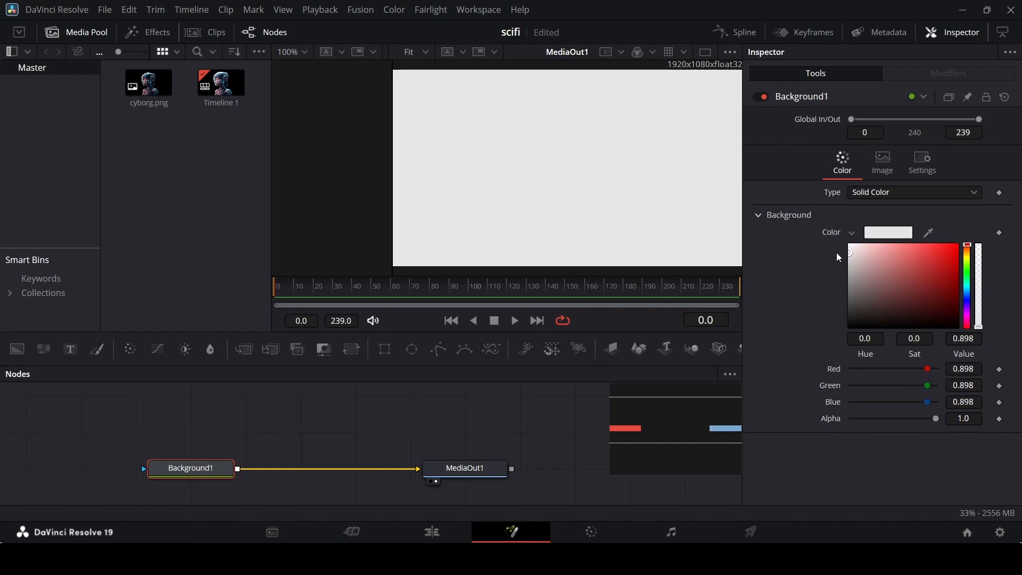
# - Inspect the HTML code of the Background1 node's colour
pyautogui.click(904, 232)
pyautogui.click(614, 366)
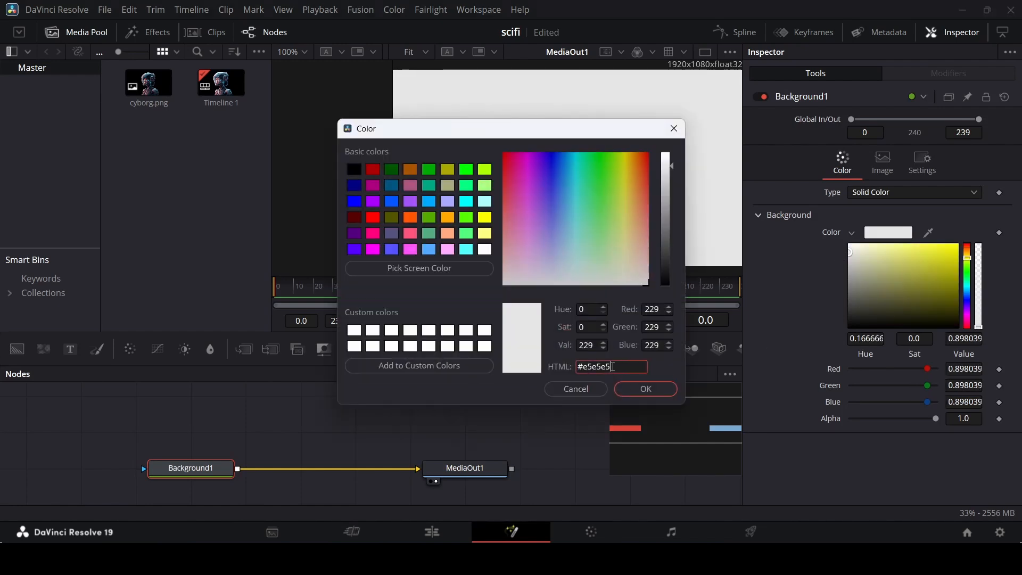
pyautogui.moveTo(613, 367); pyautogui.dragTo(563, 373)
pyautogui.click(571, 394)
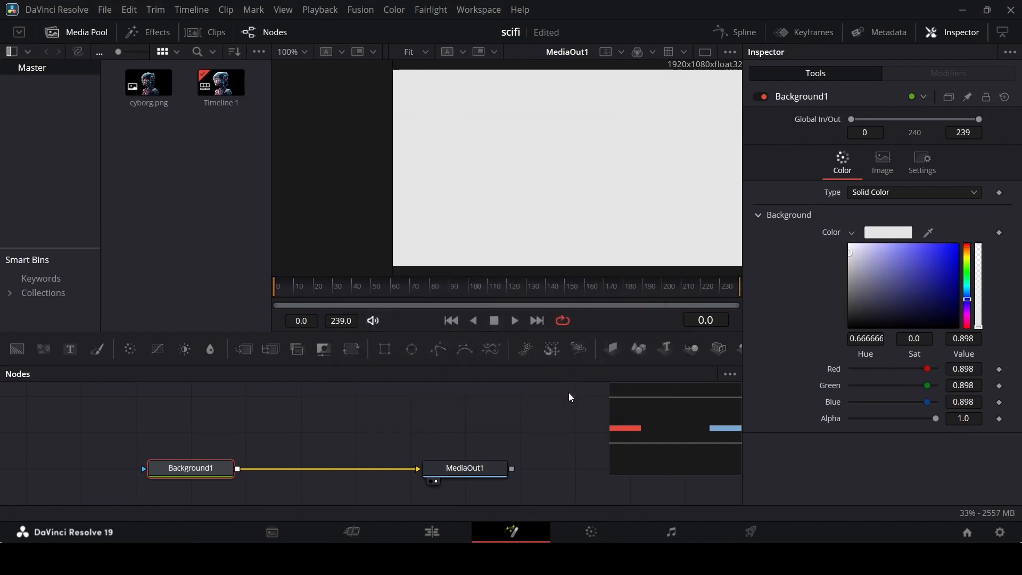
# - Insert a MultiMerge node between Background1 and MediaOut1 and space the three nodes apart
pyautogui.click(410, 426)
pyautogui.moveTo(211, 472); pyautogui.dragTo(101, 468)
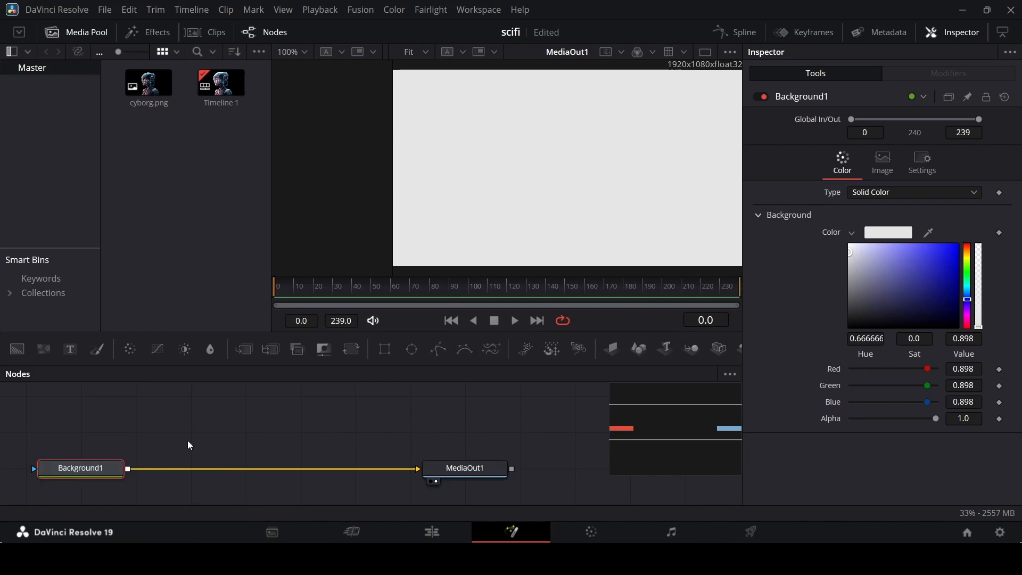
pyautogui.click(273, 350)
pyautogui.moveTo(203, 467); pyautogui.dragTo(321, 473)
pyautogui.click(281, 433)
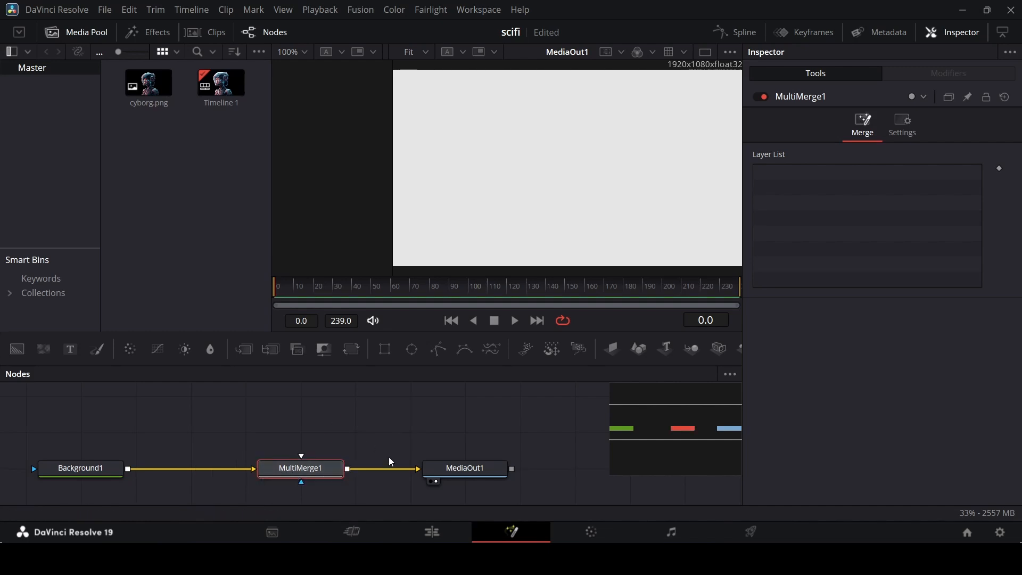
pyautogui.moveTo(496, 467); pyautogui.dragTo(551, 467)
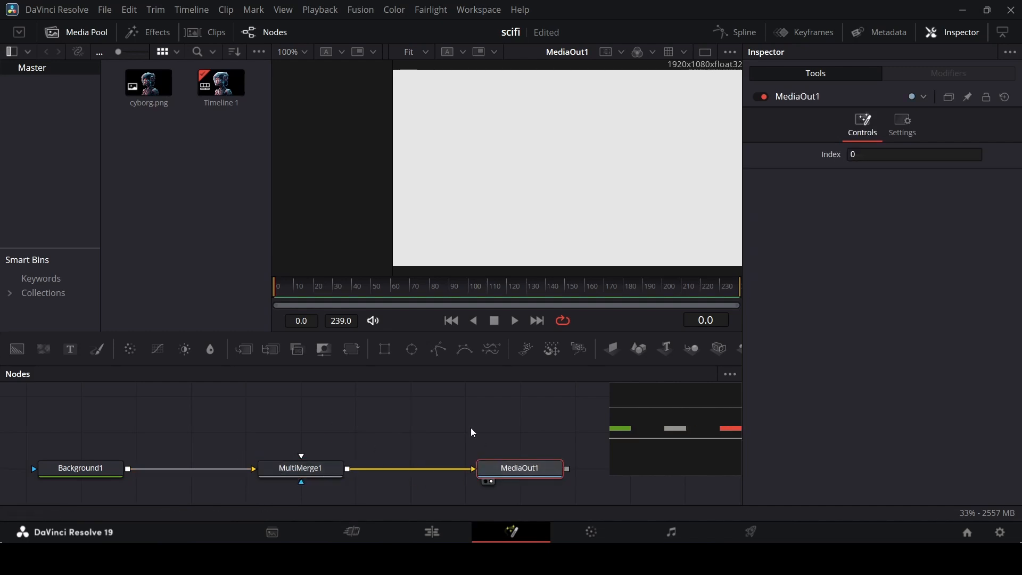
# - Add a text node connected to the MultiMerge node and enter CYBER as its text
pyautogui.moveTo(70, 349); pyautogui.dragTo(187, 431)
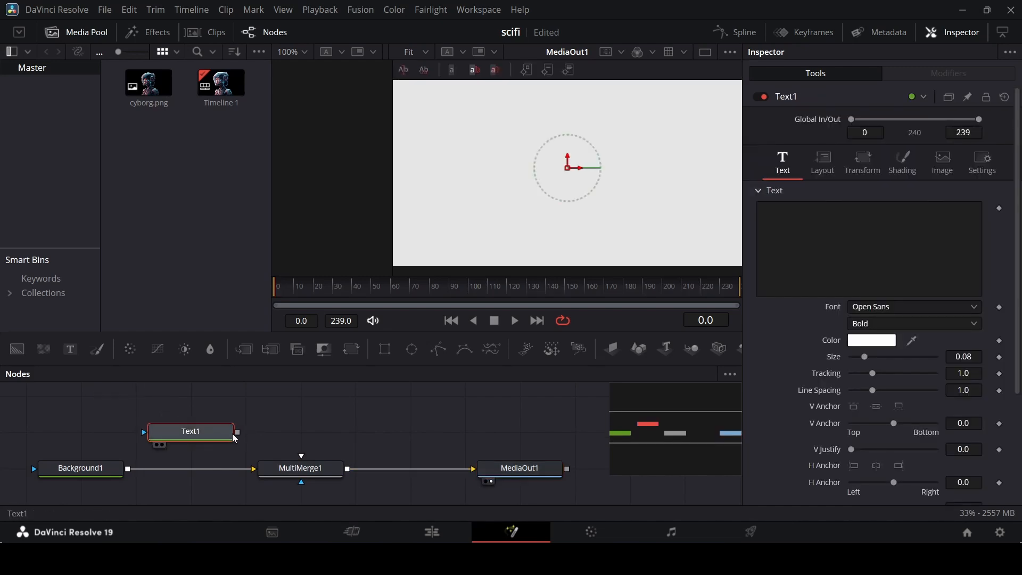
pyautogui.moveTo(239, 433); pyautogui.dragTo(299, 467)
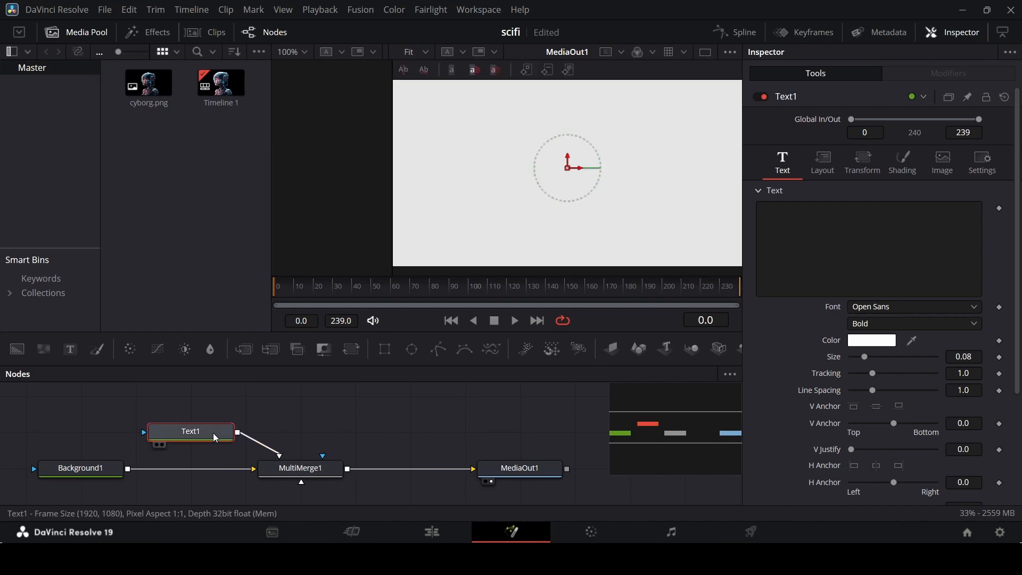
pyautogui.click(873, 253)
pyautogui.write('CYBER')
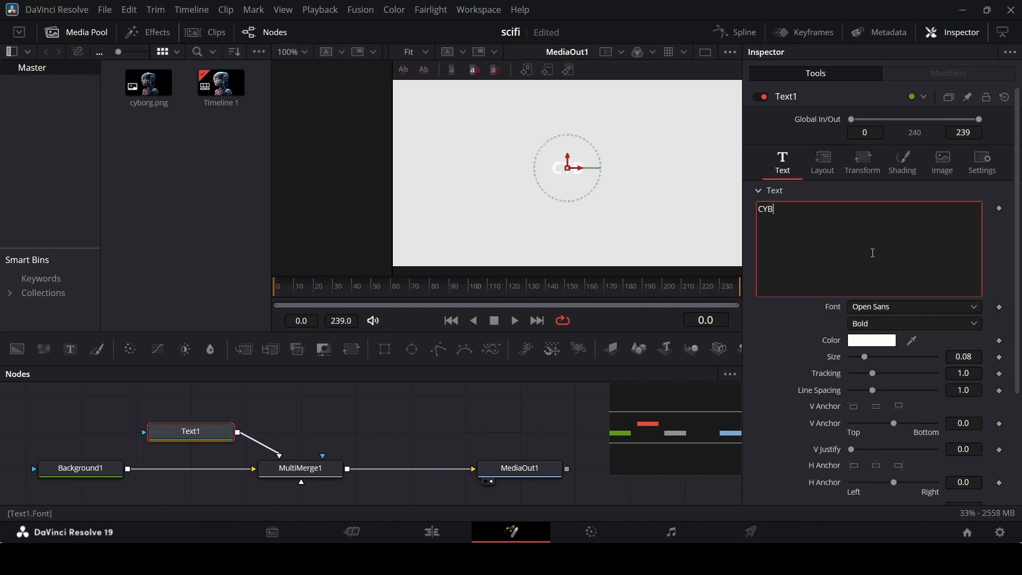
# - Set the CYBER text's font to Magneto and its colour to dark grey #464646
pyautogui.click(871, 309)
pyautogui.press('m')
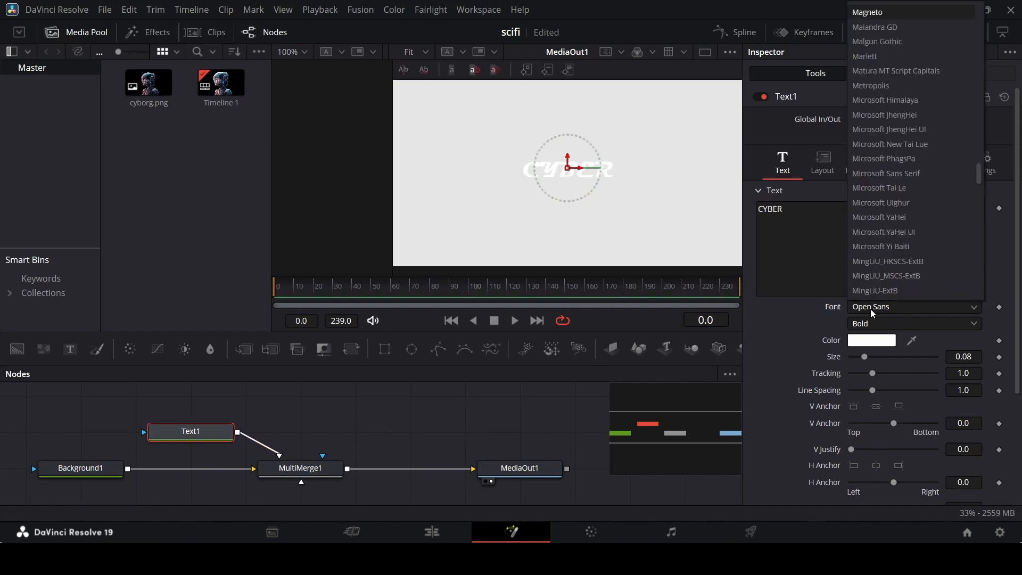
pyautogui.press('Return')
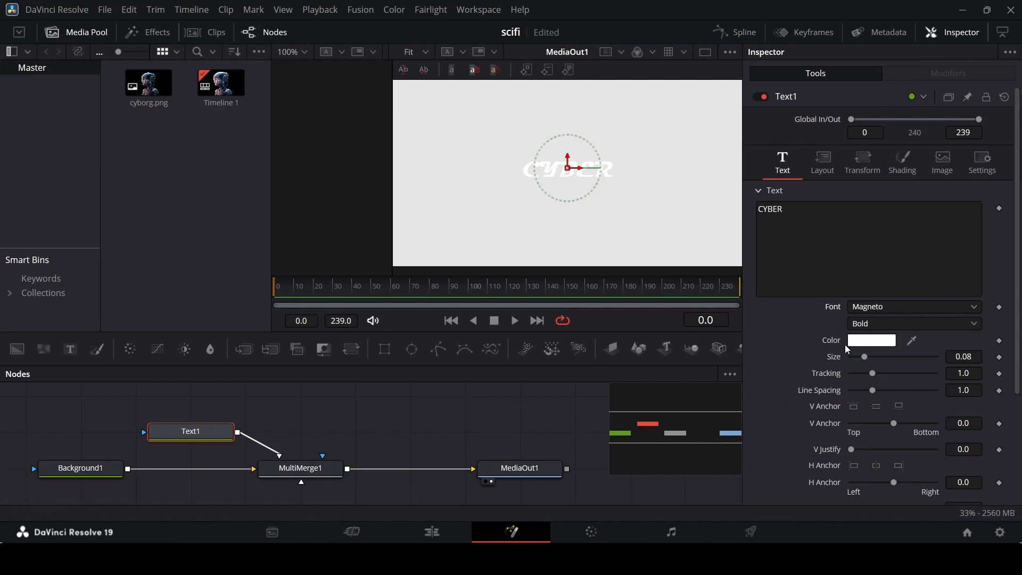
pyautogui.click(871, 340)
pyautogui.click(668, 269)
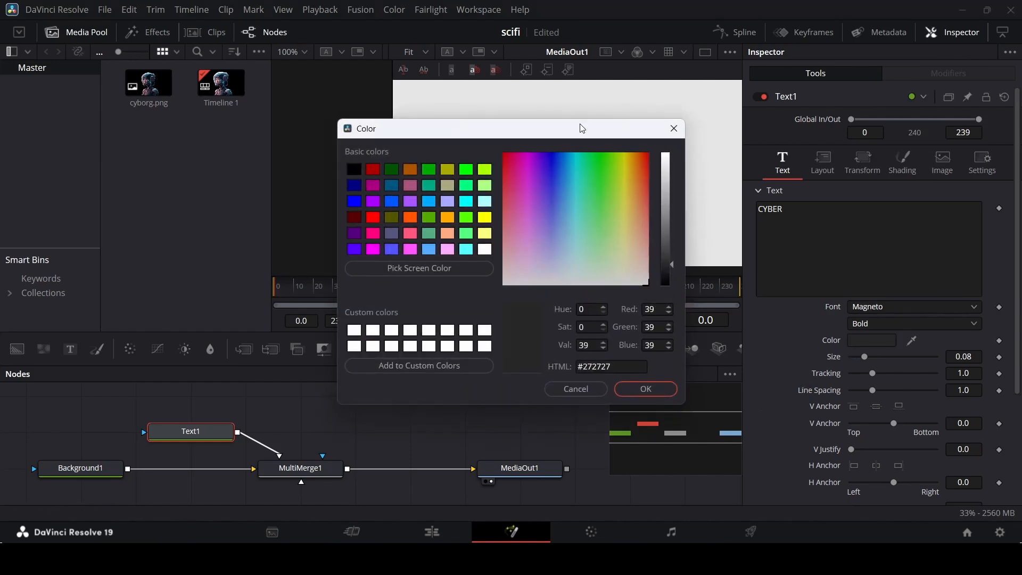
pyautogui.moveTo(573, 133); pyautogui.dragTo(355, 129)
pyautogui.moveTo(446, 242); pyautogui.dragTo(452, 244)
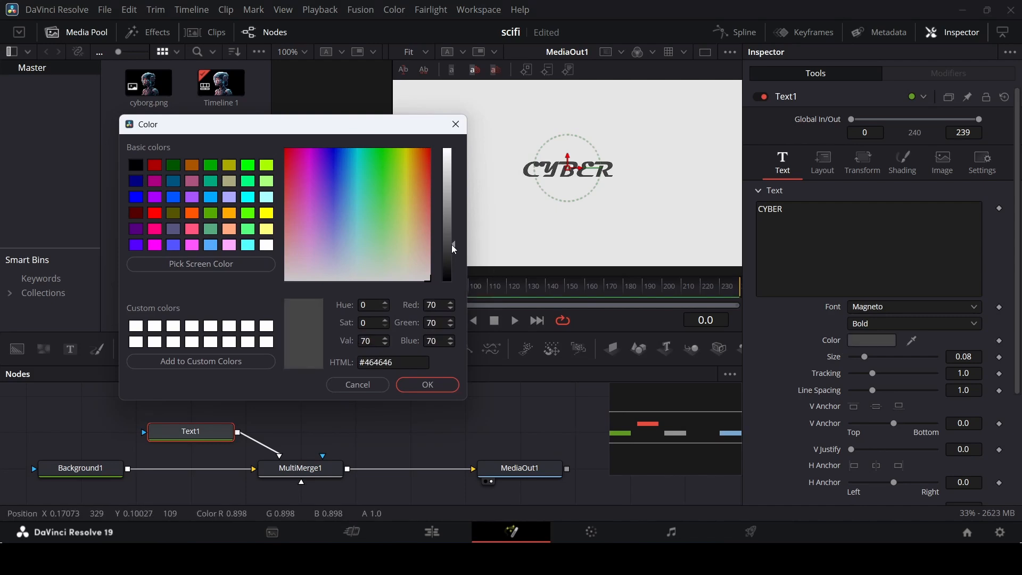
pyautogui.click(438, 385)
# - Set the CYBER text's size to 0.15
pyautogui.click(972, 355)
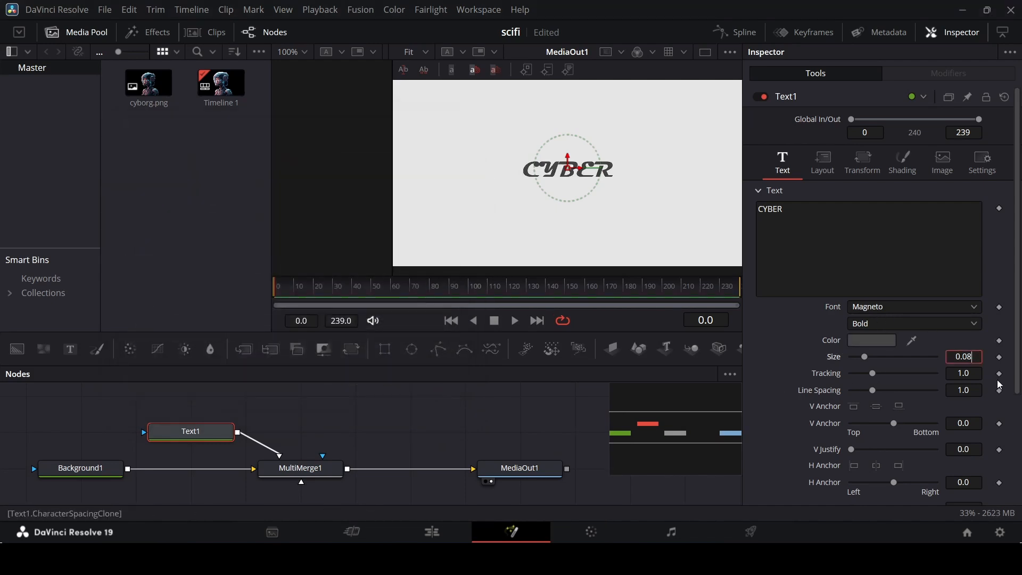
pyautogui.press('BackSpace')
pyautogui.press('BackSpace')
pyautogui.write('15')
pyautogui.press('Tab')
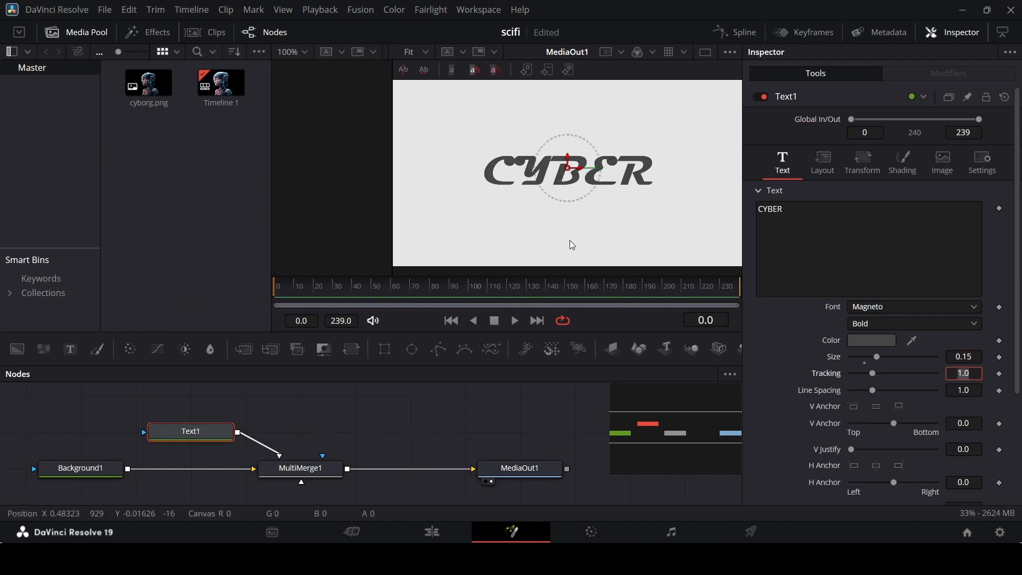
# - Enable the second shading element, Red Outline, on the CYBER text
pyautogui.click(905, 184)
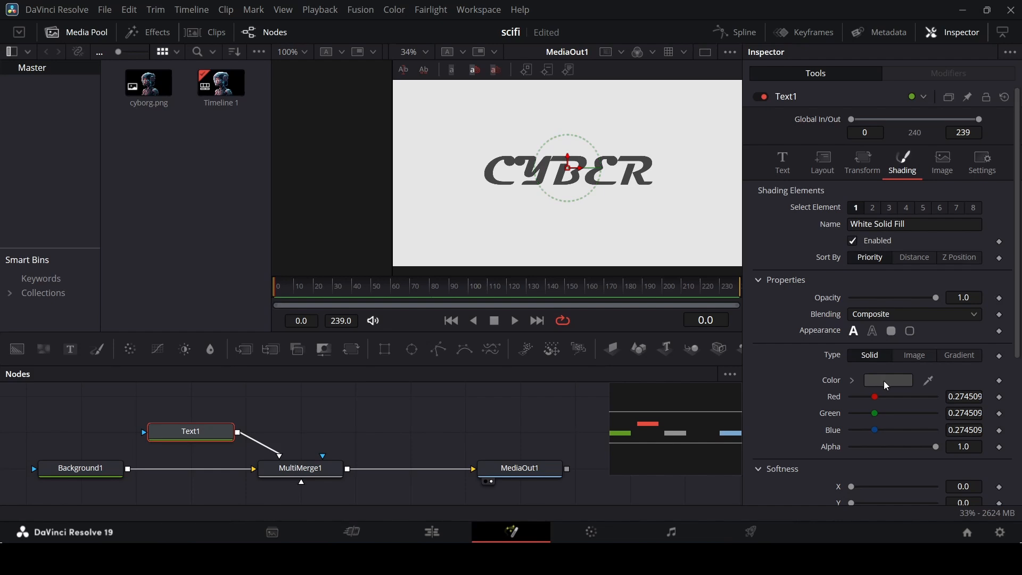
pyautogui.click(873, 207)
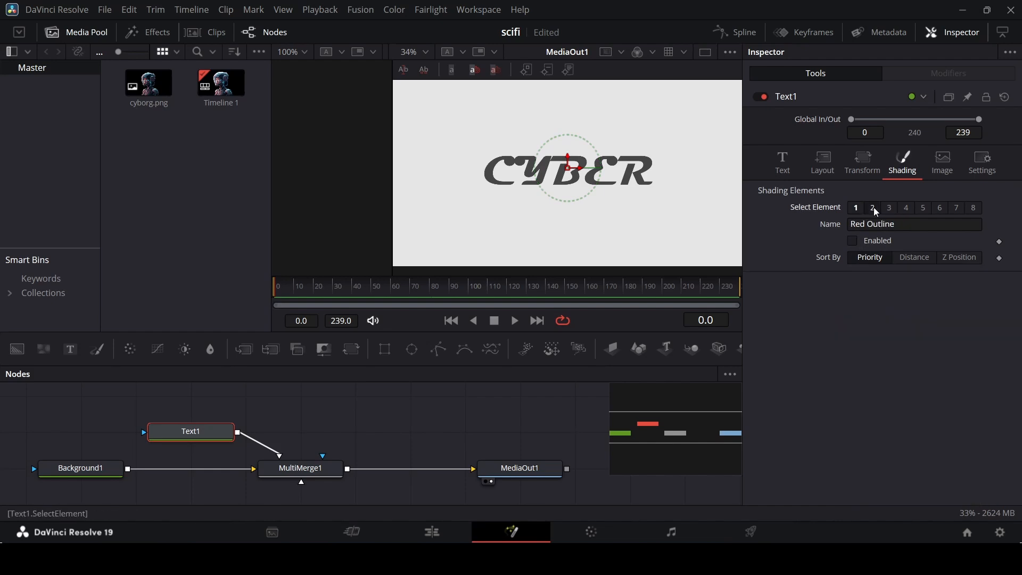
pyautogui.click(888, 224)
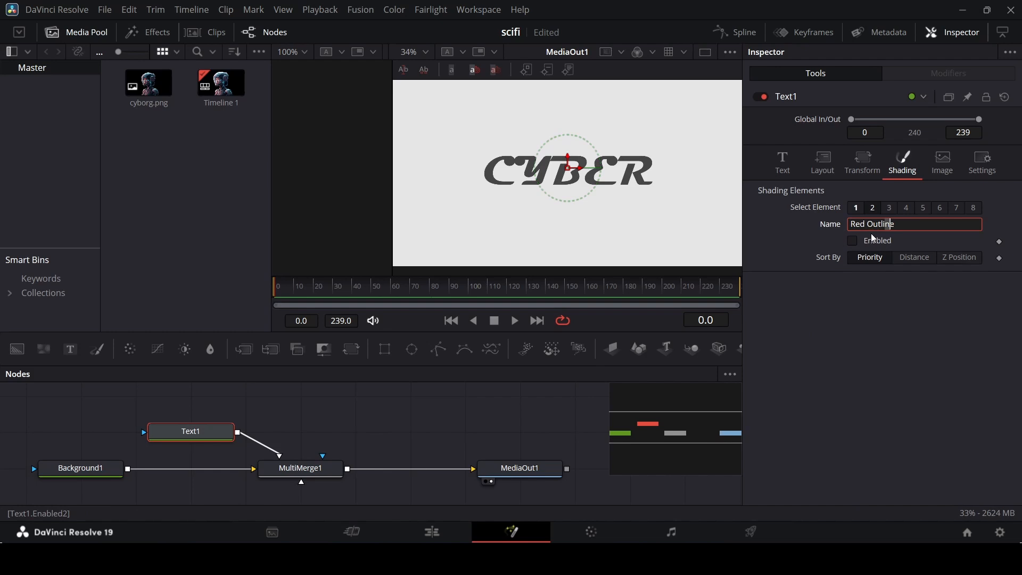
pyautogui.click(879, 241)
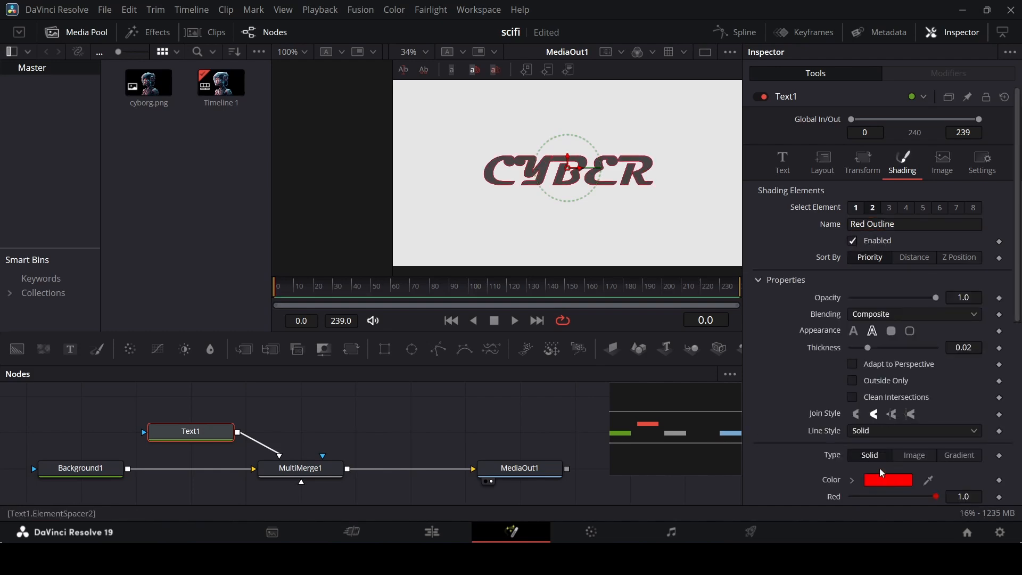
pyautogui.scroll(-2, 849, 414)
pyautogui.scroll(2, 858, 330)
# - Copy the HTML colour code of the text's first shading element, White Solid Fill
pyautogui.click(856, 207)
pyautogui.click(879, 380)
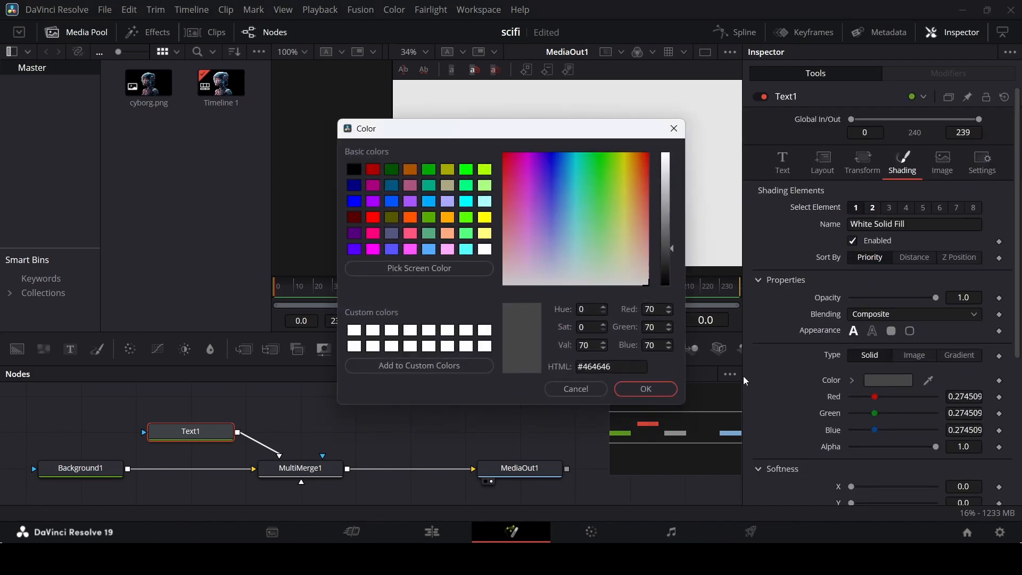
pyautogui.moveTo(632, 366); pyautogui.dragTo(557, 368)
pyautogui.rightClick(599, 369)
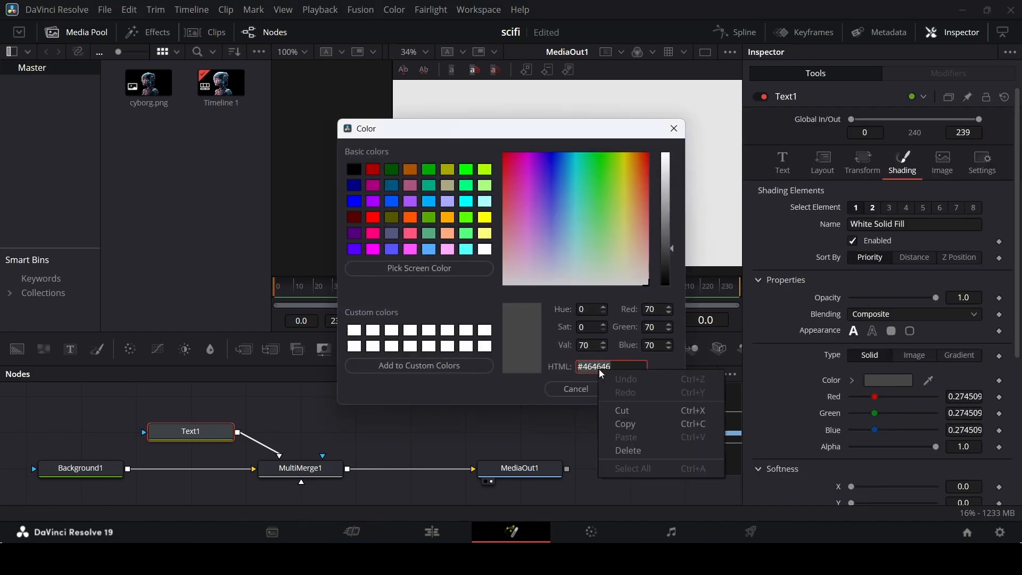
pyautogui.click(625, 424)
pyautogui.click(646, 389)
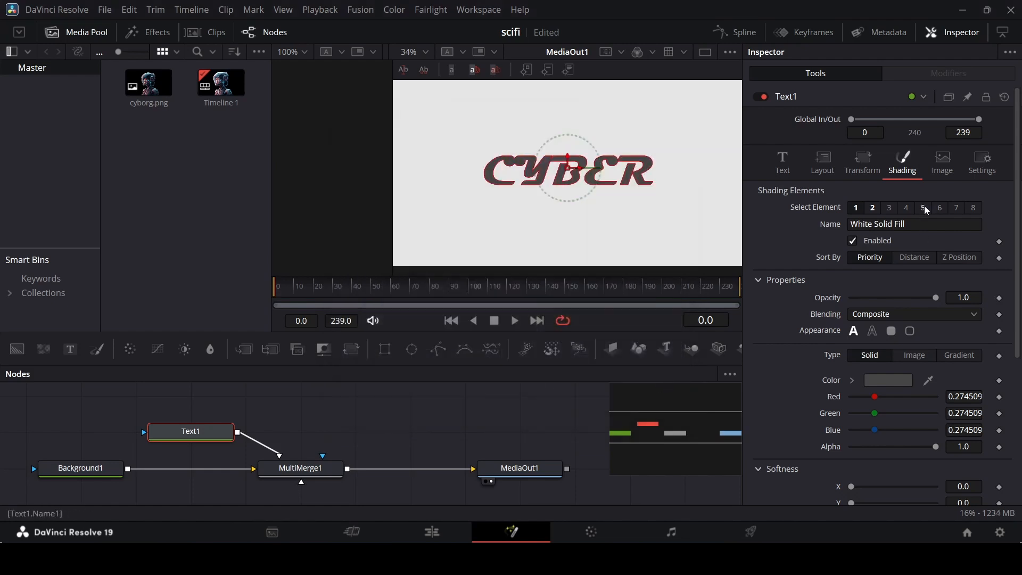
# - Paste the copied HTML code #464646 as the colour of the Red Outline shading element
pyautogui.click(873, 208)
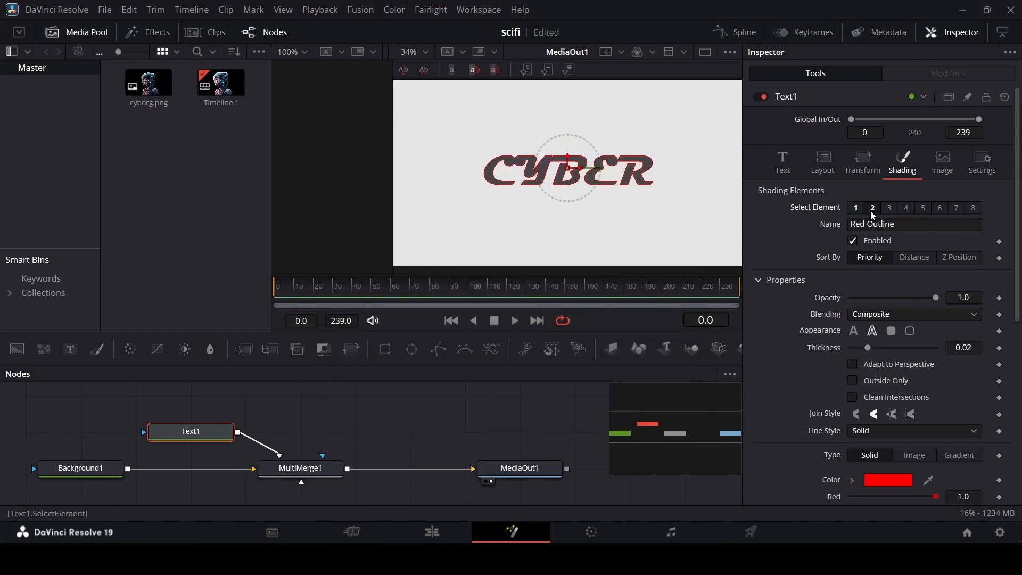
pyautogui.click(889, 482)
pyautogui.click(614, 366)
pyautogui.tripleClick(613, 367)
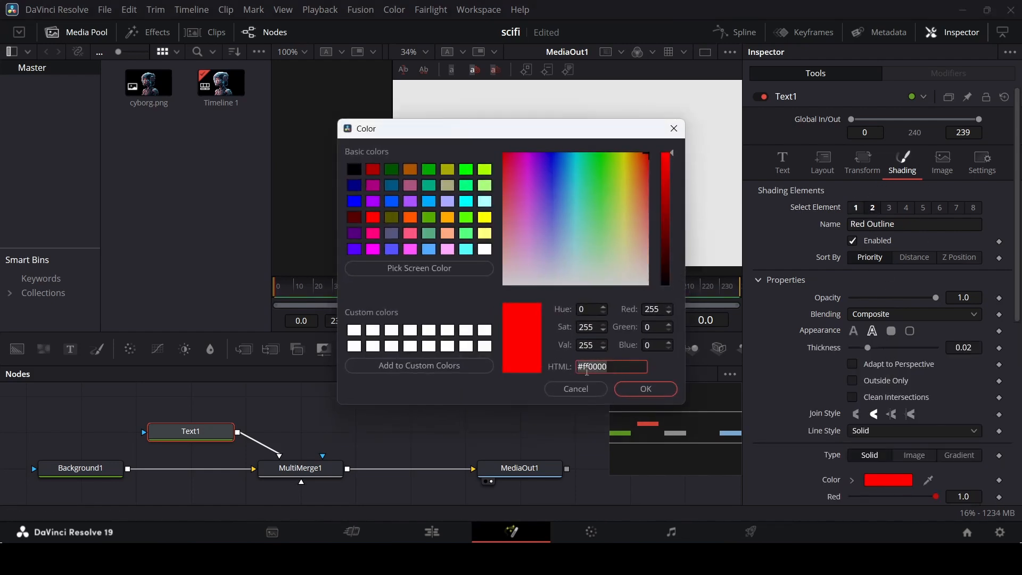
pyautogui.rightClick(587, 370)
pyautogui.click(624, 436)
pyautogui.click(637, 392)
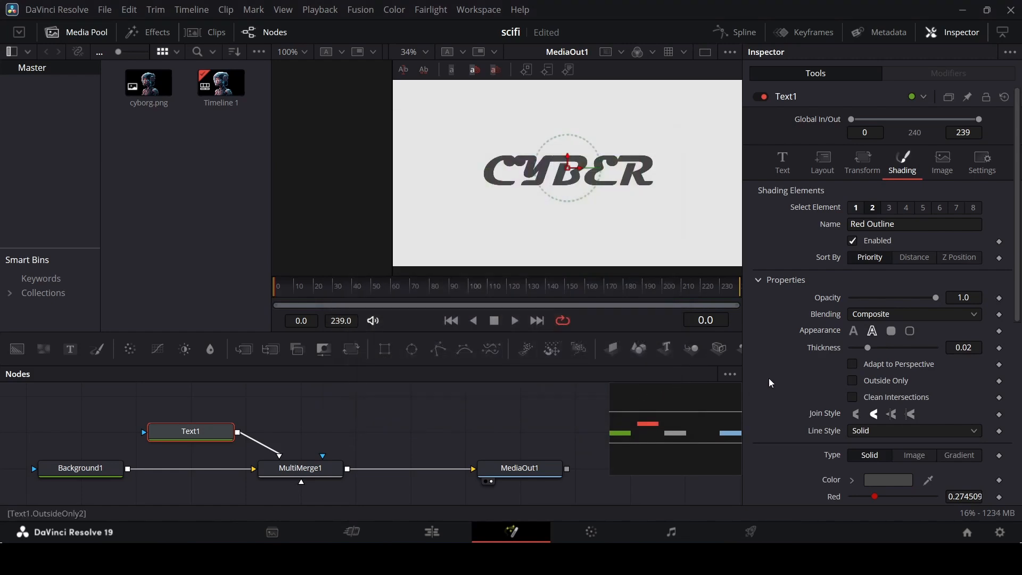
# - Set the White Solid Fill element's opacity to 0.0 and rename the second shading element Outline
pyautogui.click(857, 208)
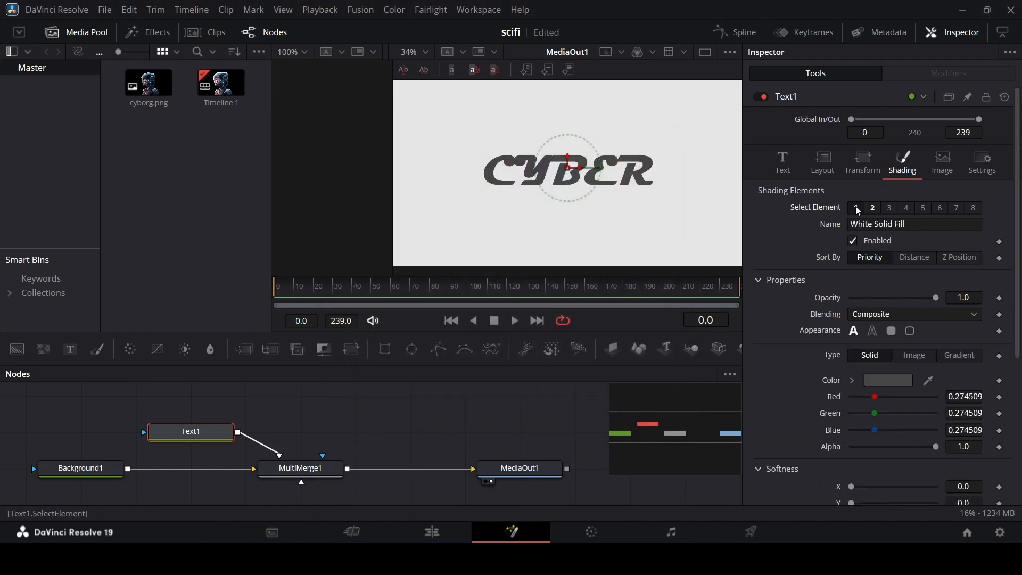
pyautogui.moveTo(939, 298); pyautogui.dragTo(815, 309)
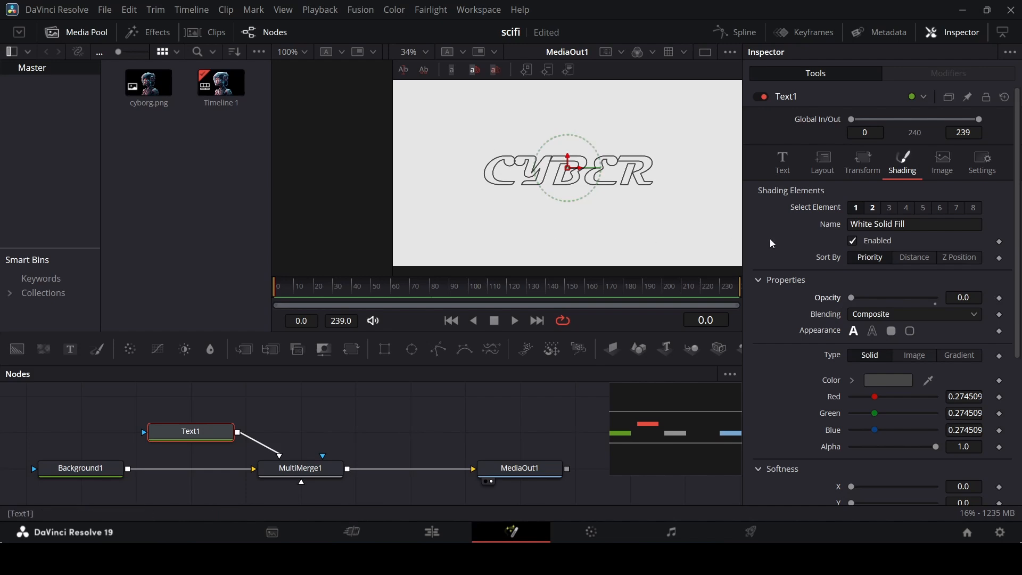
pyautogui.click(873, 207)
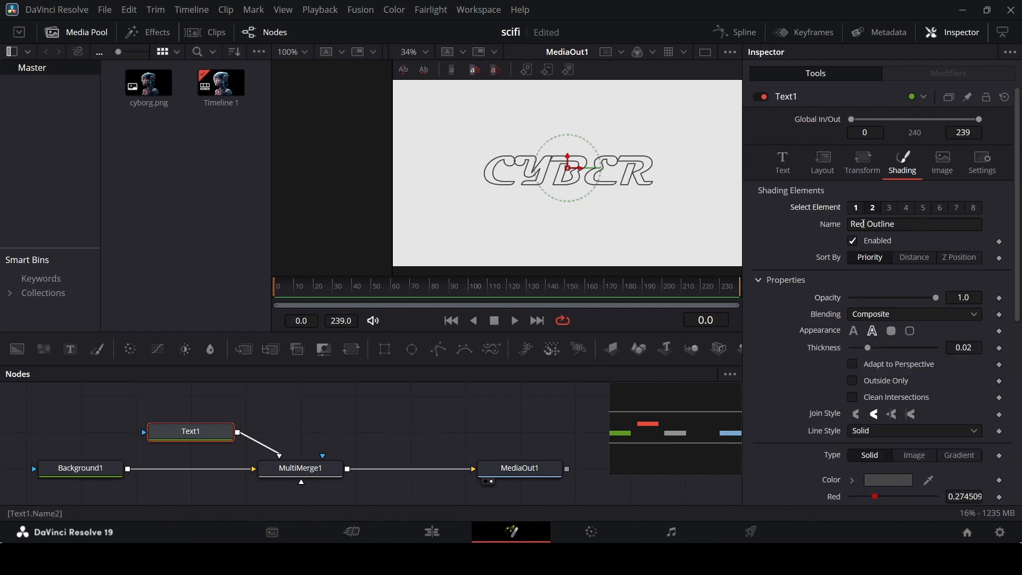
pyautogui.moveTo(866, 223); pyautogui.dragTo(850, 224)
pyautogui.press('BackSpace')
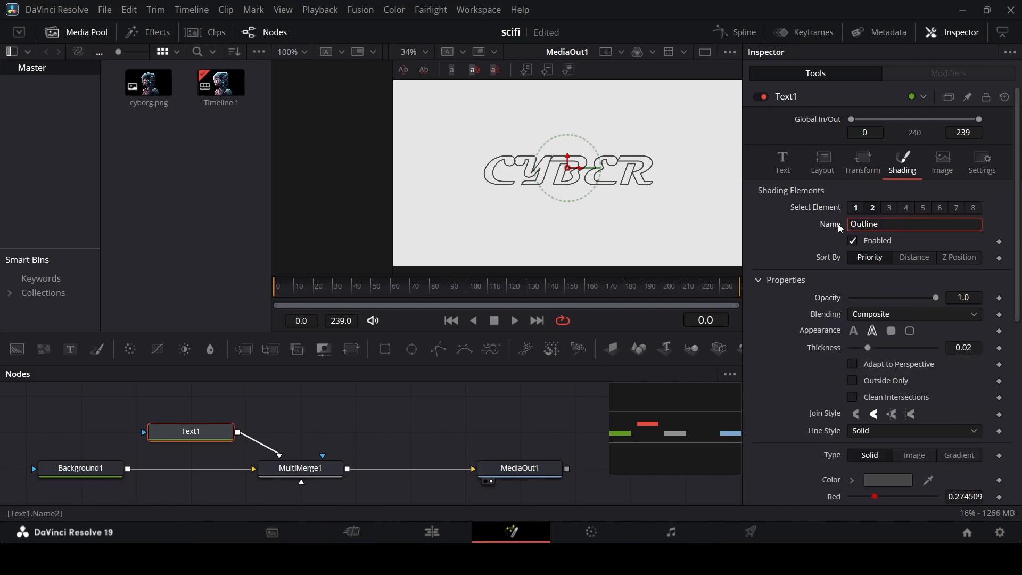
pyautogui.press('Return')
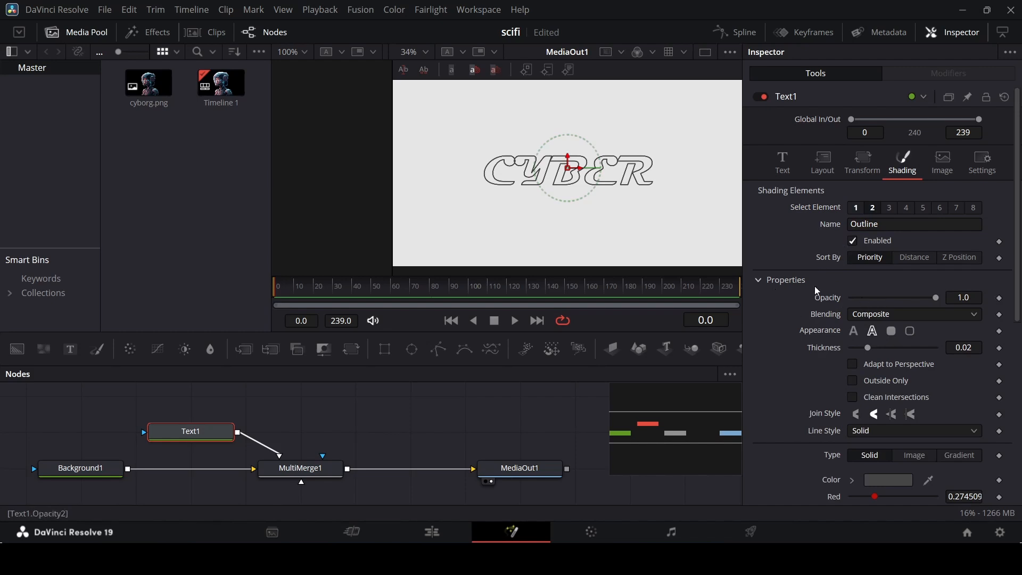
pyautogui.scroll(-3, 825, 319)
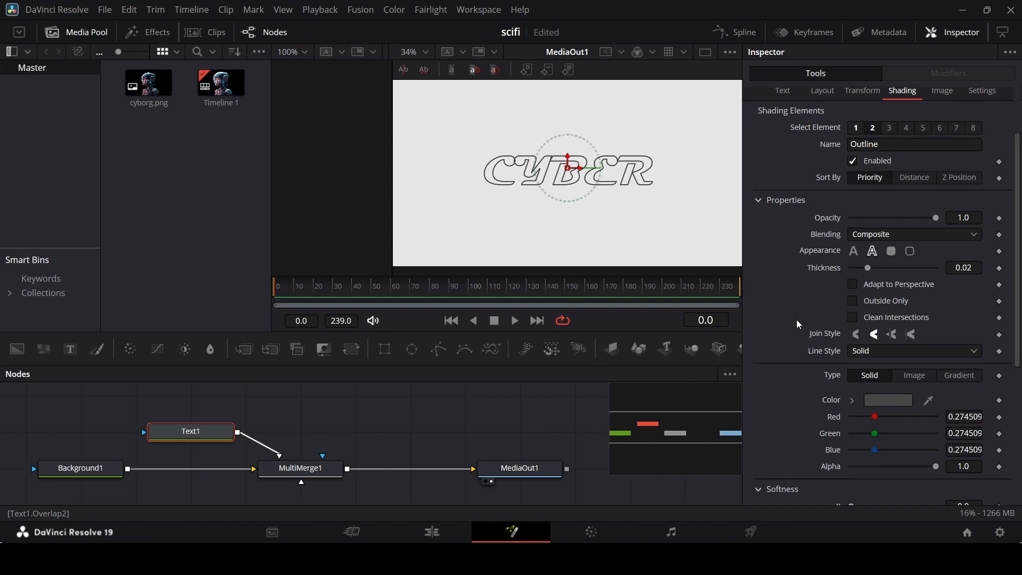
pyautogui.scroll(3, 797, 320)
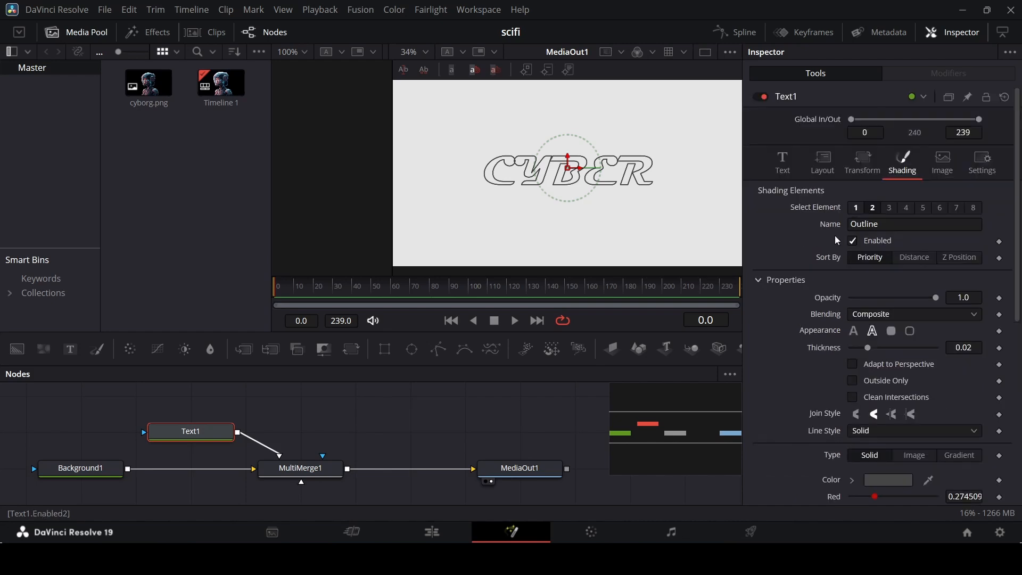
# - Keyframe the White Solid Fill's opacity at 0.0 on frames 0 and 5, and at 1.0 on frame 6
pyautogui.click(854, 211)
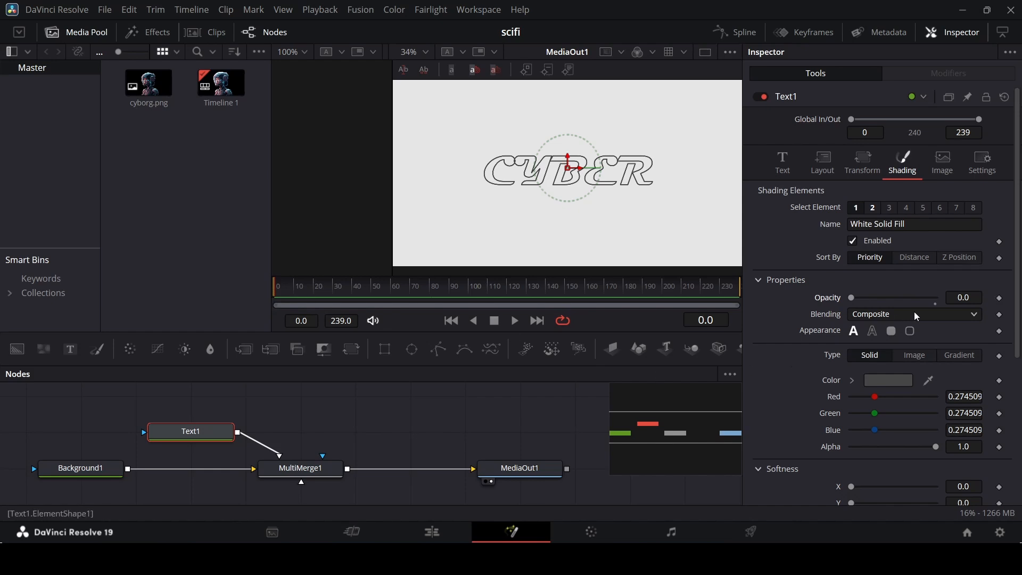
pyautogui.click(1001, 299)
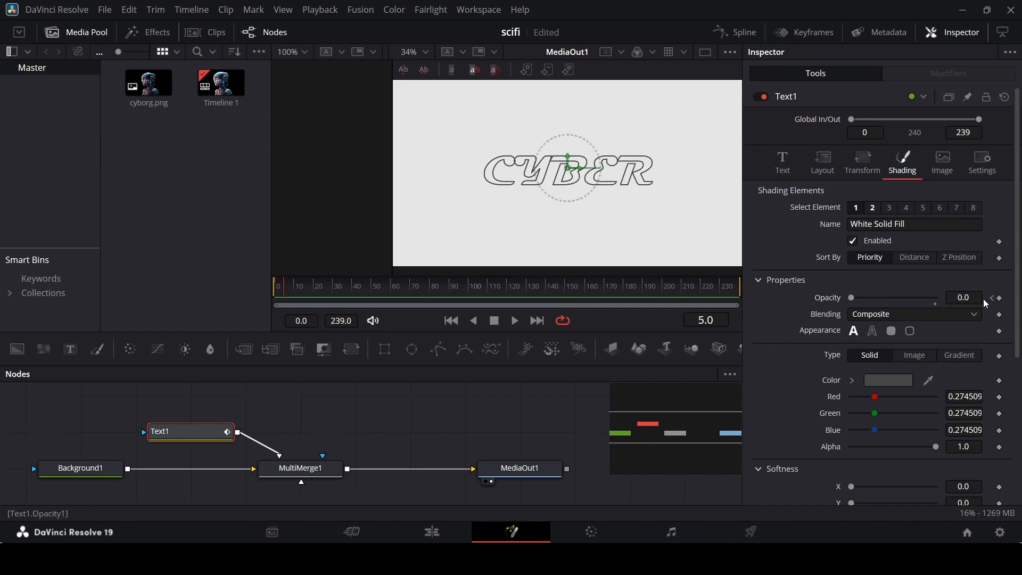
pyautogui.click(1000, 299)
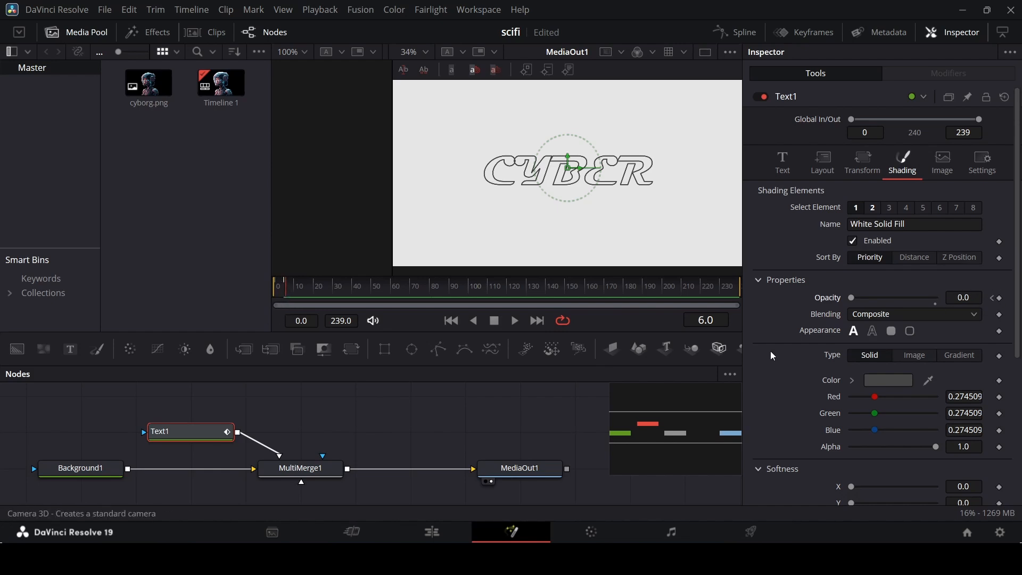
pyautogui.moveTo(852, 298); pyautogui.dragTo(953, 299)
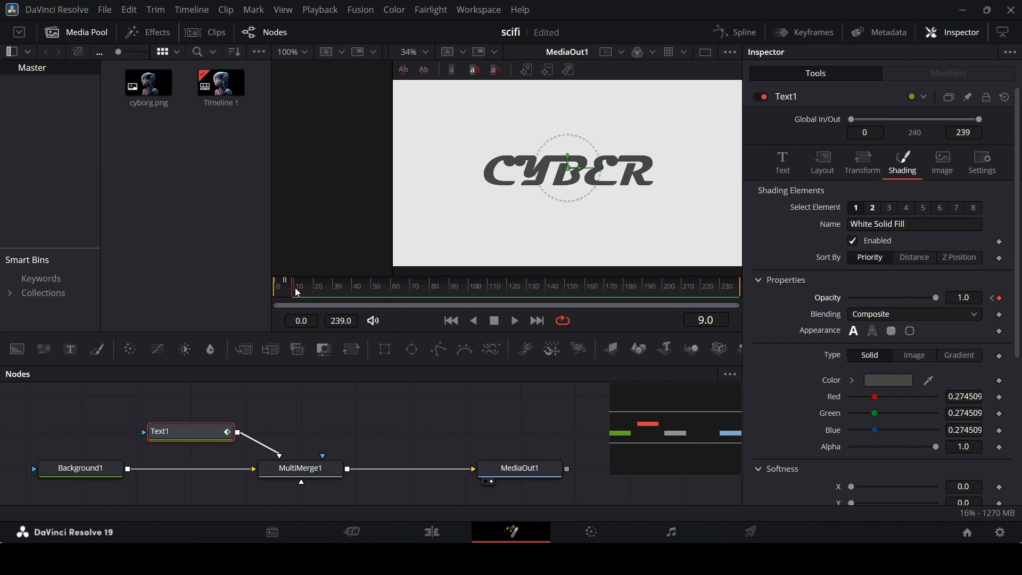
# - Keyframe the White Solid Fill's opacity at 0.0 on frames 10 and 20
pyautogui.press('Right')
pyautogui.moveTo(937, 298); pyautogui.dragTo(782, 307)
pyautogui.moveTo(311, 300); pyautogui.dragTo(317, 300)
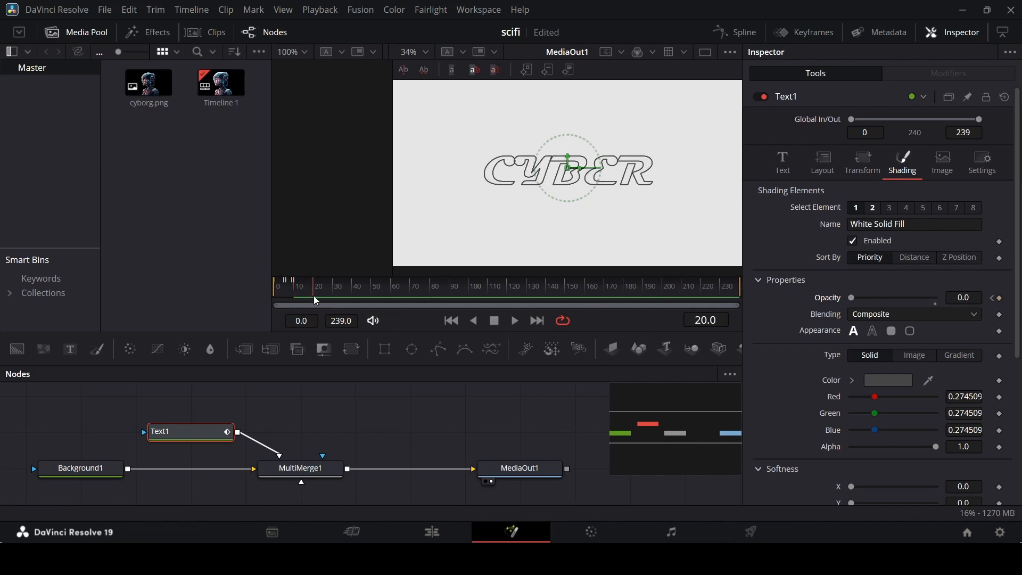
pyautogui.click(999, 299)
# - Play back the start of the composition to preview the fill's single flicker
pyautogui.moveTo(303, 299); pyautogui.dragTo(295, 299)
pyautogui.click(371, 424)
pyautogui.press('space')
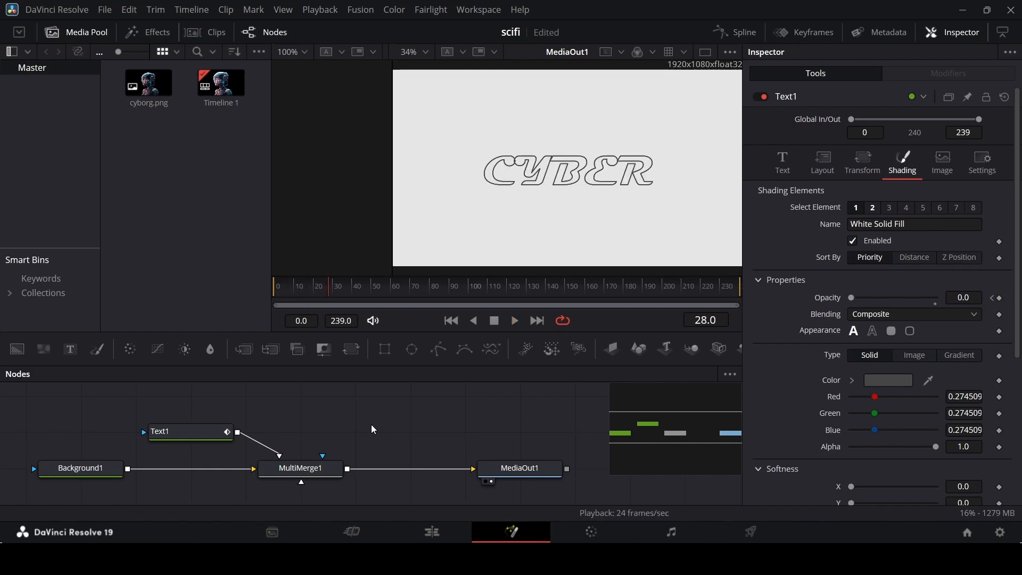
# - Display Text1's Opacity 1 curve in the Spline editor, select all its keyframes and set them to loop
pyautogui.click(733, 32)
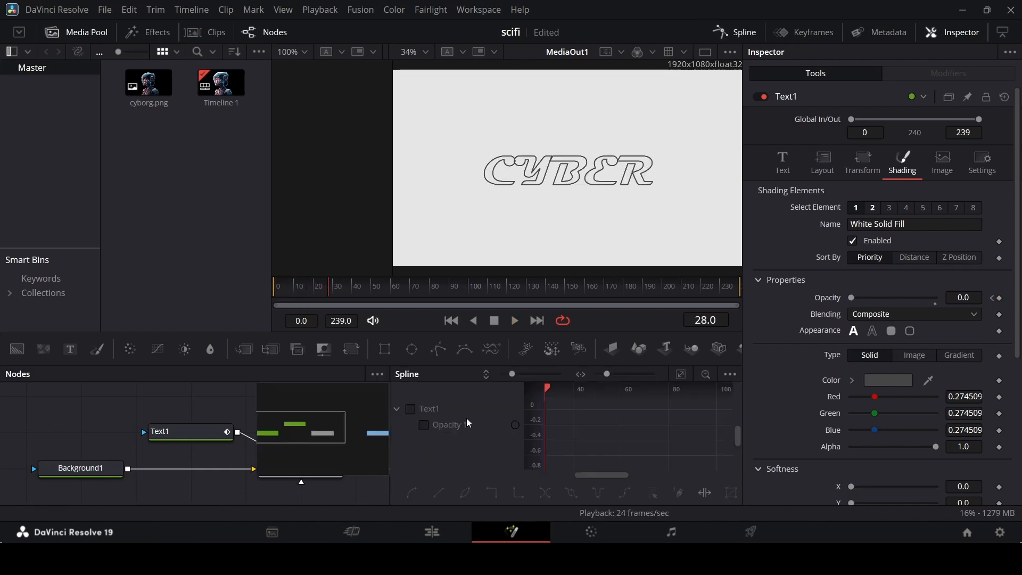
pyautogui.click(424, 426)
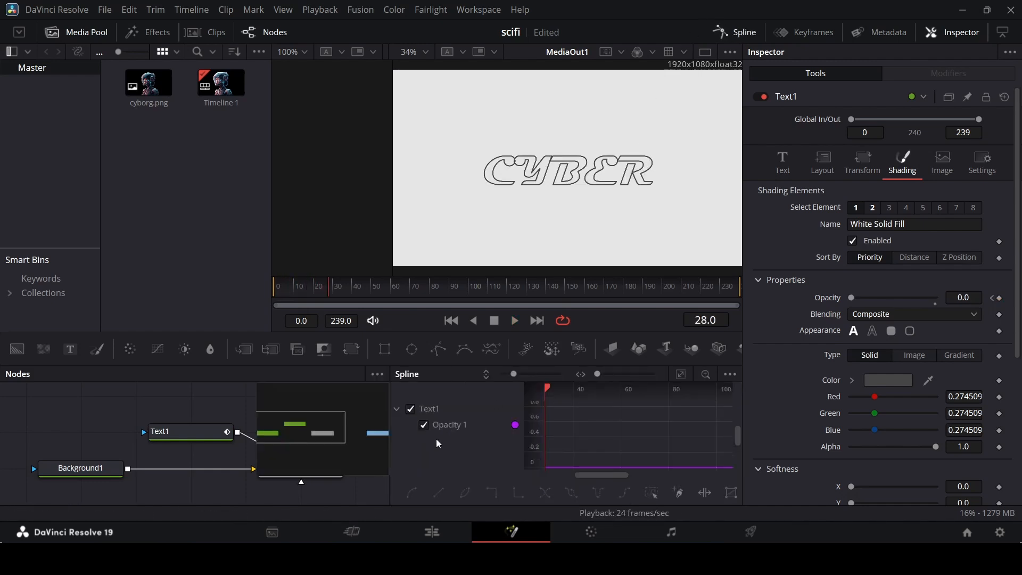
pyautogui.click(683, 376)
pyautogui.moveTo(686, 389); pyautogui.dragTo(599, 390)
pyautogui.moveTo(537, 406); pyautogui.dragTo(723, 393)
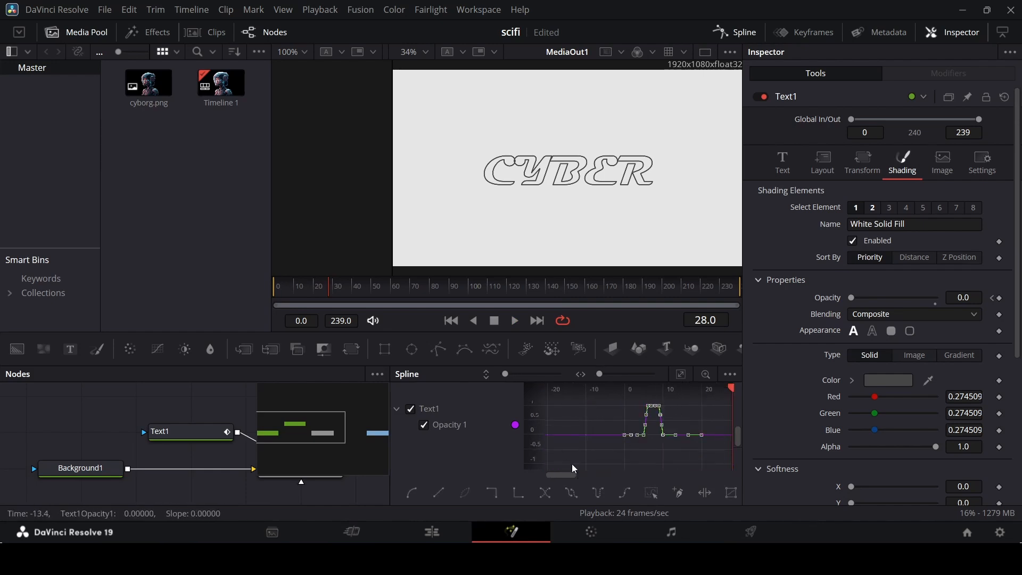
pyautogui.click(572, 492)
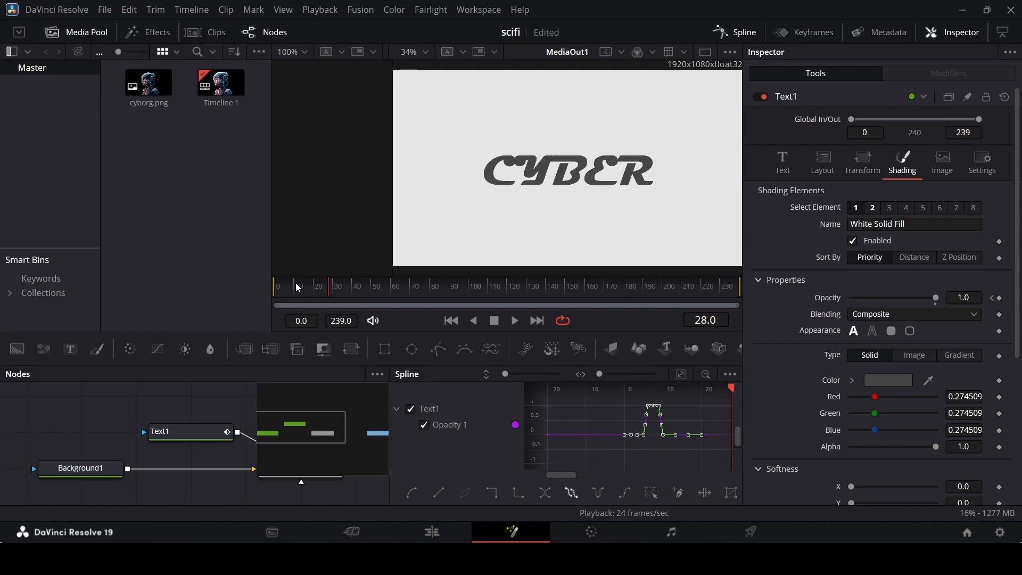
# - Check the looped flicker by playing it back and scrubbing through its first 20 frames, and close the Spline editor
pyautogui.moveTo(295, 283); pyautogui.dragTo(263, 298)
pyautogui.press('space')
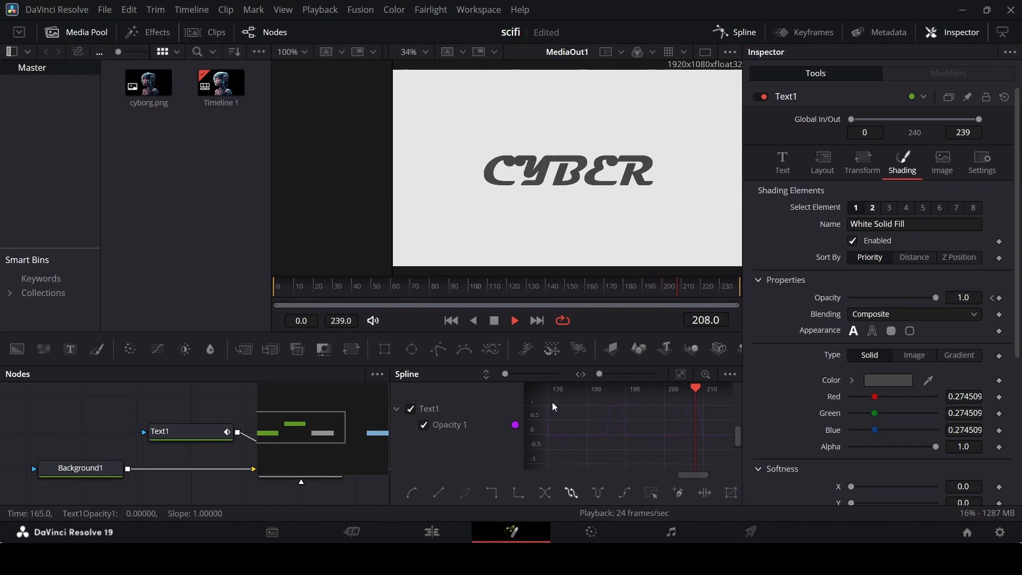
pyautogui.press('space')
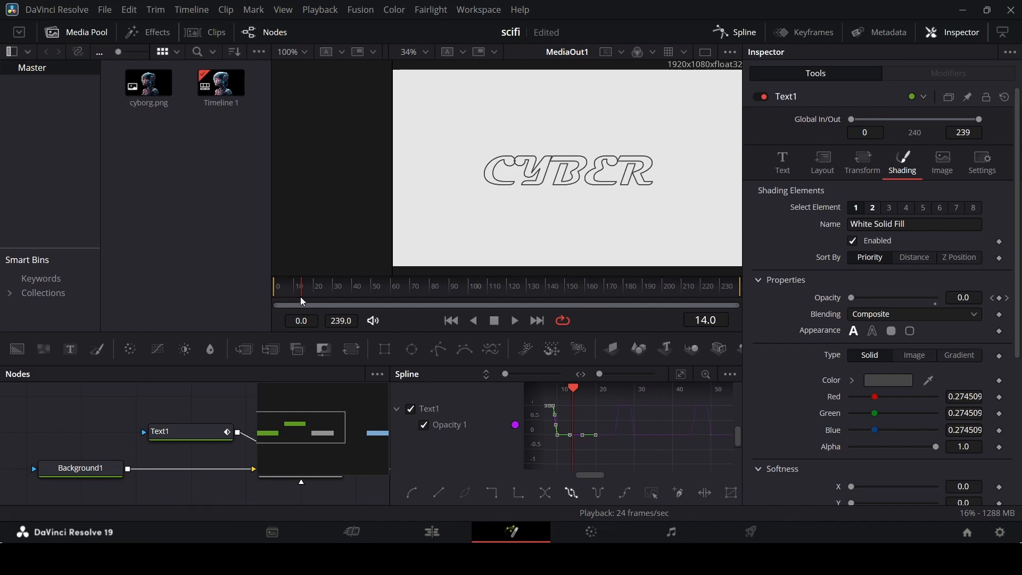
pyautogui.moveTo(301, 298); pyautogui.dragTo(315, 301)
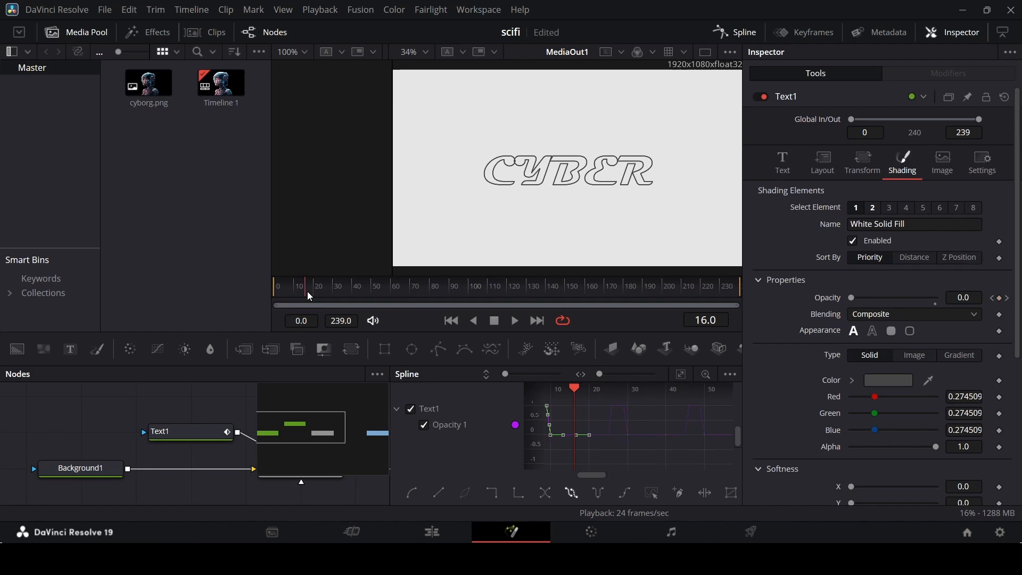
pyautogui.moveTo(307, 295)
pyautogui.mouseDown()
pyautogui.moveTo(341, 295)
pyautogui.moveTo(268, 298)
pyautogui.mouseUp()
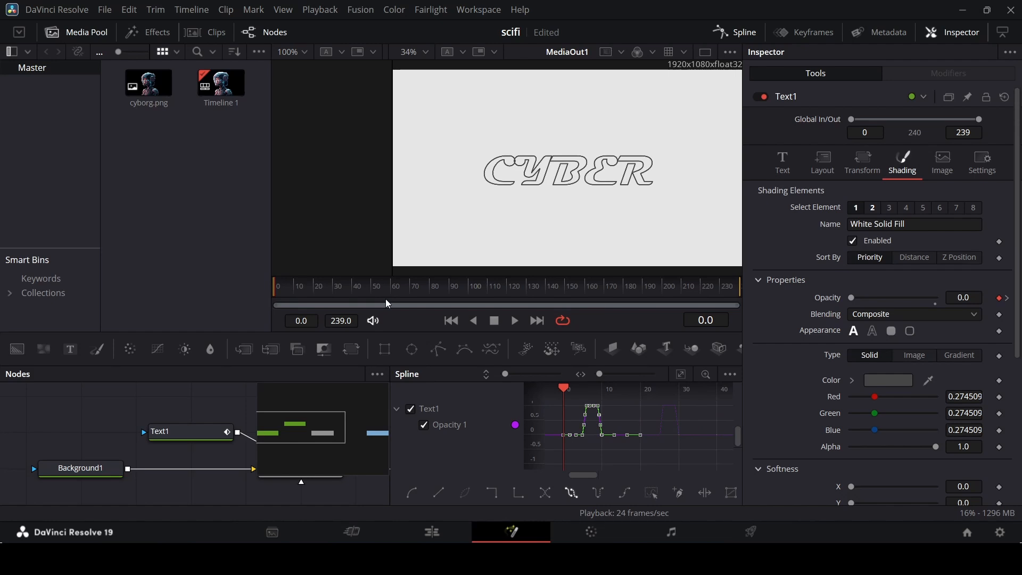
pyautogui.click(315, 292)
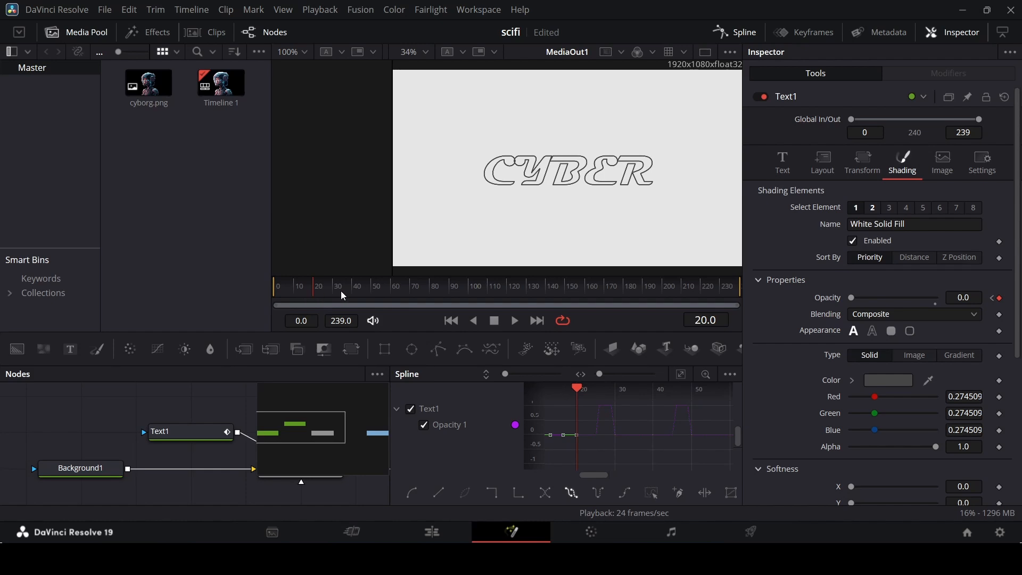
pyautogui.press('space')
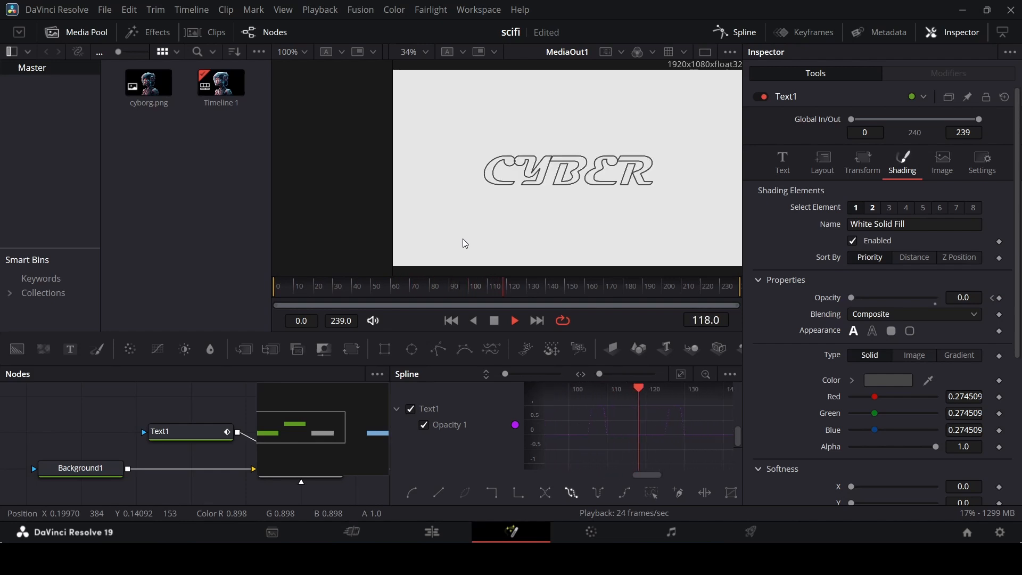
pyautogui.press('space')
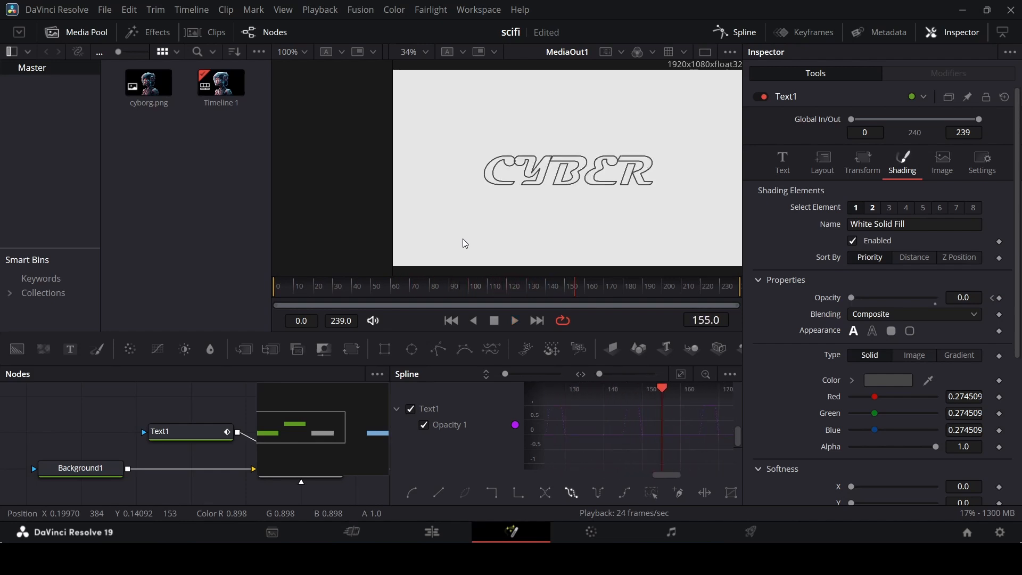
pyautogui.click(735, 32)
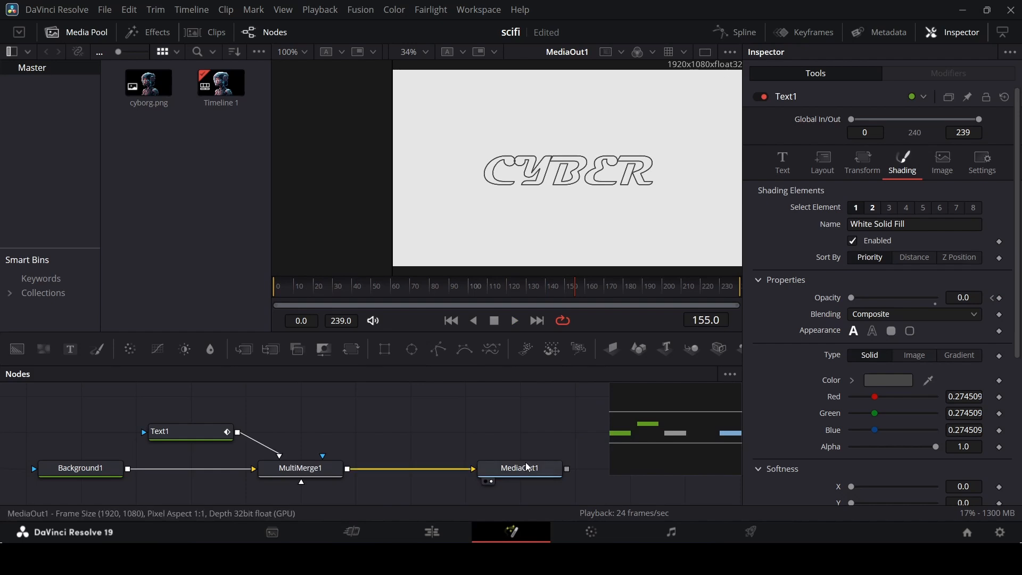
# - Move the Text1 node aside and paste a copy of it above MultiMerge1
pyautogui.click(201, 445)
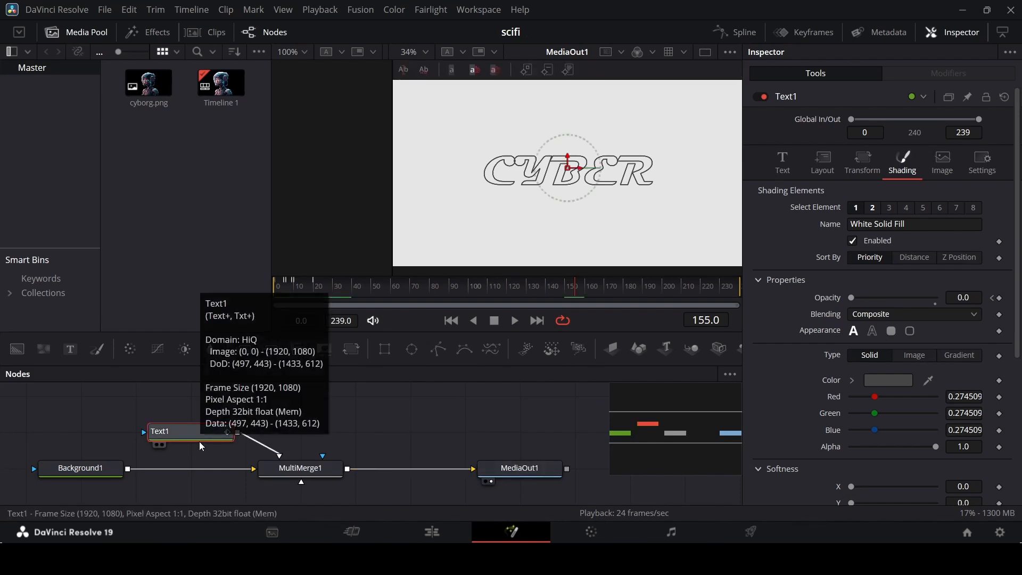
pyautogui.moveTo(207, 433); pyautogui.dragTo(137, 437)
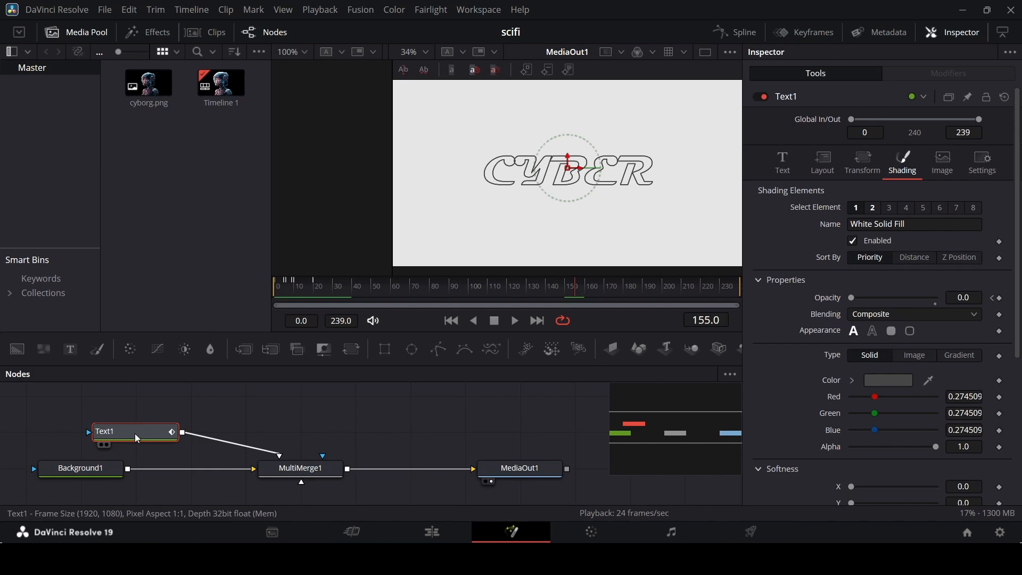
pyautogui.click(374, 411)
pyautogui.hotkey('ctrl', 'v')
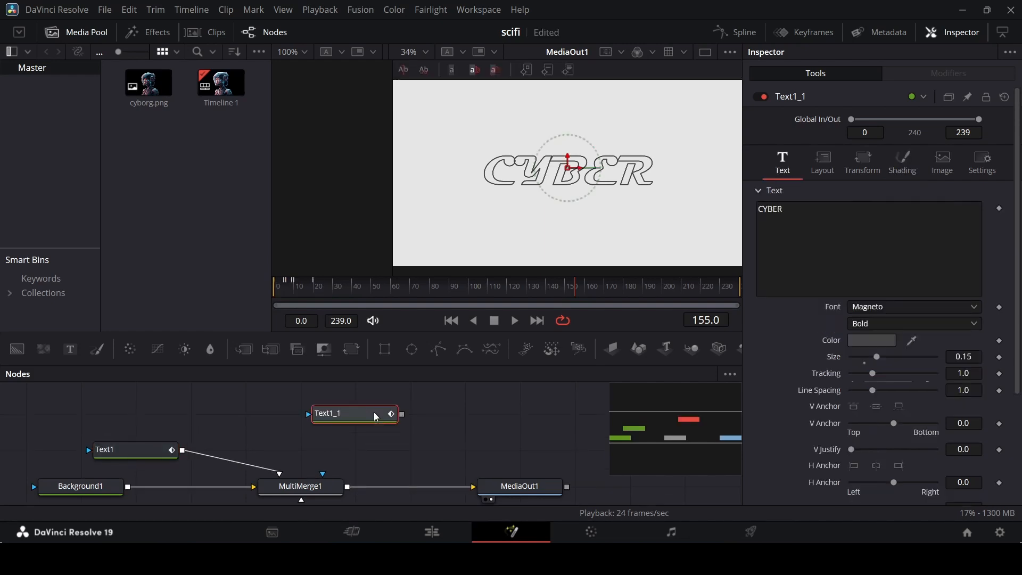
# - Rename the pasted text node Text2 and connect its output to MultiMerge1
pyautogui.press('F2')
pyautogui.press('End')
pyautogui.press('BackSpace')
pyautogui.press('BackSpace')
pyautogui.press('BackSpace')
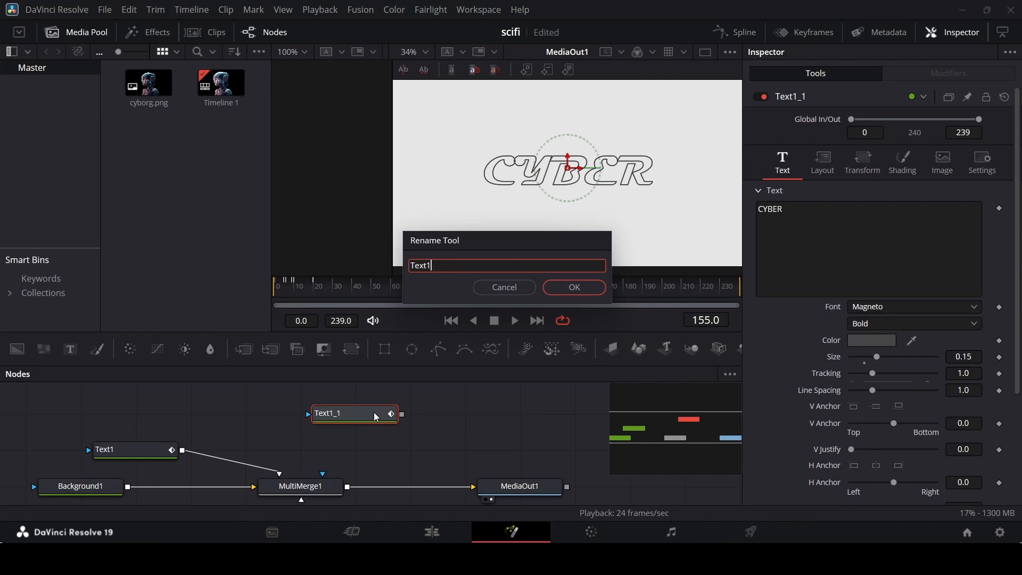
pyautogui.write('2')
pyautogui.press('Return')
pyautogui.moveTo(374, 412); pyautogui.dragTo(323, 474)
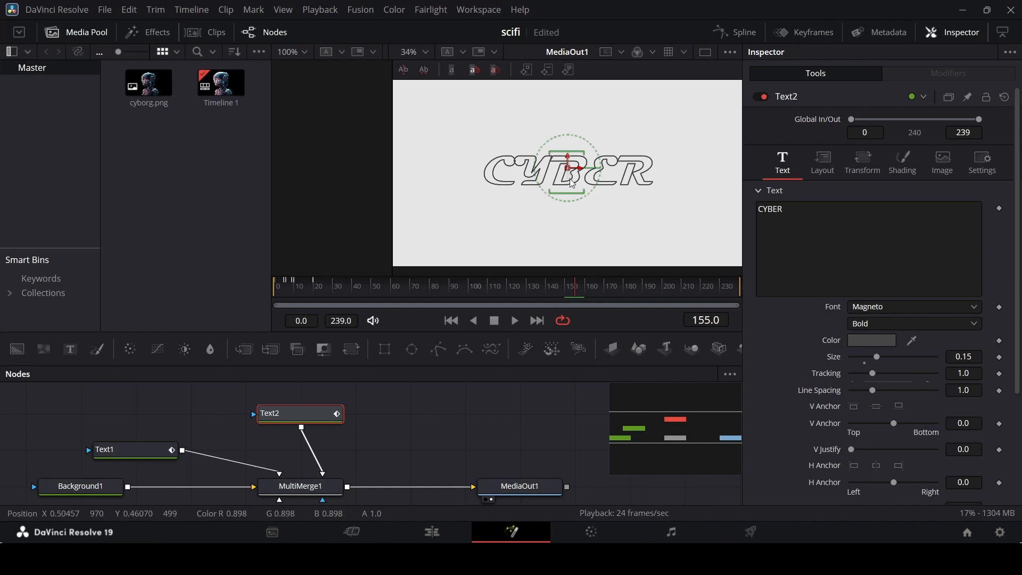
# - Paste another copy of the Text1 node and place it beside Text2
pyautogui.click(530, 436)
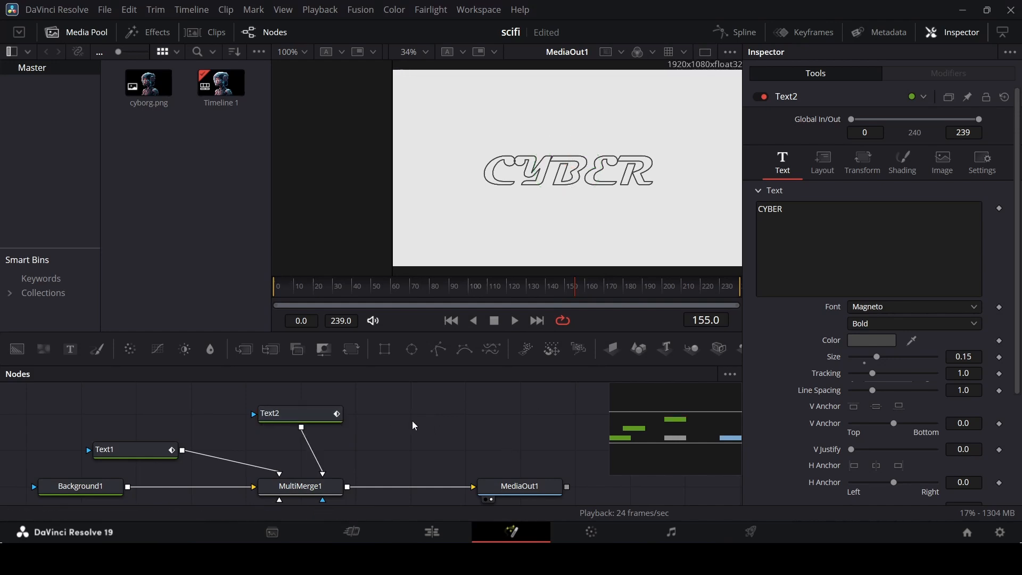
pyautogui.hotkey('ctrl', 'v')
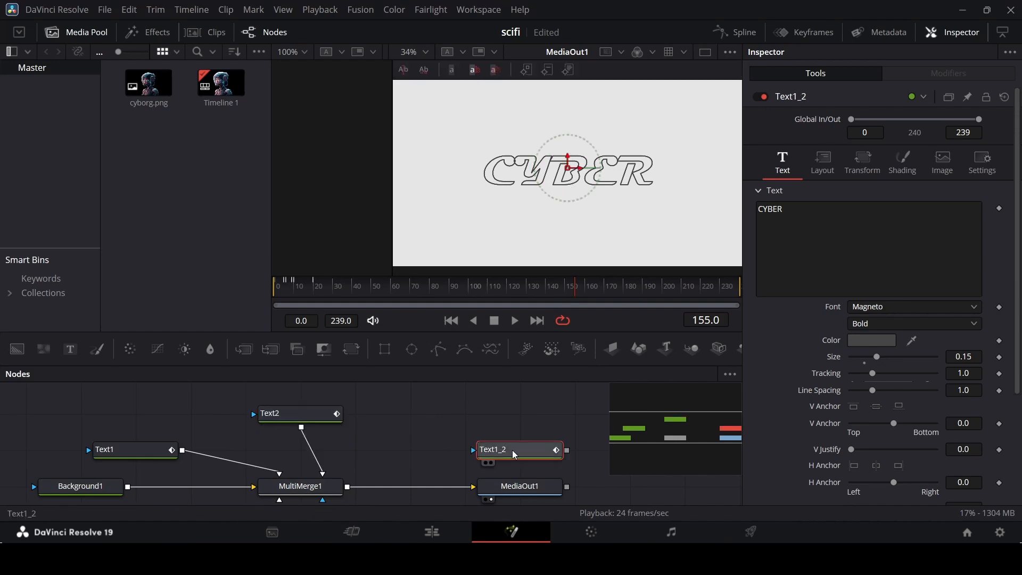
pyautogui.moveTo(512, 449); pyautogui.dragTo(402, 427)
# - Rename the second pasted text node Text3 and connect its output to MultiMerge1
pyautogui.press('F2')
pyautogui.press('End')
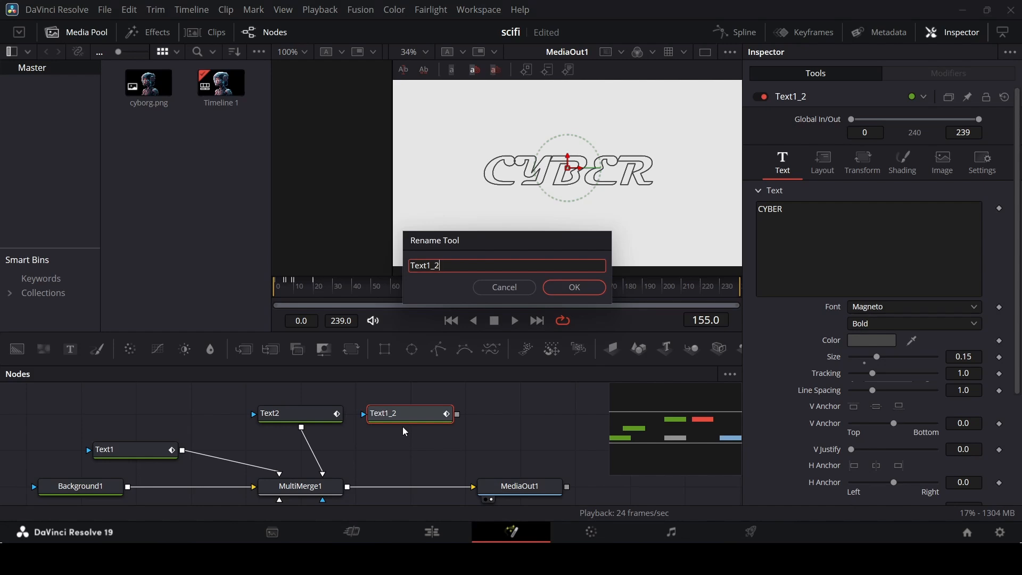
pyautogui.press('BackSpace')
pyautogui.press('BackSpace')
pyautogui.press('BackSpace')
pyautogui.write('3')
pyautogui.press('Return')
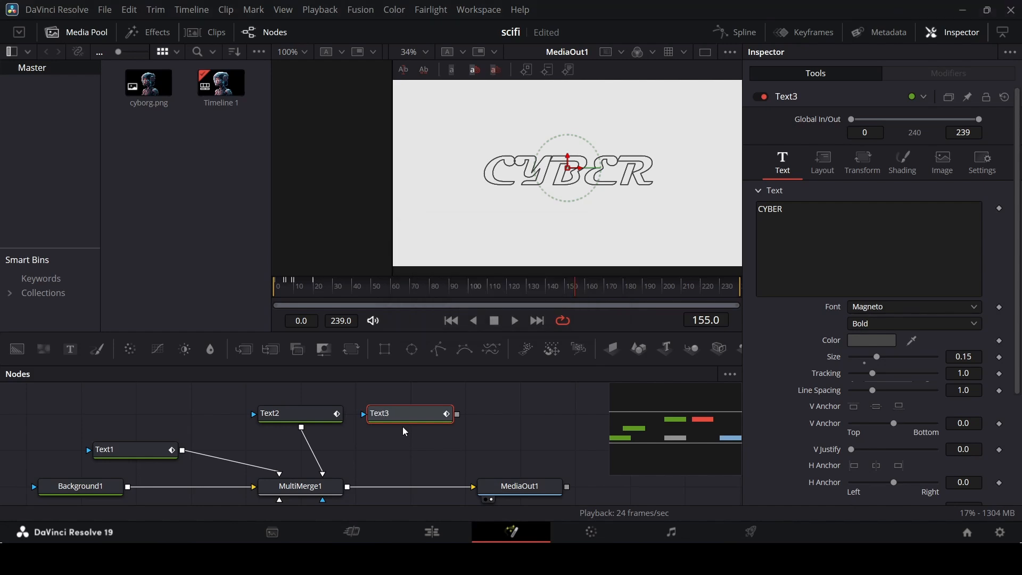
pyautogui.moveTo(458, 414)
pyautogui.mouseDown()
pyautogui.moveTo(374, 474)
pyautogui.moveTo(318, 490)
pyautogui.mouseUp()
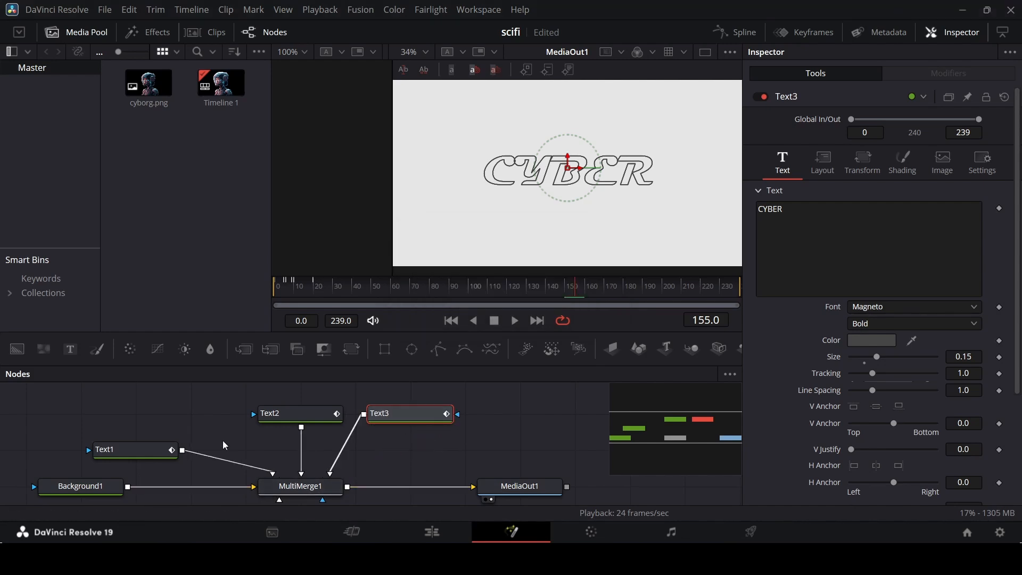
# - Line up the Text1 node in one row with Text2 and Text3 above MultiMerge1
pyautogui.moveTo(152, 455)
pyautogui.mouseDown()
pyautogui.moveTo(152, 419)
pyautogui.moveTo(186, 419)
pyautogui.mouseUp()
pyautogui.click(420, 419)
pyautogui.click(402, 449)
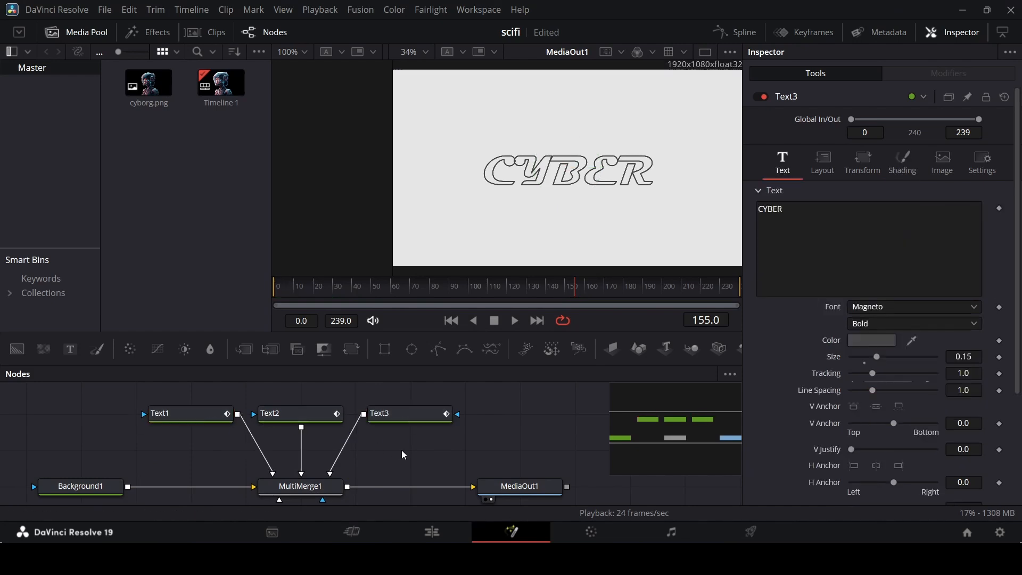
# - Show the guides in the MediaOut1 viewer
pyautogui.rightClick(453, 147)
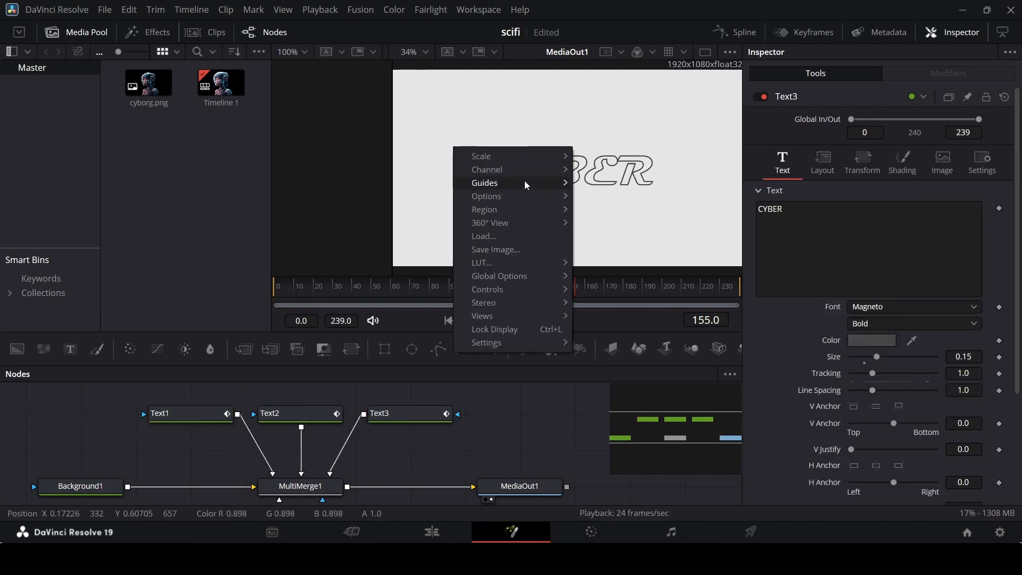
pyautogui.moveTo(523, 181)
pyautogui.click(617, 183)
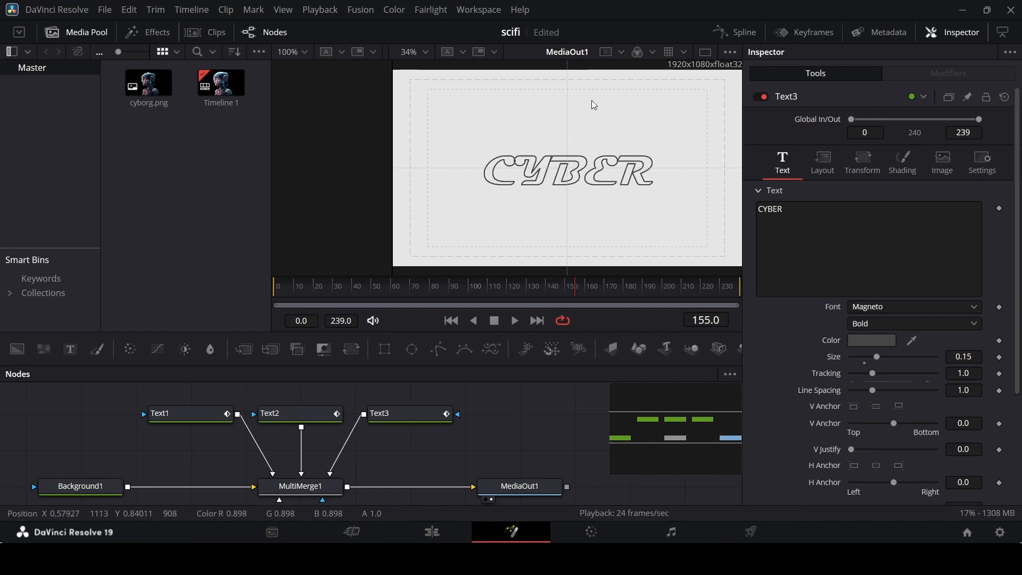
# - Stack the CYBER texts in three evenly spaced rows by moving Text1 straight up and Text3 straight down, and preview the animation
pyautogui.click(195, 432)
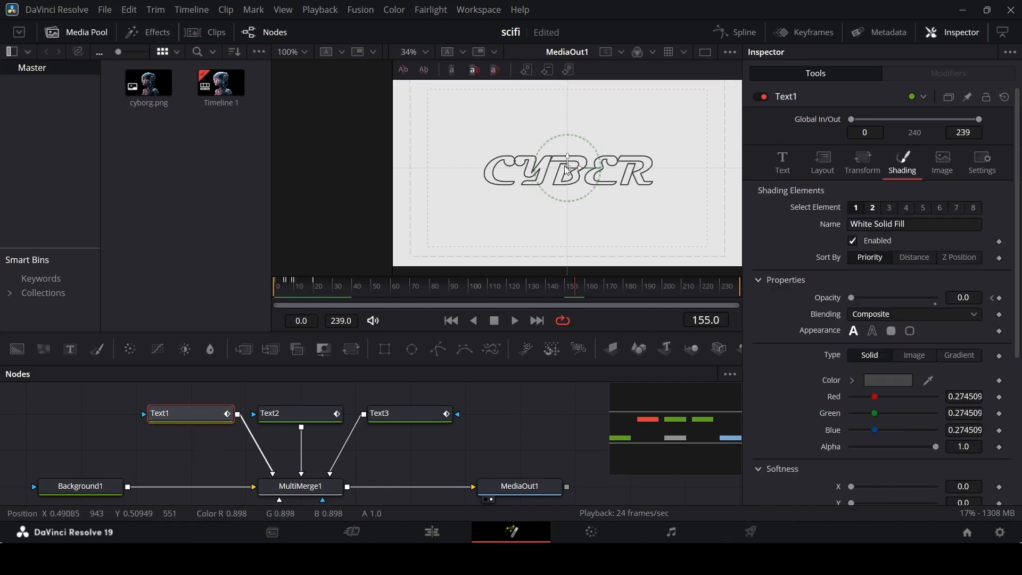
pyautogui.moveTo(568, 167); pyautogui.dragTo(574, 118)
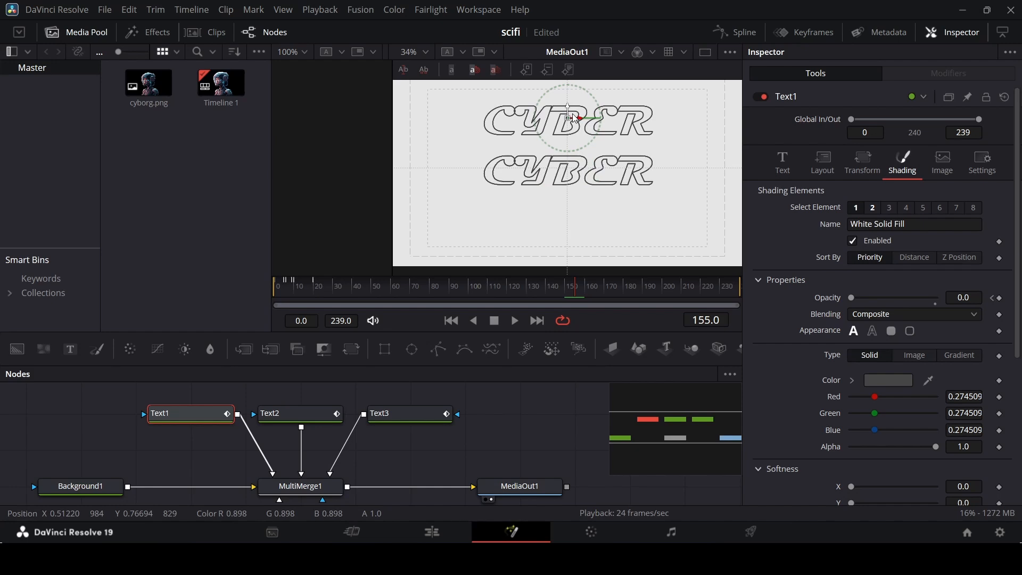
pyautogui.click(421, 412)
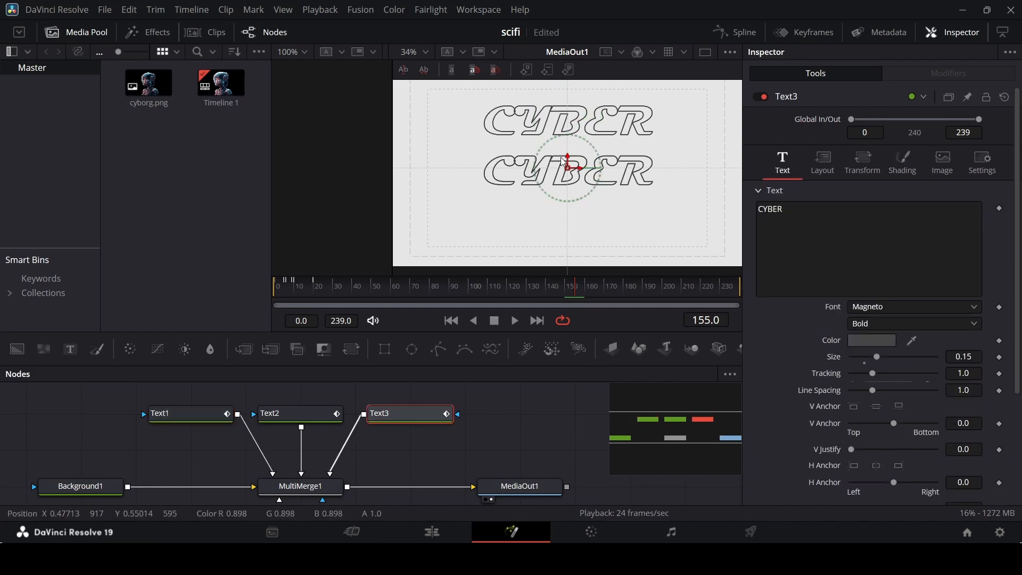
pyautogui.moveTo(564, 163); pyautogui.dragTo(574, 212)
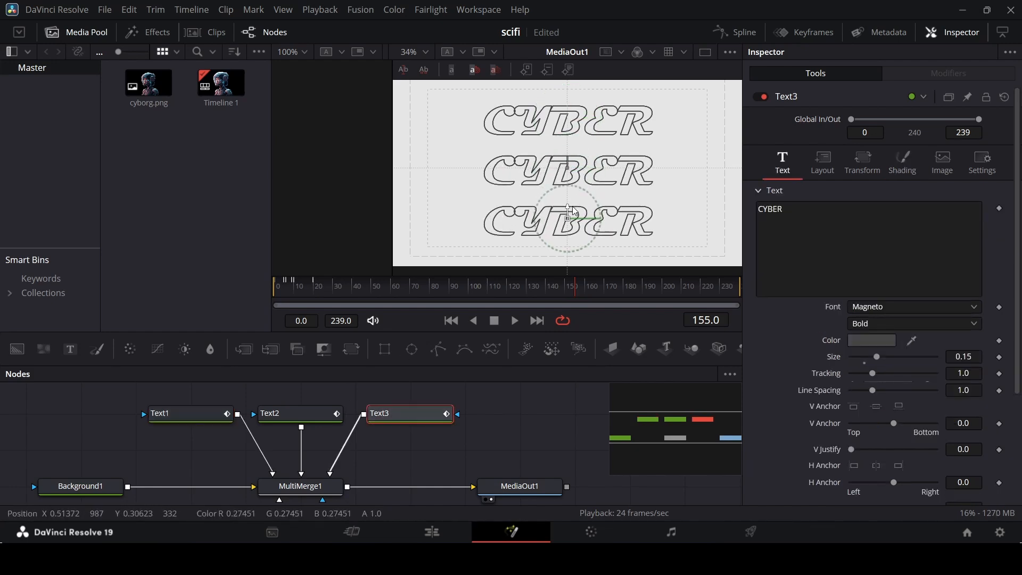
pyautogui.click(560, 410)
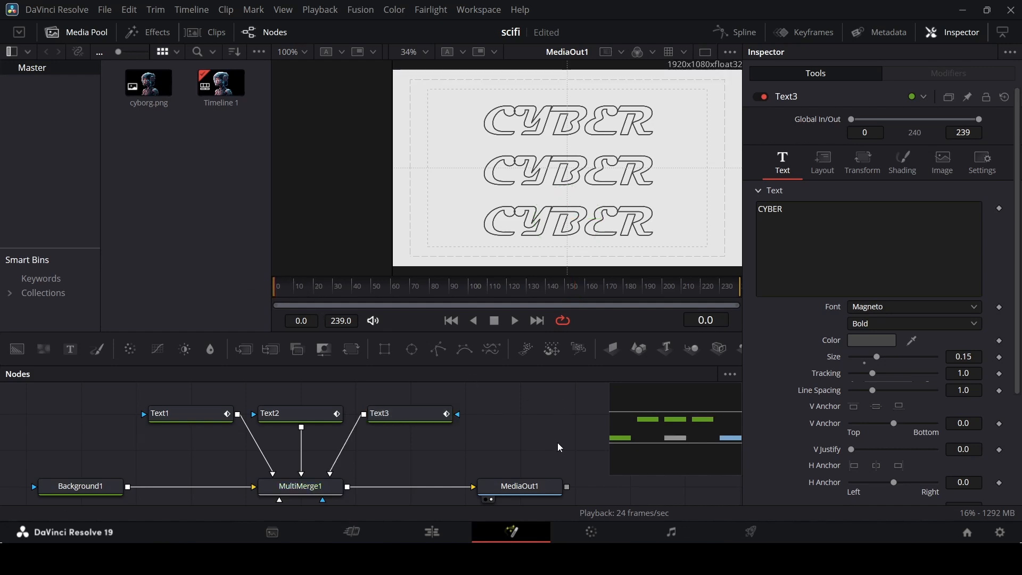
pyautogui.press('space')
# - Open the Keyframes editor and enlarge it until the tracks of Text1, Text2 and Text3 all fit
pyautogui.click(815, 33)
pyautogui.moveTo(353, 424); pyautogui.dragTo(323, 420)
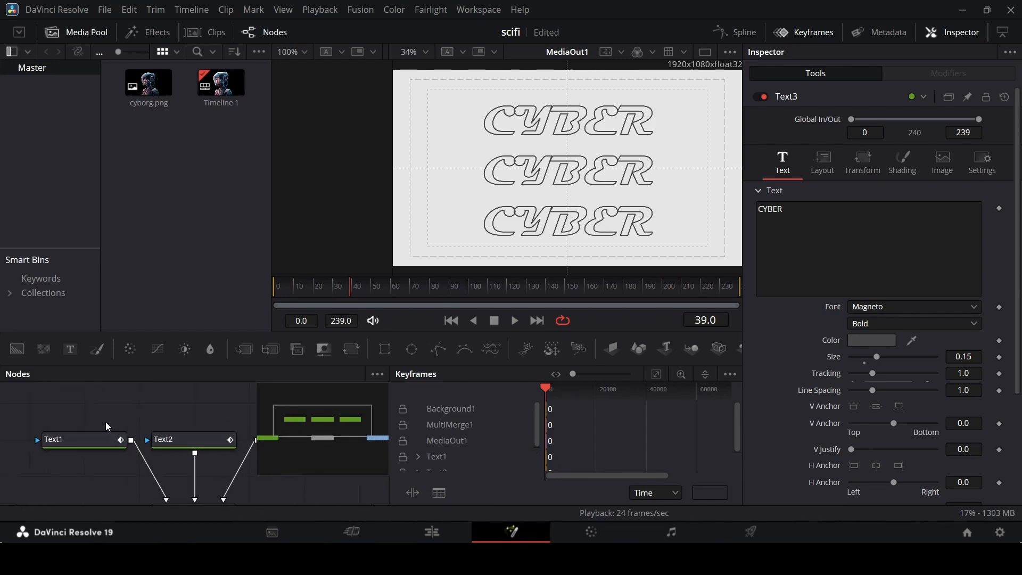
pyautogui.scroll(-1, 479, 438)
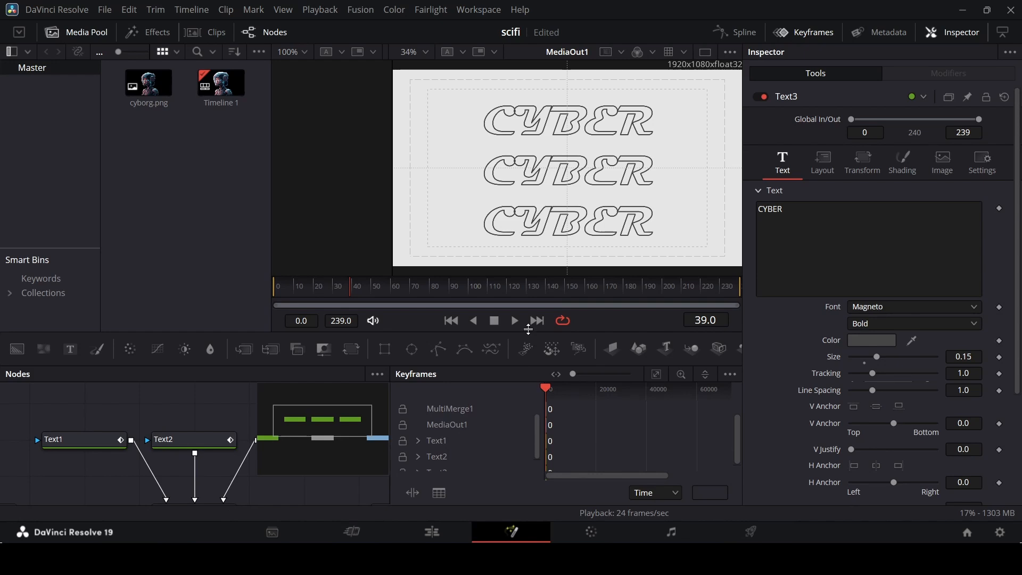
pyautogui.moveTo(529, 329); pyautogui.dragTo(535, 280)
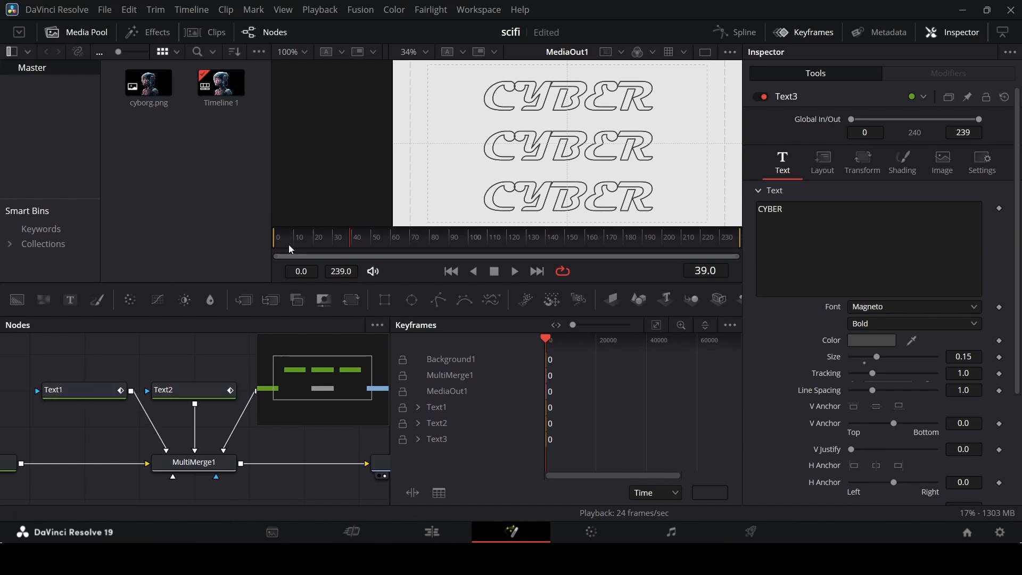
# - Shift all of Text2's Opacity 1 keyframes forward in time so that they begin at frame 5
pyautogui.click(205, 395)
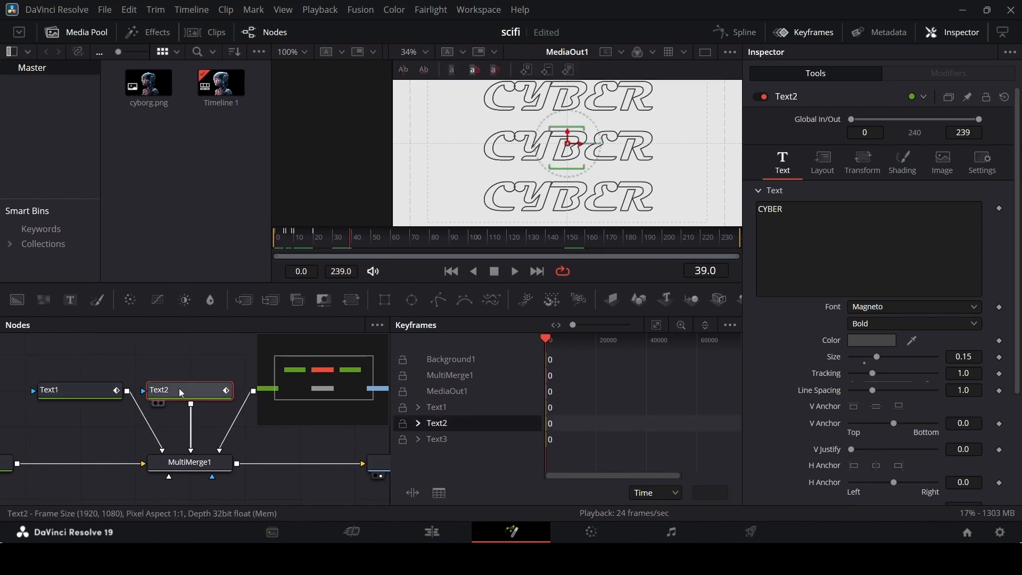
pyautogui.click(418, 423)
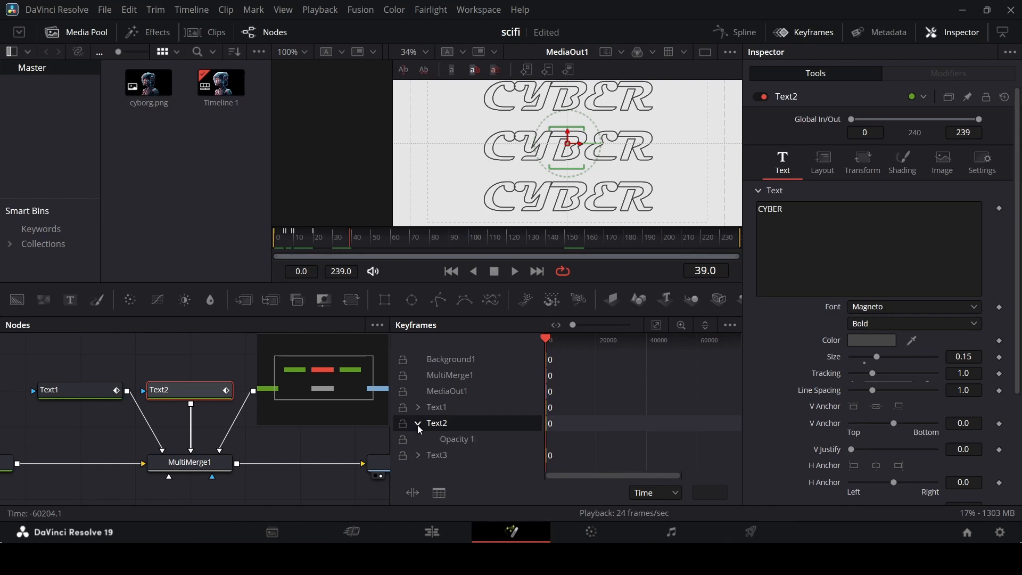
pyautogui.click(657, 330)
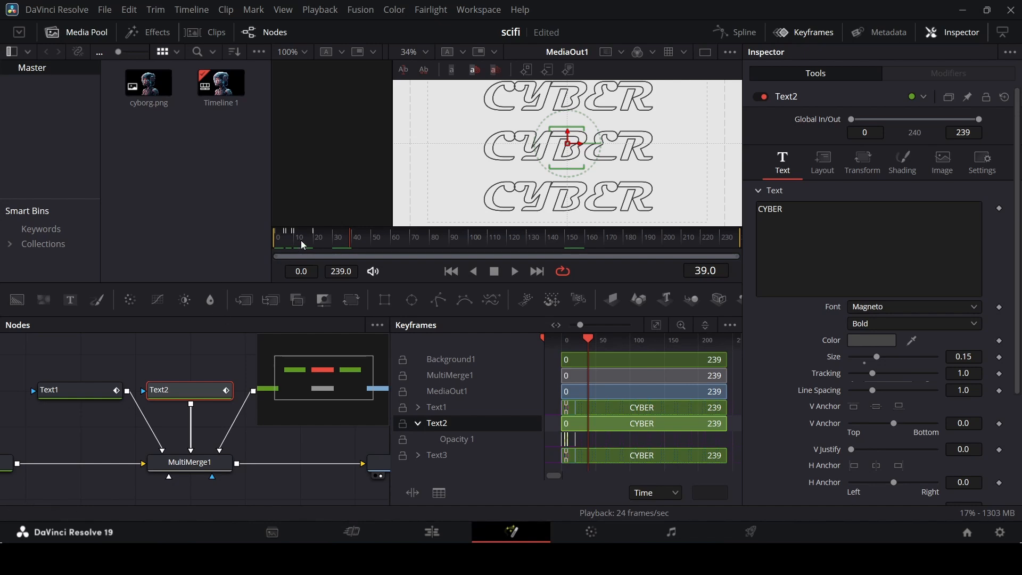
pyautogui.moveTo(302, 241); pyautogui.dragTo(286, 253)
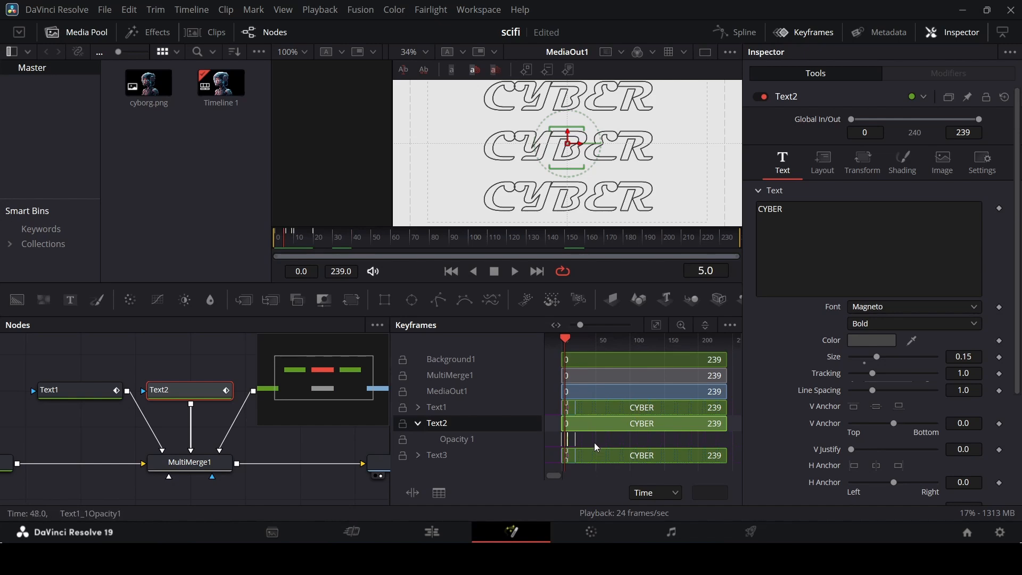
pyautogui.moveTo(564, 442); pyautogui.dragTo(548, 436)
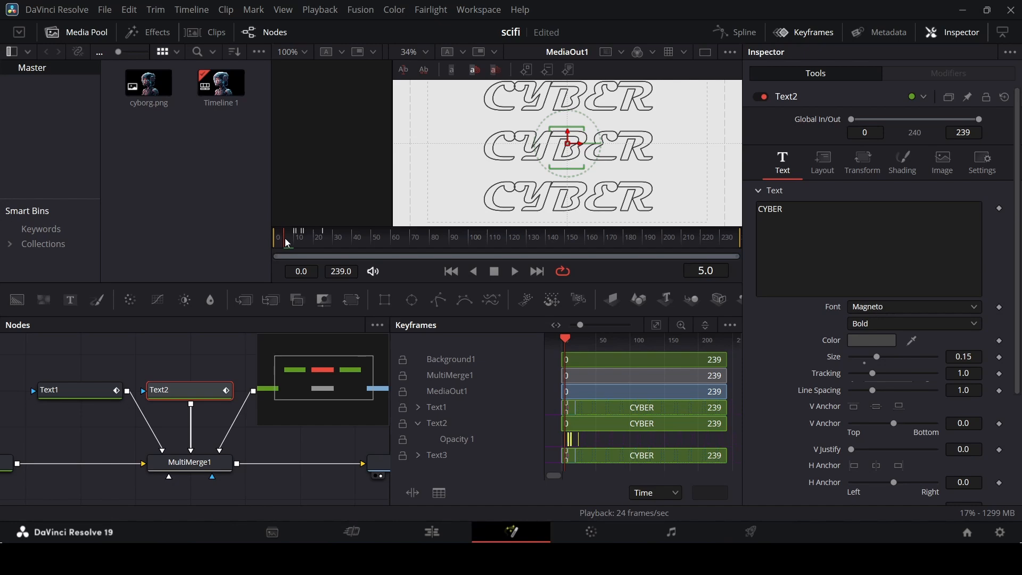
pyautogui.moveTo(306, 248); pyautogui.dragTo(264, 250)
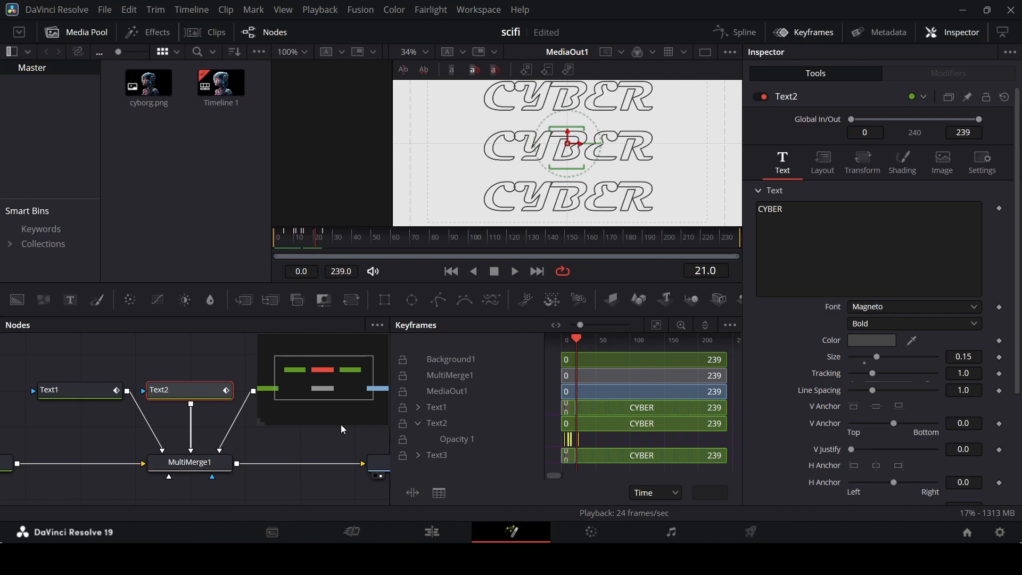
# - Shift all of Text3's Opacity 1 keyframes forward in time so that they begin at frame 10
pyautogui.moveTo(317, 387); pyautogui.dragTo(351, 377)
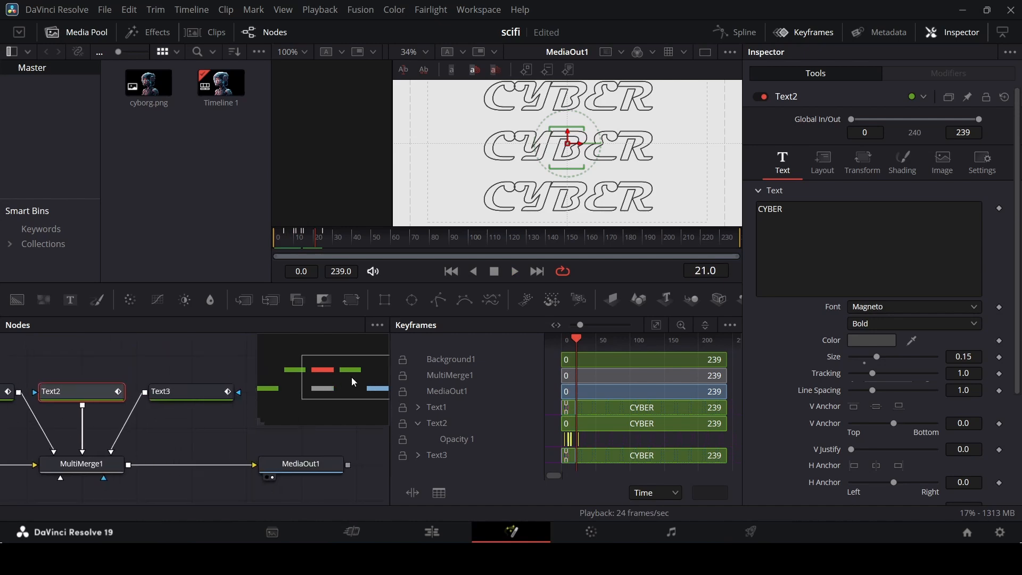
pyautogui.click(217, 397)
pyautogui.moveTo(321, 250); pyautogui.dragTo(295, 252)
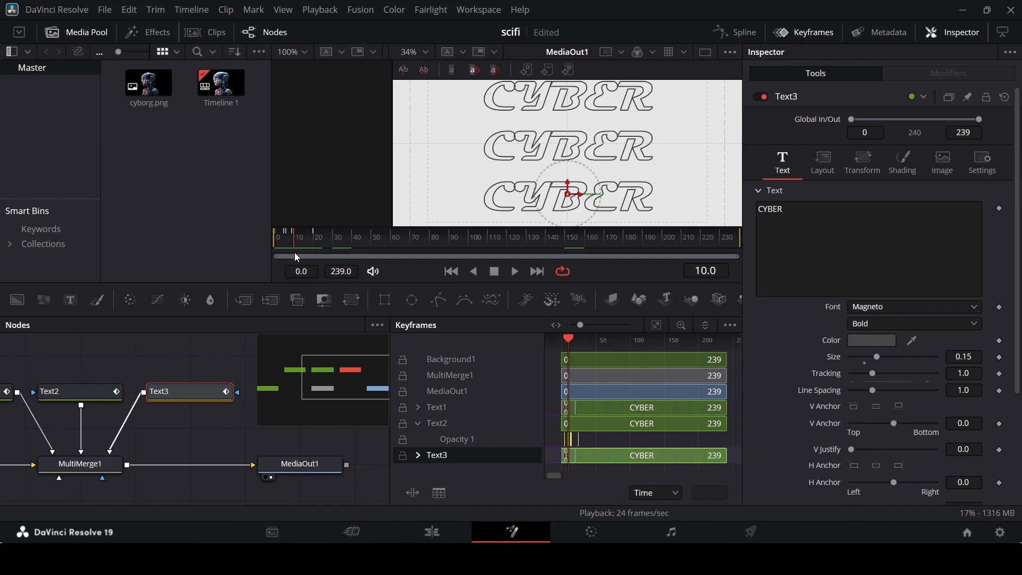
pyautogui.click(418, 423)
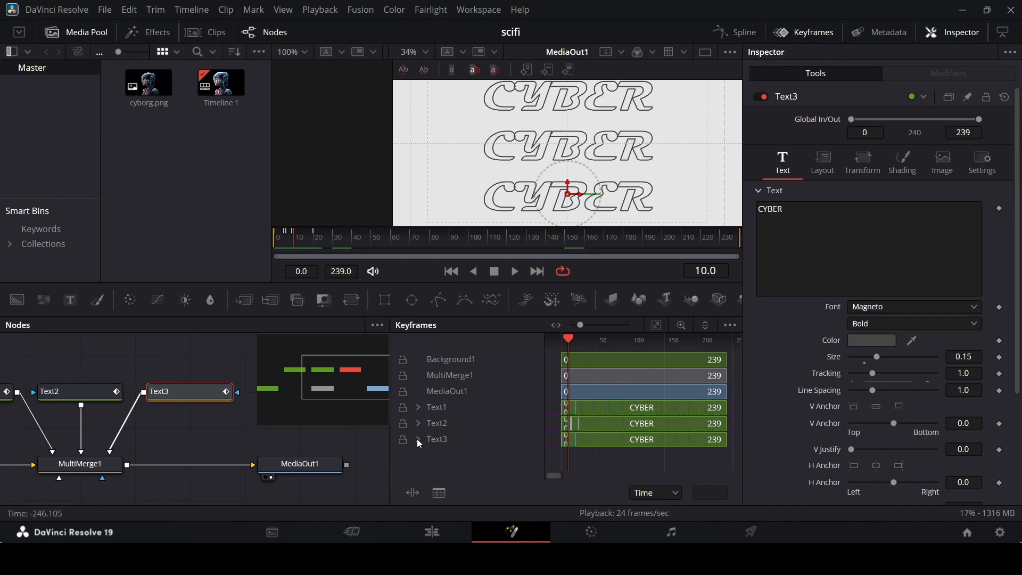
pyautogui.click(192, 404)
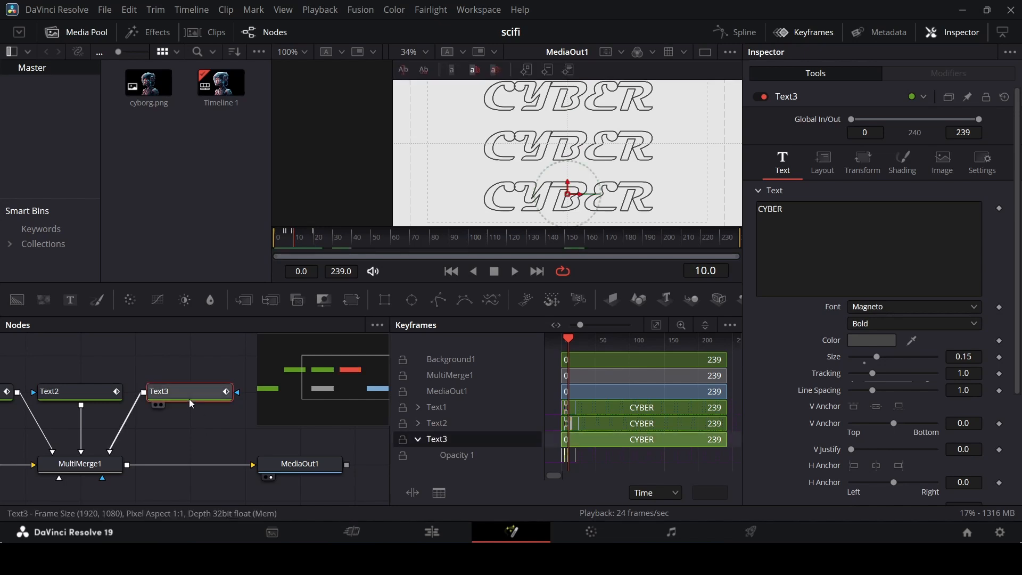
pyautogui.click(552, 458)
pyautogui.moveTo(560, 458); pyautogui.dragTo(565, 461)
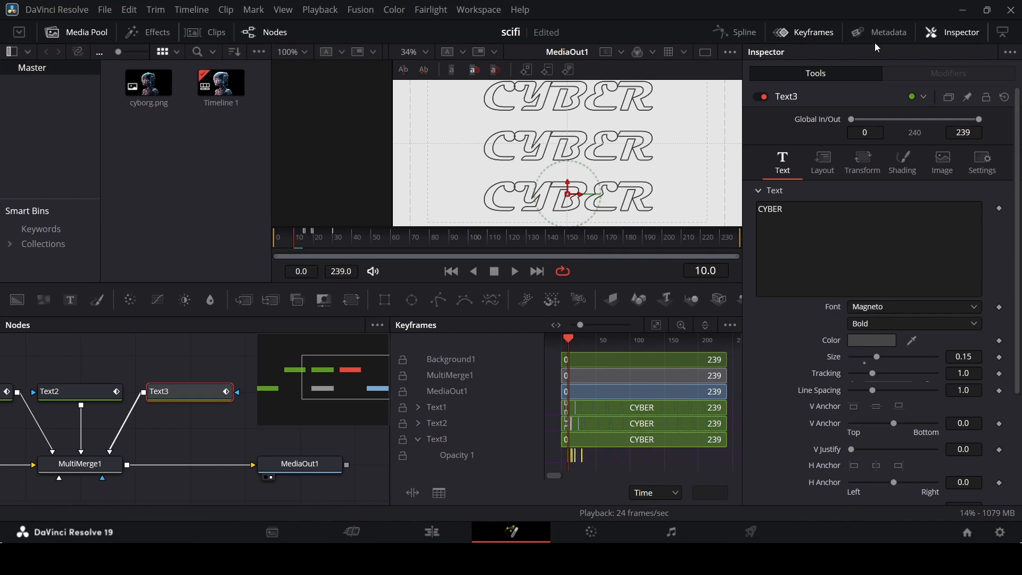
# - Close the Keyframes editor, enlarge the viewer area and play the staggered text animation
pyautogui.click(807, 36)
pyautogui.click(444, 406)
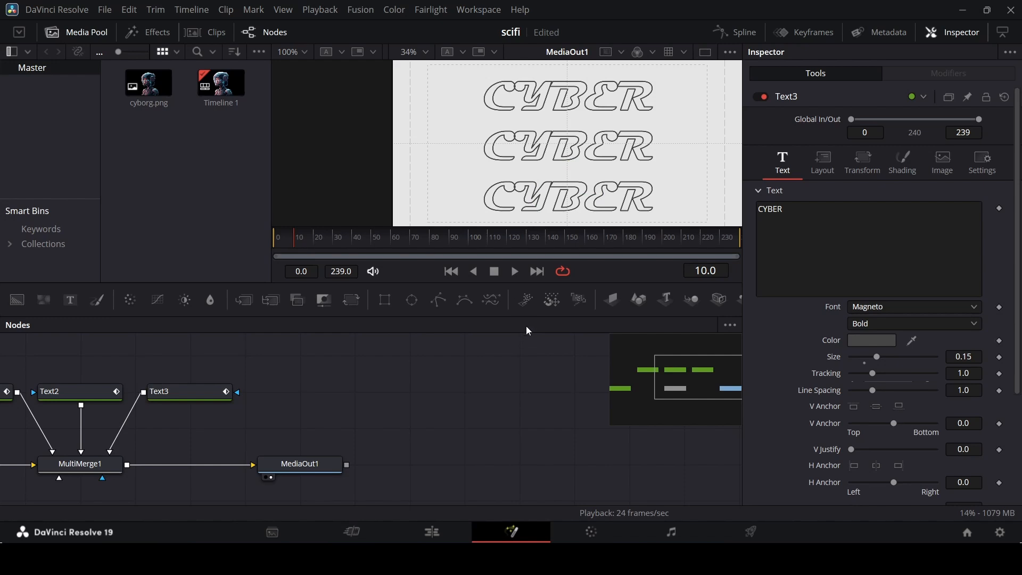
pyautogui.moveTo(529, 317); pyautogui.dragTo(529, 401)
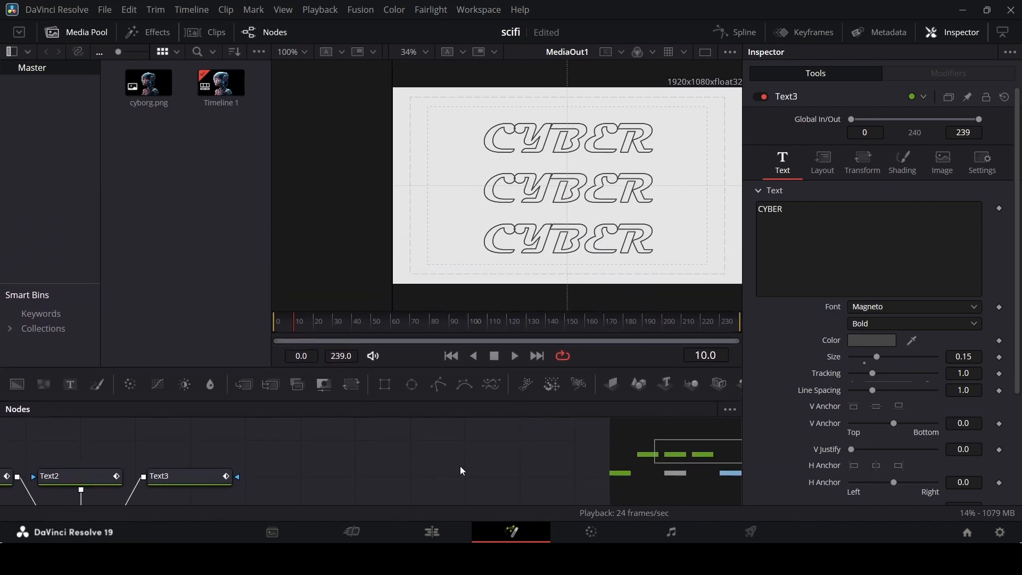
pyautogui.moveTo(657, 464); pyautogui.dragTo(673, 459)
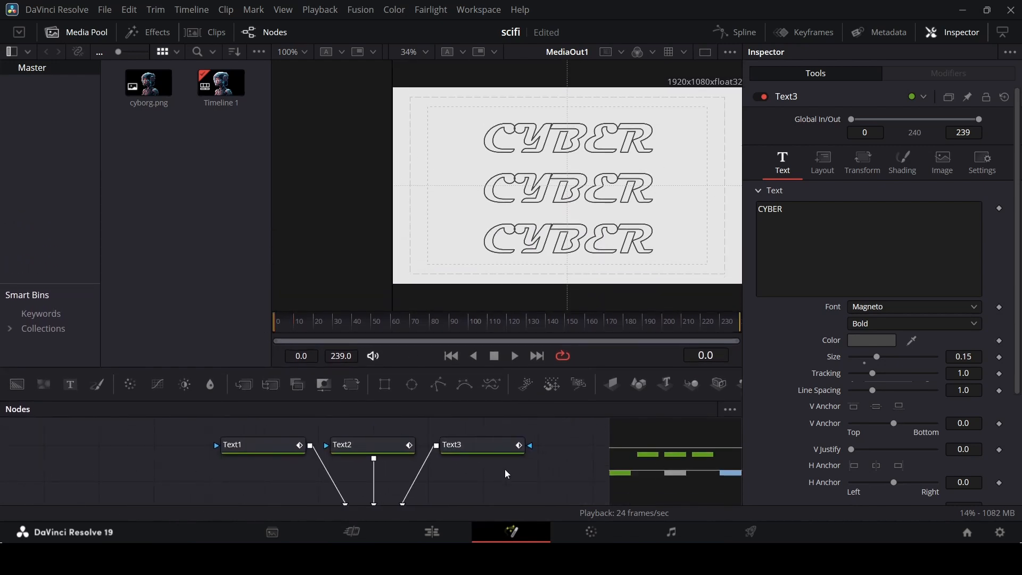
pyautogui.press('space')
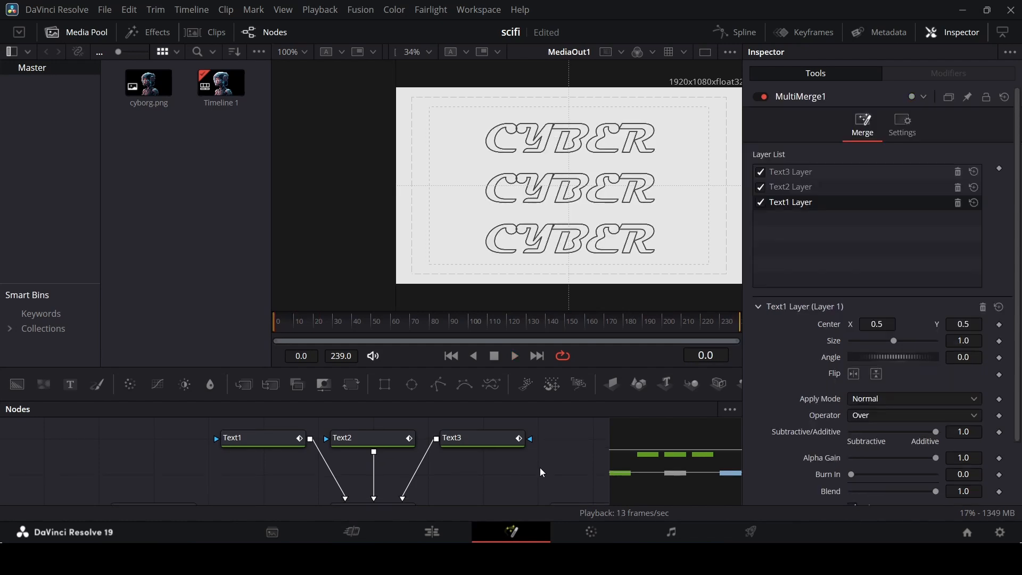
# - Move the Text1, Text2 and Text3 nodes together closer above the MultiMerge1 row
pyautogui.moveTo(541, 481); pyautogui.dragTo(241, 478)
pyautogui.scroll(-1, 371, 471)
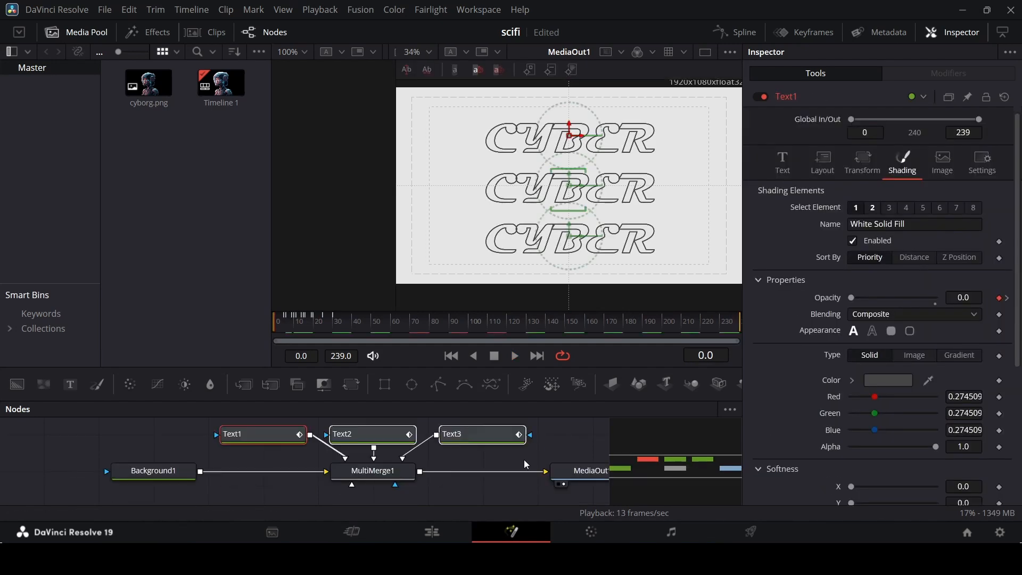
pyautogui.click(656, 460)
# - Add a MultiMerge2 node between MultiMerge1 and MediaOut1, and spread MultiMerge2 and MediaOut1 out to the right
pyautogui.click(369, 477)
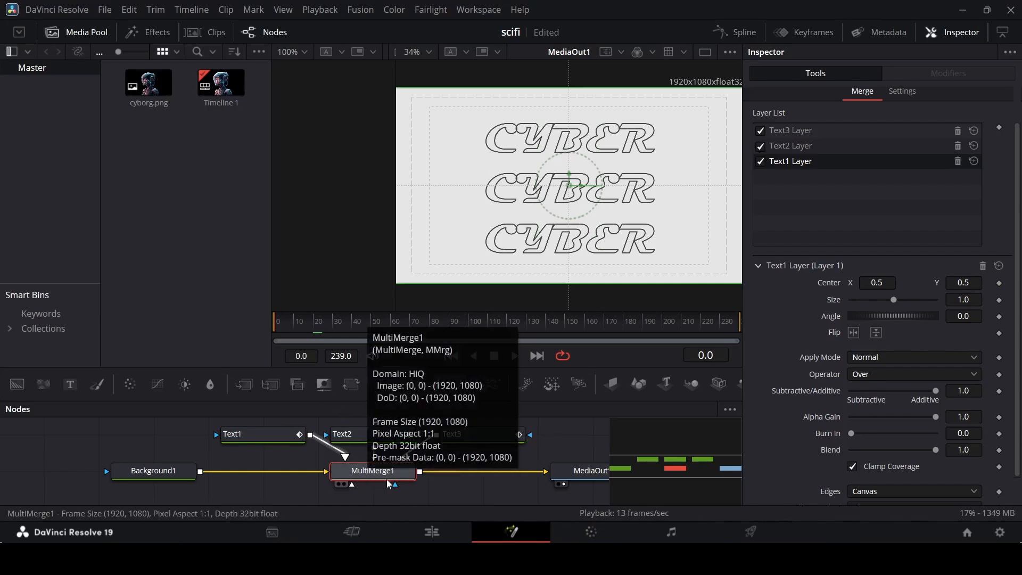
pyautogui.click(270, 384)
pyautogui.moveTo(486, 495); pyautogui.dragTo(622, 466)
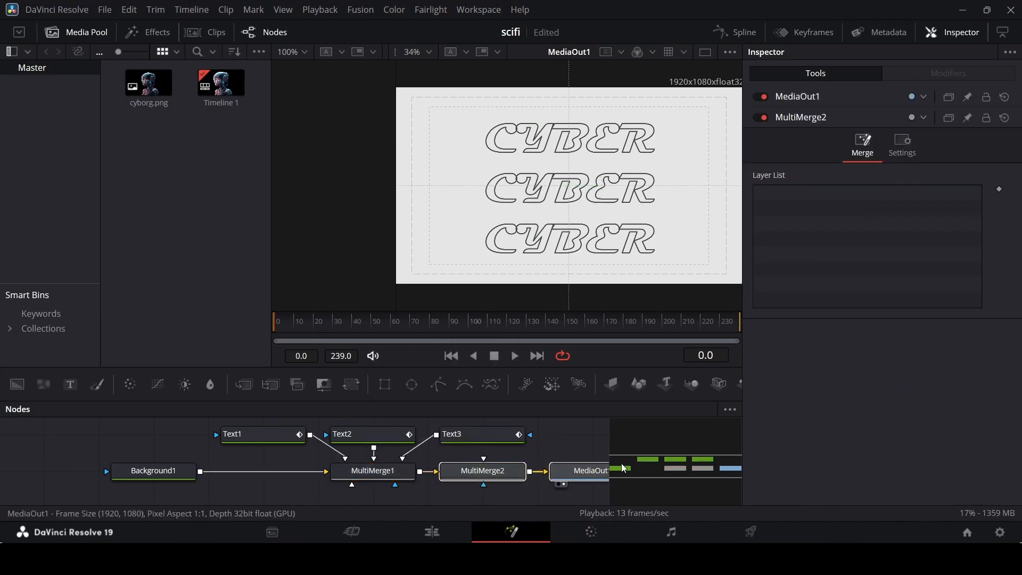
pyautogui.moveTo(480, 476); pyautogui.dragTo(645, 481)
pyautogui.click(566, 456)
pyautogui.moveTo(602, 454); pyautogui.dragTo(310, 465)
pyautogui.moveTo(455, 481); pyautogui.dragTo(598, 478)
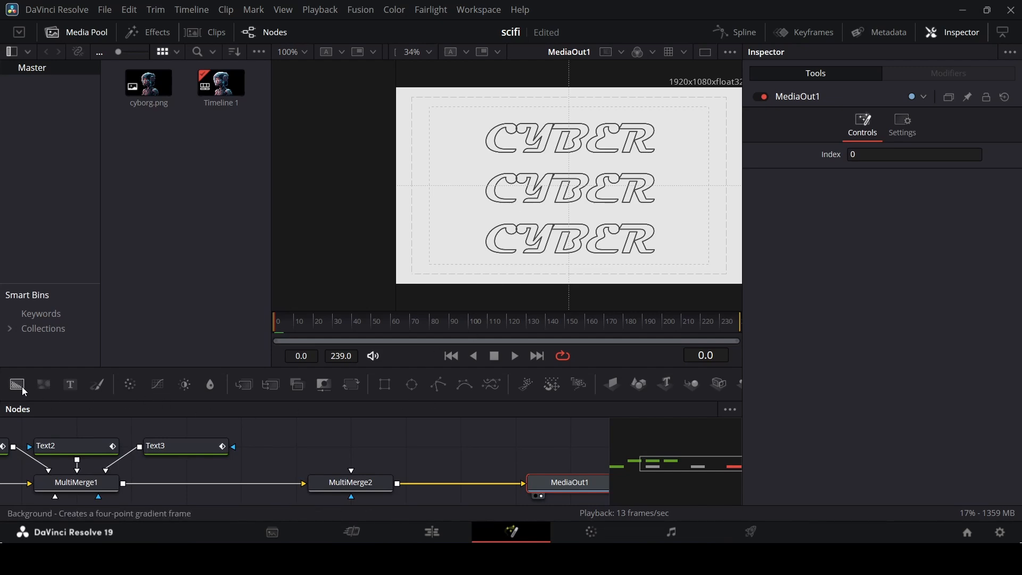
# - Add a Background2 node above MultiMerge2 and set its solid color to dark grey with red, green and blue at 0.157
pyautogui.moveTo(18, 384); pyautogui.dragTo(358, 453)
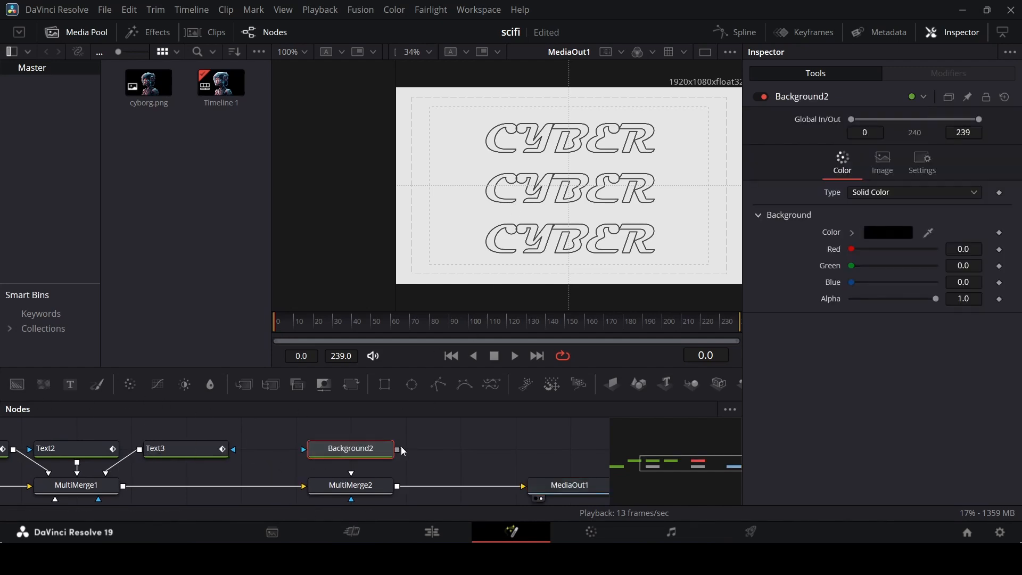
pyautogui.click(852, 233)
pyautogui.moveTo(859, 305); pyautogui.dragTo(849, 315)
pyautogui.click(855, 236)
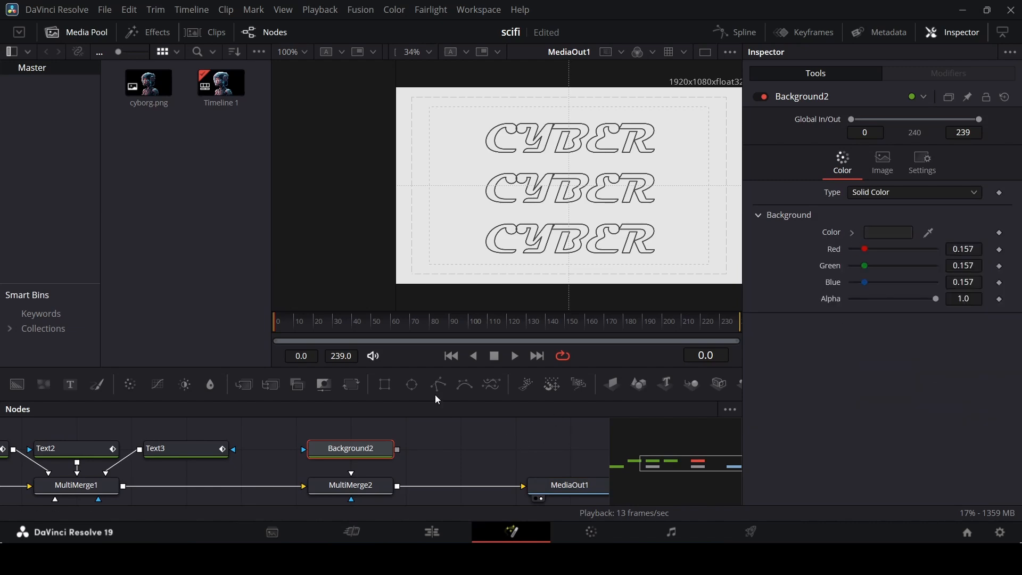
# - Add a Polygon mask above Background2, feed it into Background2's mask input, and connect Background2 to MultiMerge2
pyautogui.scroll(2, 441, 419)
pyautogui.moveTo(441, 410); pyautogui.dragTo(367, 454)
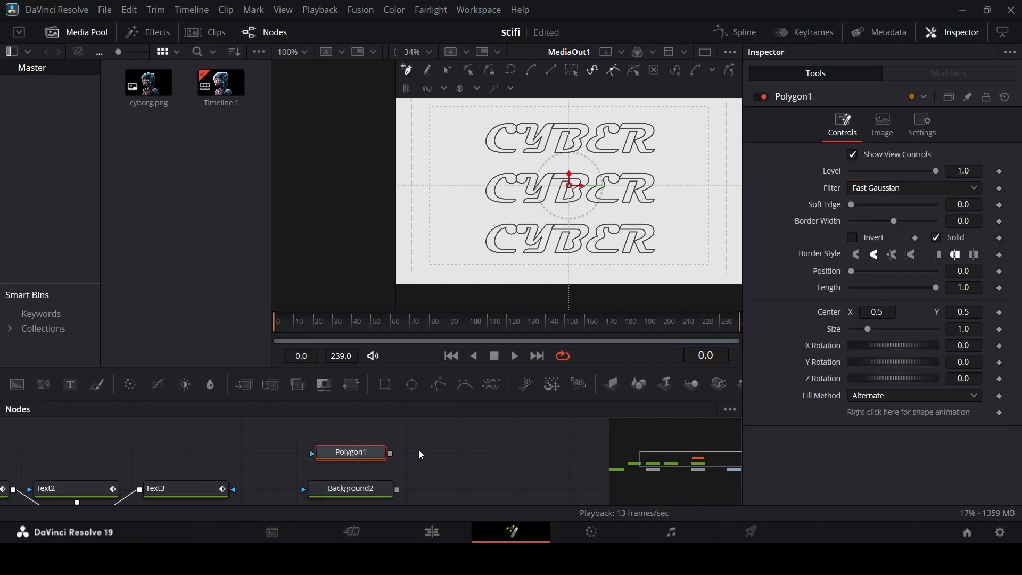
pyautogui.moveTo(389, 454); pyautogui.dragTo(380, 486)
pyautogui.scroll(-1, 403, 475)
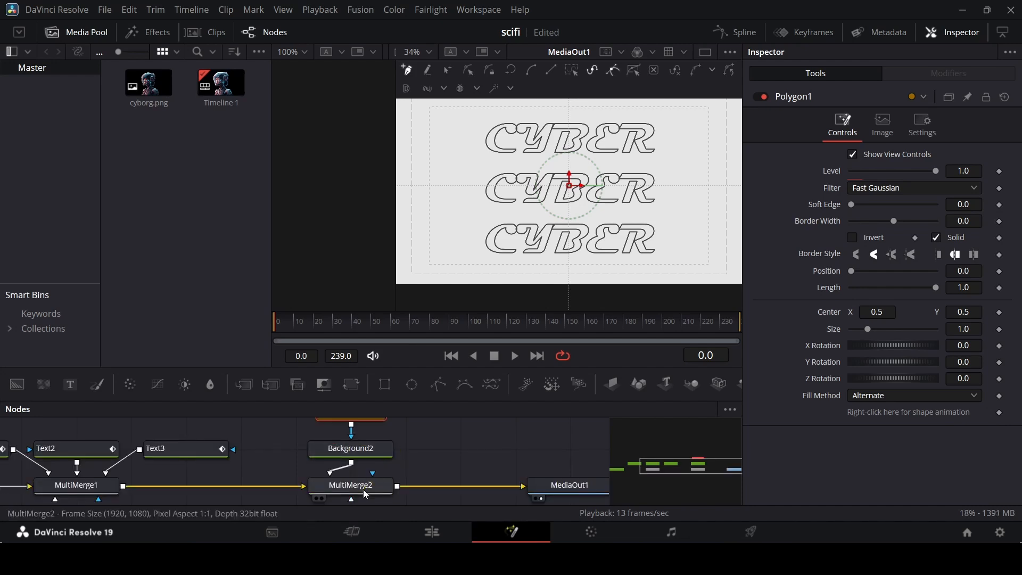
# - Draw an open angular line with Polygon1 between the upper and middle CYBER rows, with a diagonal drop, a flat middle and a diagonal rise
pyautogui.scroll(1, 374, 468)
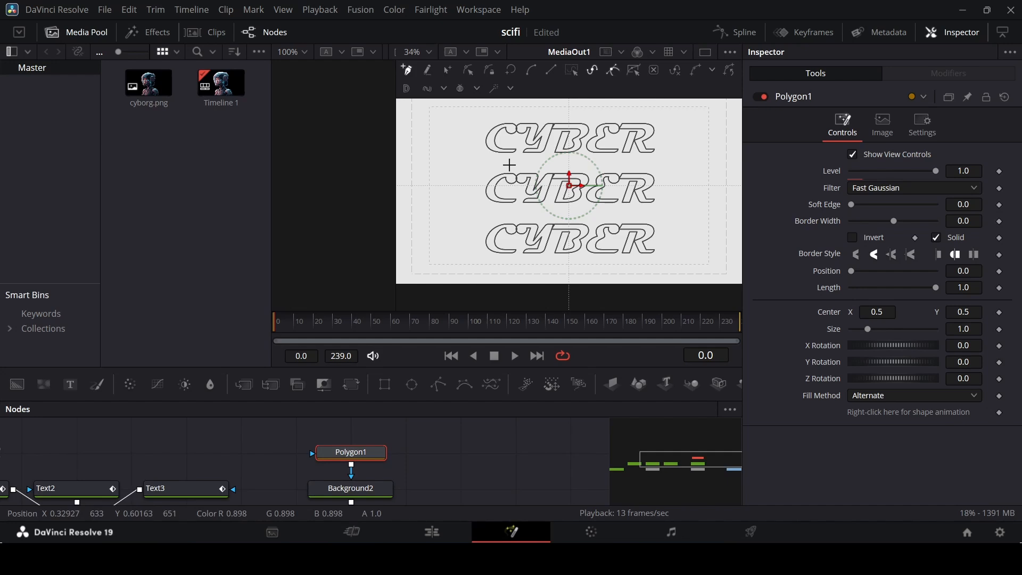
pyautogui.scroll(8, 510, 165)
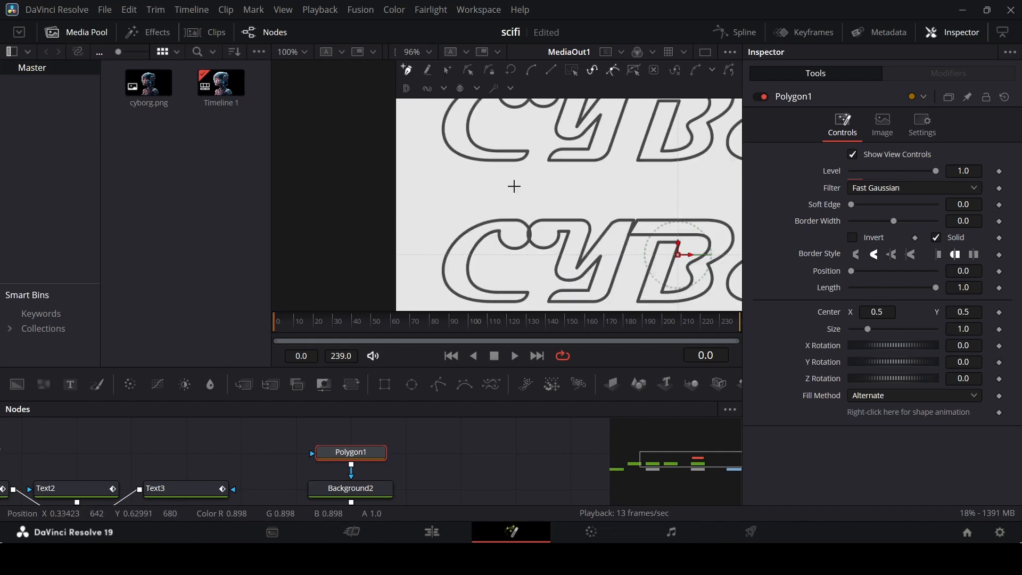
pyautogui.scroll(-2, 502, 187)
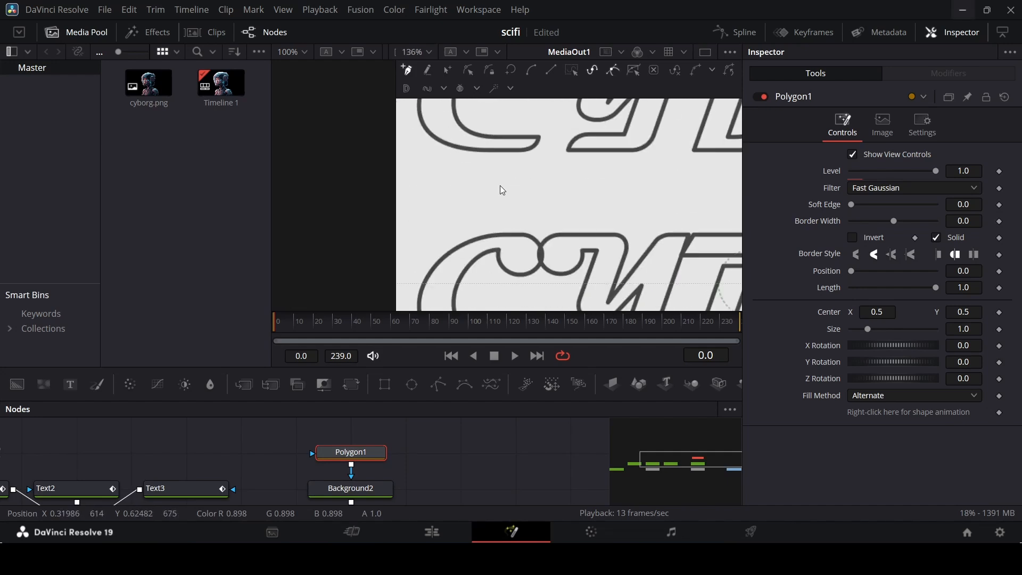
pyautogui.click(453, 184)
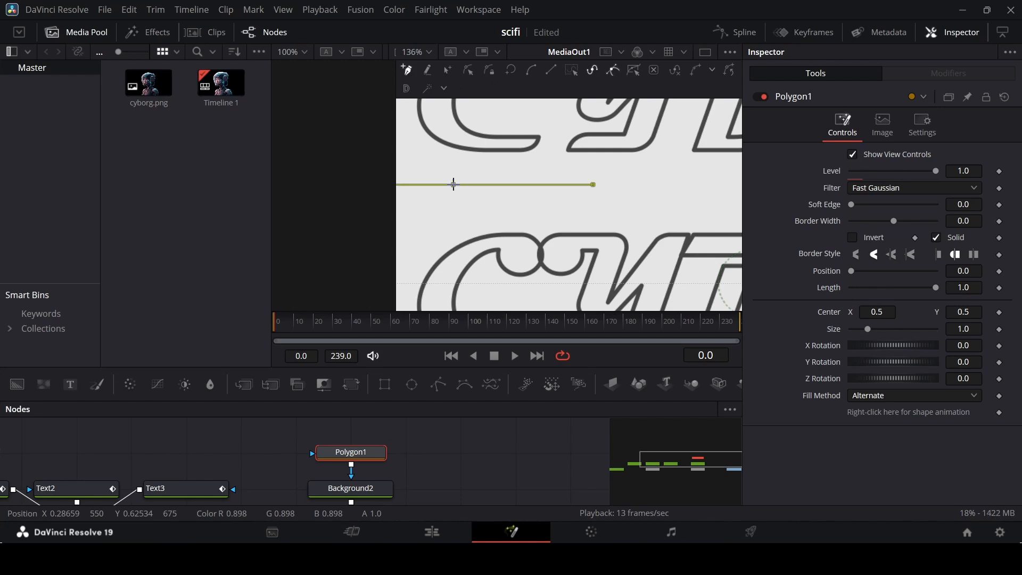
pyautogui.click(559, 183)
pyautogui.click(577, 202)
pyautogui.click(657, 202)
pyautogui.click(687, 171)
pyautogui.click(721, 171)
pyautogui.click(737, 172)
pyautogui.scroll(-2, 570, 195)
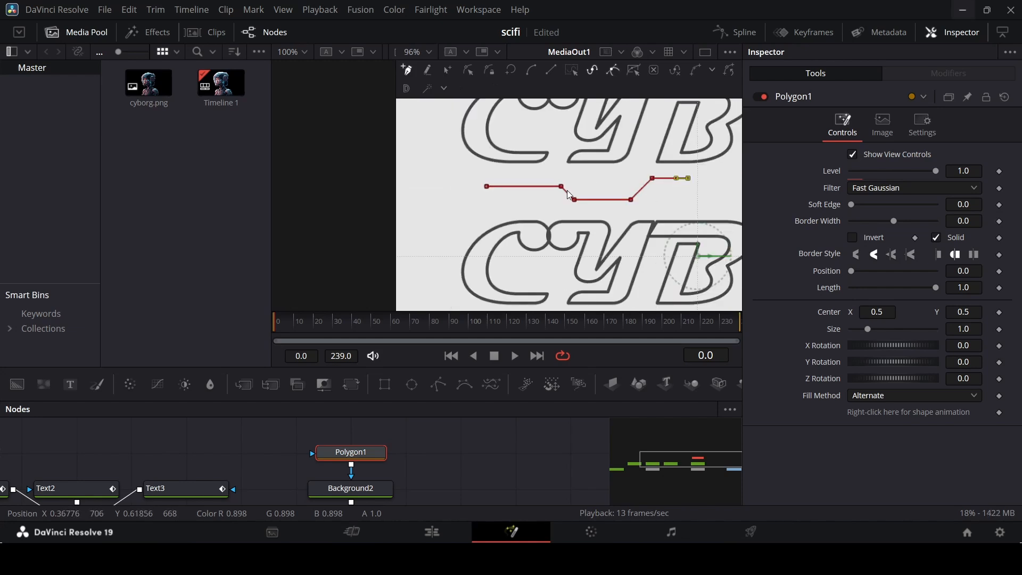
pyautogui.moveTo(493, 208); pyautogui.dragTo(462, 250)
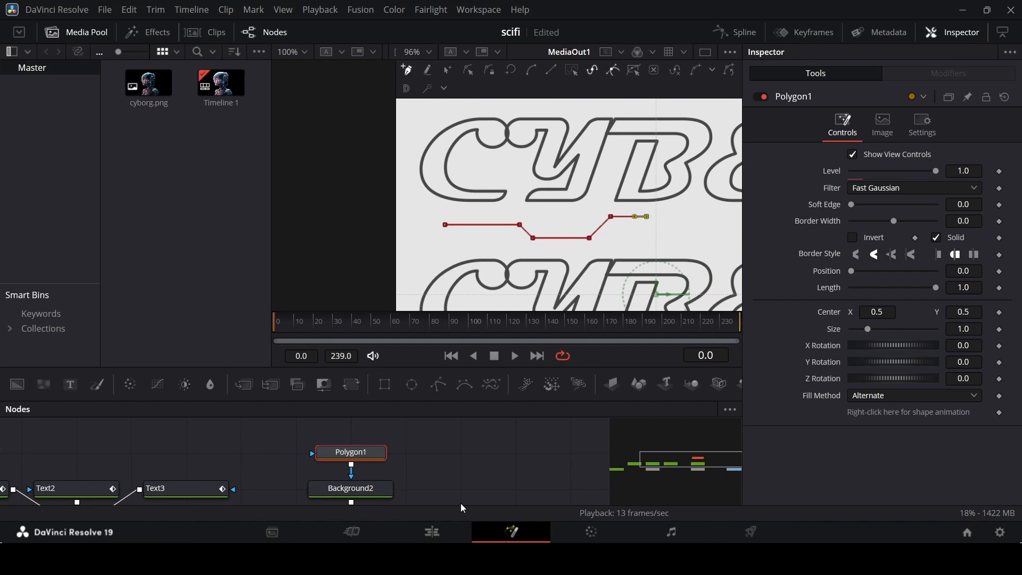
# - Set Polygon1's border width to 0.001 and deselect the node to view the line
pyautogui.click(972, 222)
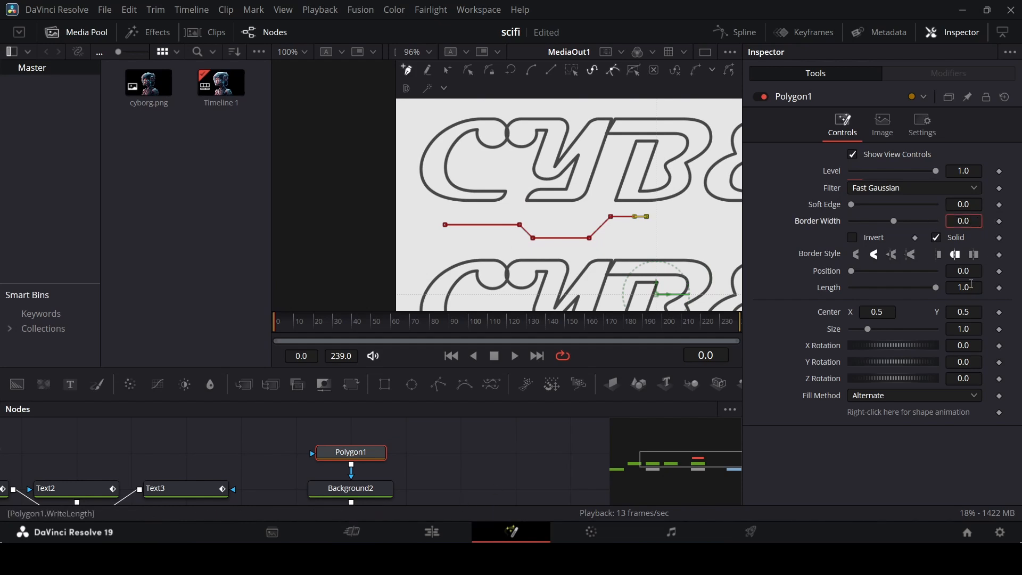
pyautogui.write('01')
pyautogui.press('Tab')
pyautogui.click(550, 452)
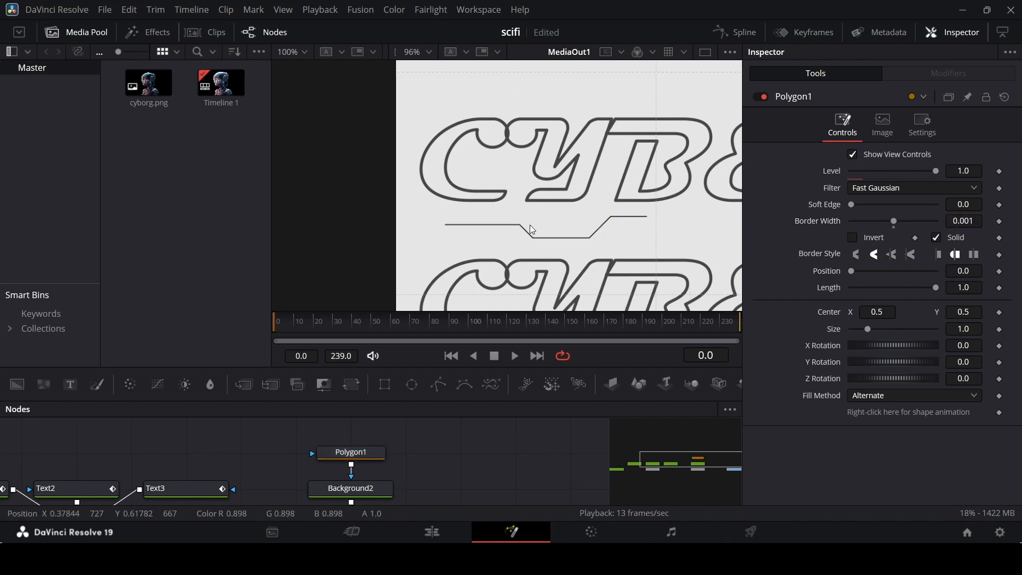
# - Thicken the circuit-like line by setting Polygon1's border width to 0.002, and deselect the node
pyautogui.click(374, 452)
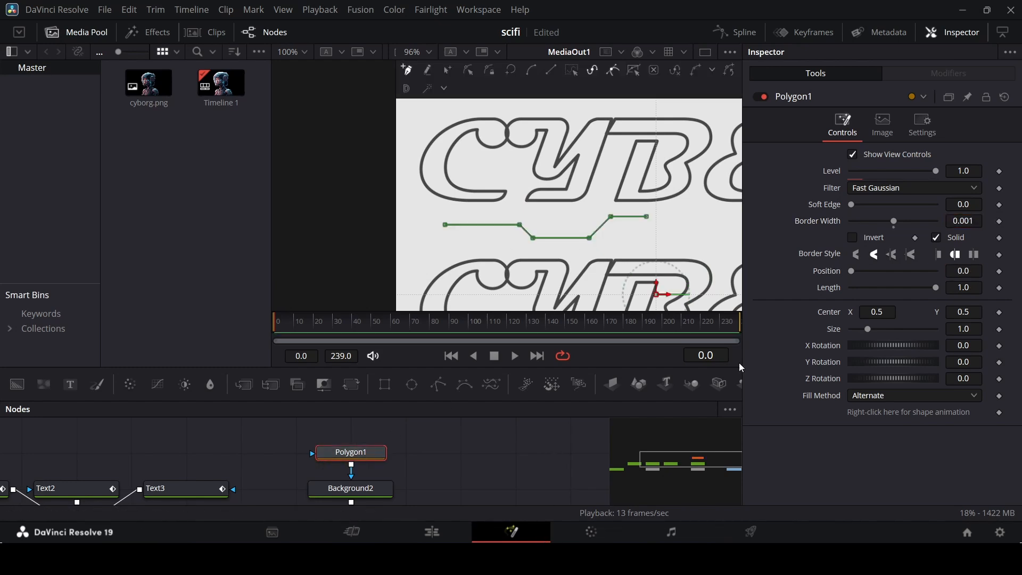
pyautogui.click(978, 220)
pyautogui.press('BackSpace')
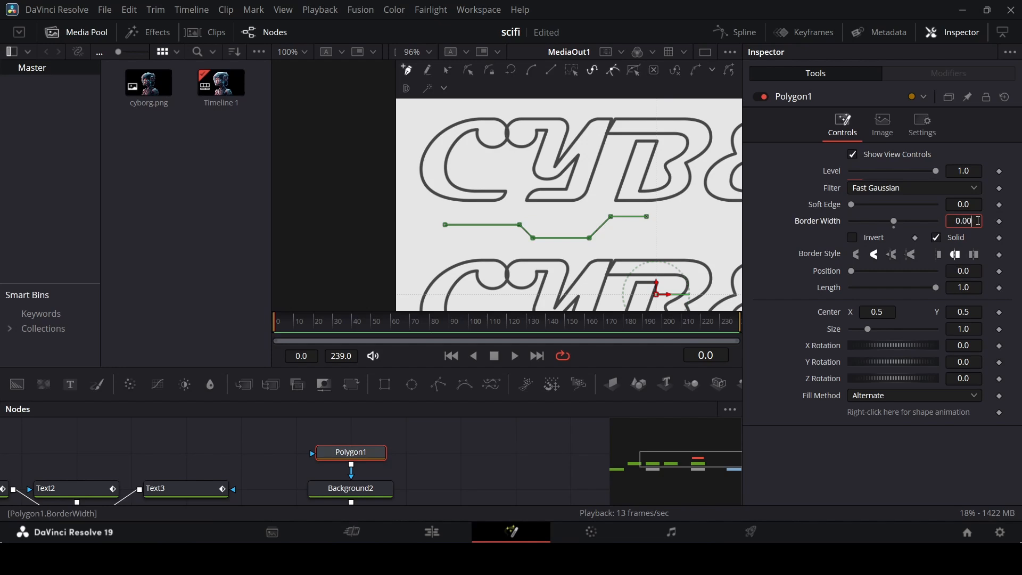
pyautogui.write('2')
pyautogui.press('Return')
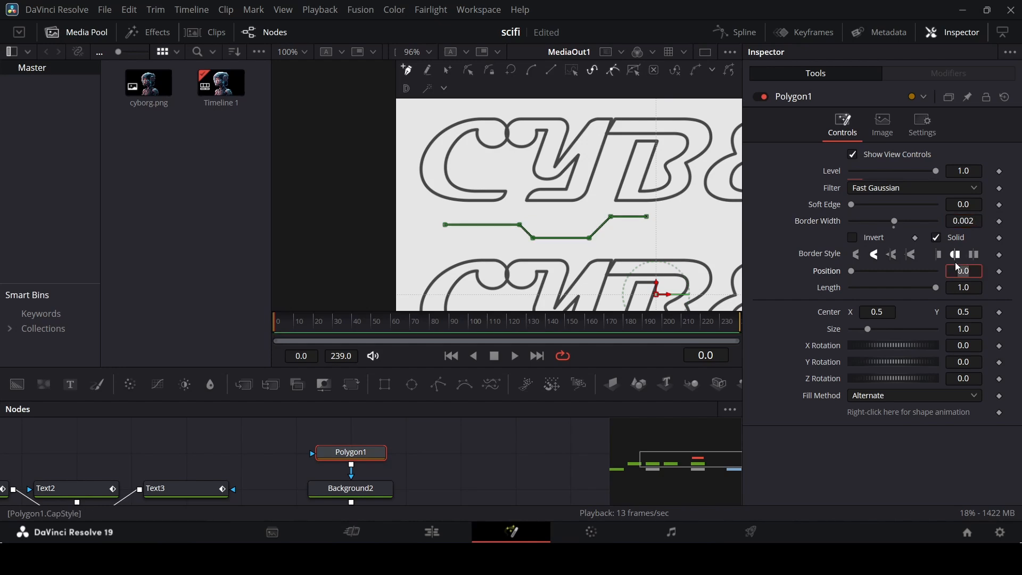
pyautogui.click(489, 491)
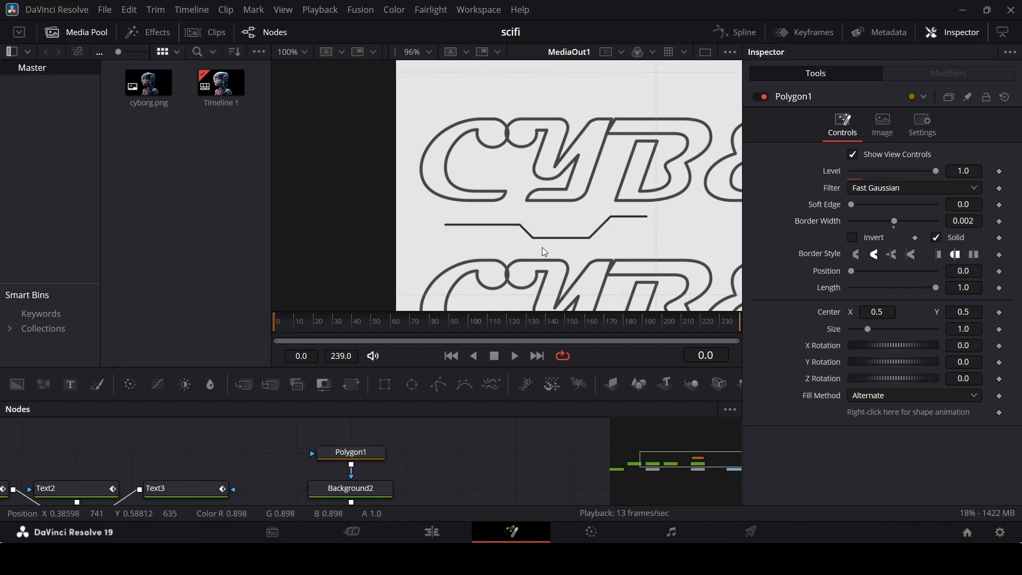
# - Give Polygon1's line flat end caps, and add Length and Position keyframes at frame 0
pyautogui.click(939, 259)
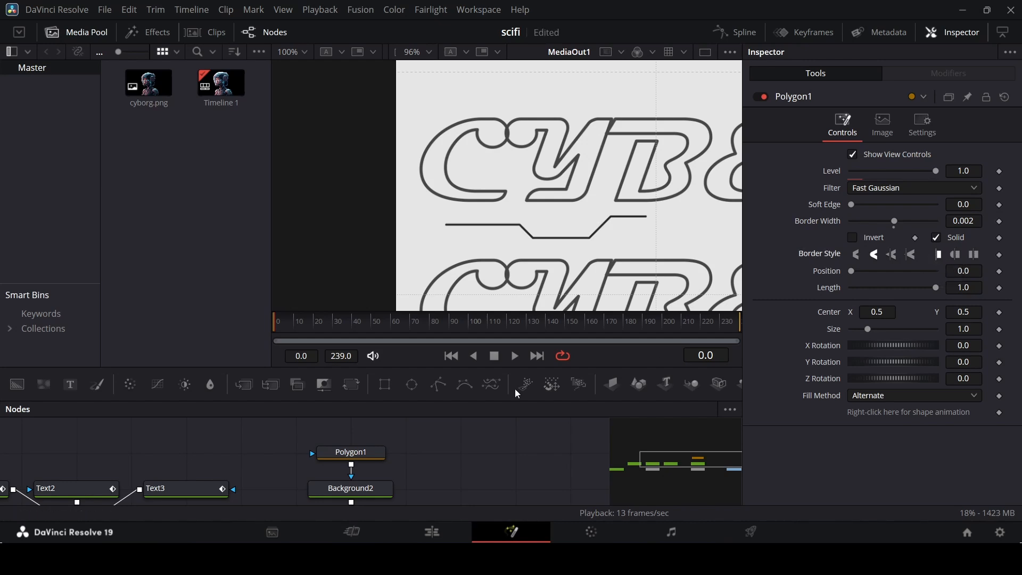
pyautogui.click(280, 330)
pyautogui.click(370, 452)
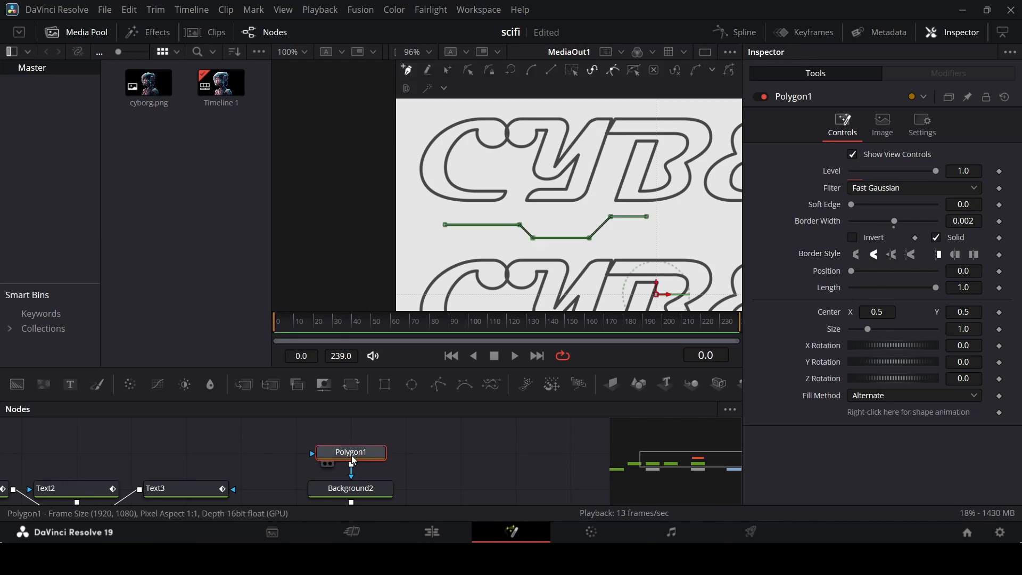
pyautogui.click(1000, 288)
pyautogui.click(999, 272)
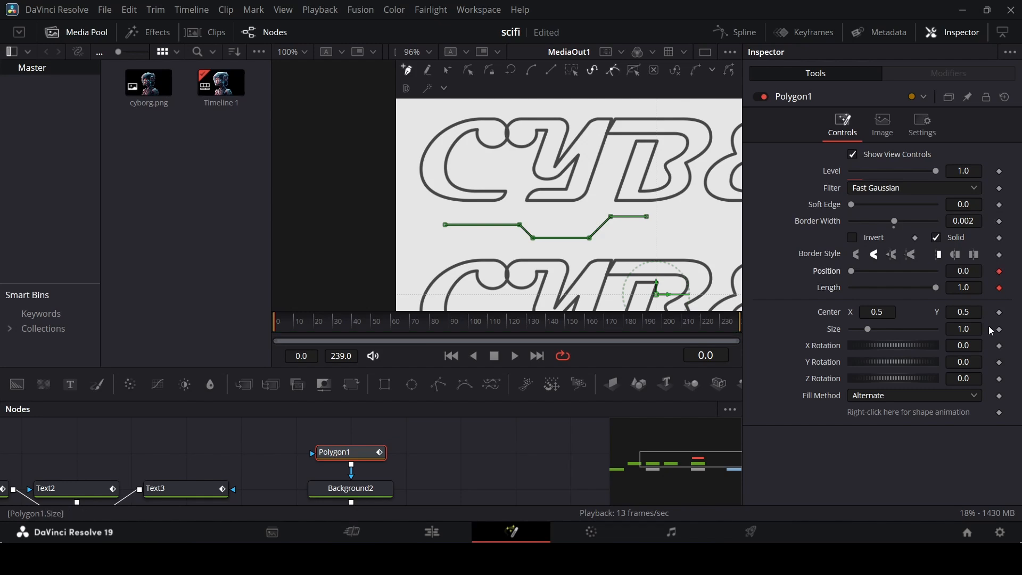
# - Keyframe Polygon1's Length and Position at 1.0 on frame 30, and set its Length to 0.0 on frame 0
pyautogui.moveTo(321, 327); pyautogui.dragTo(334, 339)
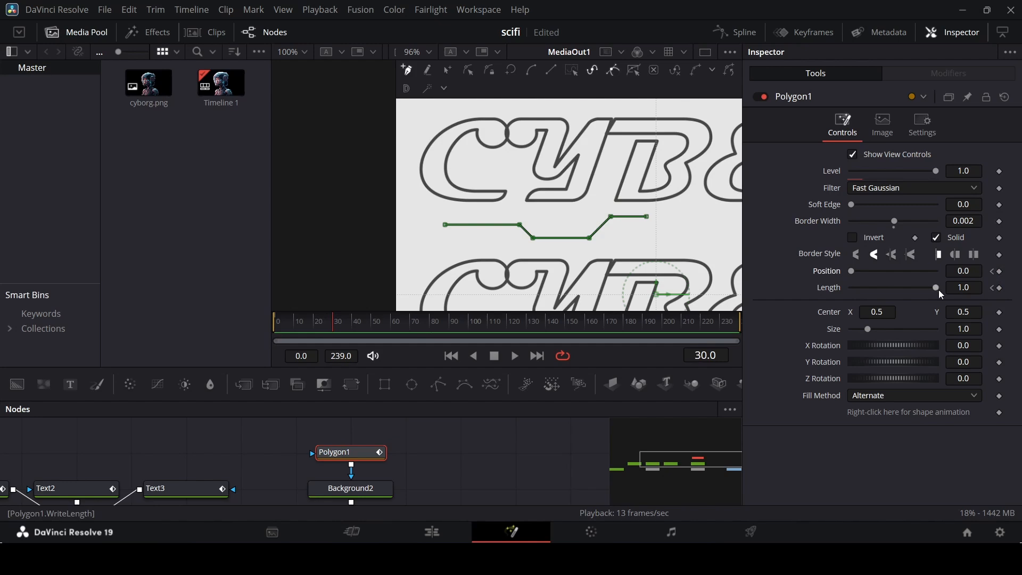
pyautogui.click(1000, 288)
pyautogui.moveTo(851, 271); pyautogui.dragTo(912, 274)
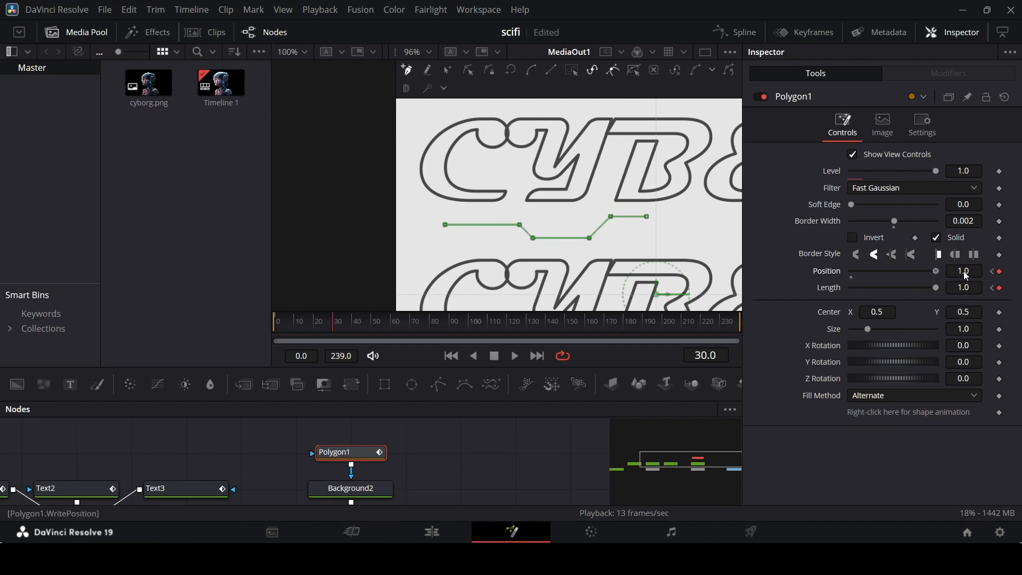
pyautogui.click(288, 328)
pyautogui.moveTo(287, 333); pyautogui.dragTo(282, 323)
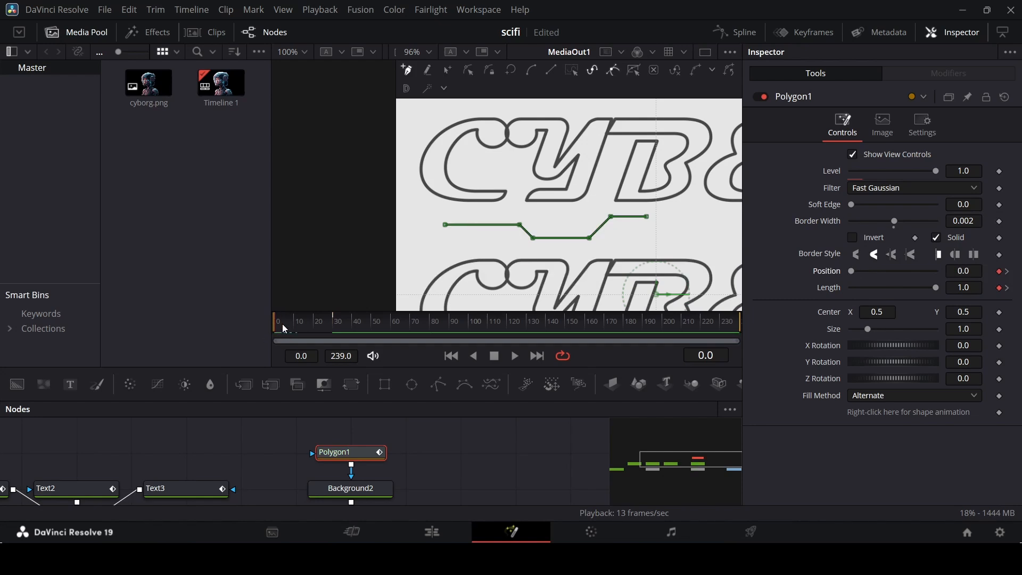
pyautogui.moveTo(925, 292); pyautogui.dragTo(823, 299)
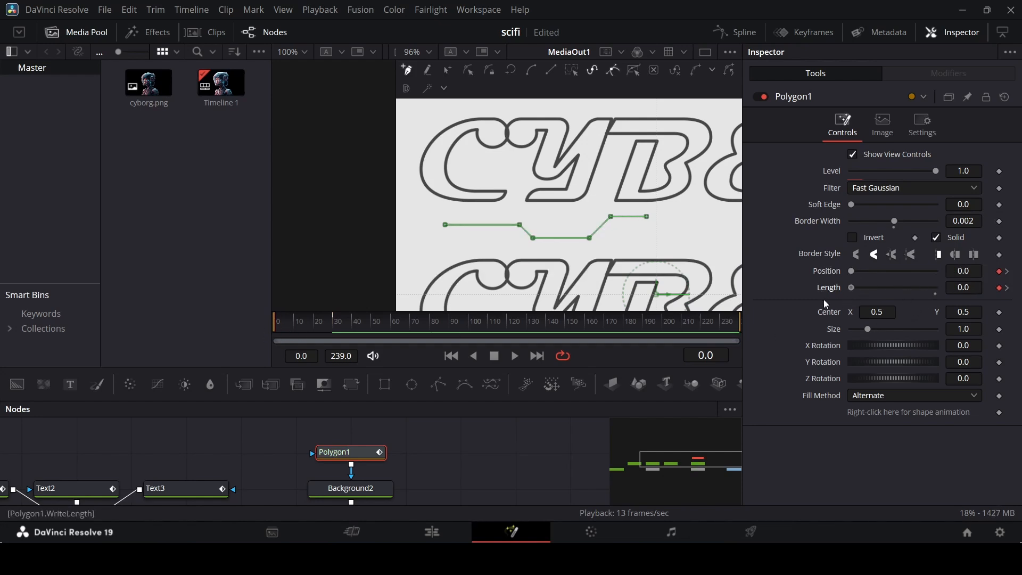
# - Deselect Polygon1 and play back the animated line between the CYBER rows
pyautogui.click(475, 461)
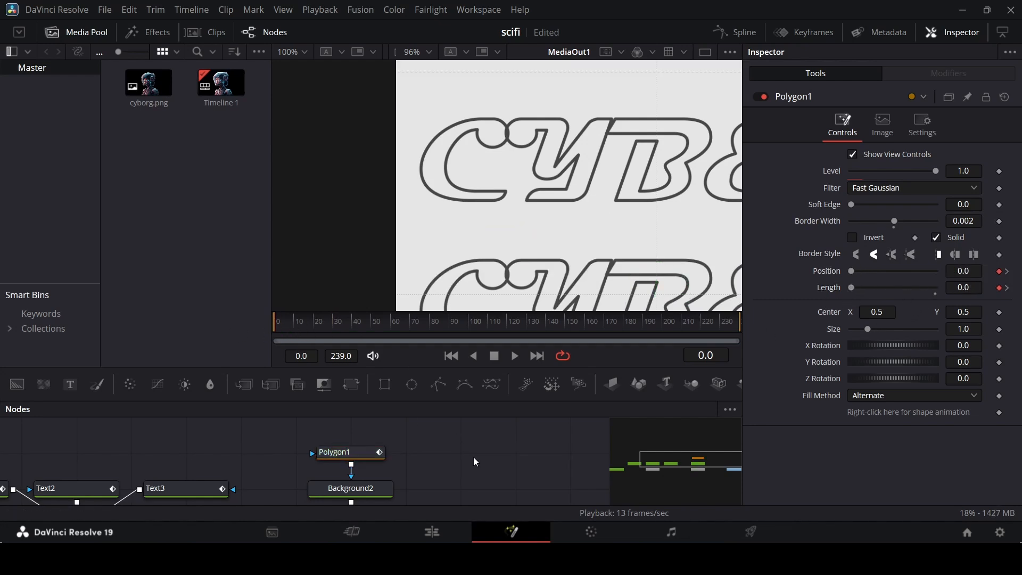
pyautogui.press('space')
pyautogui.moveTo(317, 324); pyautogui.dragTo(193, 330)
pyautogui.press('space')
# - With Polygon1 selected at frame 20, open an enlarged Keyframes editor and expand Polygon1's Position and Length tracks
pyautogui.click(370, 451)
pyautogui.moveTo(318, 327); pyautogui.dragTo(314, 336)
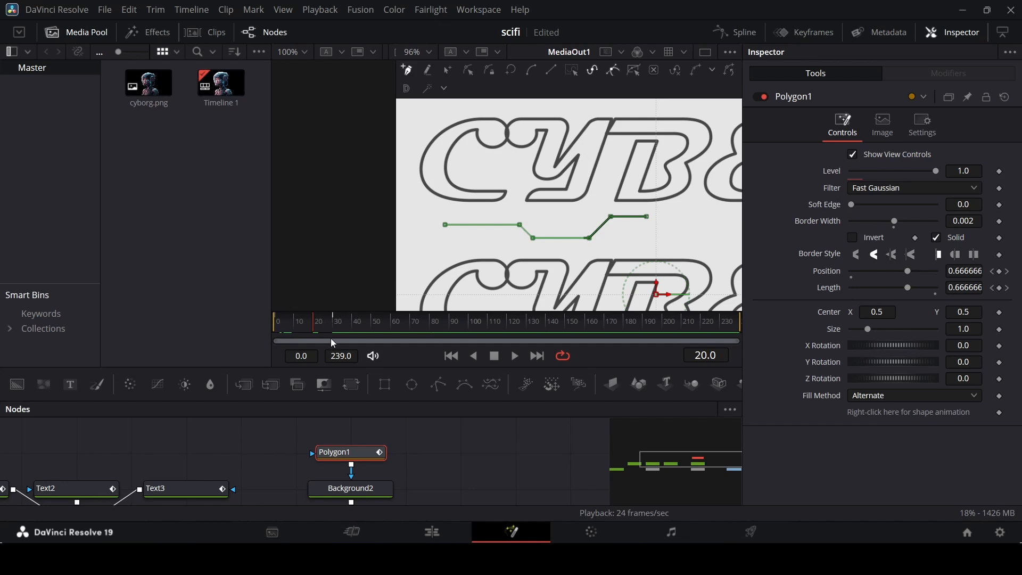
pyautogui.moveTo(334, 327); pyautogui.dragTo(314, 334)
pyautogui.click(822, 34)
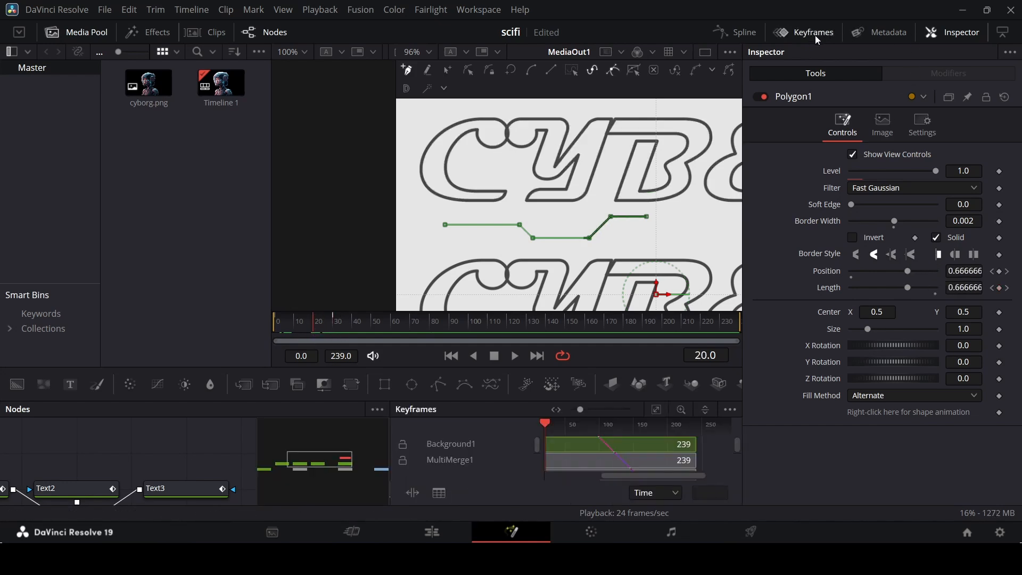
pyautogui.scroll(-3, 468, 460)
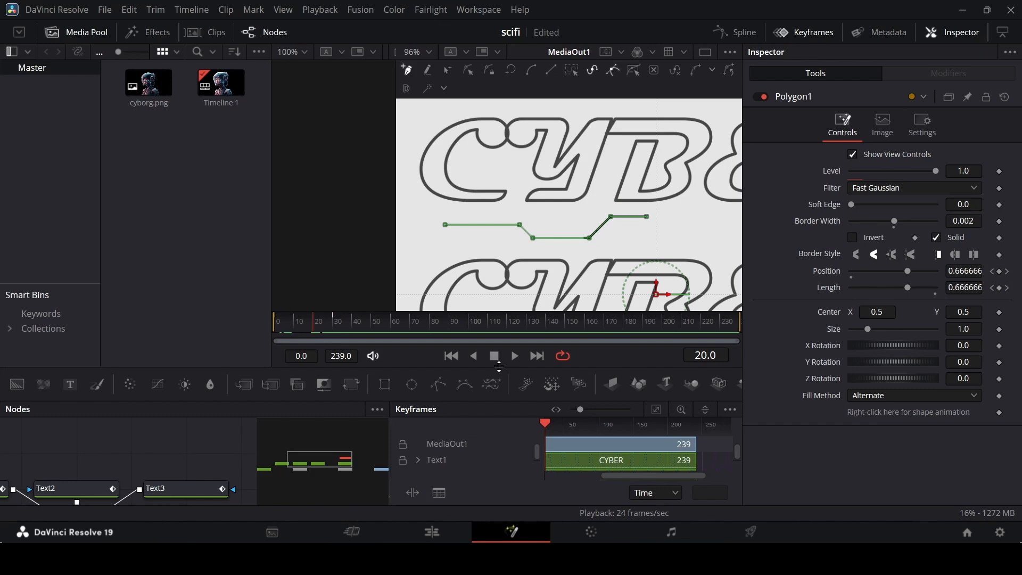
pyautogui.moveTo(500, 367); pyautogui.dragTo(505, 310)
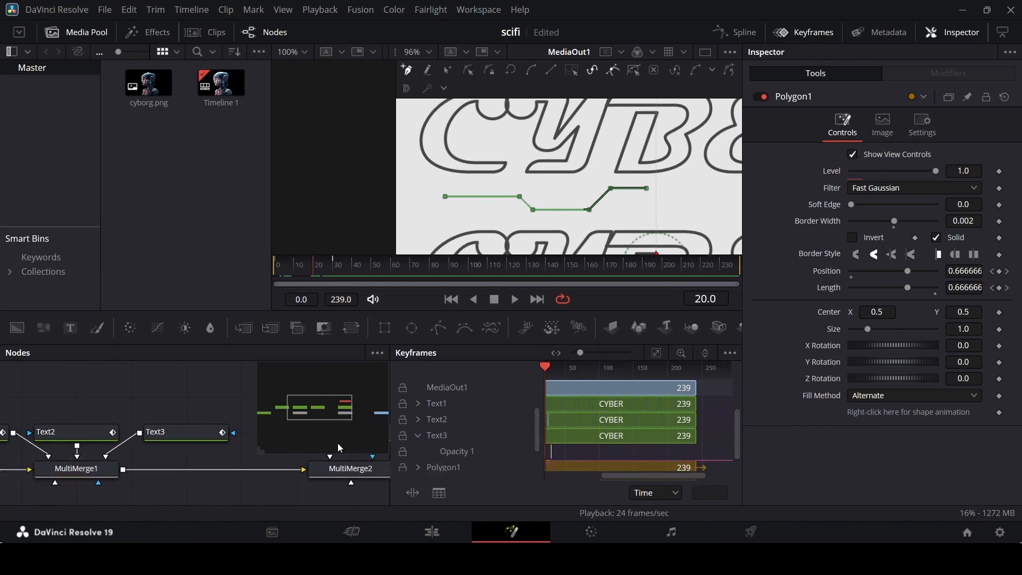
pyautogui.moveTo(326, 411)
pyautogui.mouseDown()
pyautogui.moveTo(338, 413)
pyautogui.moveTo(318, 417)
pyautogui.mouseUp()
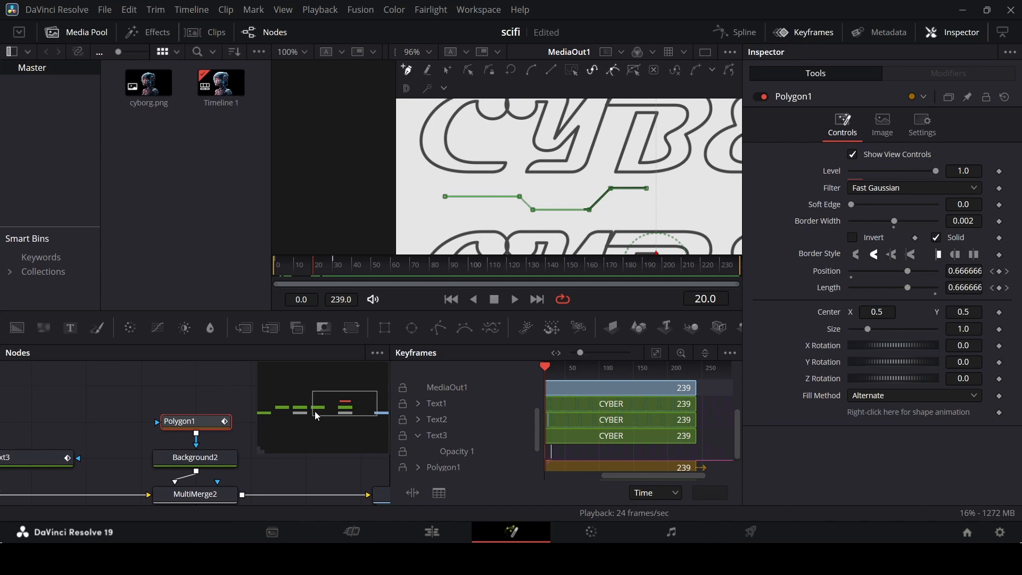
pyautogui.click(216, 402)
pyautogui.click(197, 424)
pyautogui.scroll(-1, 473, 451)
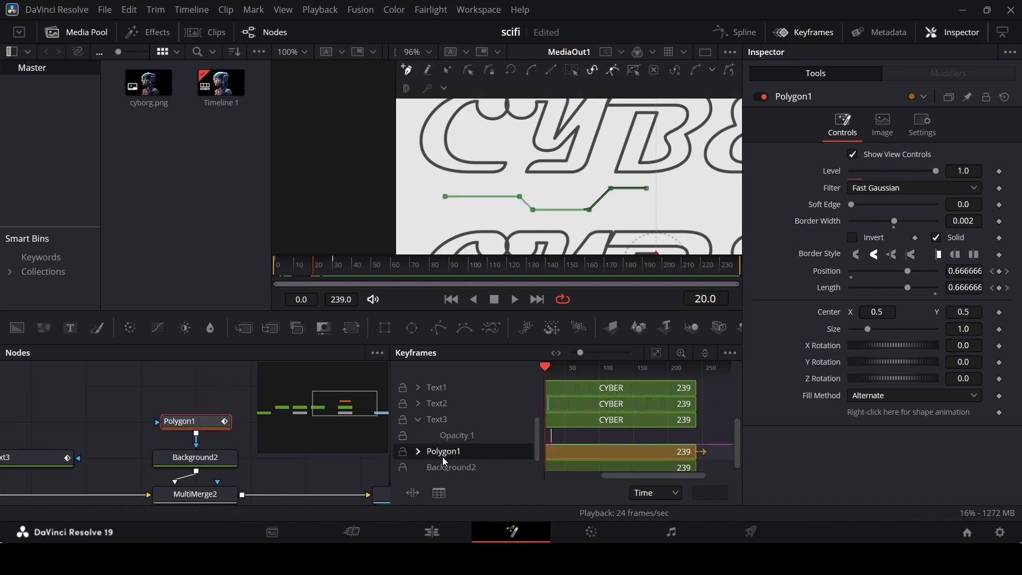
pyautogui.click(418, 452)
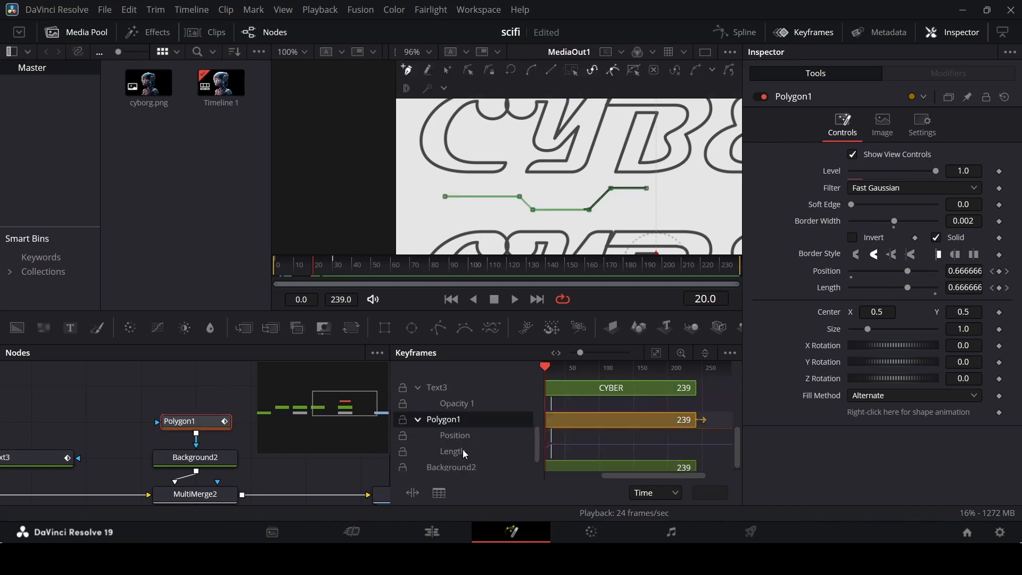
pyautogui.moveTo(560, 449); pyautogui.dragTo(539, 443)
pyautogui.click(565, 454)
pyautogui.press('Delete')
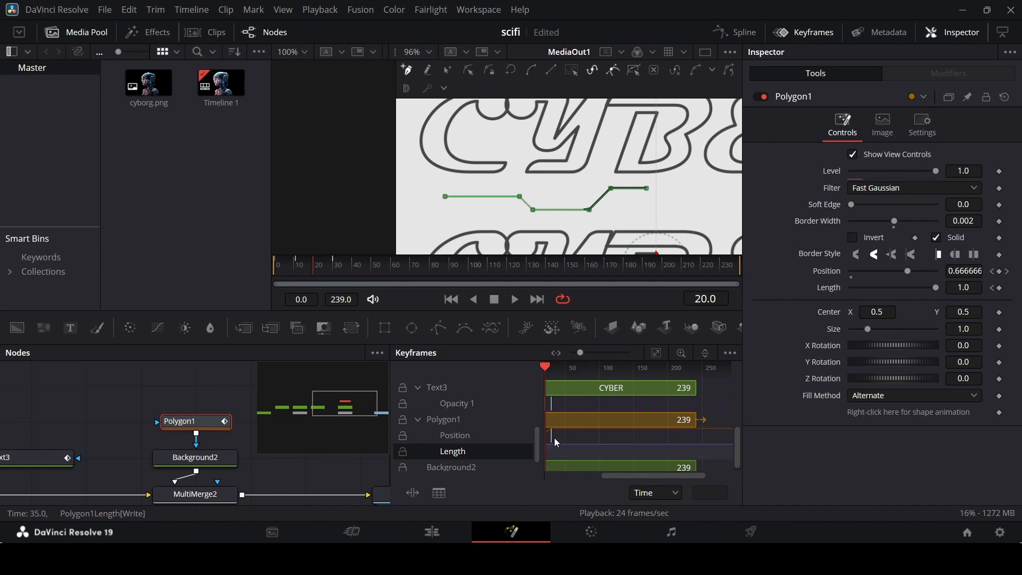
pyautogui.hotkey('ctrl', 'z')
pyautogui.hotkey('ctrl', 'z')
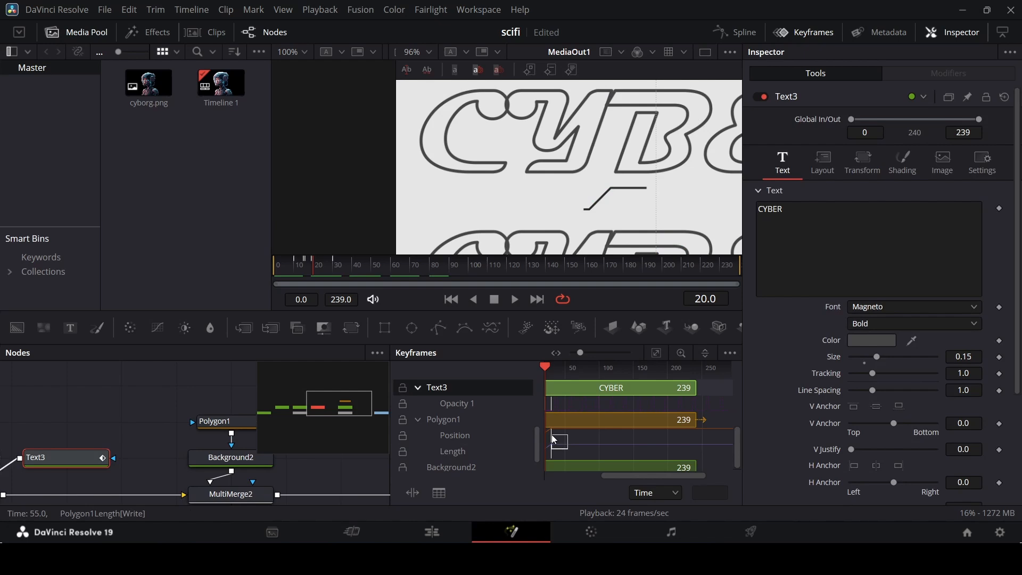
# - Move Polygon1's ending Position and Length keyframes to frame 20 to shorten the line animation
pyautogui.click(551, 440)
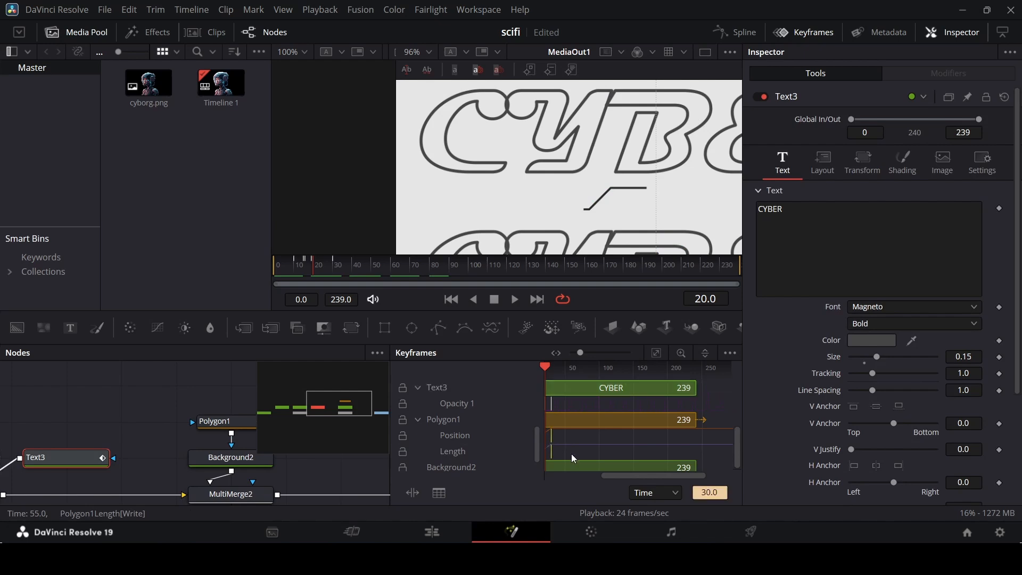
pyautogui.click(322, 266)
pyautogui.click(241, 423)
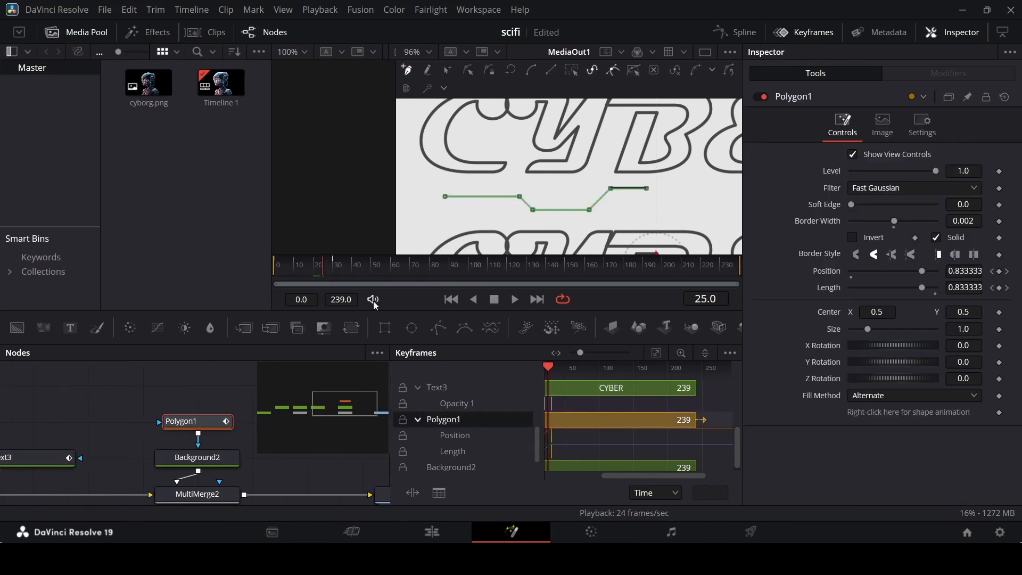
pyautogui.moveTo(338, 266); pyautogui.dragTo(315, 274)
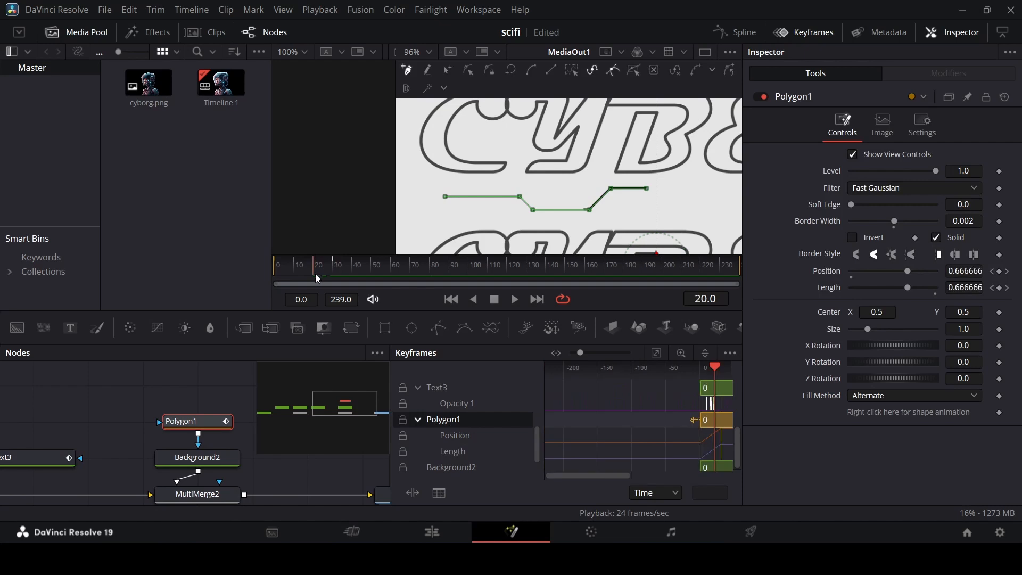
pyautogui.click(714, 435)
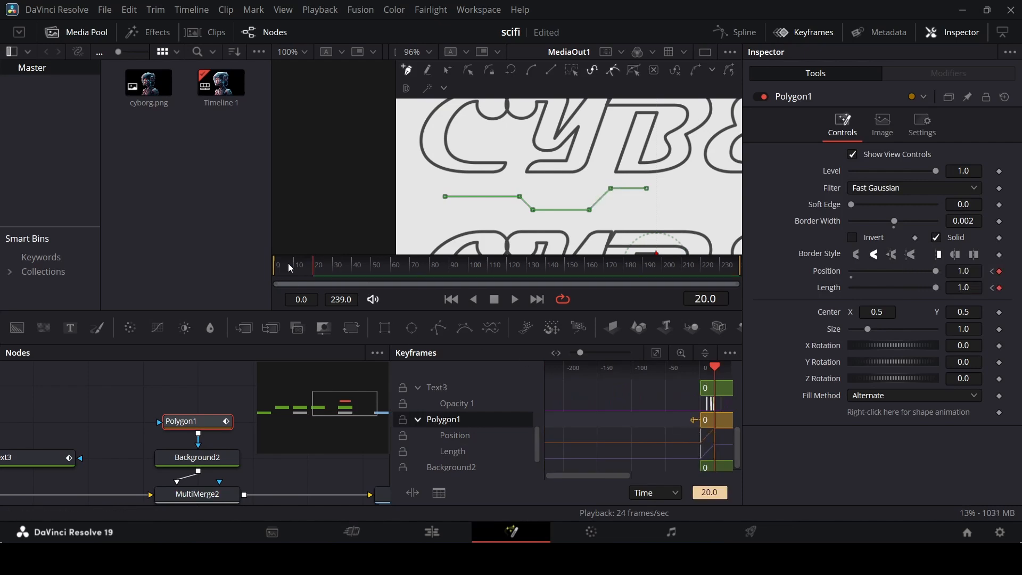
# - Play the shortened line animation from frame 0, with the Keyframes editor closed and Polygon1 deselected
pyautogui.moveTo(289, 263); pyautogui.dragTo(258, 274)
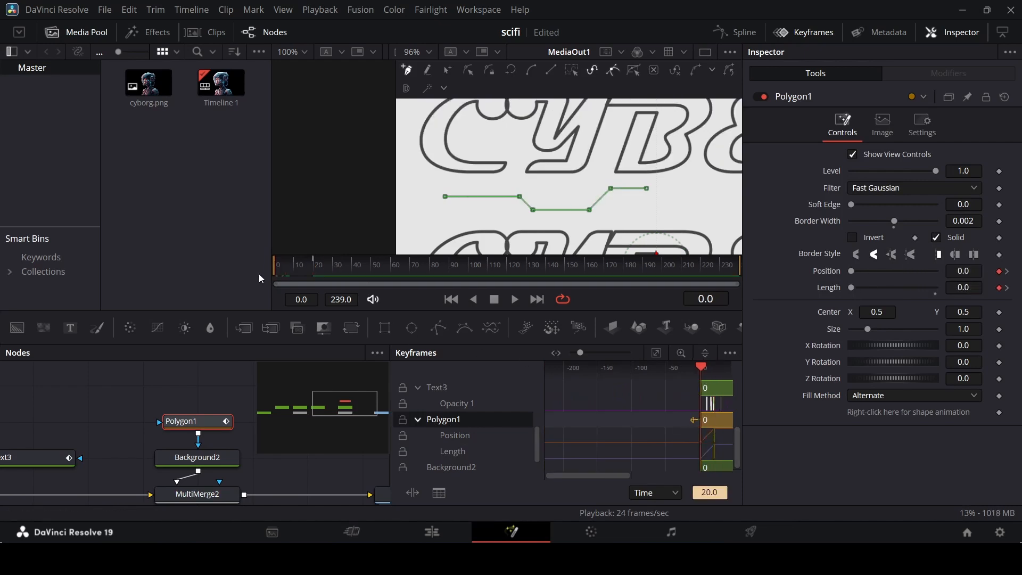
pyautogui.press('space')
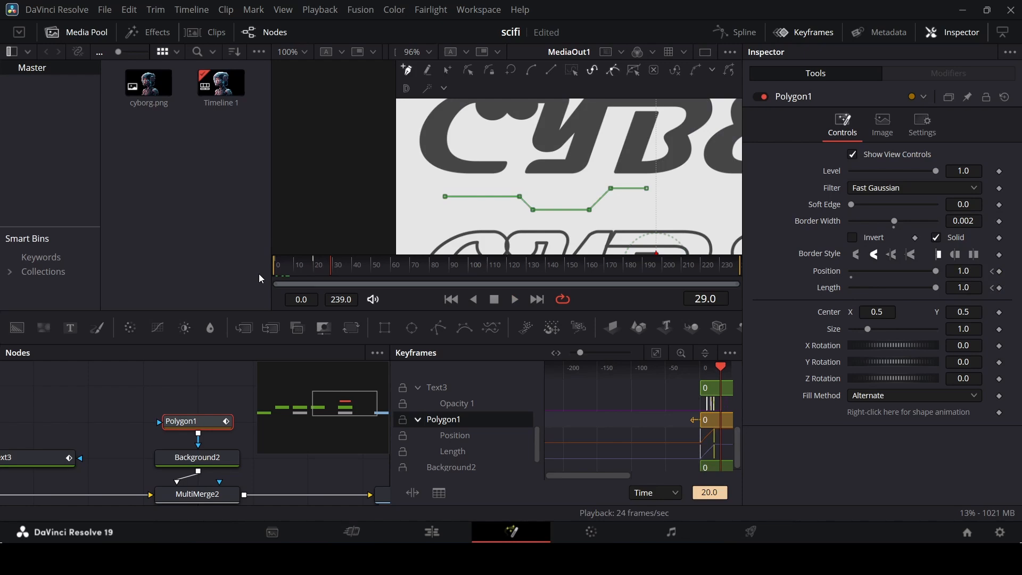
pyautogui.click(805, 32)
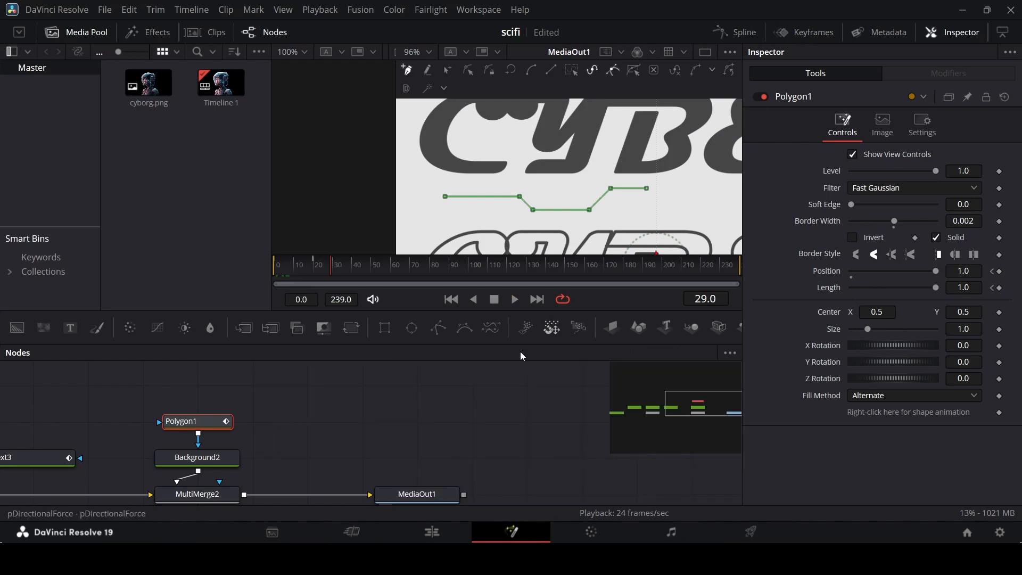
pyautogui.click(473, 451)
pyautogui.click(281, 266)
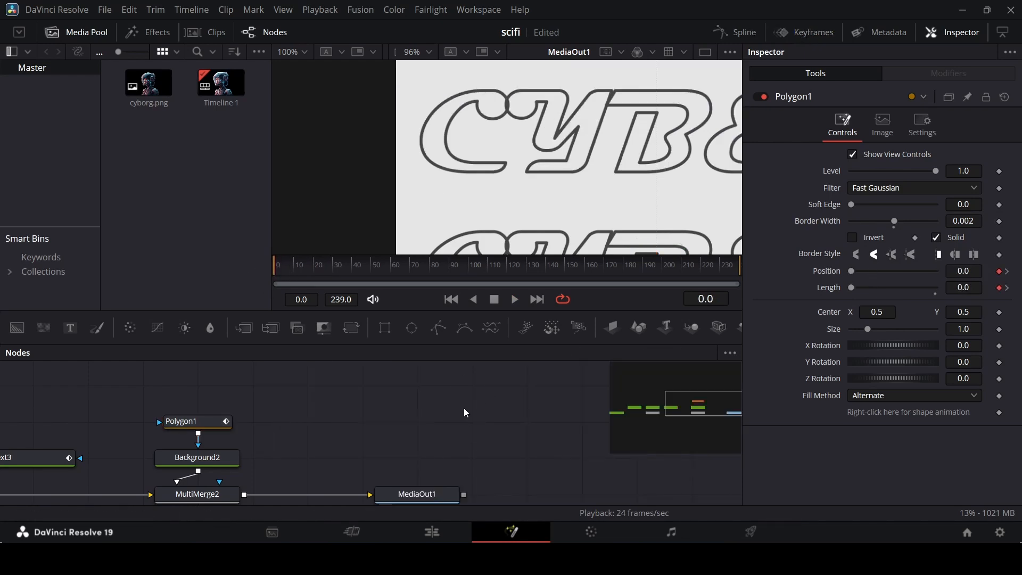
pyautogui.press('space')
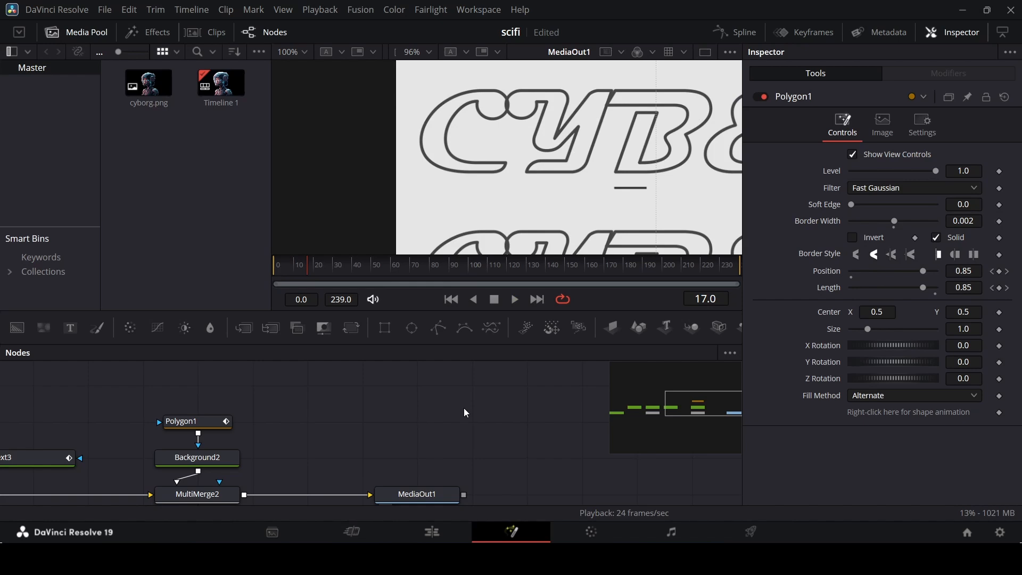
# - Show only Polygon1's Position and Length curves in the Spline editor, with Text1, Text2 and Text3 hidden, and fit them to view
pyautogui.click(736, 32)
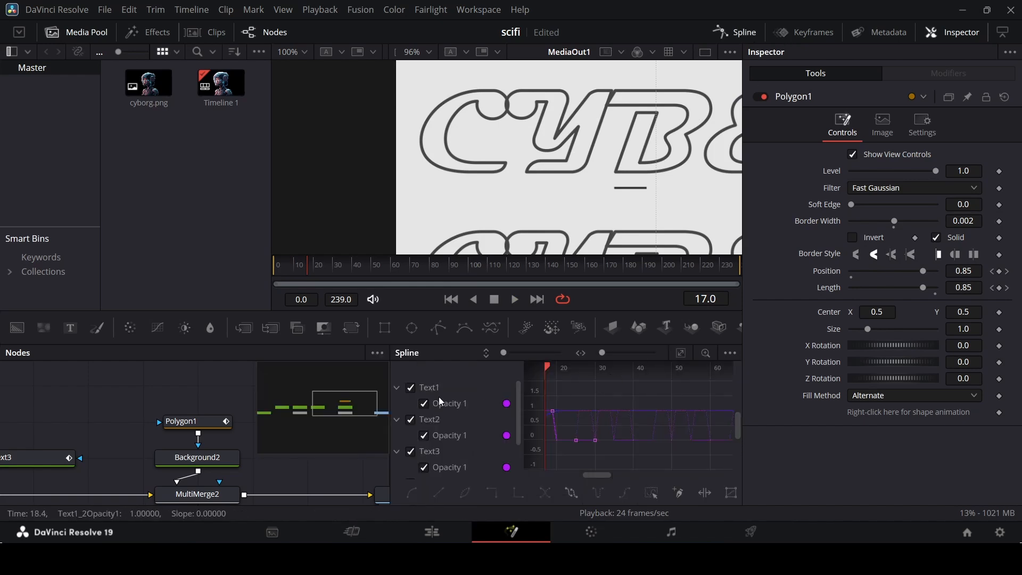
pyautogui.click(410, 387)
pyautogui.click(397, 387)
pyautogui.click(396, 403)
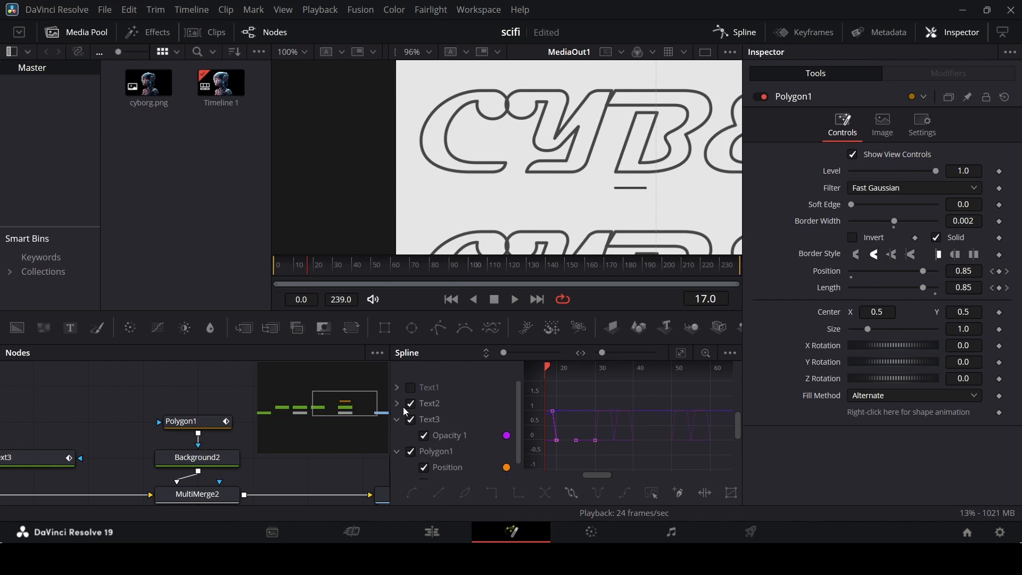
pyautogui.click(411, 403)
pyautogui.click(410, 419)
pyautogui.click(398, 419)
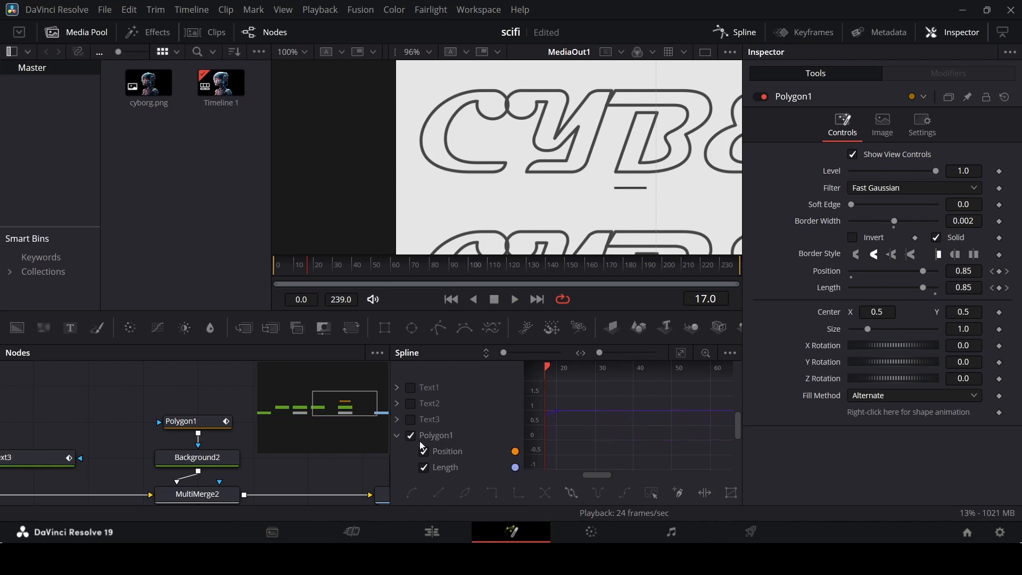
pyautogui.click(681, 354)
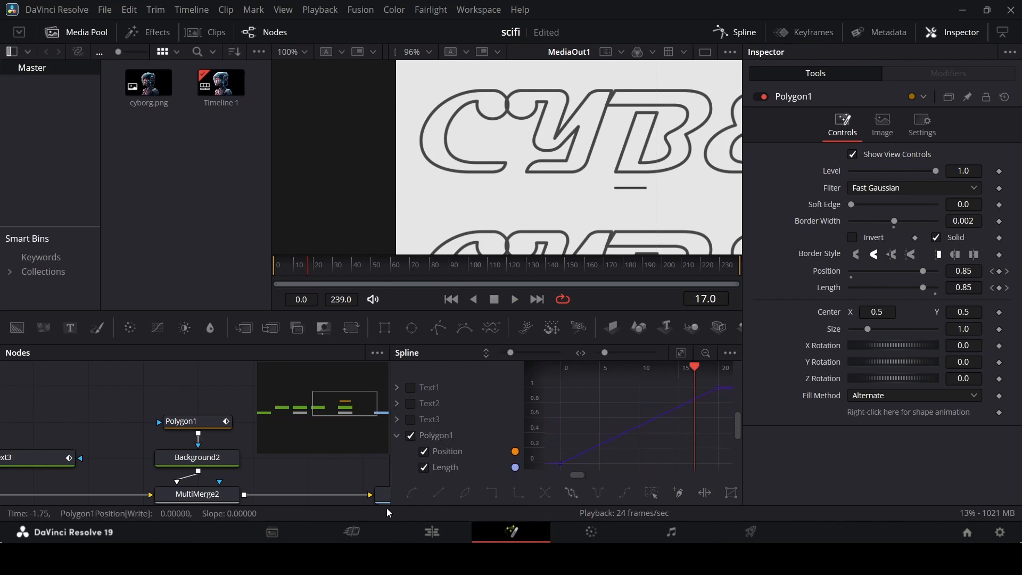
pyautogui.moveTo(611, 377); pyautogui.dragTo(726, 380)
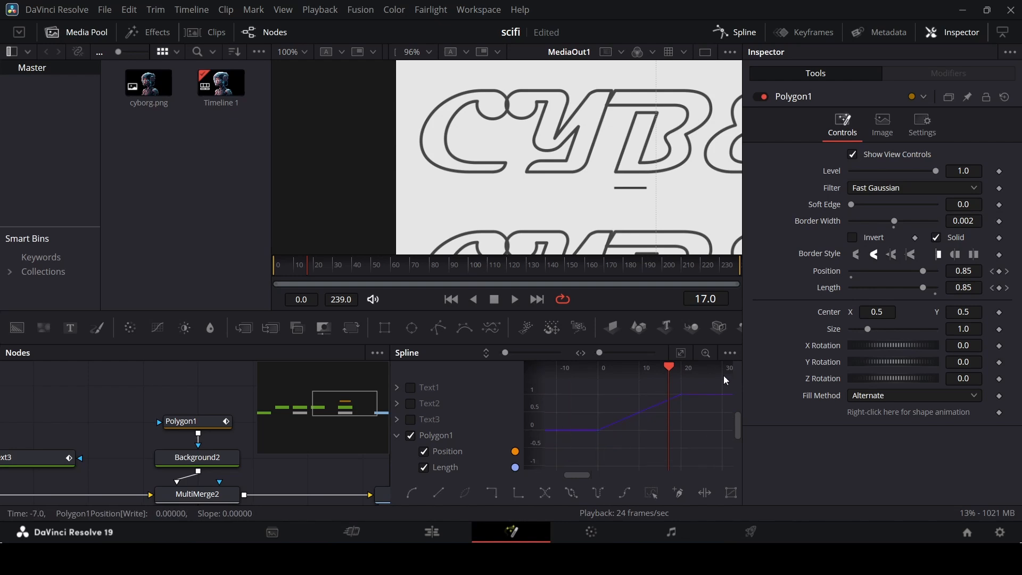
# - Add hold keyframes for Polygon1's Length and Position at 1.0 on frame 40
pyautogui.click(188, 424)
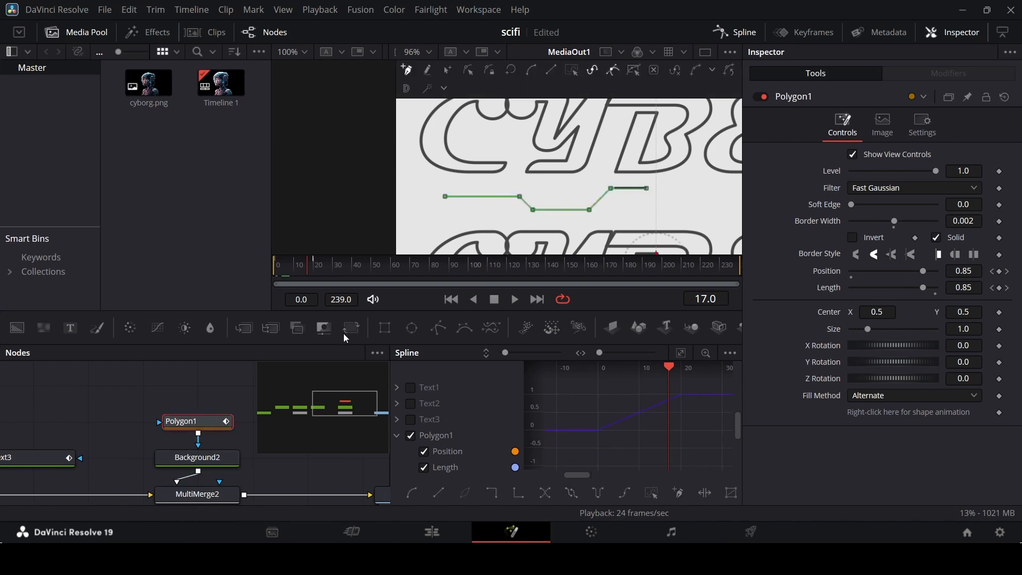
pyautogui.moveTo(324, 267); pyautogui.dragTo(352, 283)
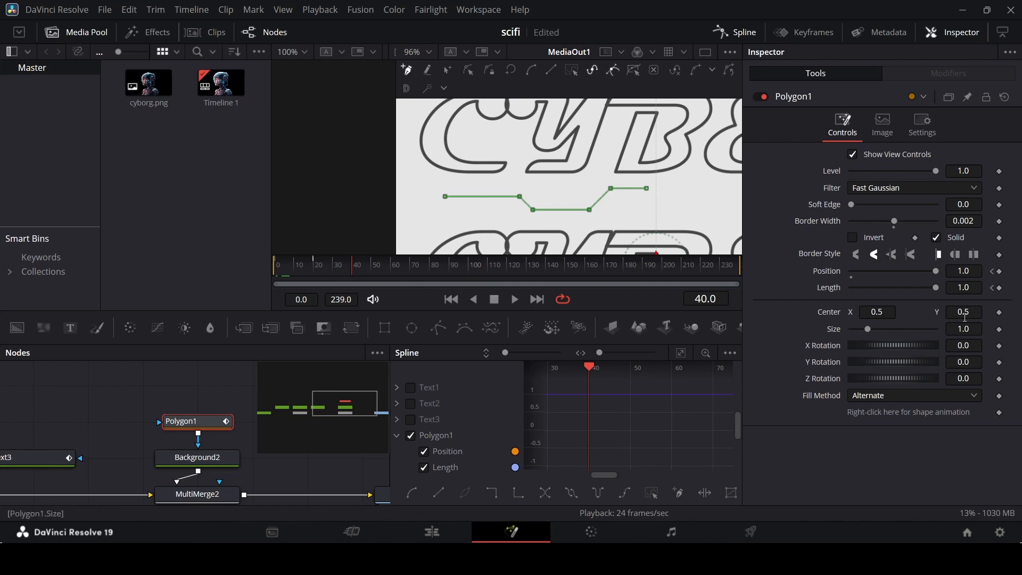
pyautogui.click(1000, 288)
pyautogui.click(1000, 272)
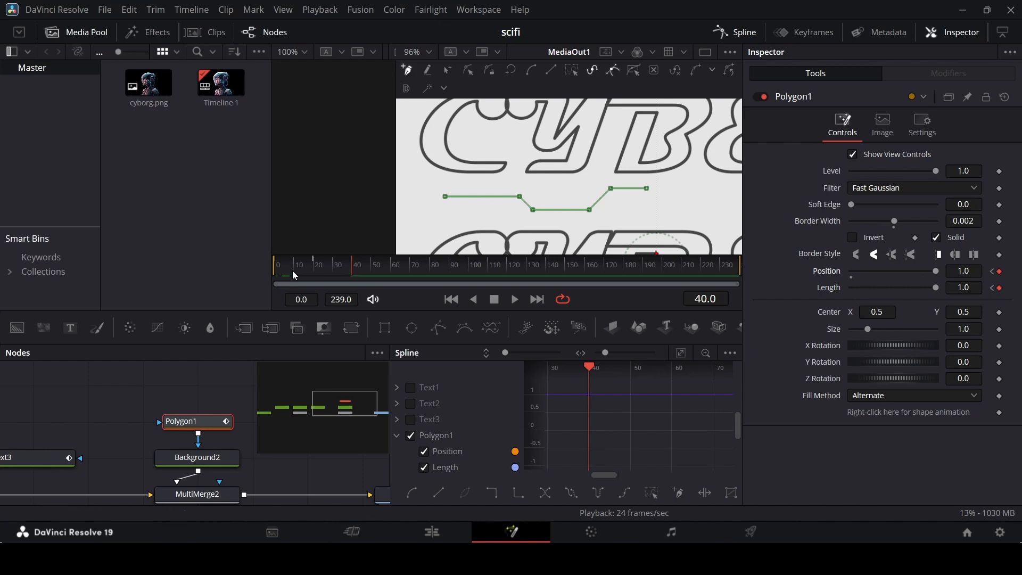
pyautogui.moveTo(292, 270); pyautogui.dragTo(361, 280)
pyautogui.moveTo(359, 273); pyautogui.dragTo(353, 270)
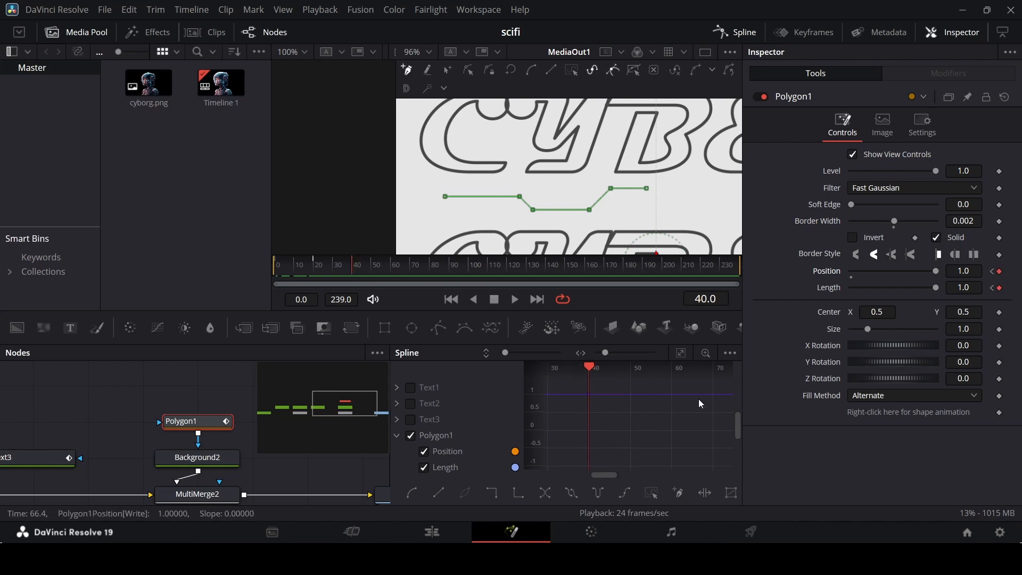
# - Fit Polygon1's Position and Length curves to view, select all their keyframes and set them to loop
pyautogui.click(681, 353)
pyautogui.moveTo(720, 370); pyautogui.dragTo(573, 459)
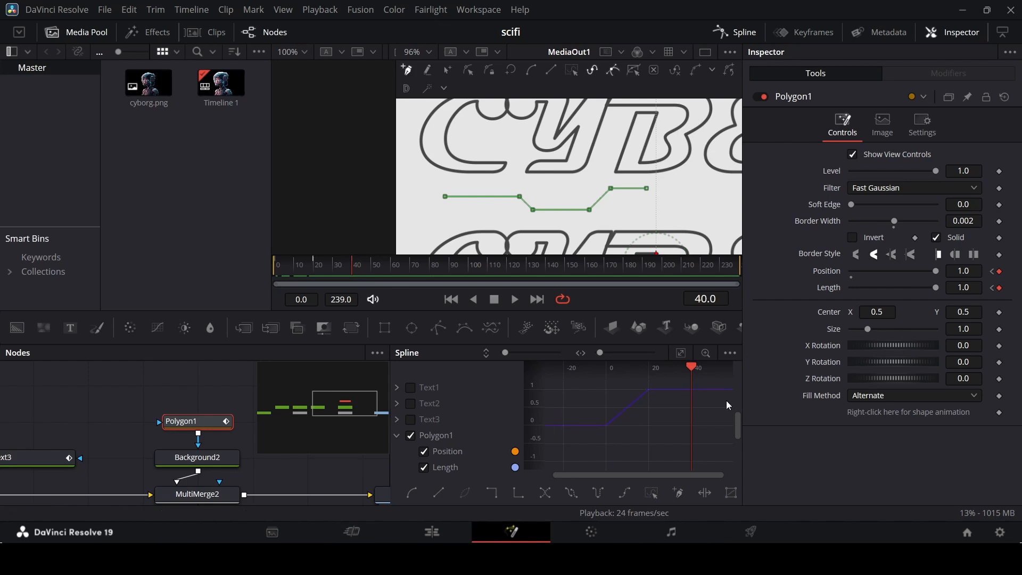
pyautogui.click(570, 497)
# - Play the looping line animation from frame 0, and close the Spline editor
pyautogui.click(276, 266)
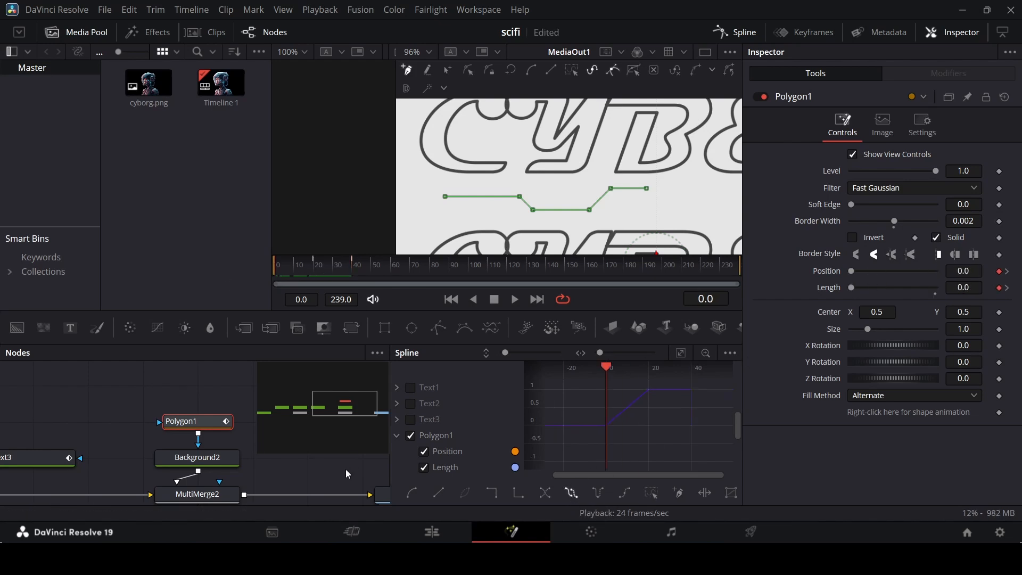
pyautogui.click(347, 468)
pyautogui.press('space')
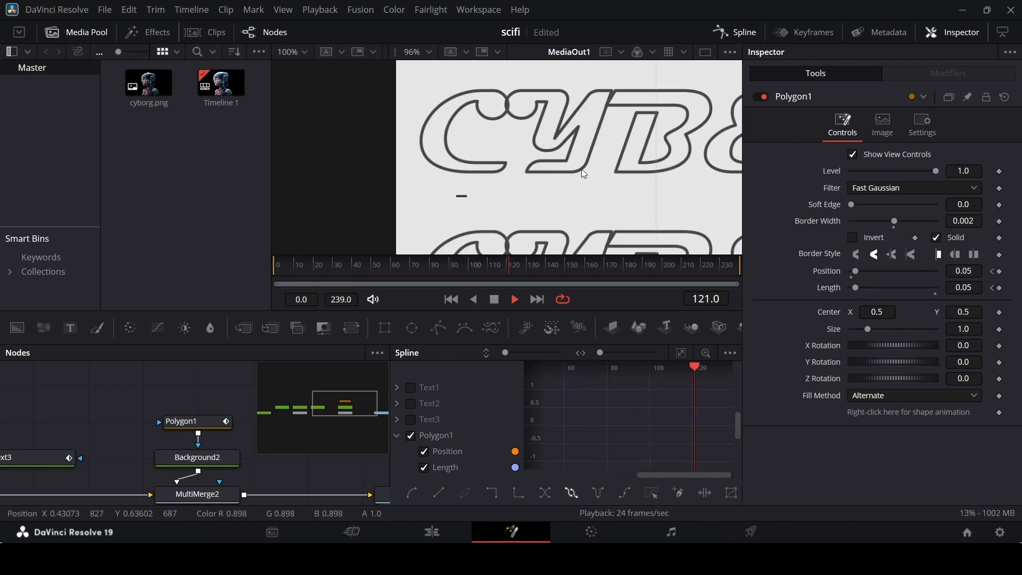
pyautogui.press('space')
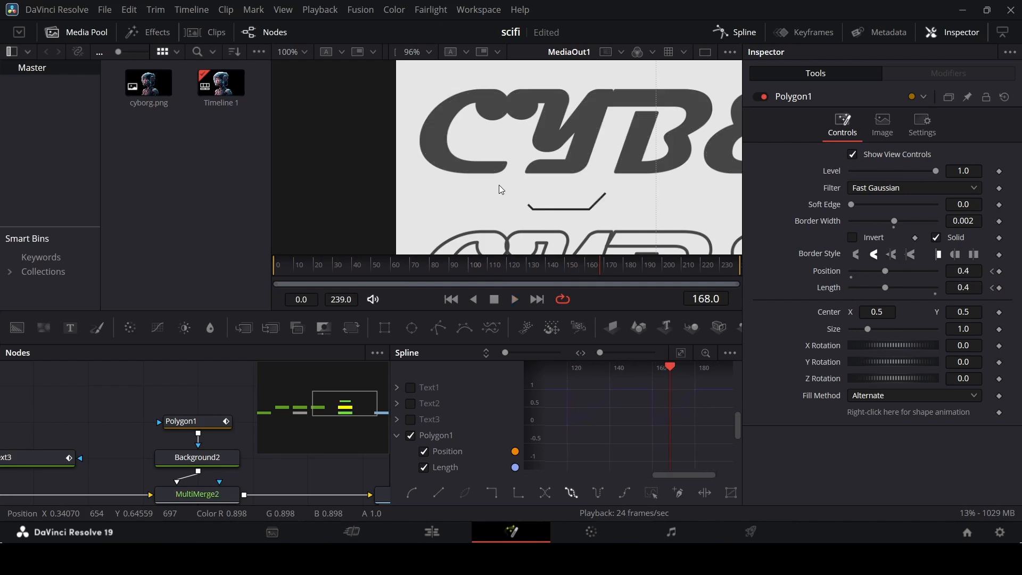
pyautogui.click(730, 34)
# - Duplicate the Polygon1 node into an empty area of the node graph and rename the copy Polygon2
pyautogui.click(212, 426)
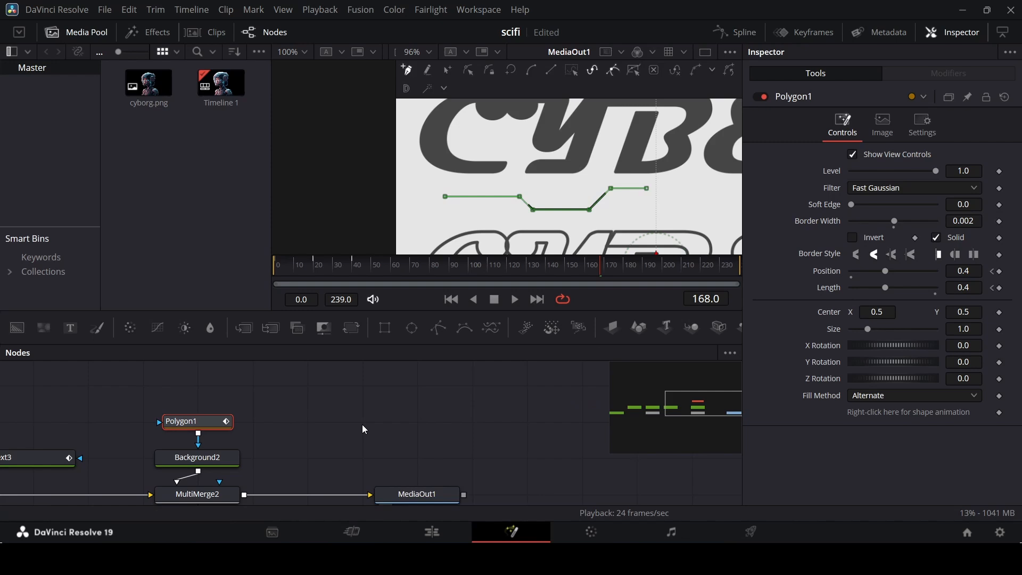
pyautogui.click(319, 395)
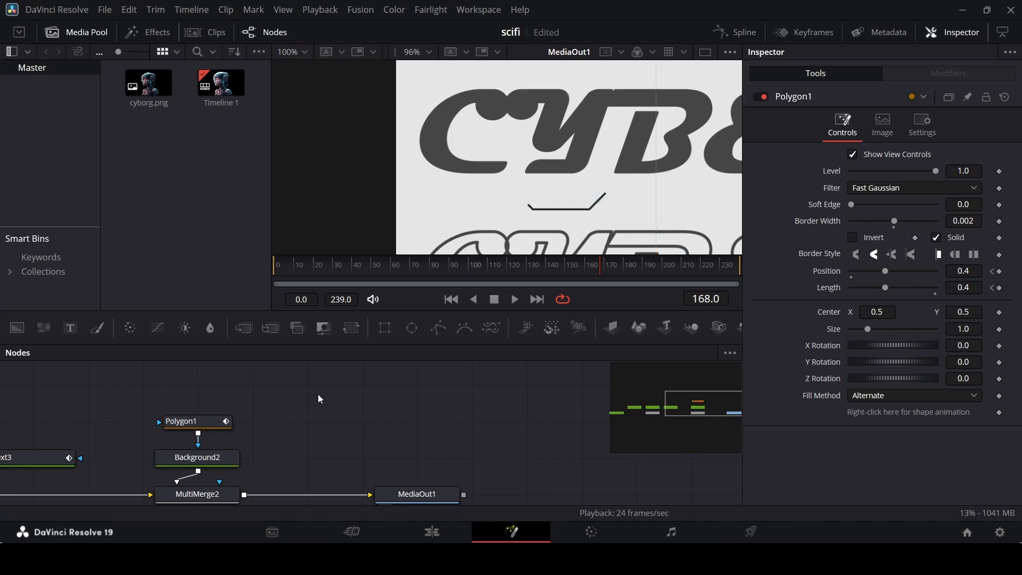
pyautogui.hotkey('ctrl', 'v')
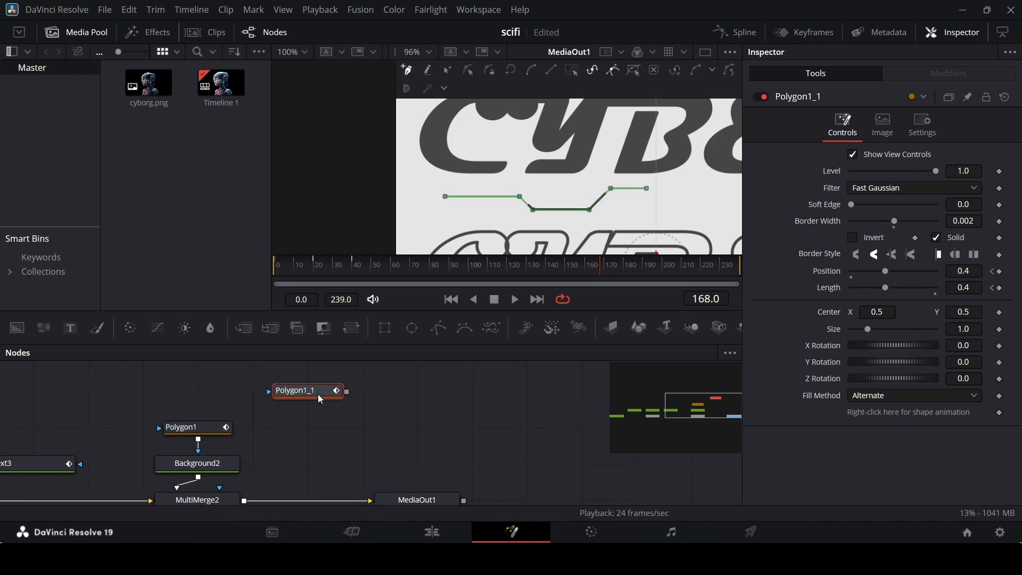
pyautogui.press('F2')
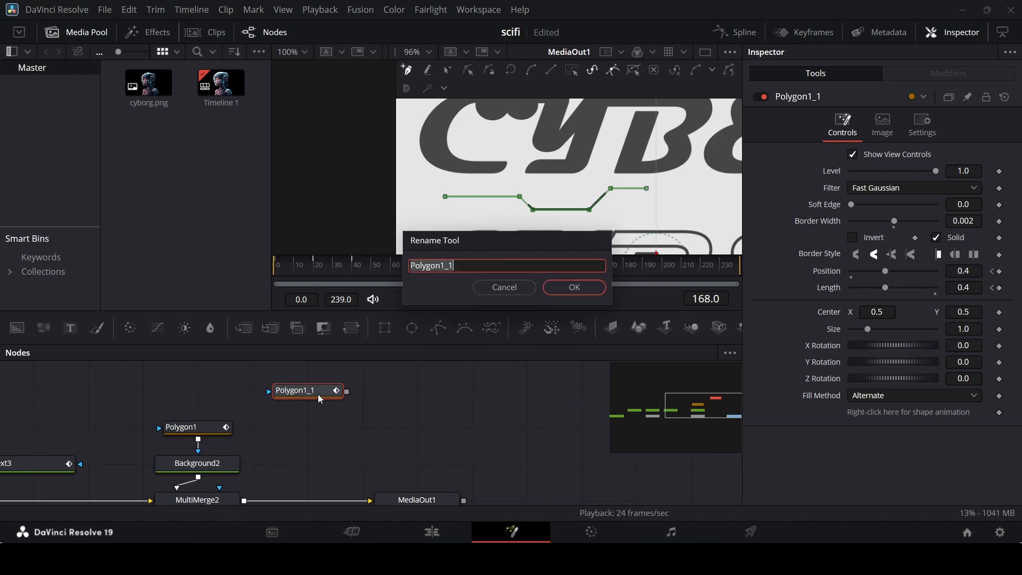
pyautogui.write('Polygon2')
pyautogui.press('Return')
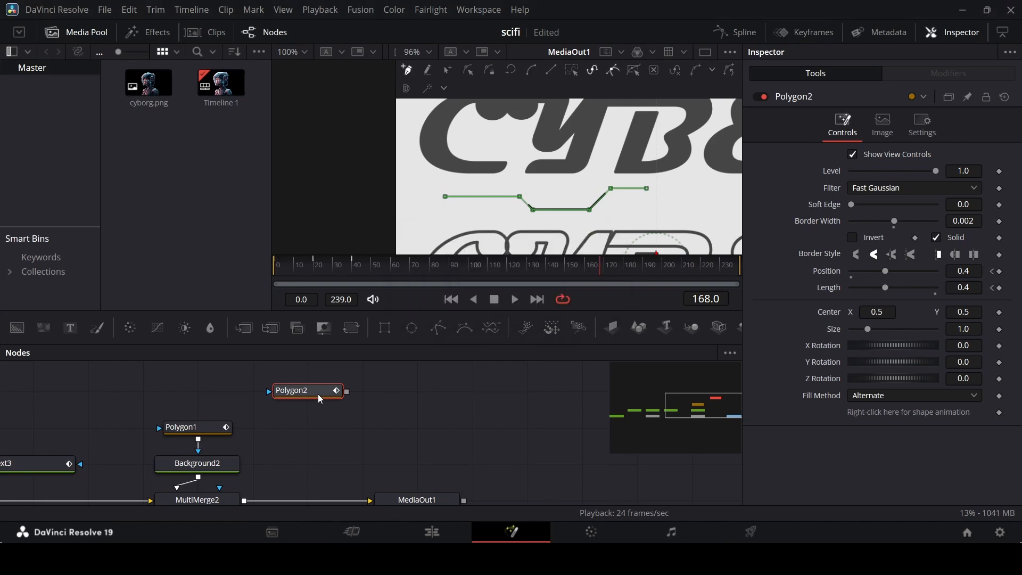
# - Connect Polygon2 to Polygon1's mask input and move its line below the second CYBER text, with Center at X 0.736, Y 0.234
pyautogui.moveTo(320, 399); pyautogui.dragTo(221, 400)
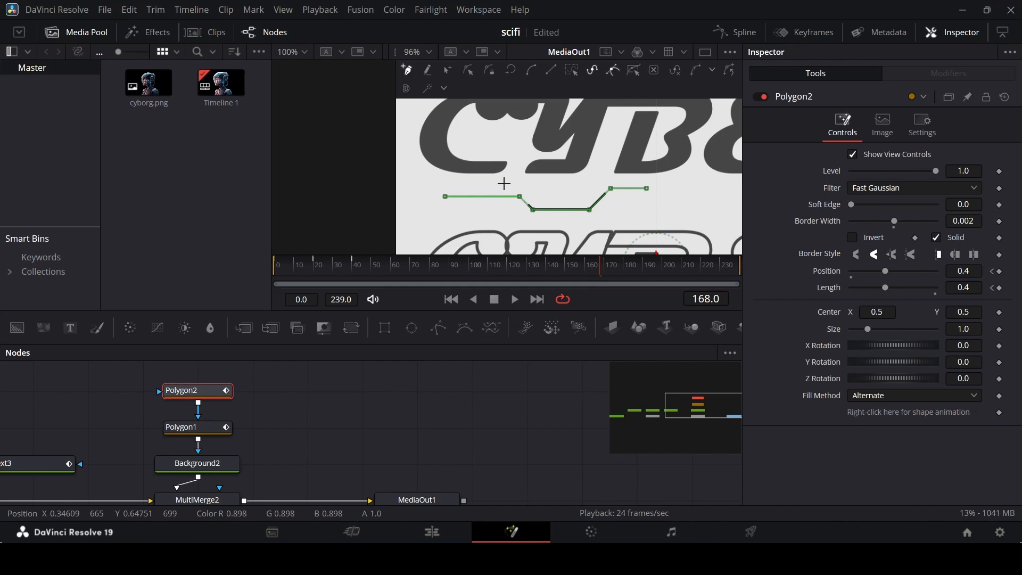
pyautogui.scroll(-5, 503, 183)
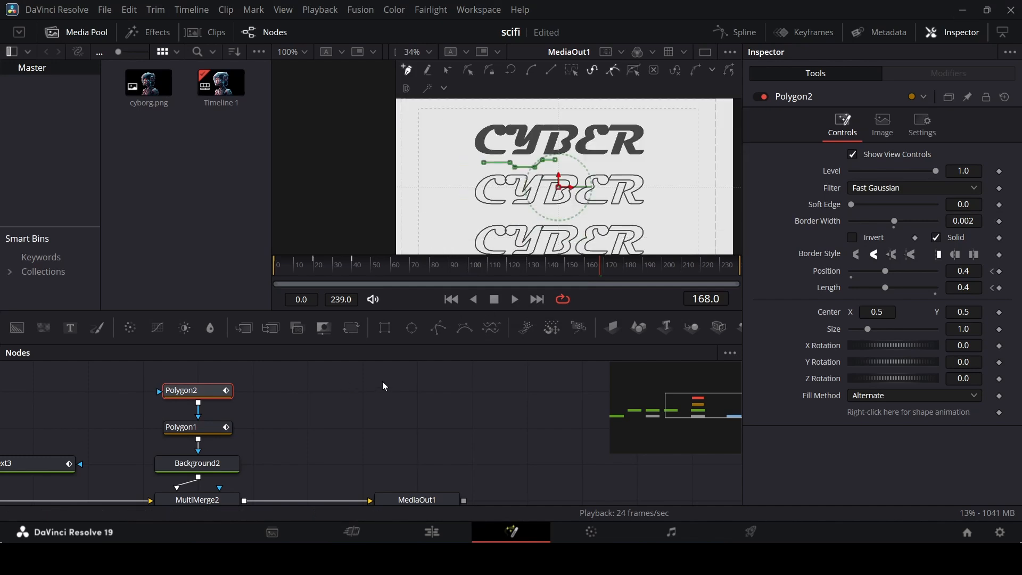
pyautogui.moveTo(960, 312)
pyautogui.mouseDown()
pyautogui.moveTo(888, 313)
pyautogui.moveTo(952, 314)
pyautogui.mouseUp()
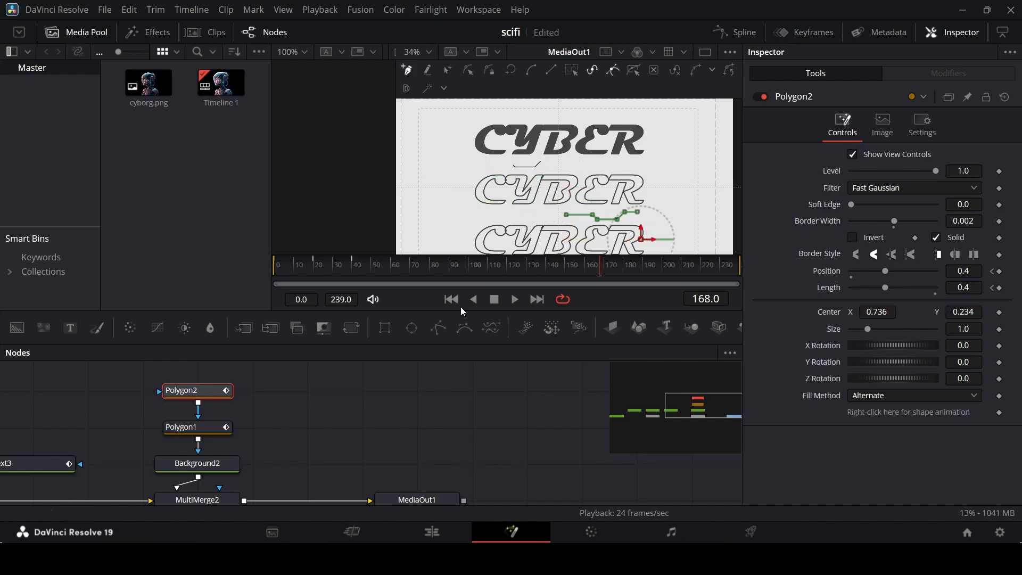
# - Play both line animations from the start of the timeline, then inspect them at frame 13
pyautogui.moveTo(341, 271); pyautogui.dragTo(249, 283)
pyautogui.click(477, 453)
pyautogui.press('space')
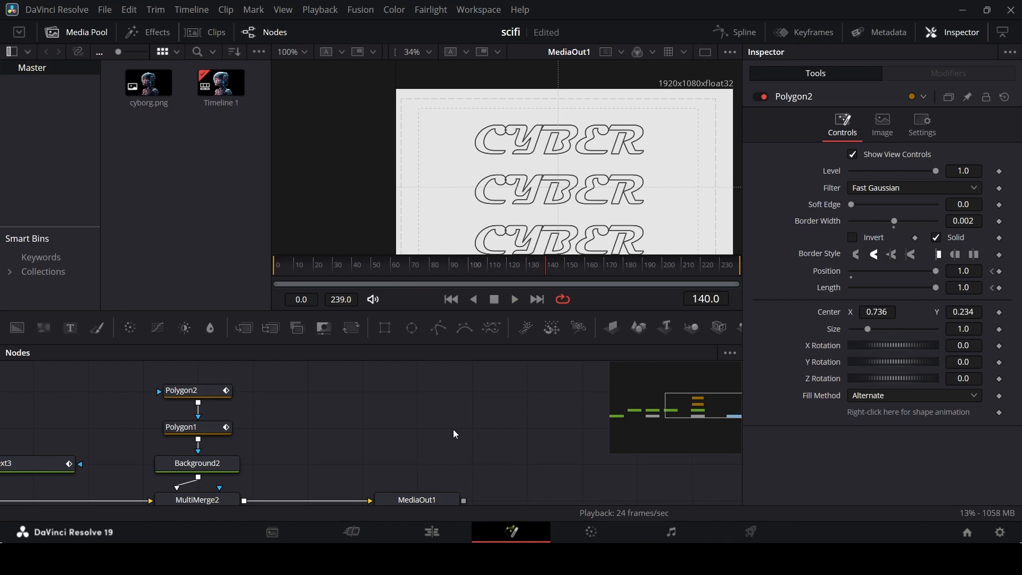
pyautogui.moveTo(298, 266)
pyautogui.mouseDown()
pyautogui.moveTo(314, 266)
pyautogui.moveTo(299, 270)
pyautogui.mouseUp()
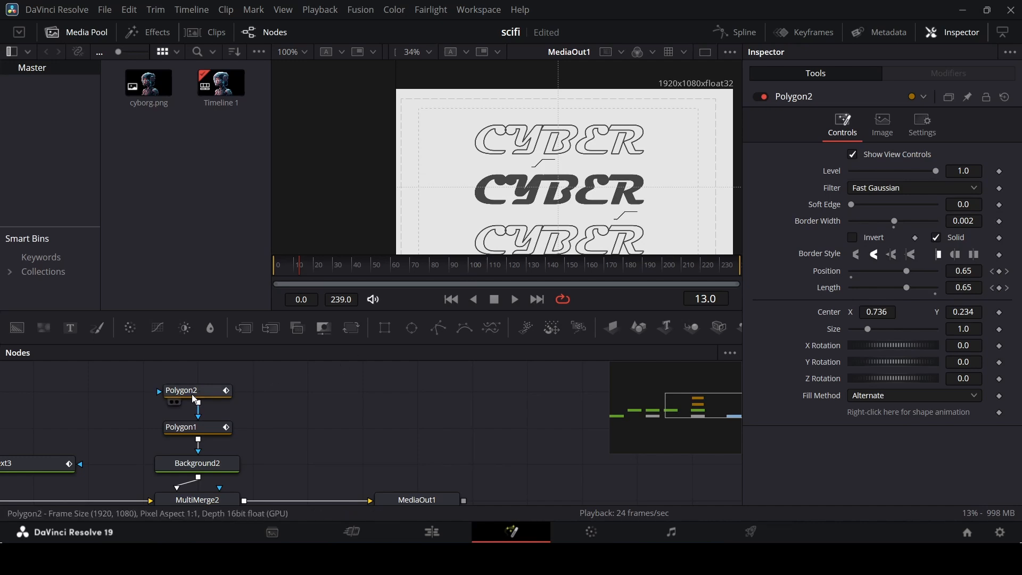
# - Expand only Polygon2's tracks in an enlarged Keyframes editor, with the Text3 and Polygon1 tracks collapsed
pyautogui.click(207, 391)
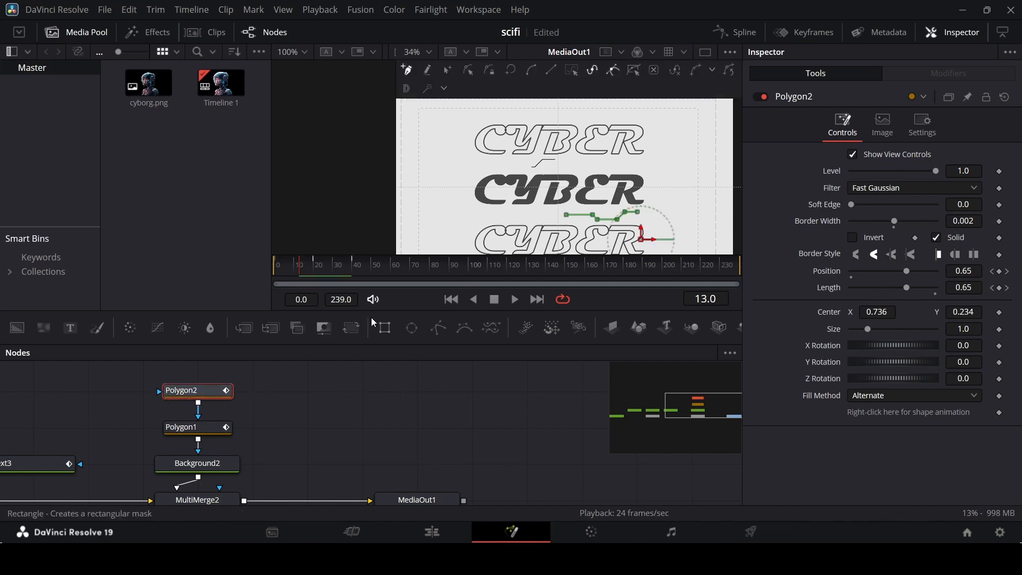
pyautogui.click(805, 33)
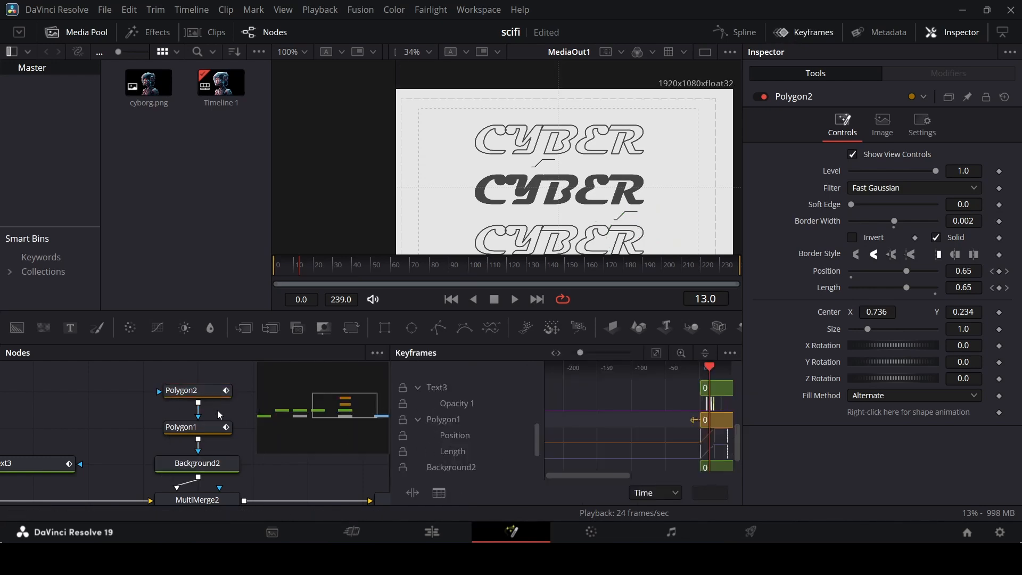
pyautogui.scroll(-1, 491, 459)
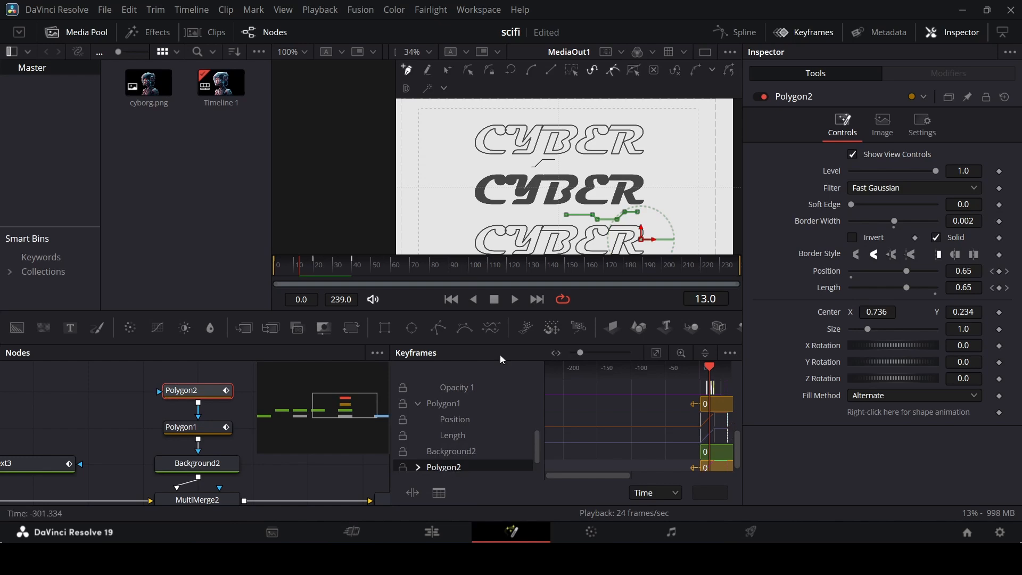
pyautogui.moveTo(502, 342); pyautogui.dragTo(502, 273)
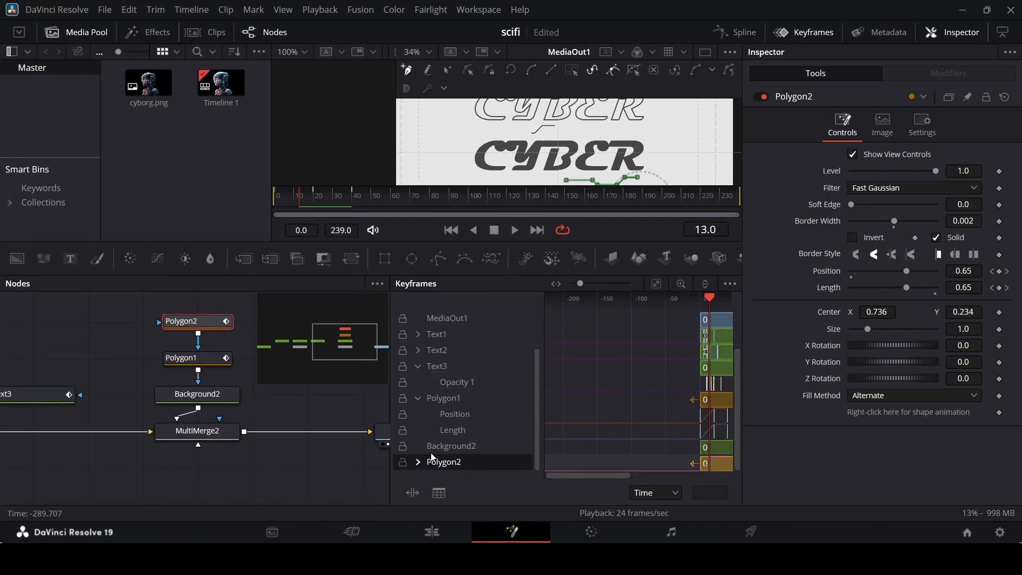
pyautogui.click(418, 398)
pyautogui.click(420, 414)
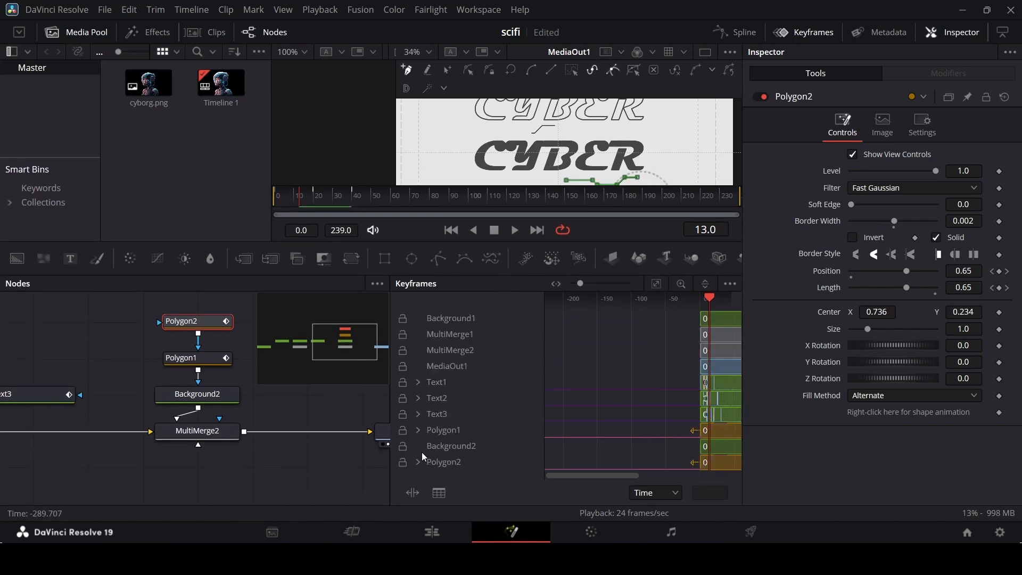
pyautogui.click(207, 361)
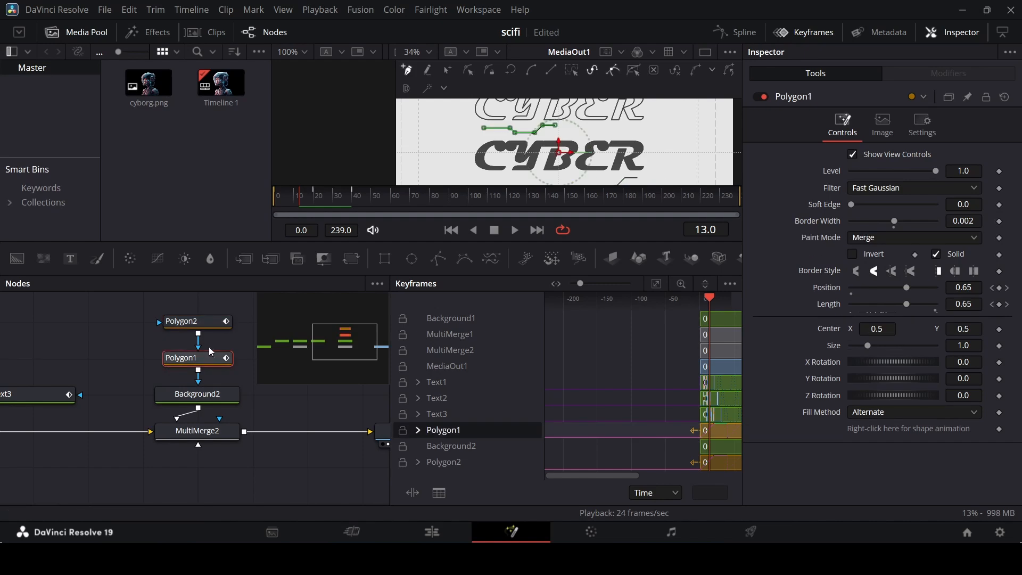
pyautogui.click(211, 327)
pyautogui.click(419, 462)
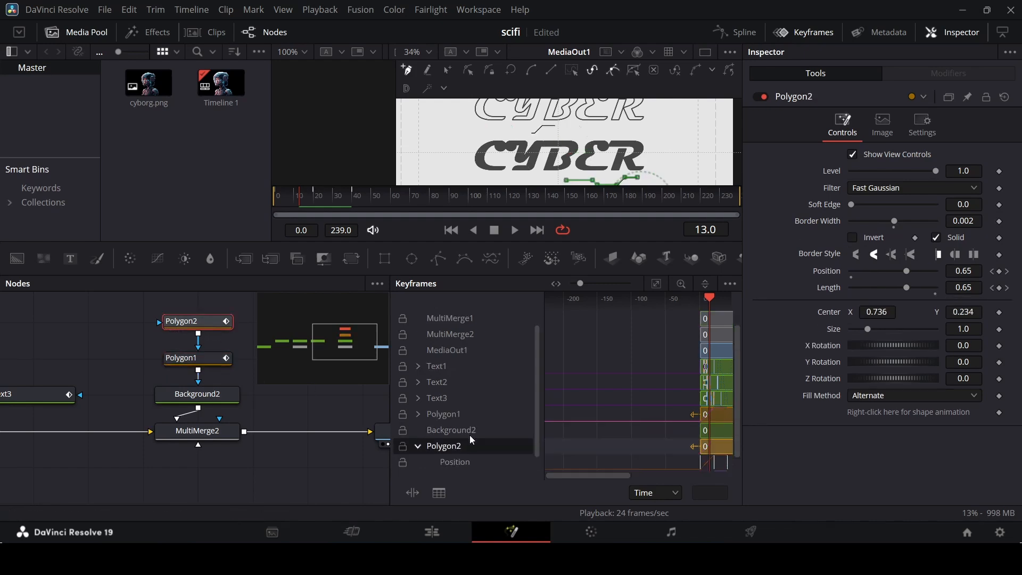
# - Shift Polygon2's Position keyframes to start at frame 10, then close the Keyframes editor and enlarge the viewer
pyautogui.moveTo(292, 202); pyautogui.dragTo(295, 206)
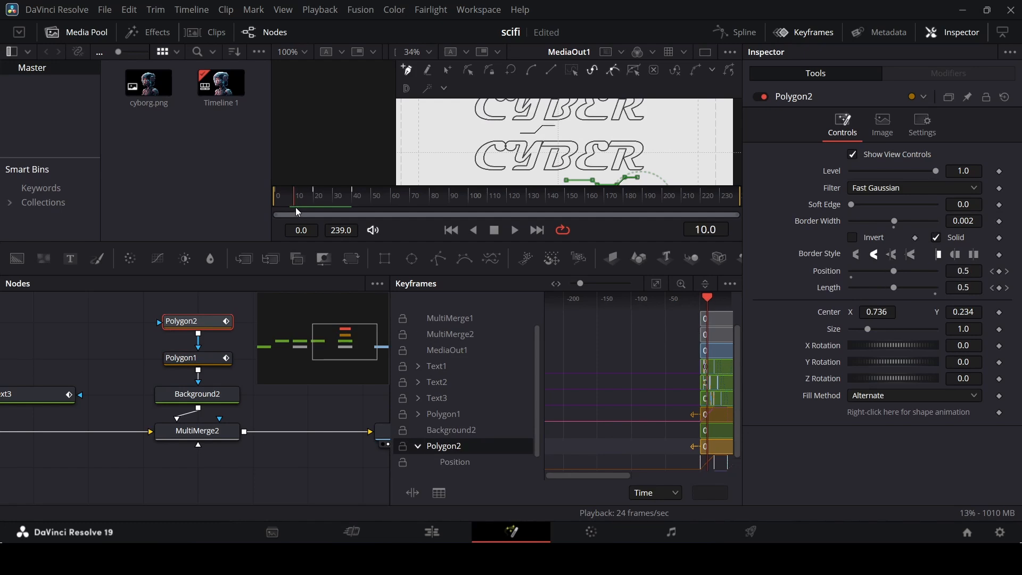
pyautogui.moveTo(688, 466); pyautogui.dragTo(709, 468)
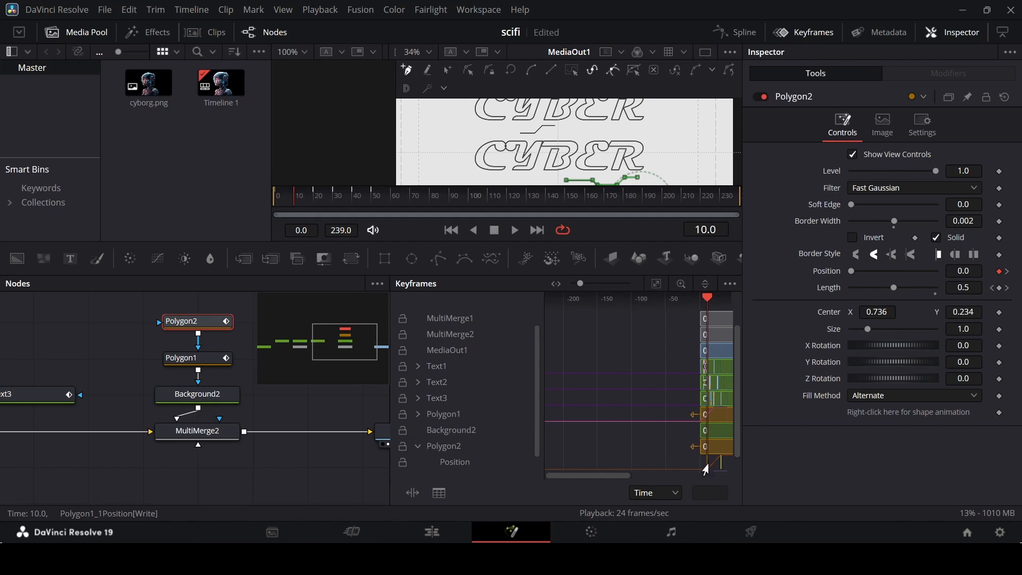
pyautogui.click(793, 33)
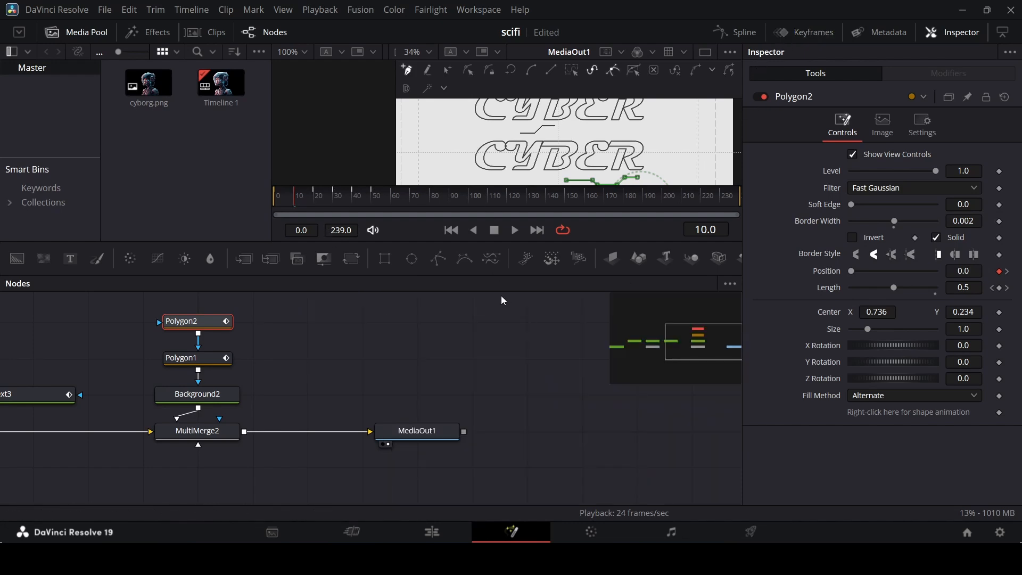
pyautogui.moveTo(511, 242); pyautogui.dragTo(514, 364)
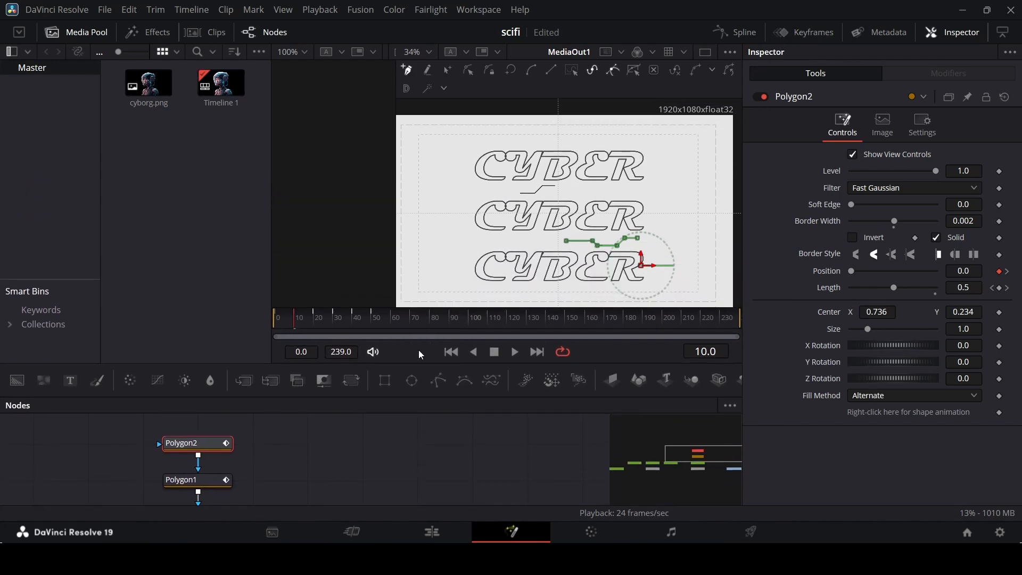
# - Play the two polygon lines from frame 0 to check their offset timing
pyautogui.moveTo(309, 318); pyautogui.dragTo(204, 342)
pyautogui.click(399, 458)
pyautogui.press('space')
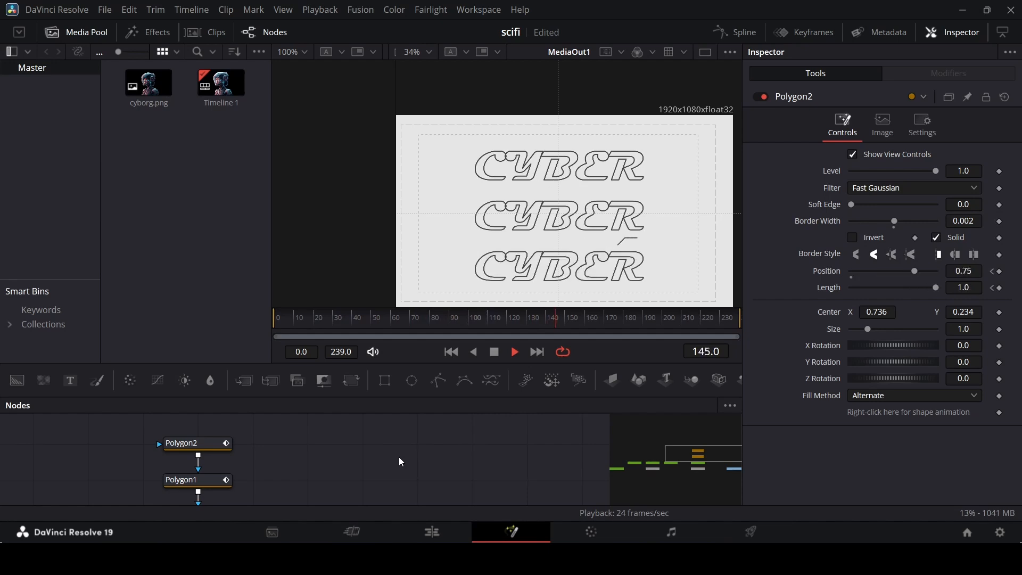
pyautogui.press('space')
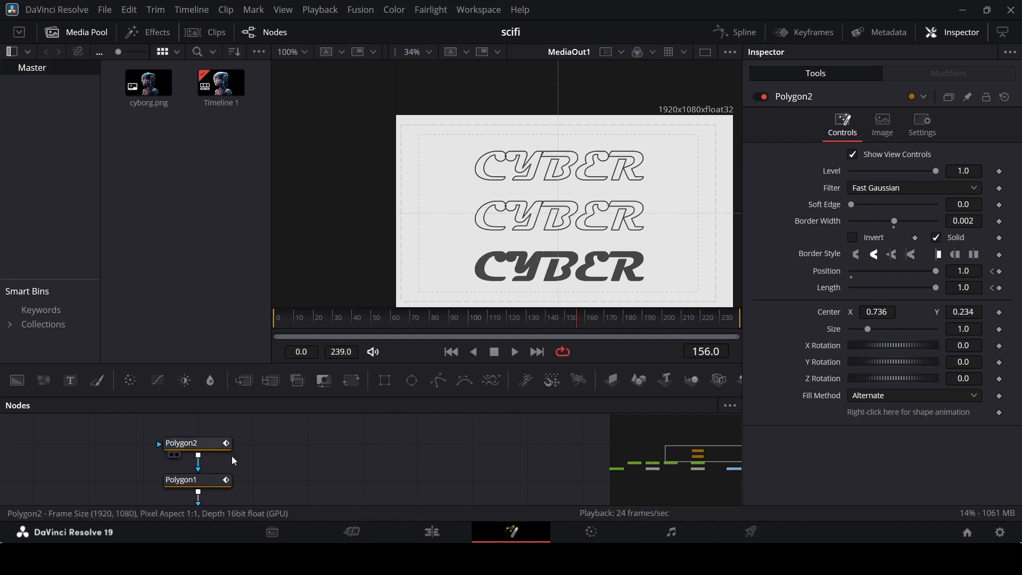
# - Add a MultiMerge node between MultiMerge2 and MediaOut1, and space the nodes further apart
pyautogui.scroll(-2, 314, 466)
pyautogui.scroll(-2, 312, 463)
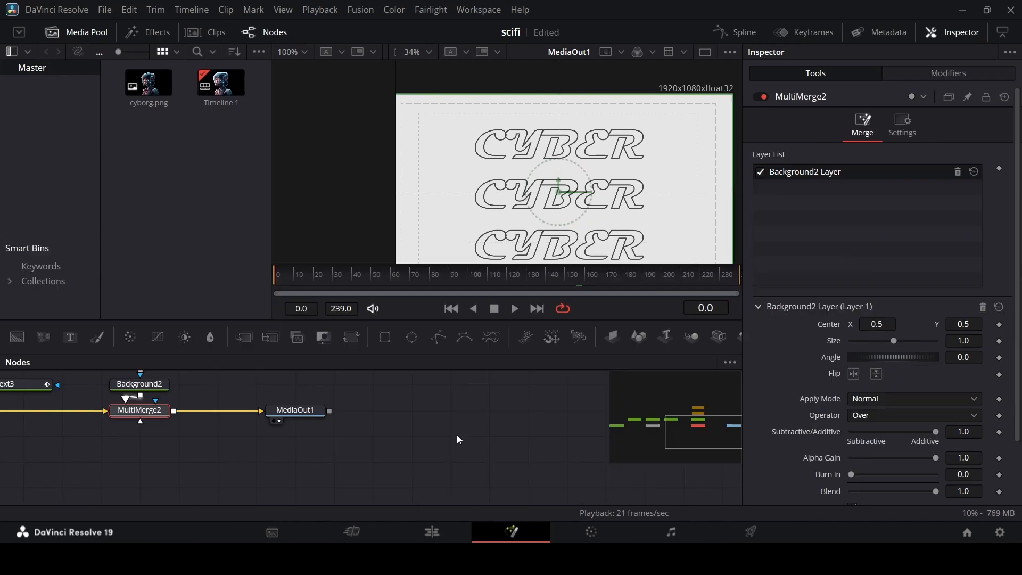
pyautogui.scroll(2, 457, 435)
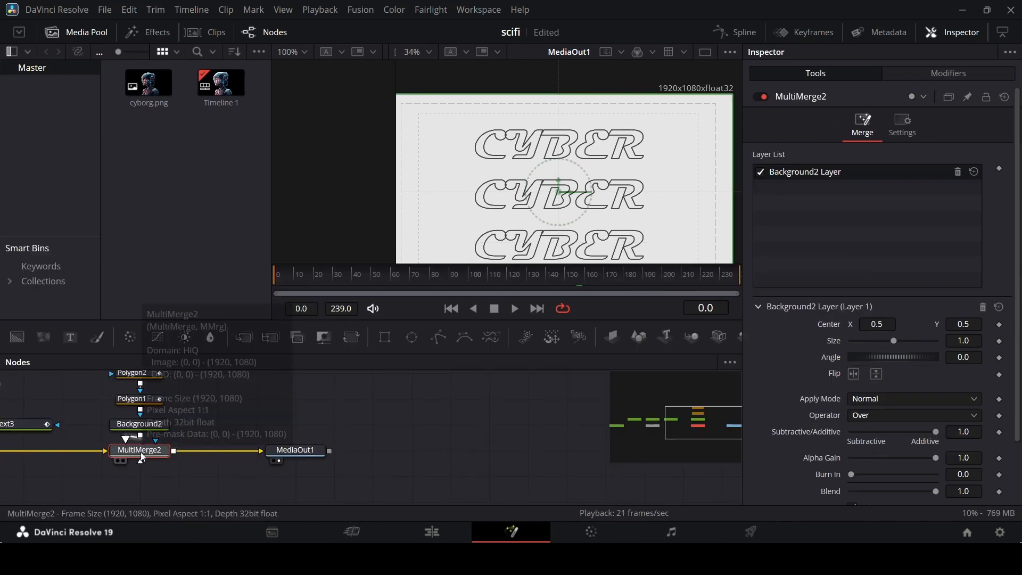
pyautogui.click(273, 337)
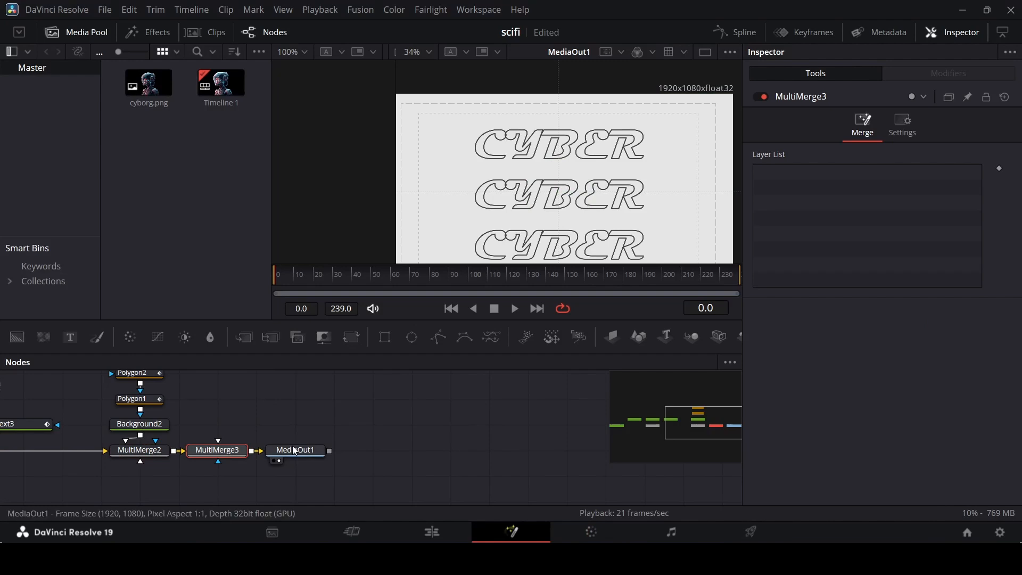
pyautogui.moveTo(296, 450); pyautogui.dragTo(567, 450)
pyautogui.moveTo(217, 450); pyautogui.dragTo(291, 448)
pyautogui.click(343, 410)
# - Add an sStar shape node and place it above MultiMerge3
pyautogui.scroll(2, 502, 234)
pyautogui.scroll(-1, 499, 230)
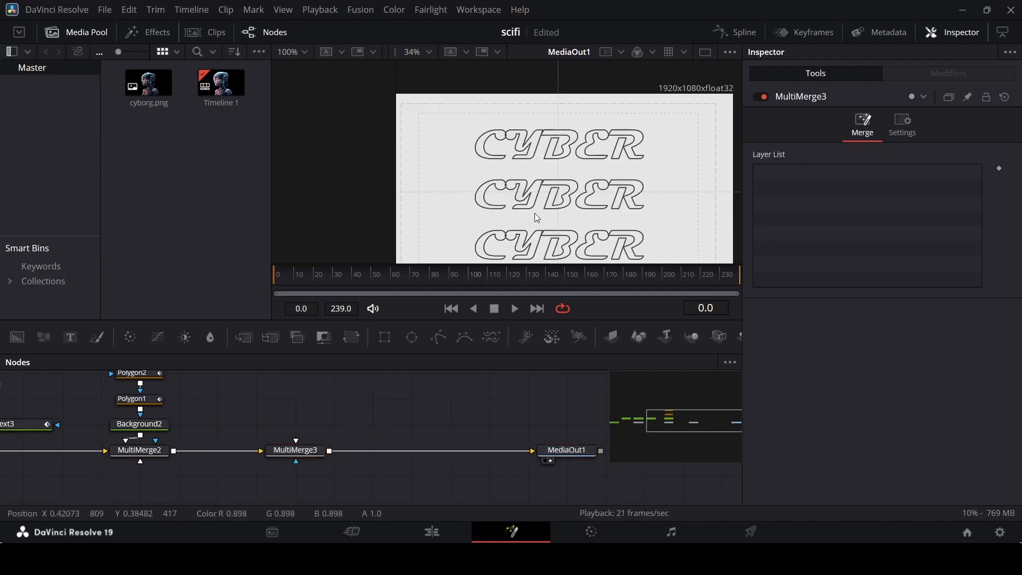
pyautogui.moveTo(501, 197); pyautogui.dragTo(534, 202)
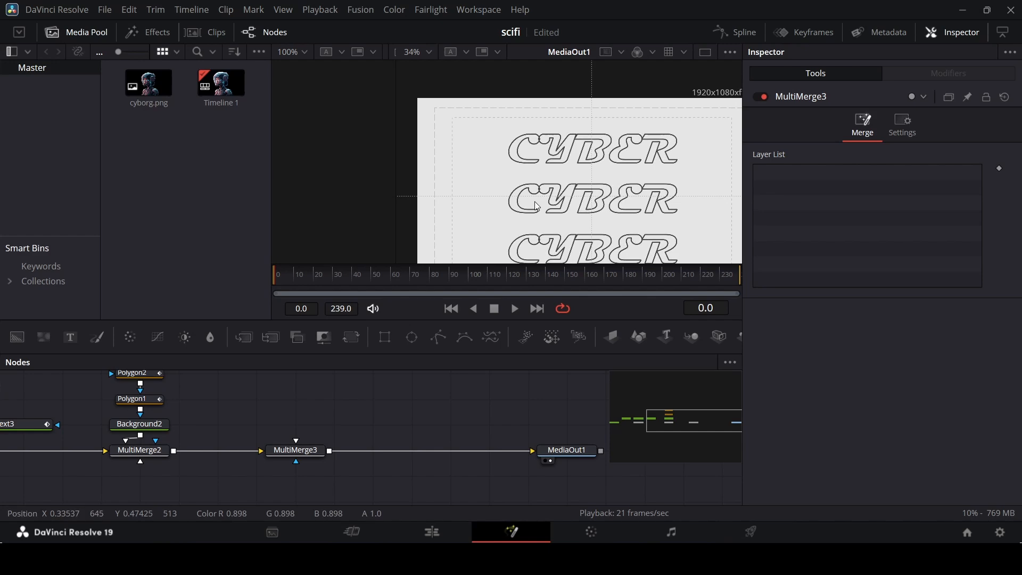
pyautogui.scroll(2, 377, 434)
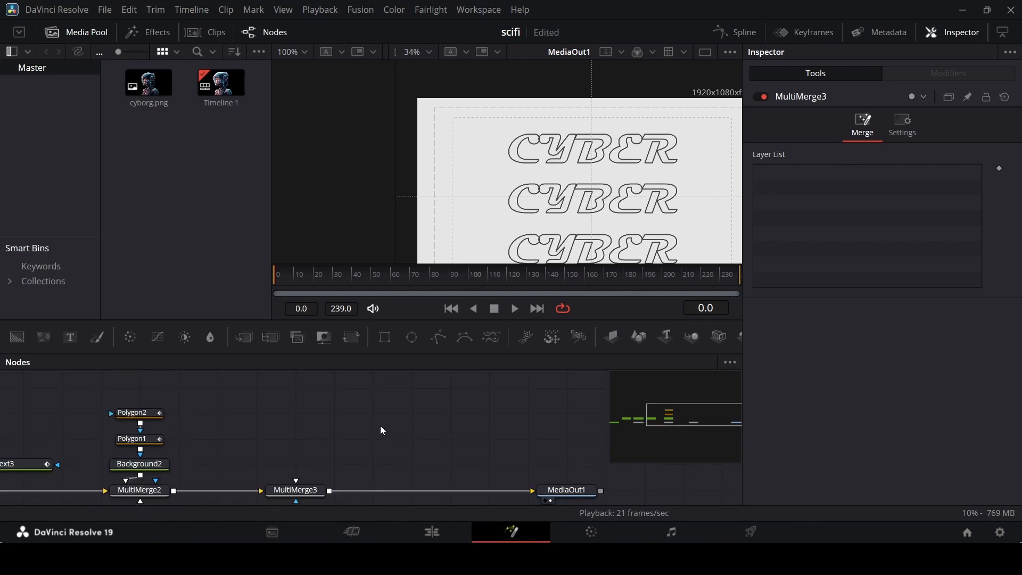
pyautogui.hotkey('shift', 'space')
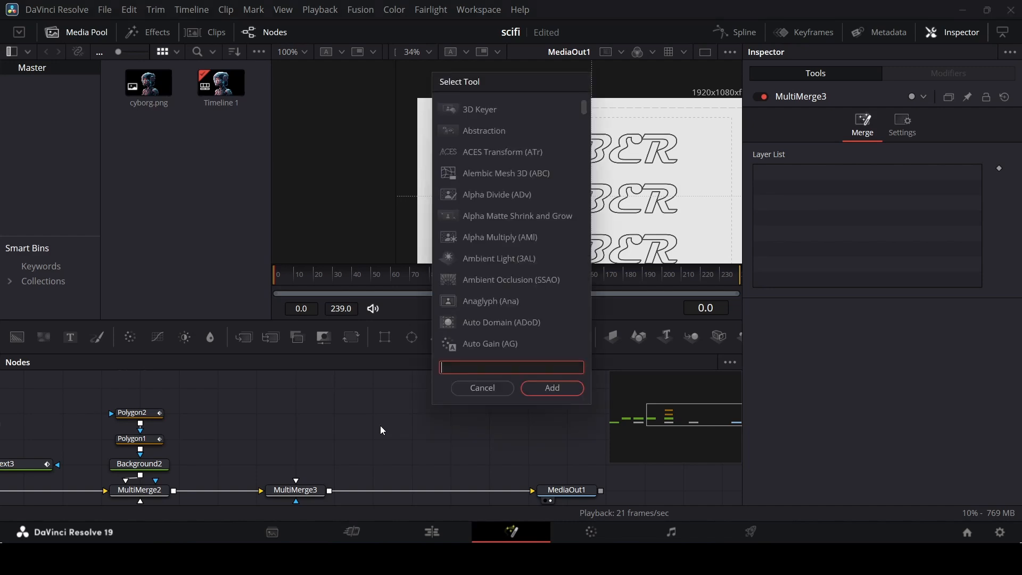
pyautogui.write('ss')
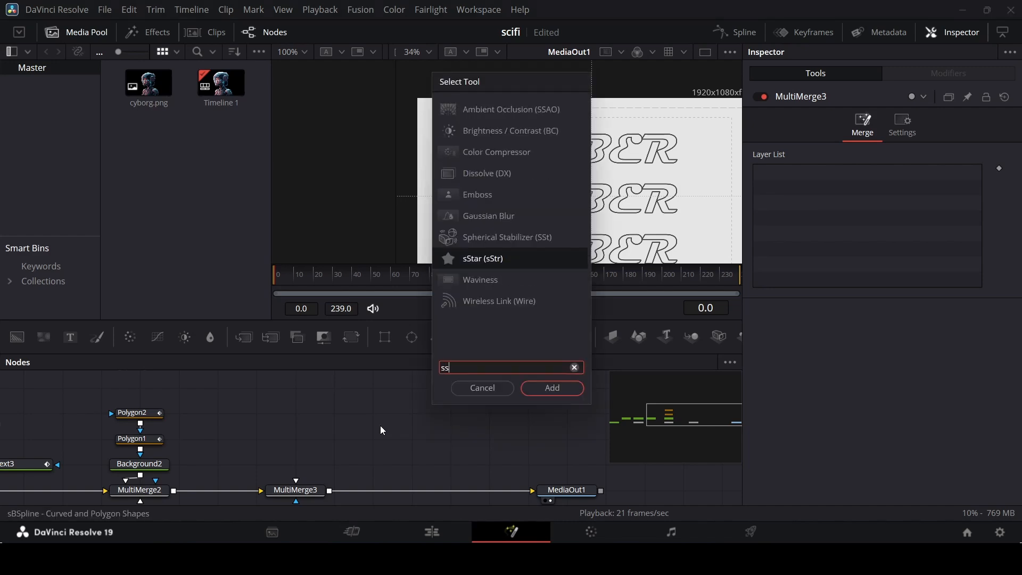
pyautogui.write('tar')
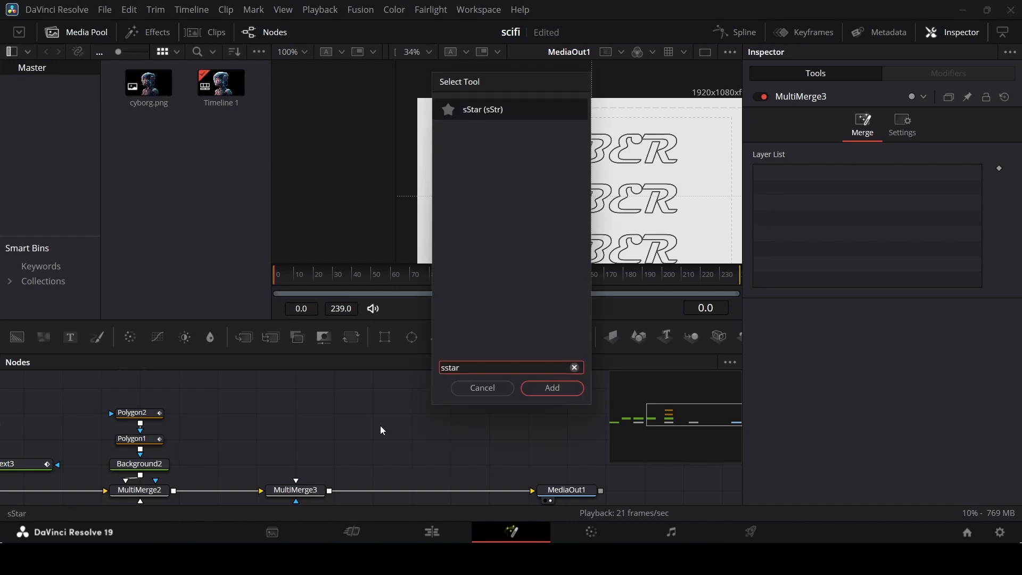
pyautogui.press('Return')
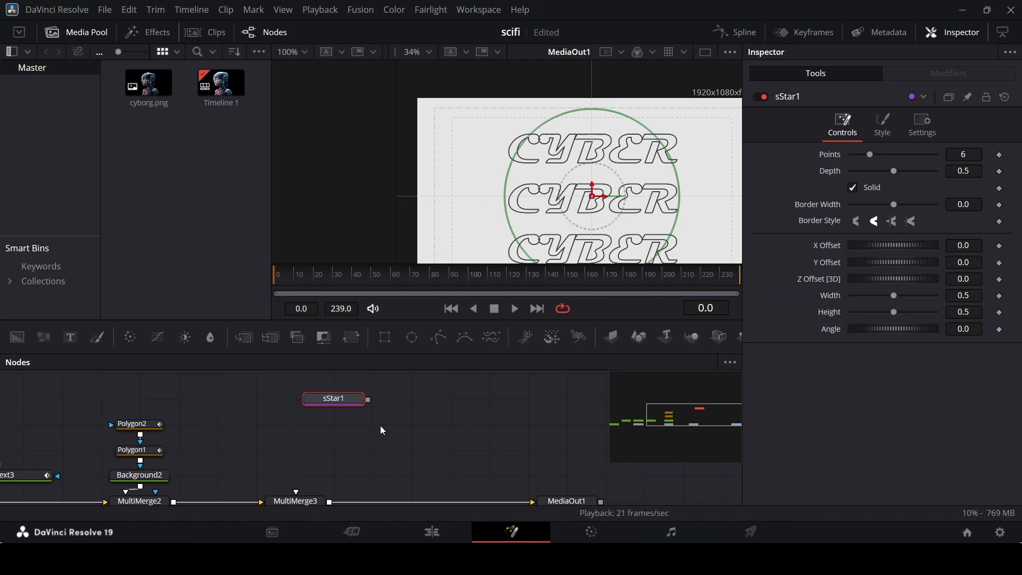
pyautogui.moveTo(346, 402); pyautogui.dragTo(306, 428)
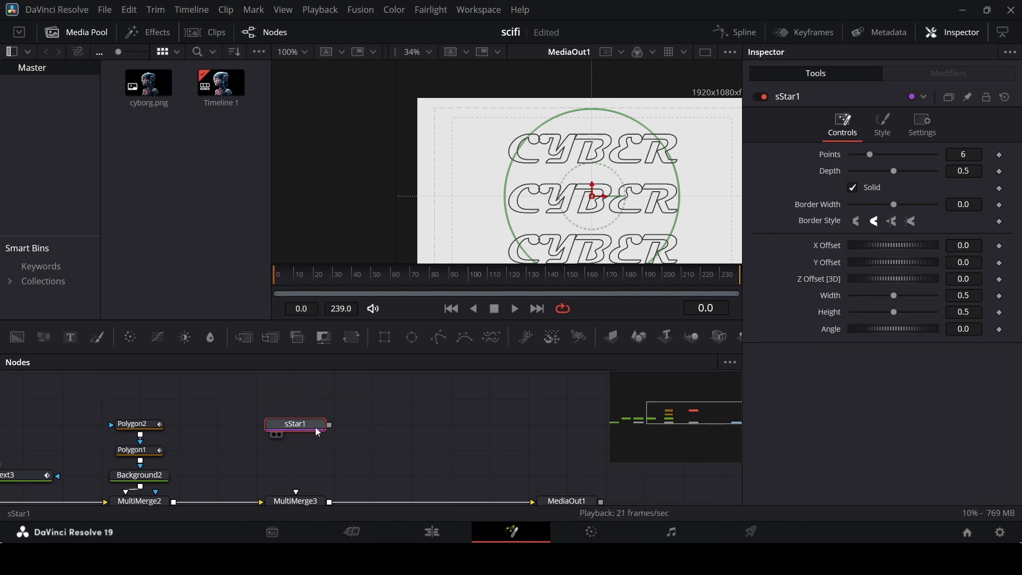
# - Add an sMerge node after sStar1
pyautogui.hotkey('shift', 'space')
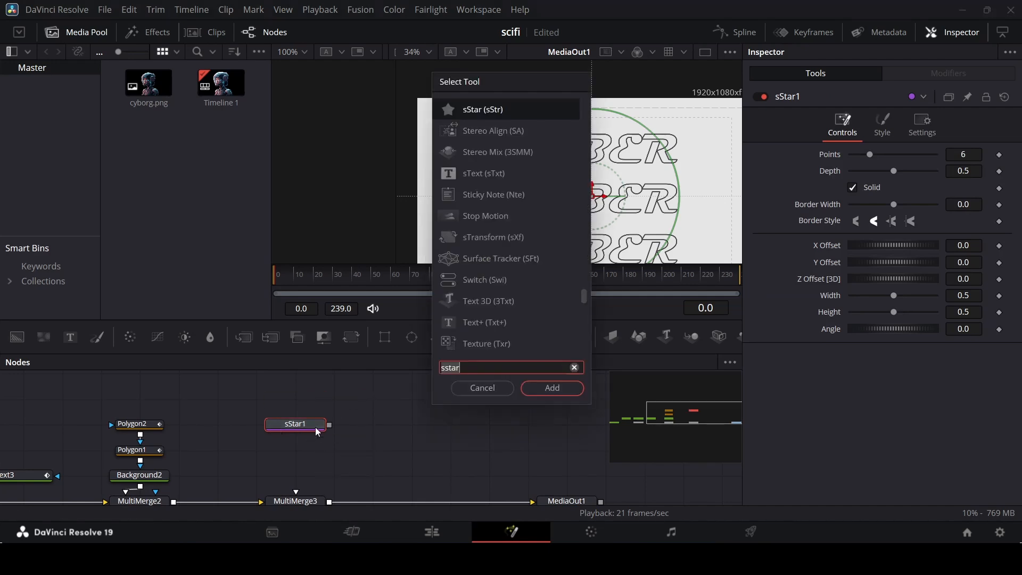
pyautogui.write('smerg')
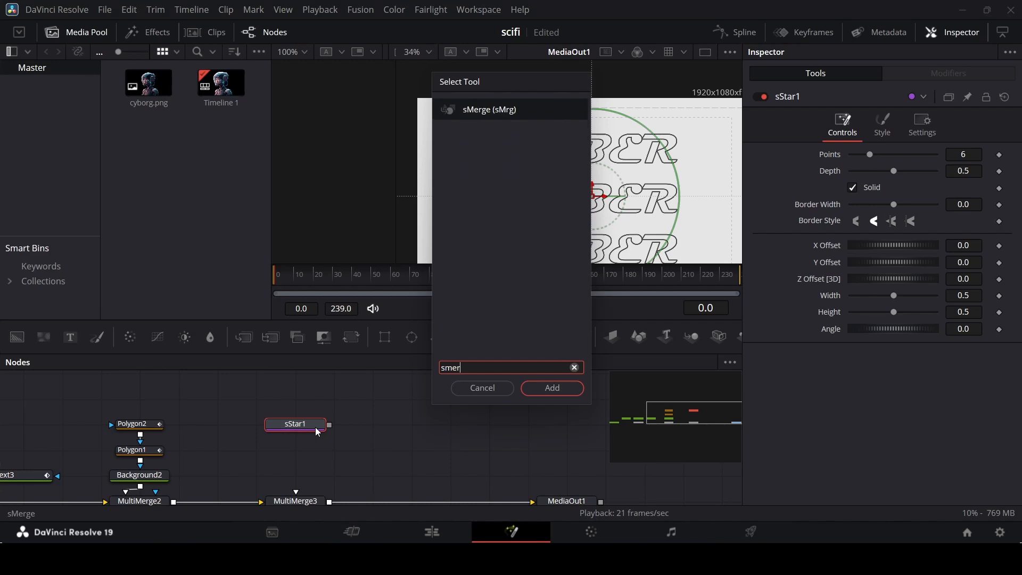
pyautogui.press('Return')
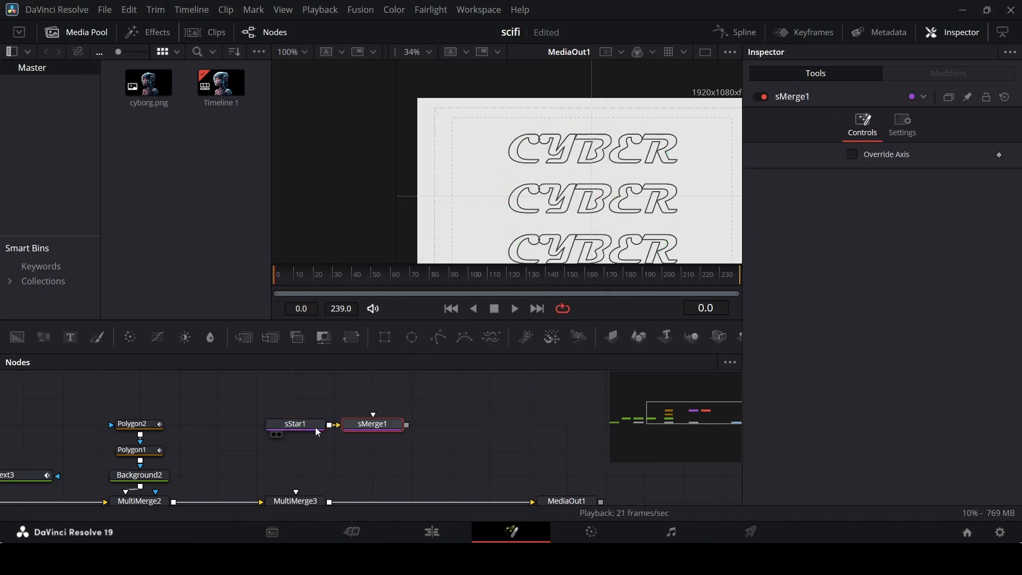
# - Add an sRender node after sMerge1
pyautogui.hotkey('shift', 'space')
pyautogui.write('smer')
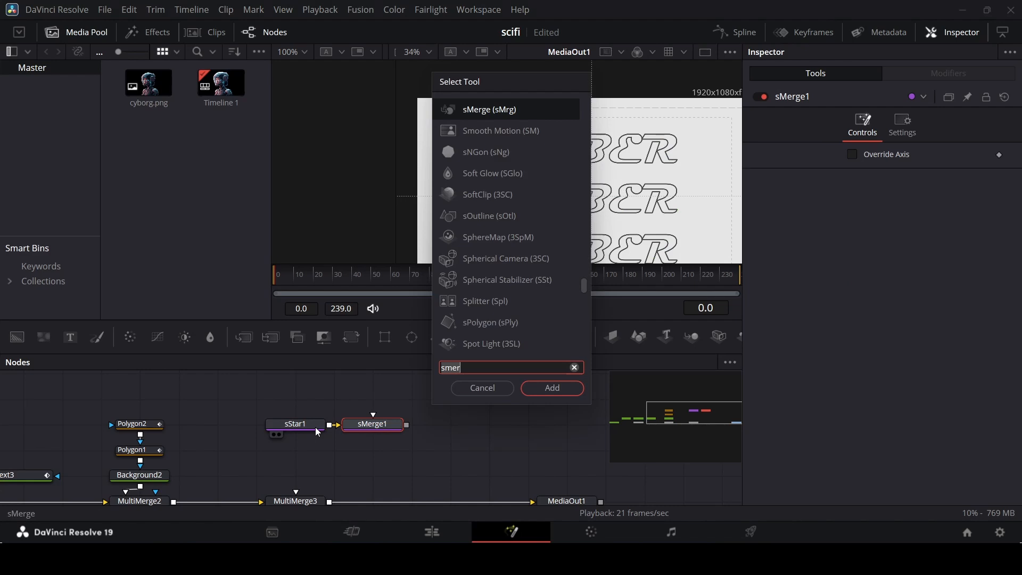
pyautogui.press('BackSpace')
pyautogui.press('BackSpace')
pyautogui.press('BackSpace')
pyautogui.write('re')
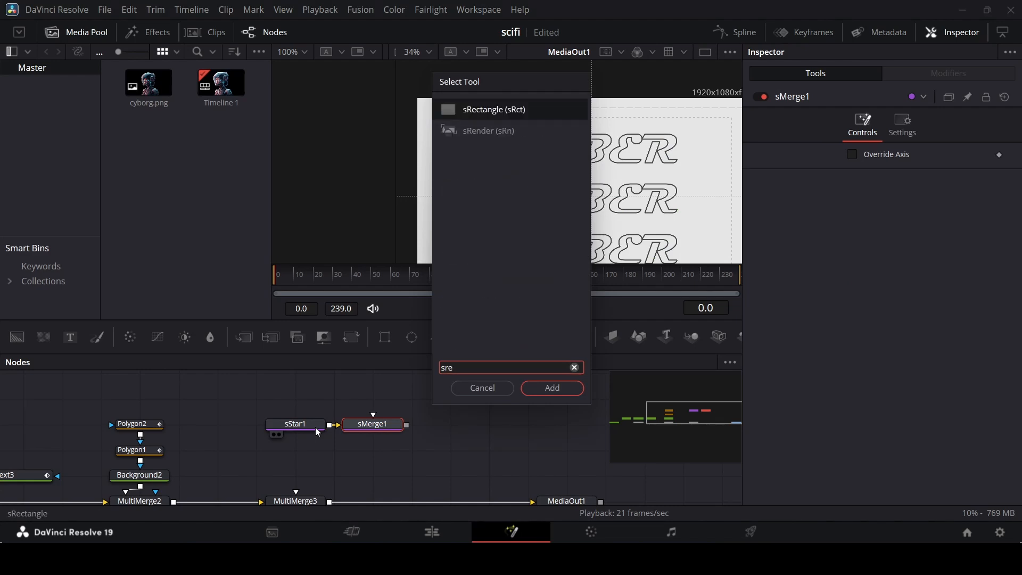
pyautogui.press('Down')
pyautogui.press('Return')
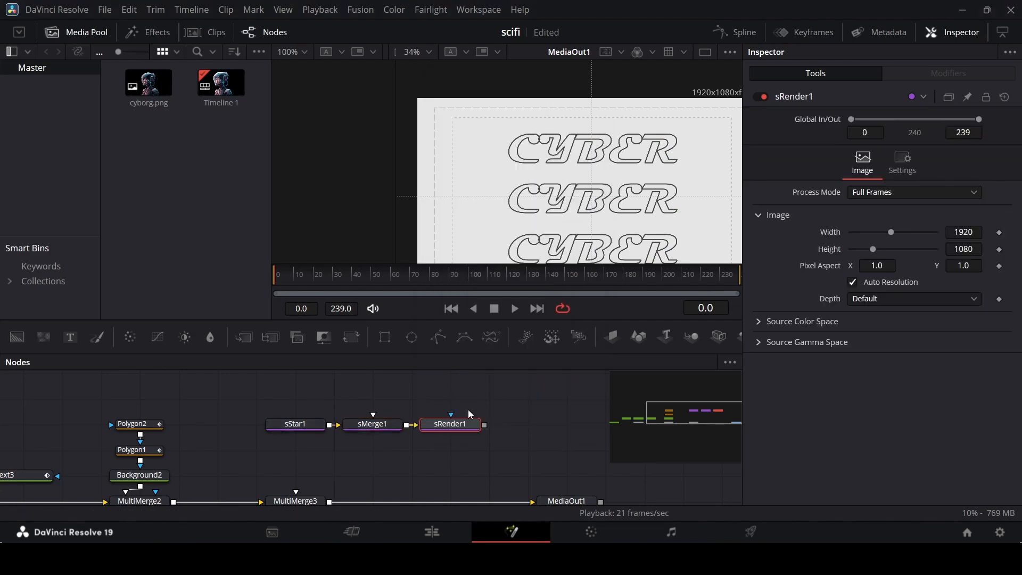
# - Connect sRender1 to MultiMerge3 and stack sMerge1 and sRender1 vertically between sStar1 and MultiMerge3
pyautogui.moveTo(462, 425); pyautogui.dragTo(311, 480)
pyautogui.scroll(-1, 380, 435)
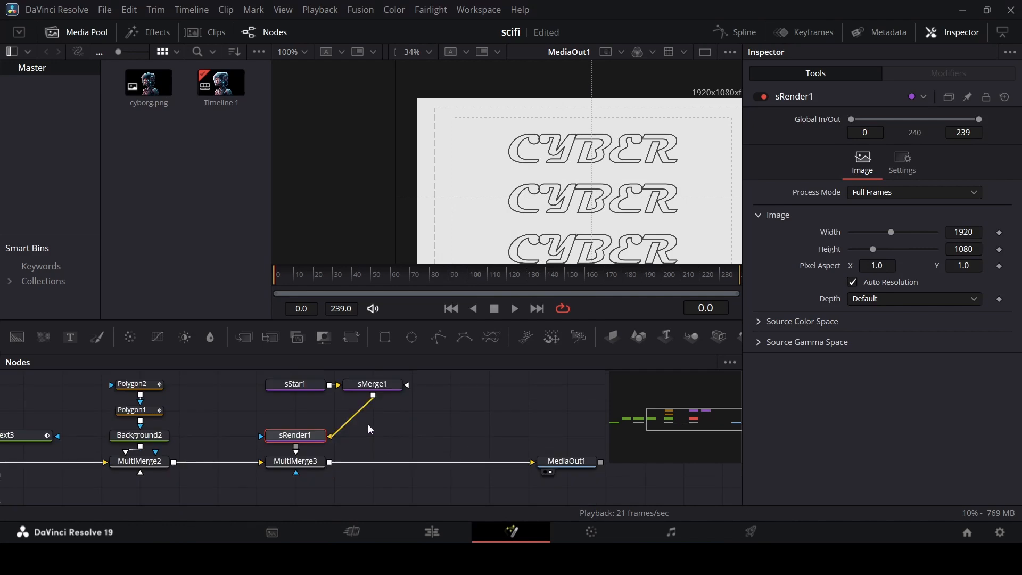
pyautogui.moveTo(312, 432); pyautogui.dragTo(307, 468)
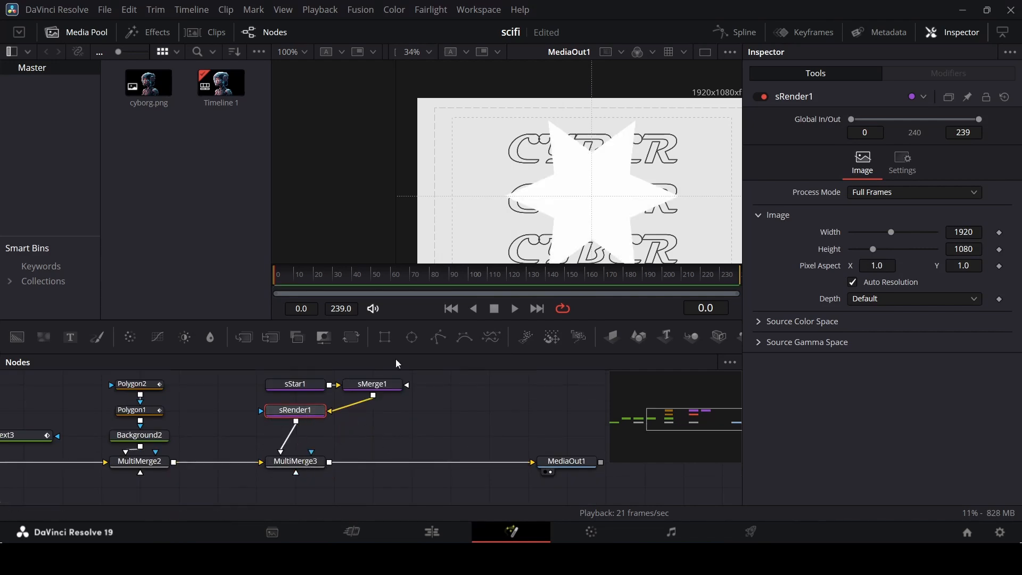
pyautogui.moveTo(321, 413); pyautogui.dragTo(321, 438)
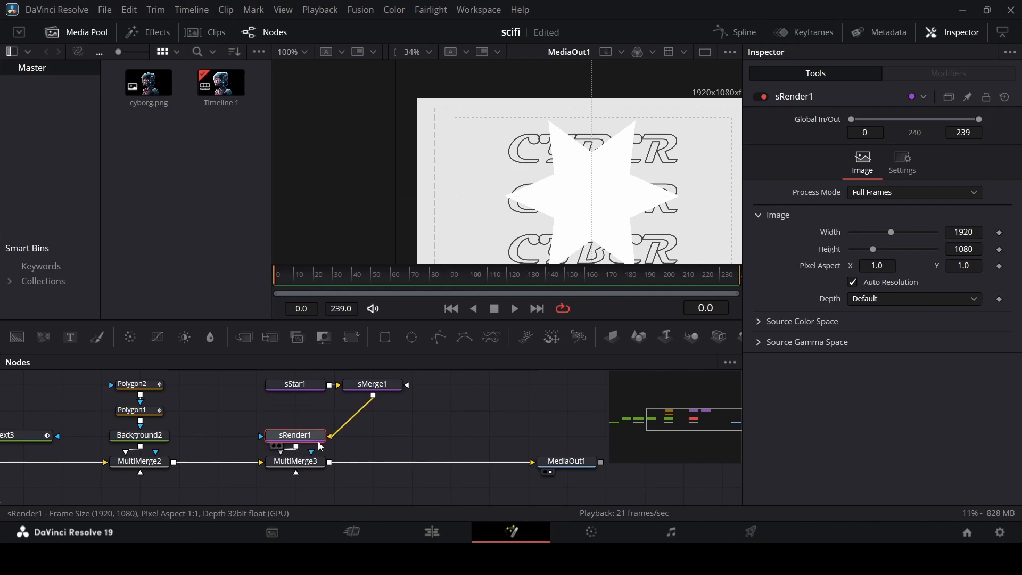
pyautogui.moveTo(368, 387); pyautogui.dragTo(298, 413)
# - Set sStar1 to 3 points to turn the star into a triangle
pyautogui.click(309, 387)
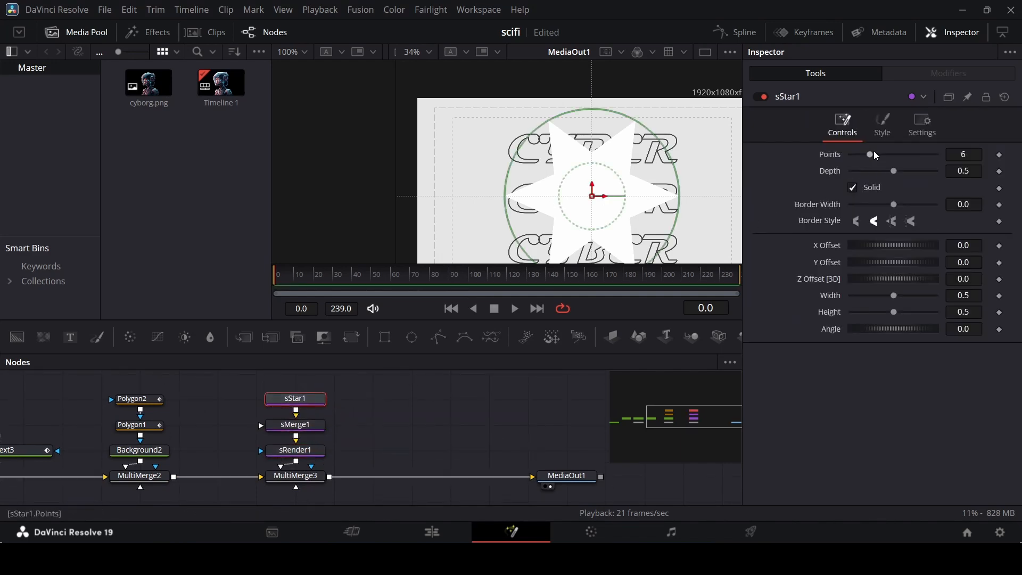
pyautogui.moveTo(874, 151); pyautogui.dragTo(859, 161)
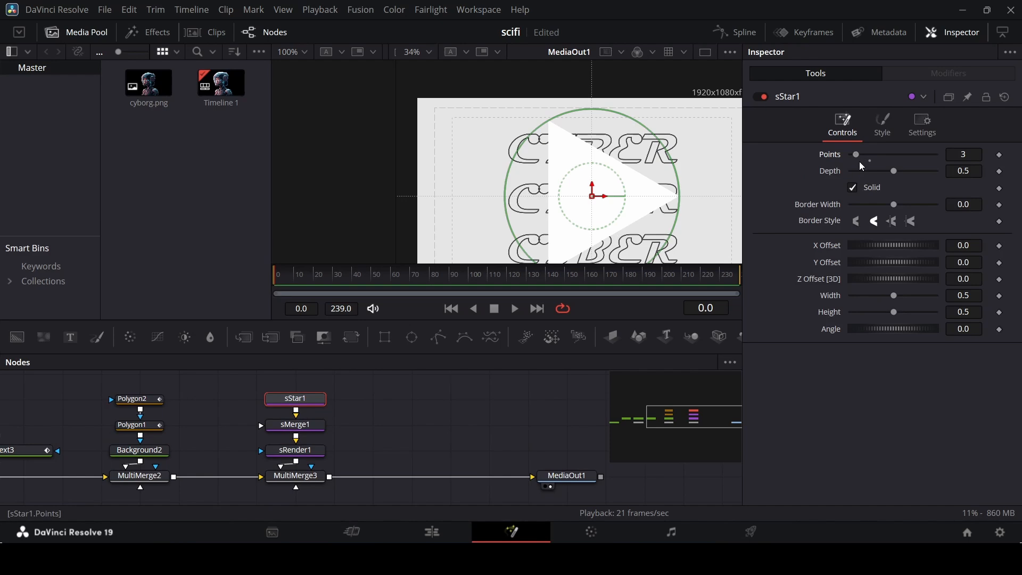
pyautogui.scroll(-1, 571, 206)
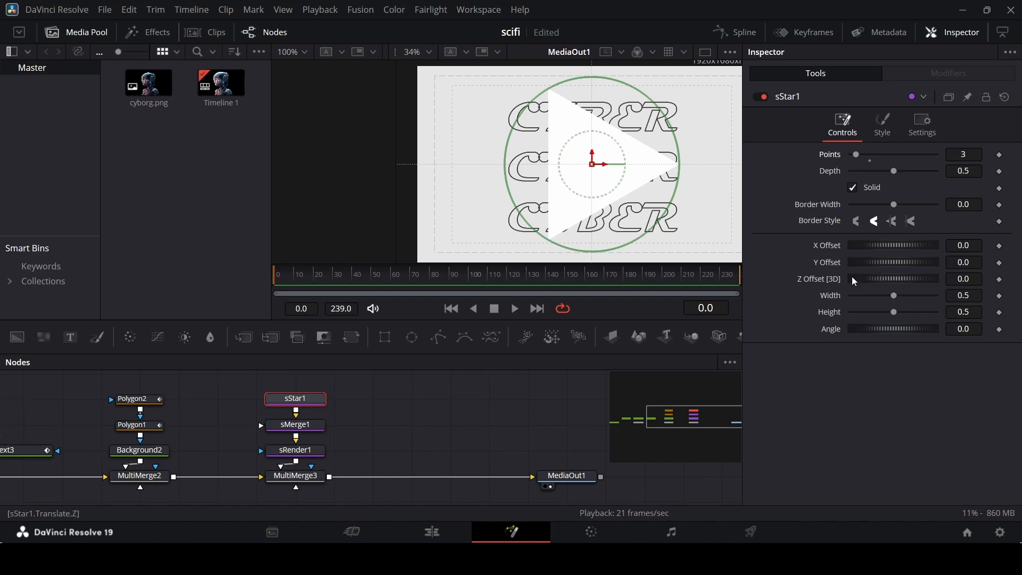
# - Link sStar1's Width to its Height with an expression and reduce the Height to 0.102
pyautogui.rightClick(831, 295)
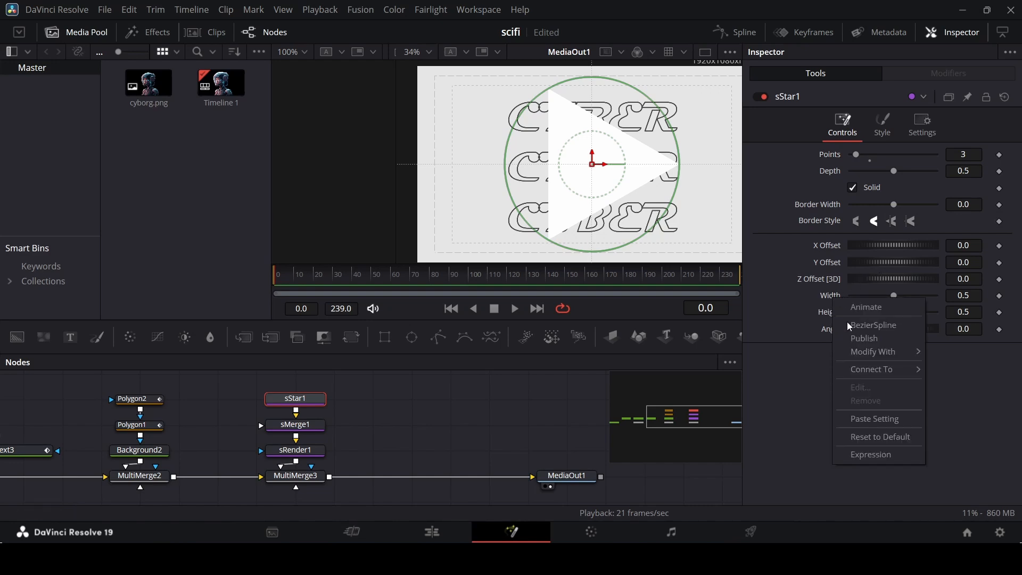
pyautogui.click(885, 455)
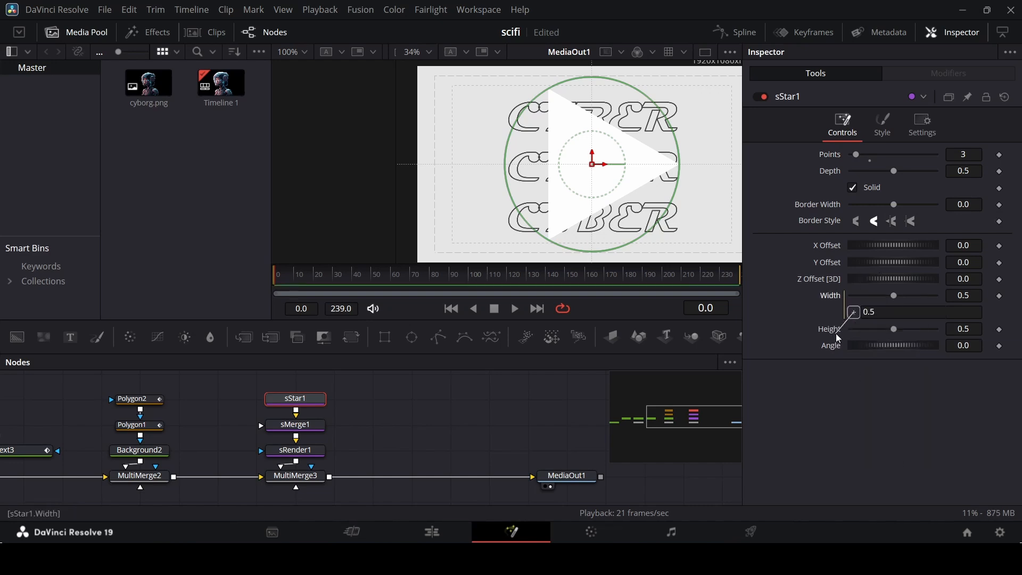
pyautogui.moveTo(838, 338); pyautogui.dragTo(860, 343)
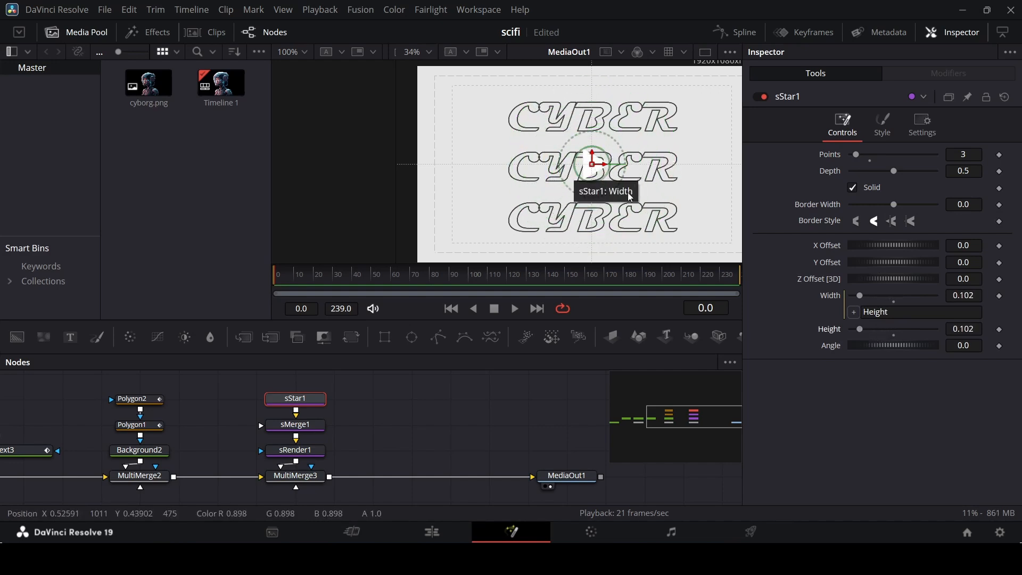
# - Color the triangle dark gray with red, green and blue at 0.252
pyautogui.click(881, 130)
pyautogui.click(853, 155)
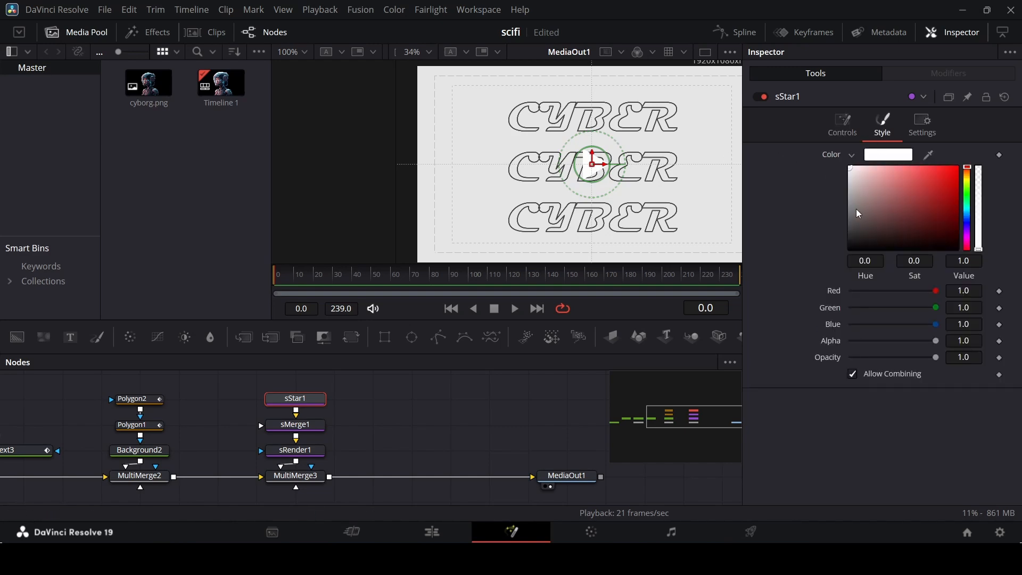
pyautogui.moveTo(856, 209); pyautogui.dragTo(840, 241)
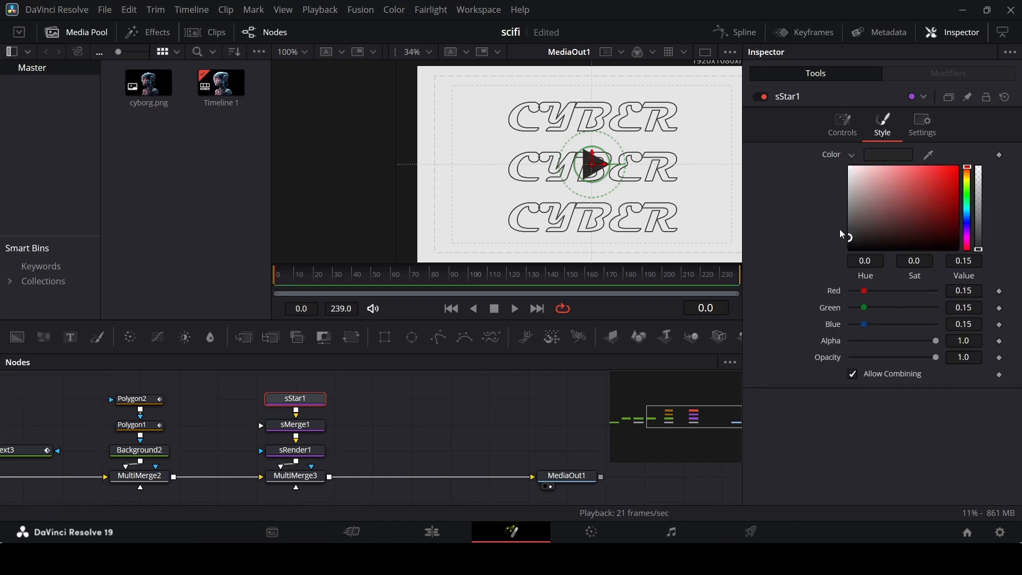
pyautogui.moveTo(851, 219); pyautogui.dragTo(847, 235)
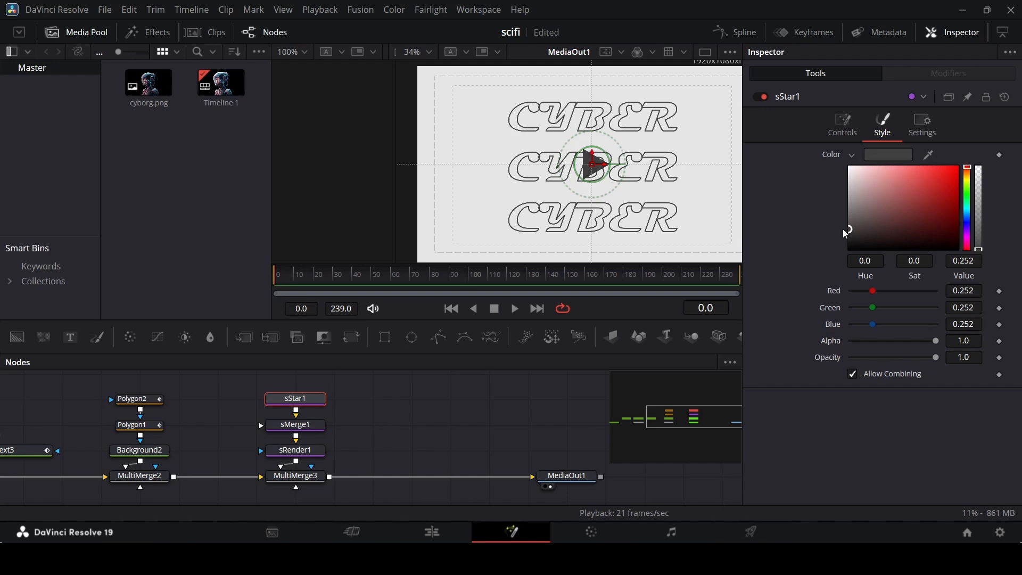
pyautogui.click(853, 155)
# - Move the triangle to the lower-left area of the canvas and set its angle to 90
pyautogui.moveTo(604, 175); pyautogui.dragTo(462, 228)
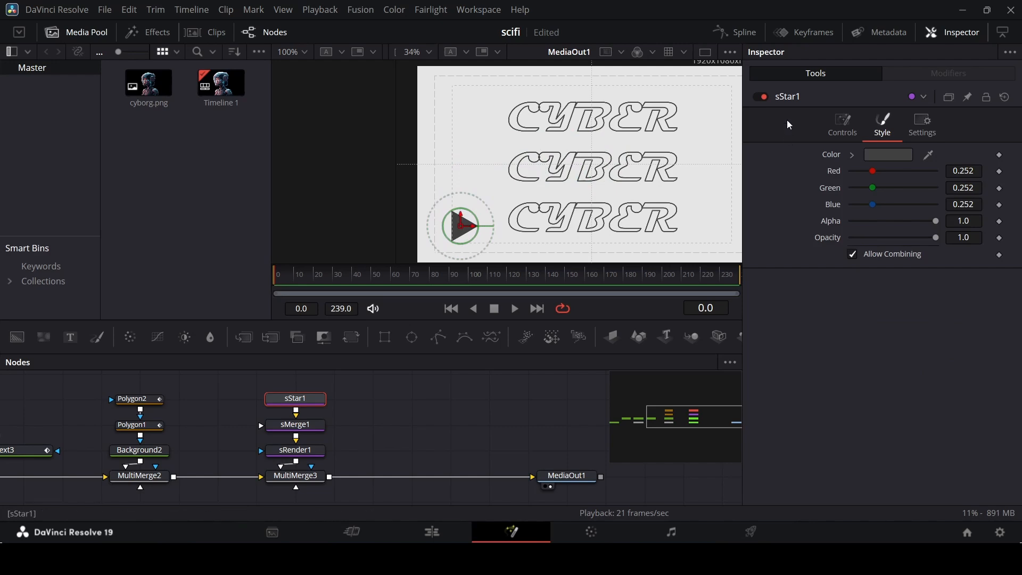
pyautogui.click(845, 126)
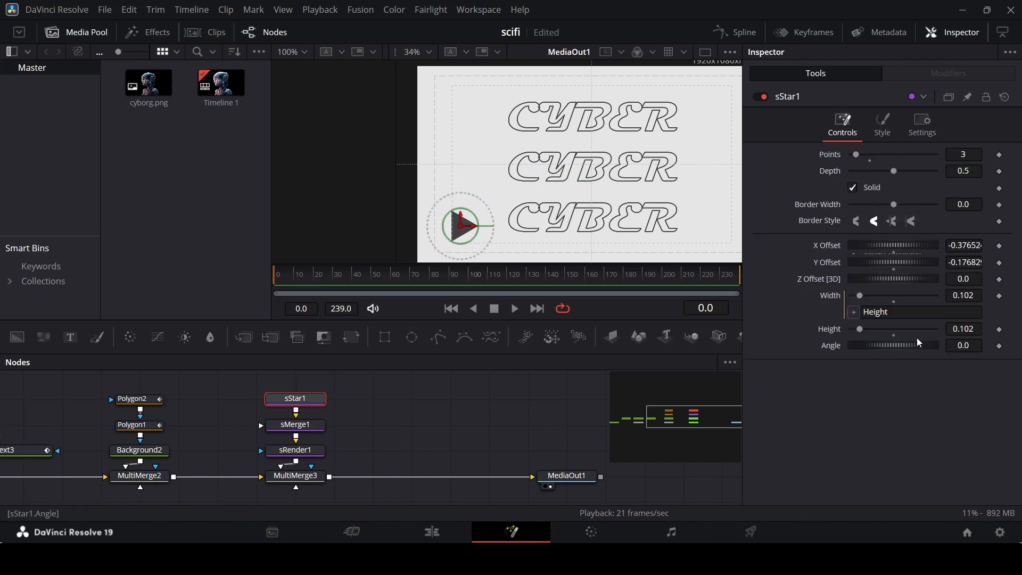
pyautogui.click(975, 345)
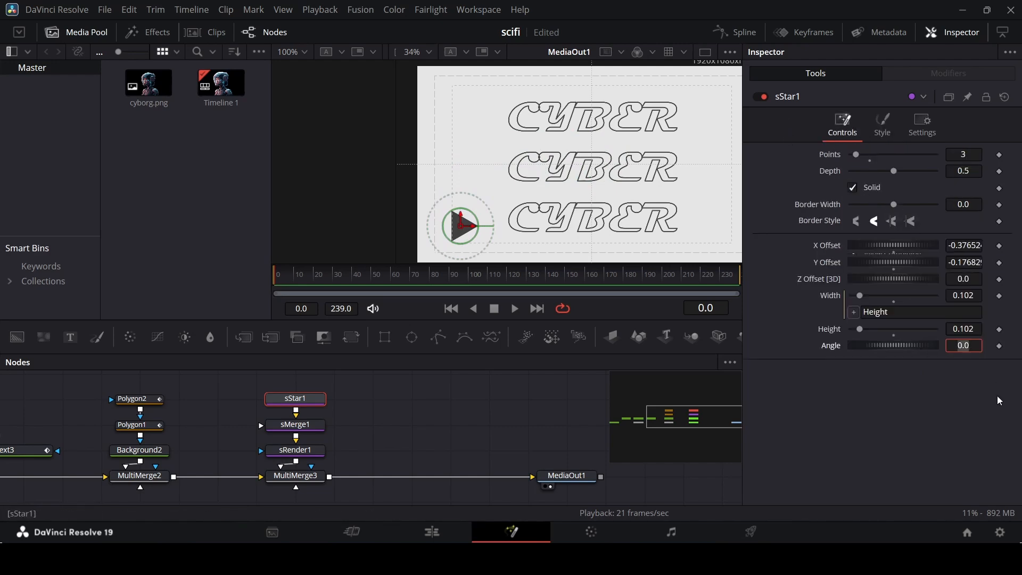
pyautogui.write('90')
pyautogui.press('Tab')
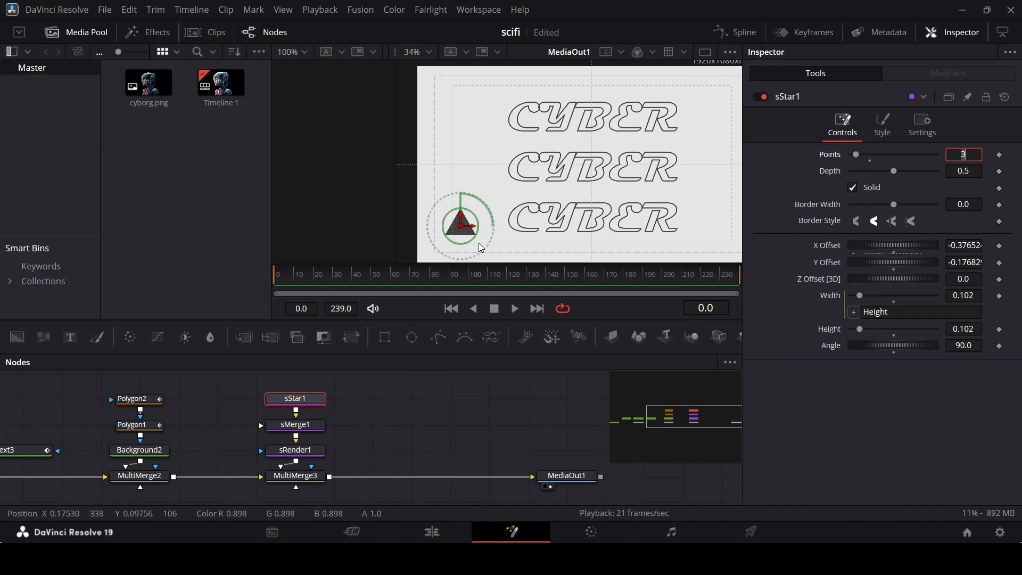
# - Align the triangle with the lower-left safe-area guides at about -0.3996 X Offset and -0.1996 Y Offset, then deselect it
pyautogui.scroll(10, 477, 243)
pyautogui.moveTo(537, 210); pyautogui.dragTo(537, 196)
pyautogui.scroll(-8, 543, 173)
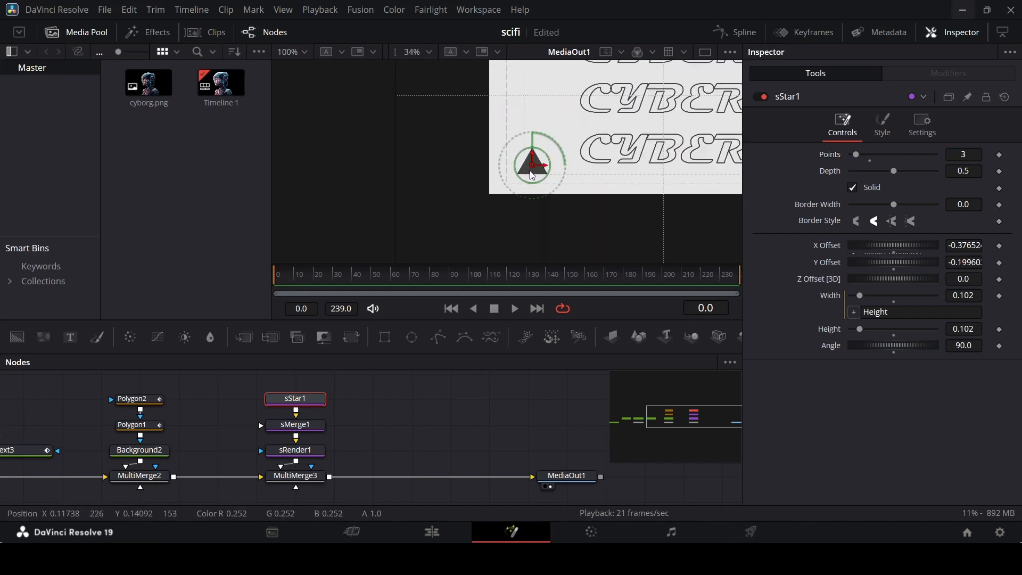
pyautogui.scroll(10, 543, 172)
pyautogui.moveTo(564, 164); pyautogui.dragTo(500, 165)
pyautogui.scroll(9, 499, 118)
pyautogui.moveTo(974, 260); pyautogui.dragTo(974, 258)
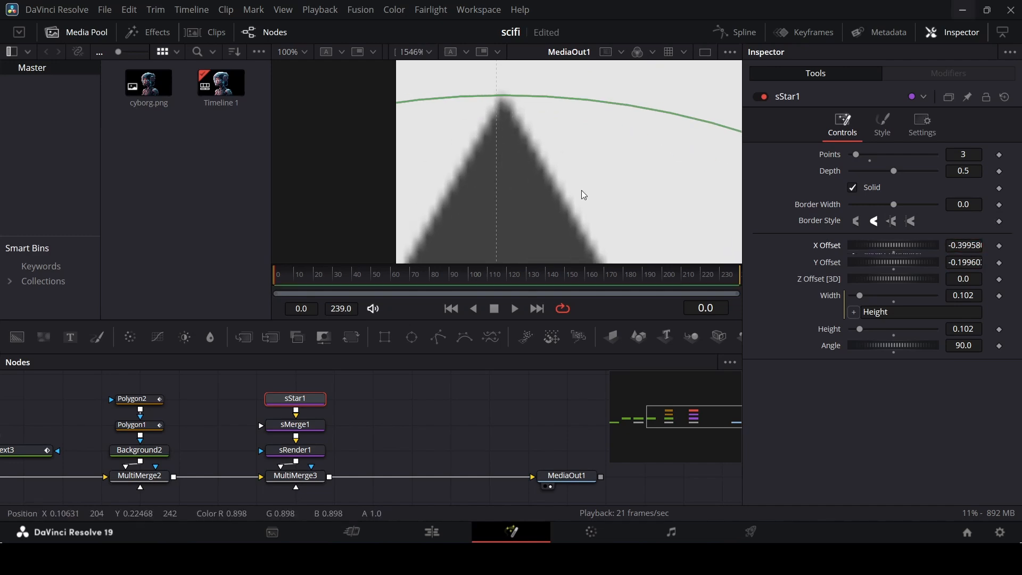
pyautogui.scroll(-12, 512, 155)
pyautogui.click(481, 401)
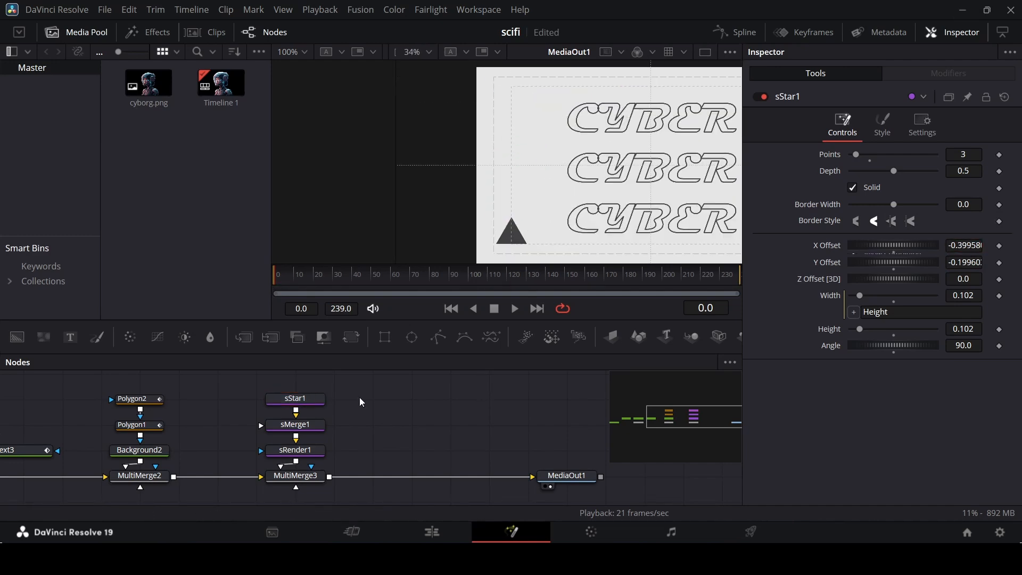
pyautogui.click(290, 400)
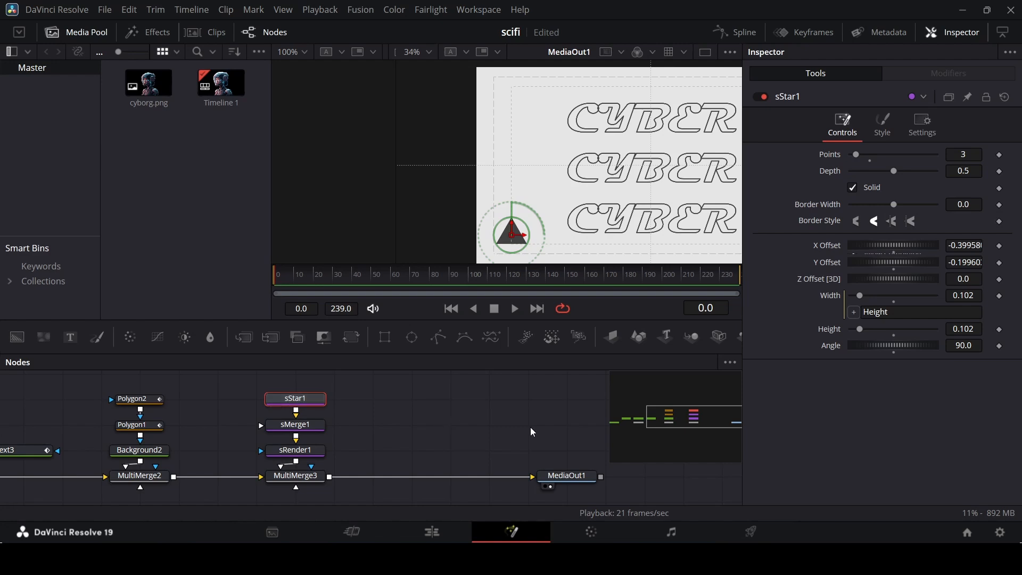
pyautogui.click(450, 428)
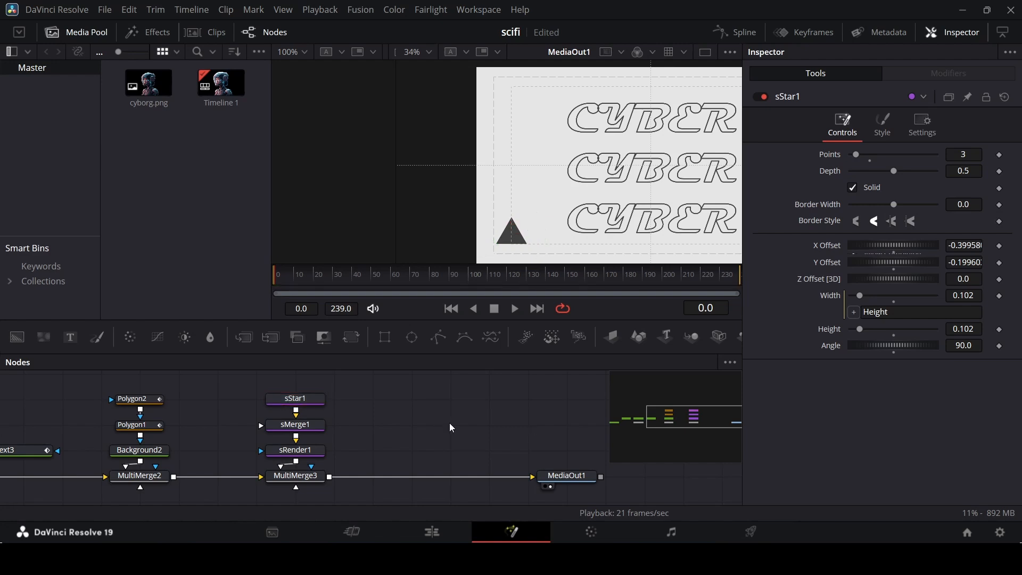
# - Paste a copy of sStar1, connect it to sMerge1 and rename the copy sStar2
pyautogui.hotkey('ctrl', 'v')
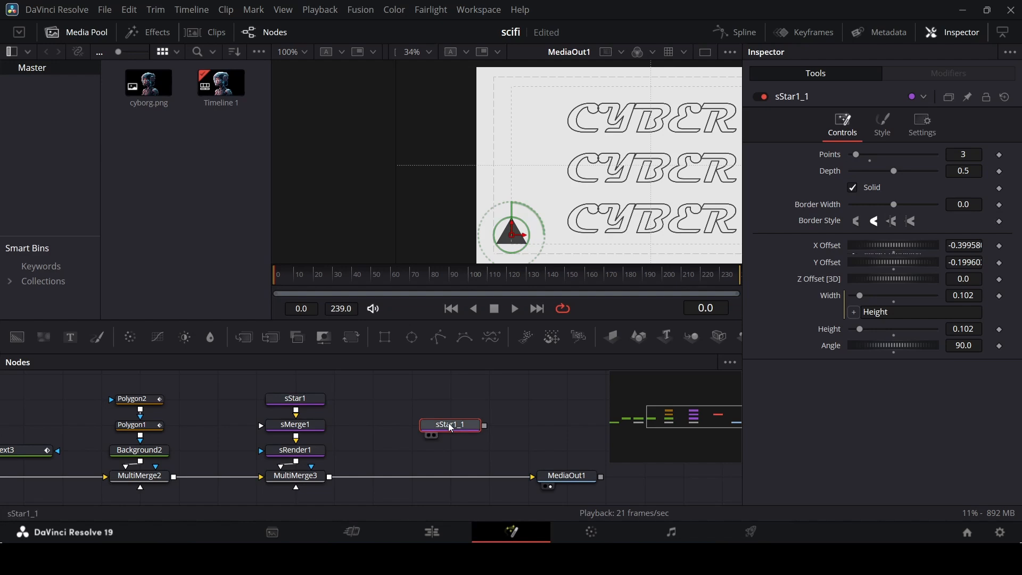
pyautogui.moveTo(452, 426); pyautogui.dragTo(265, 426)
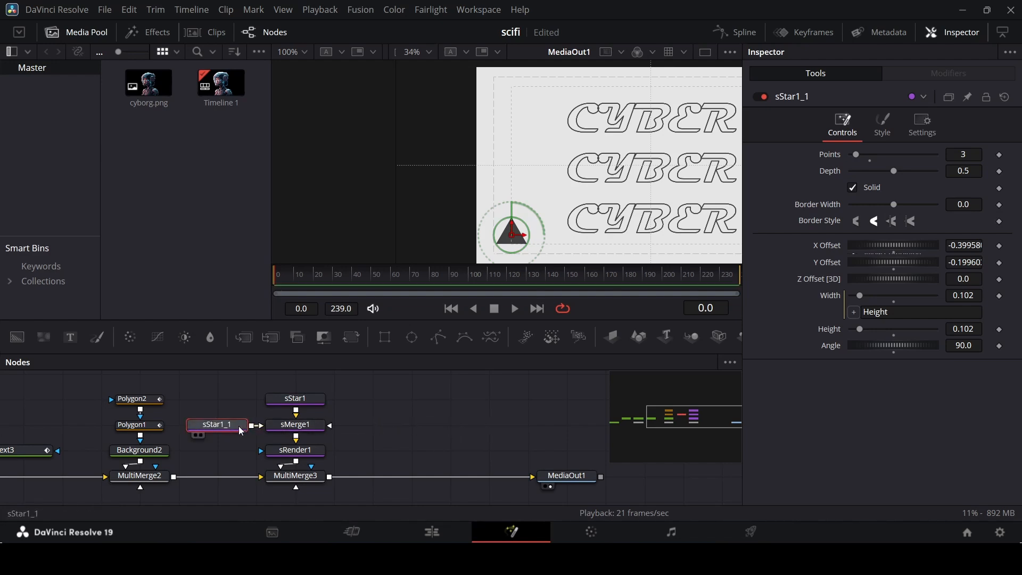
pyautogui.press('F2')
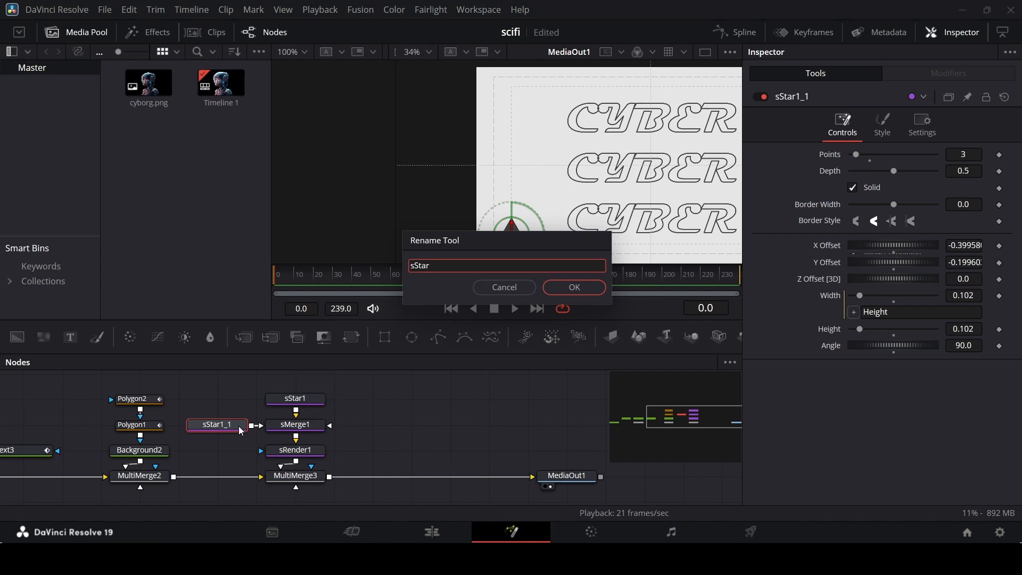
pyautogui.write('2')
pyautogui.press('Return')
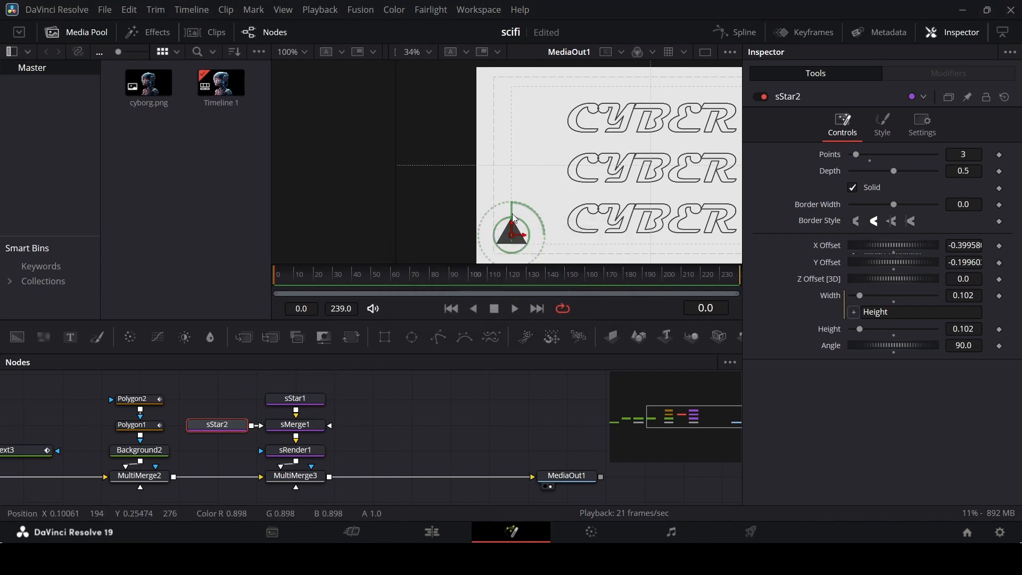
# - Move the sStar2 triangle up to the upper-left area of the canvas and set its angle to 270
pyautogui.moveTo(514, 219); pyautogui.dragTo(513, 144)
pyautogui.click(973, 346)
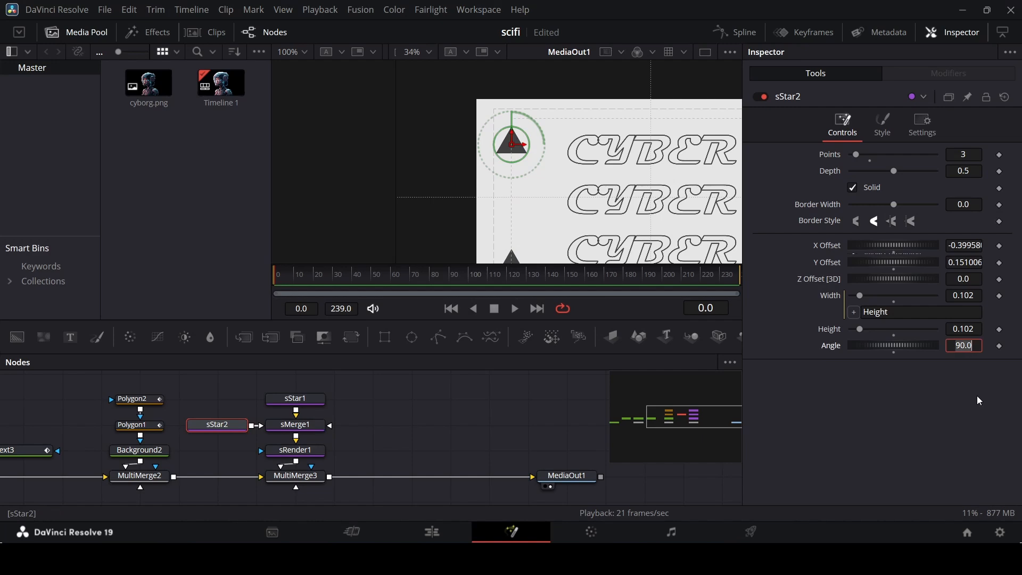
pyautogui.write('270')
pyautogui.press('Tab')
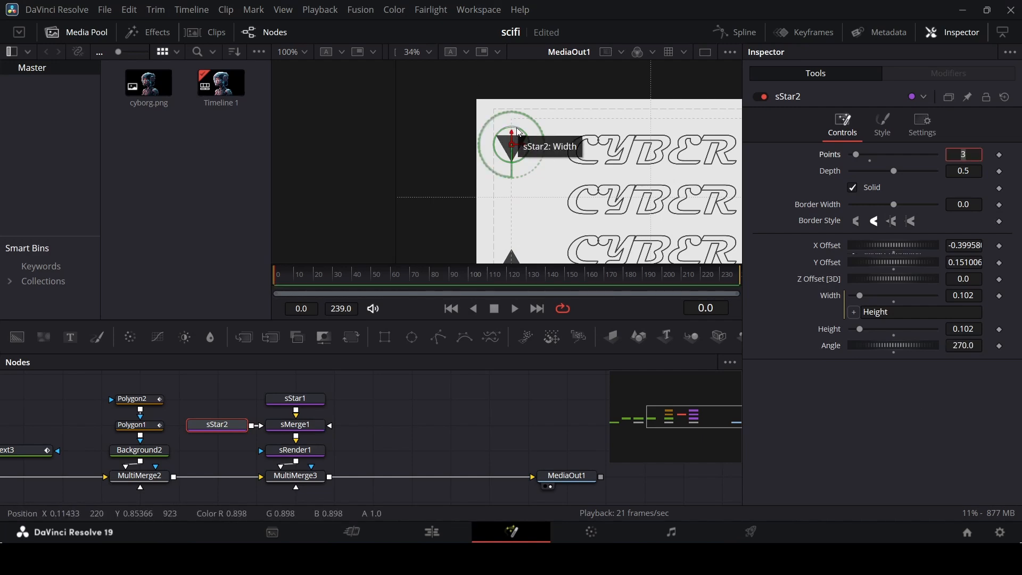
# - Align the upper triangle with the upper-left safe-area guides at about 0.199 Y Offset, then deselect it
pyautogui.scroll(5, 517, 128)
pyautogui.moveTo(514, 190); pyautogui.dragTo(515, 124)
pyautogui.scroll(-5, 514, 156)
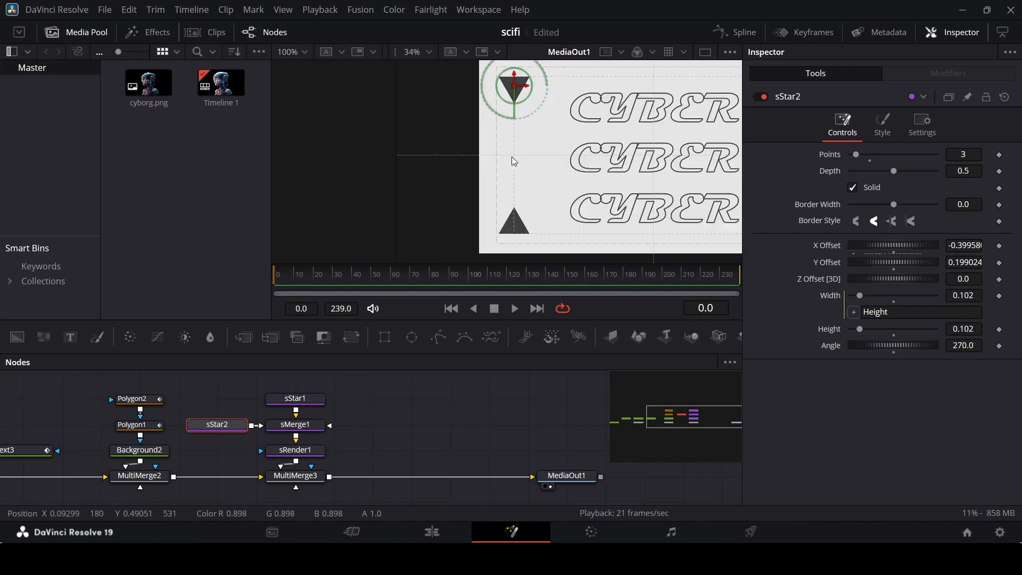
pyautogui.click(493, 410)
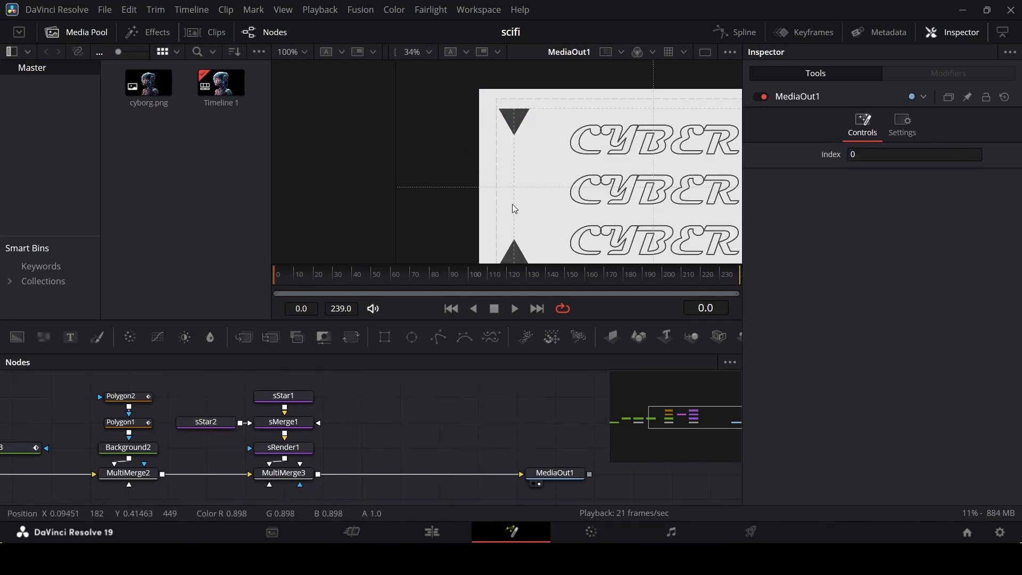
pyautogui.scroll(-2, 514, 209)
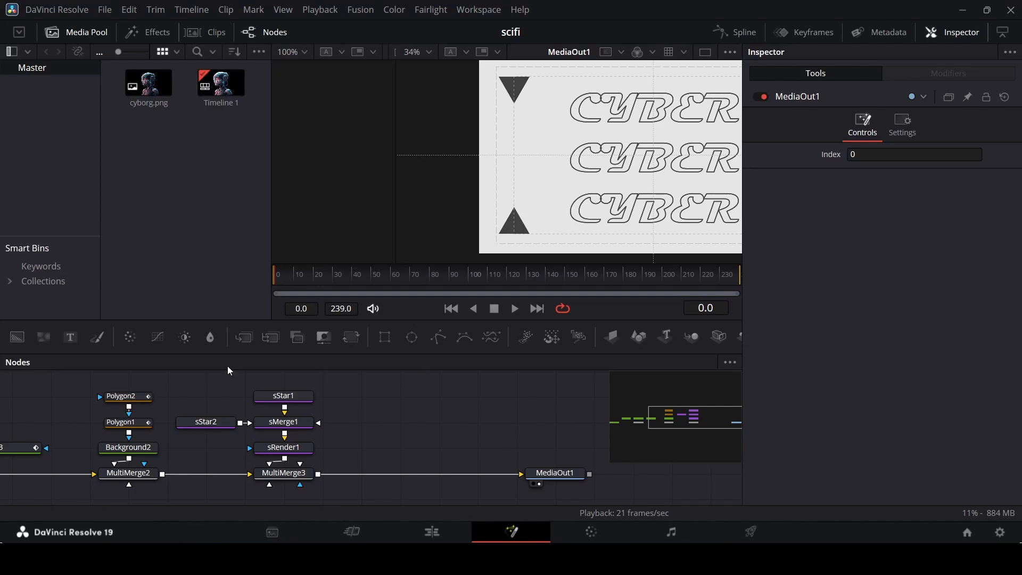
# - Add a Text+ node connected to MultiMerge3 and enter a long row of dots as its text
pyautogui.moveTo(70, 337); pyautogui.dragTo(294, 474)
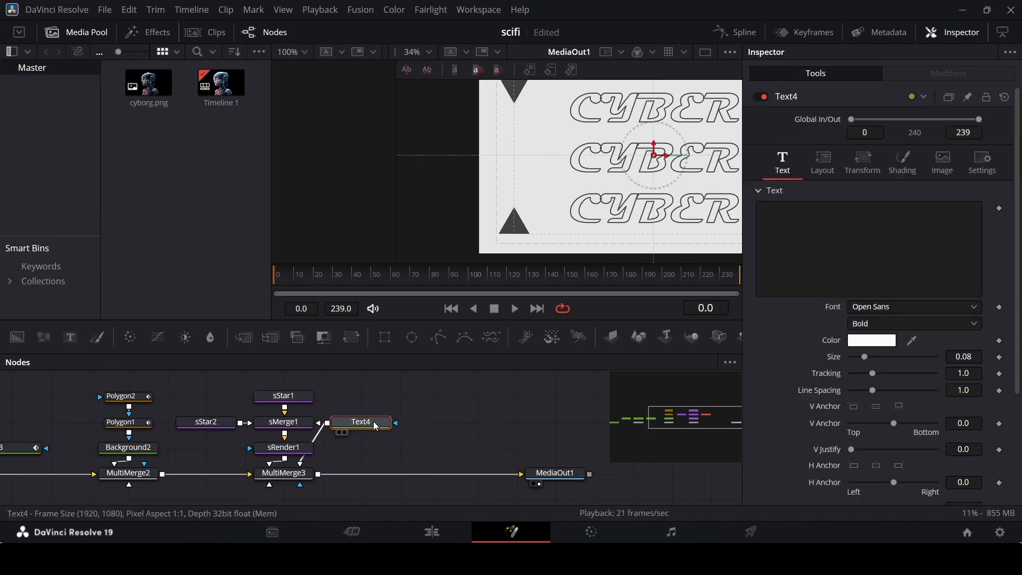
pyautogui.click(820, 244)
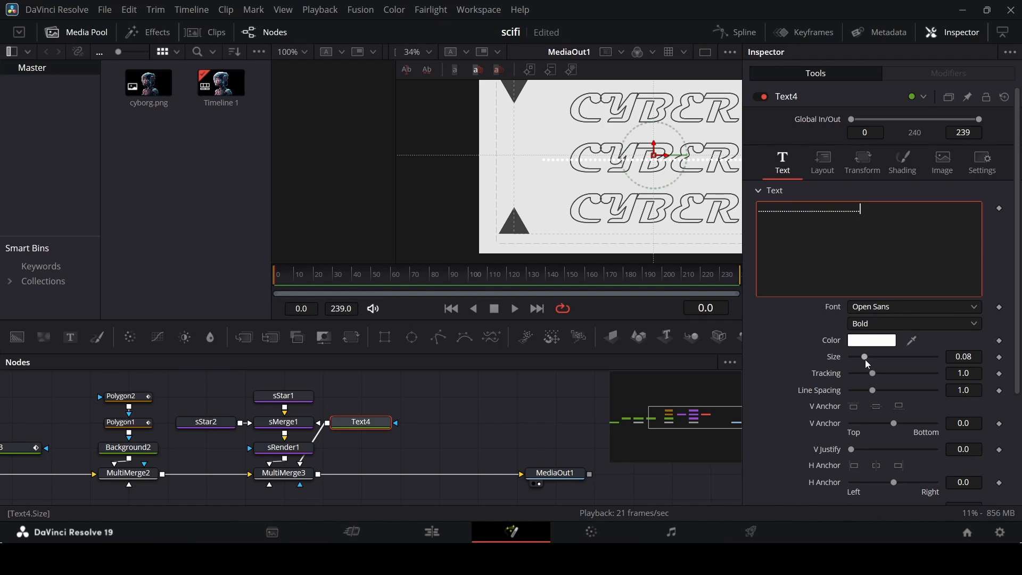
# - Color the dotted text dark gray, #404040, by sampling the lower triangle's color
pyautogui.click(871, 345)
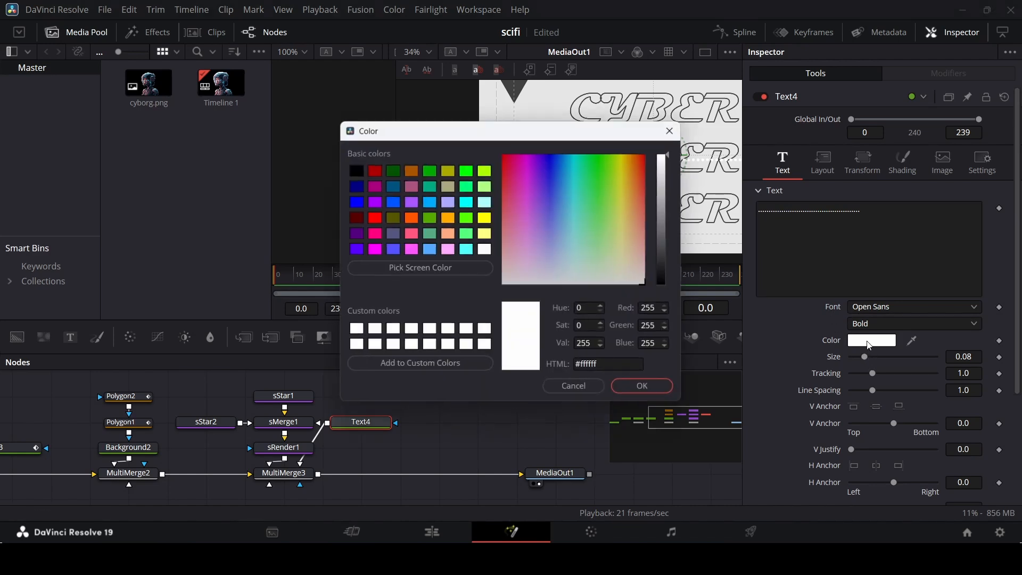
pyautogui.moveTo(666, 250); pyautogui.dragTo(666, 255)
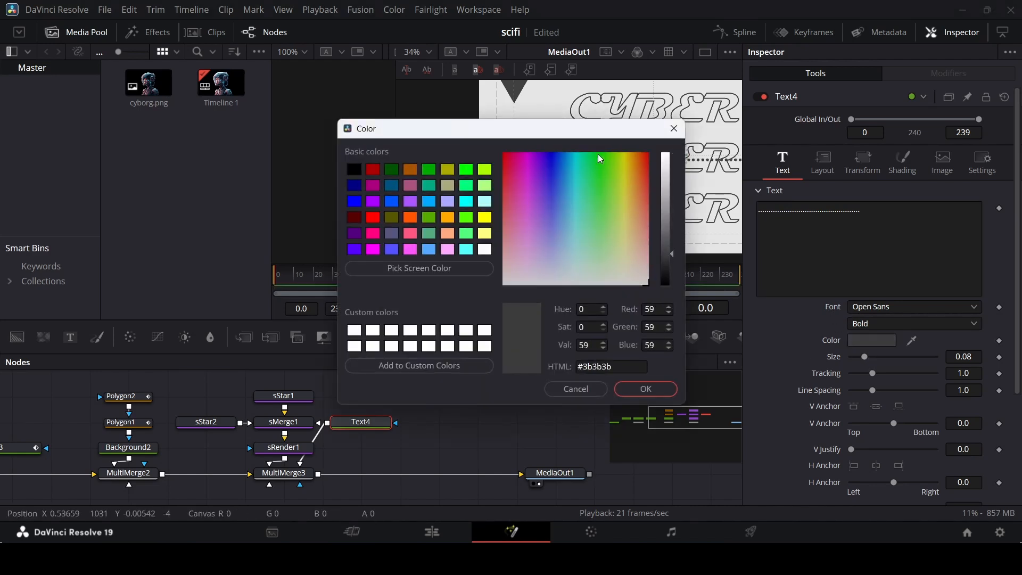
pyautogui.moveTo(582, 134); pyautogui.dragTo(338, 152)
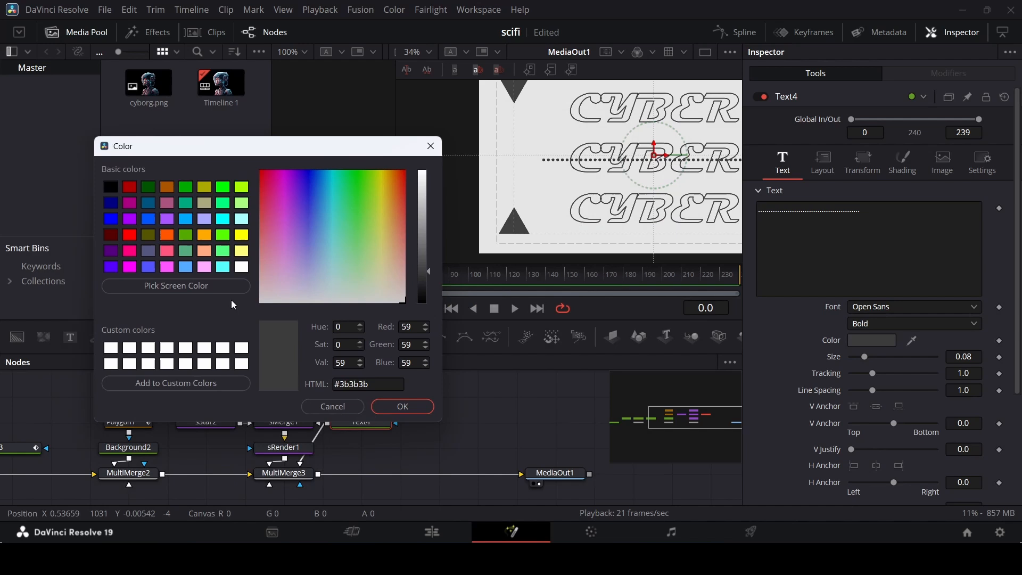
pyautogui.click(180, 285)
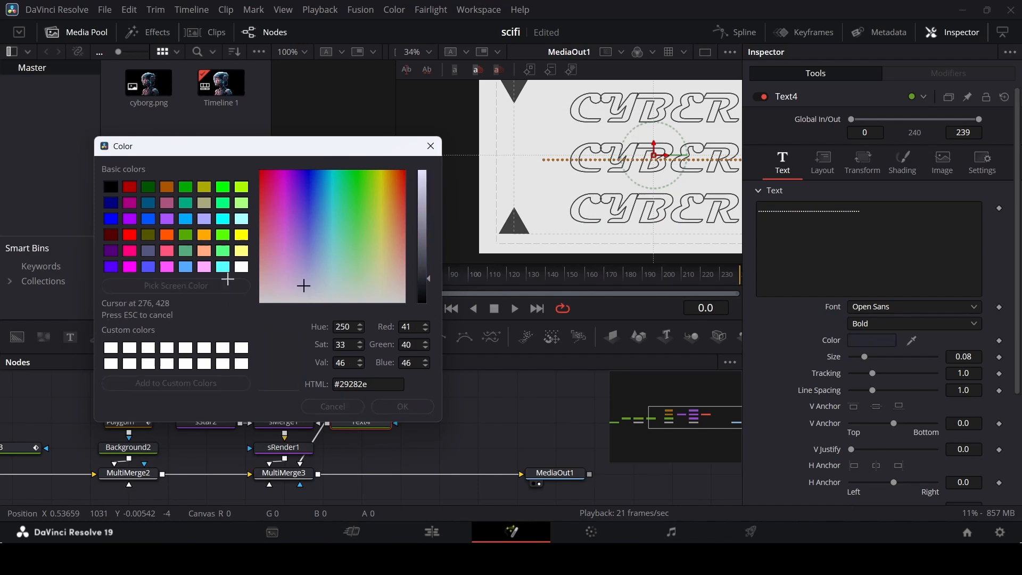
pyautogui.click(517, 226)
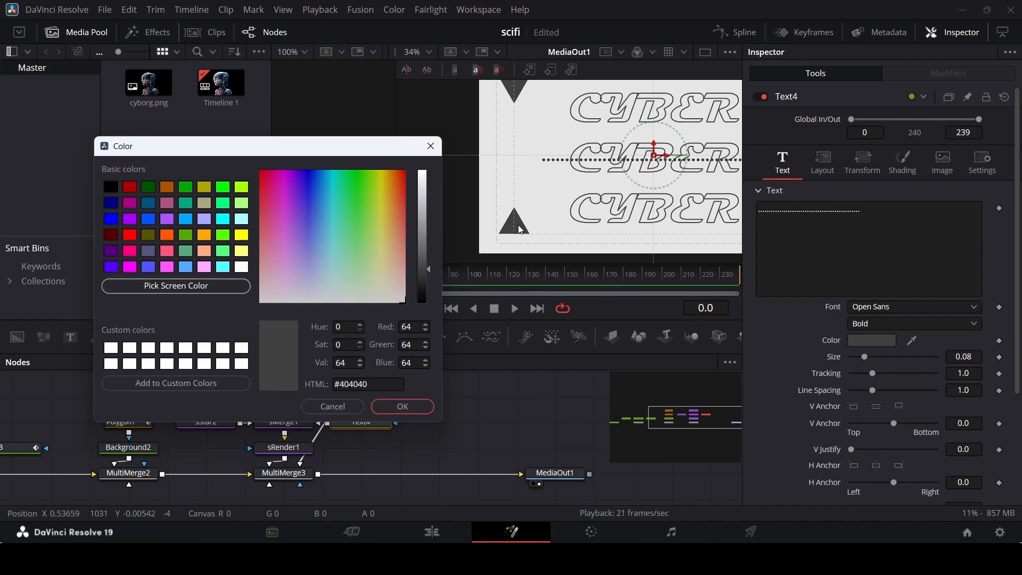
pyautogui.click(396, 408)
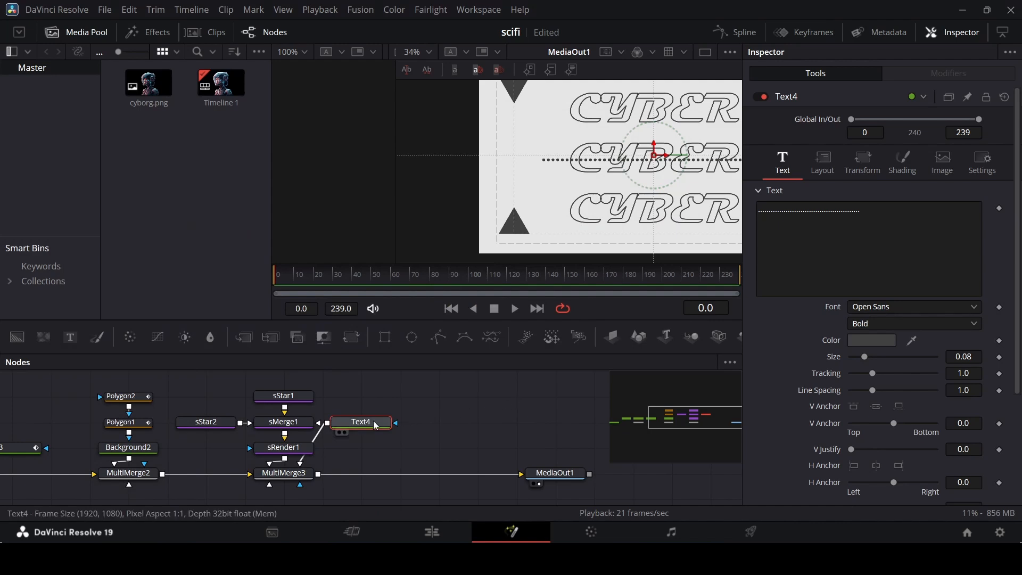
# - Set the dotted text's layout type to Path
pyautogui.click(826, 169)
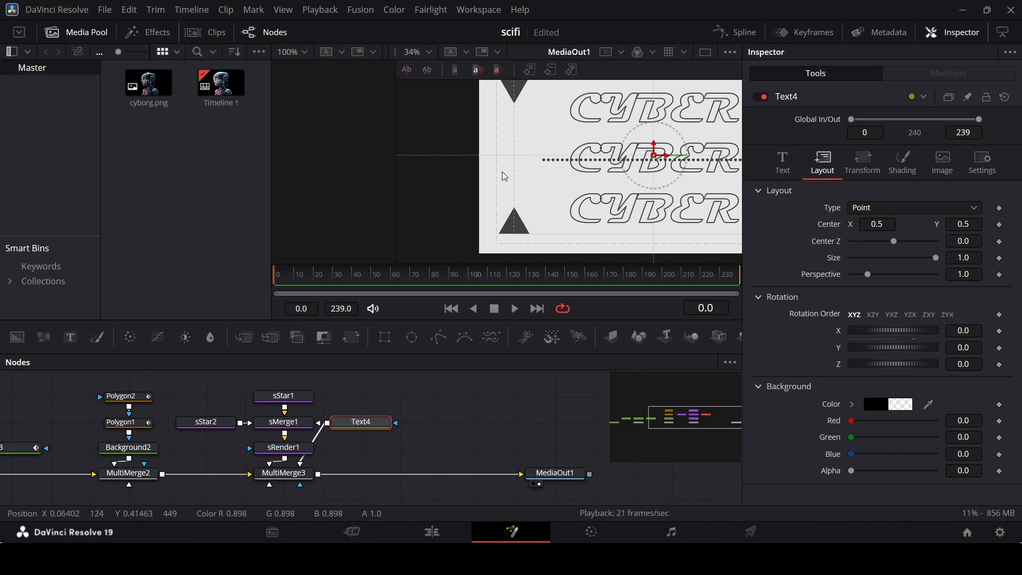
pyautogui.scroll(-2, 519, 173)
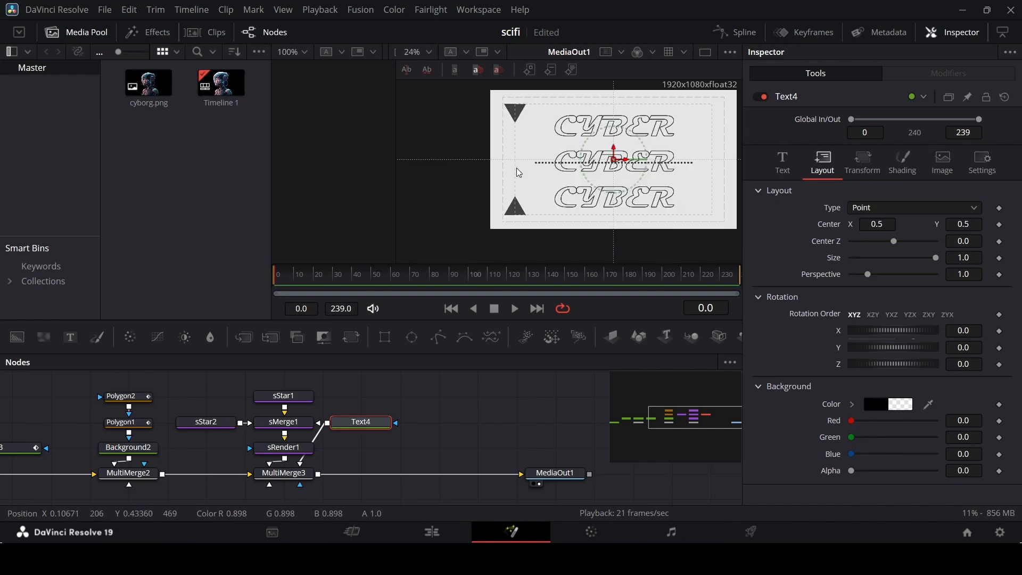
pyautogui.scroll(-1, 518, 160)
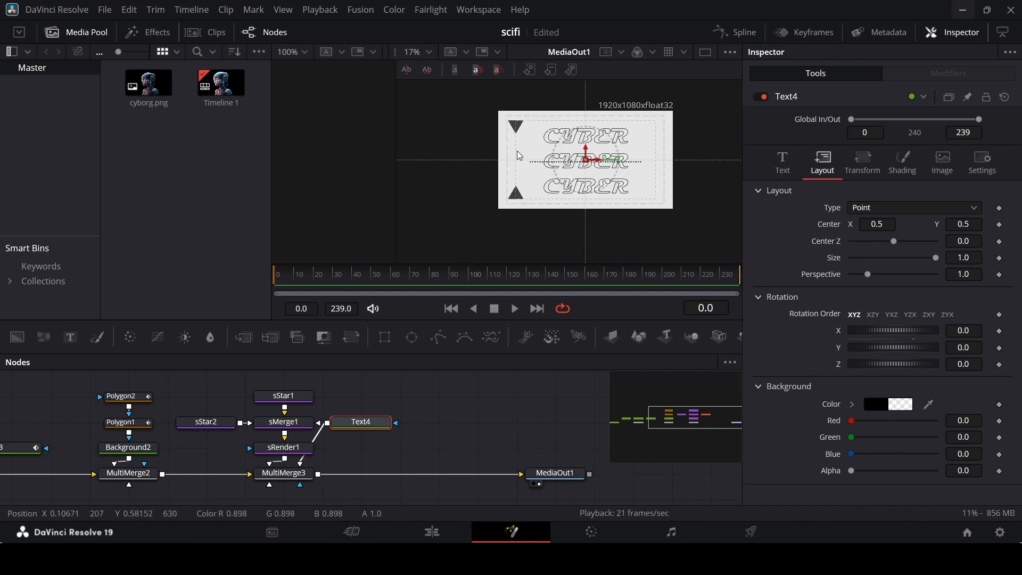
pyautogui.scroll(1, 516, 151)
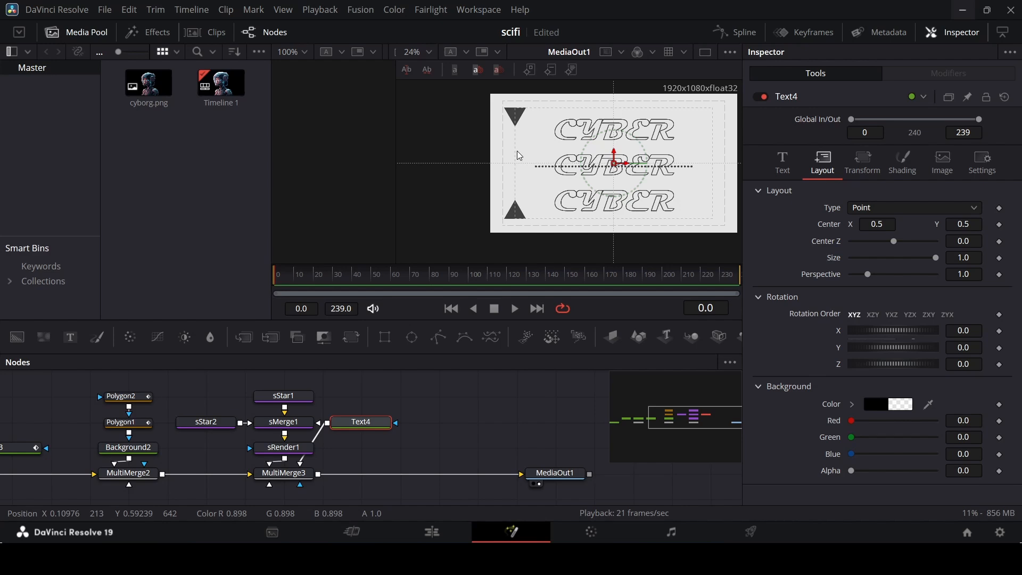
pyautogui.click(873, 211)
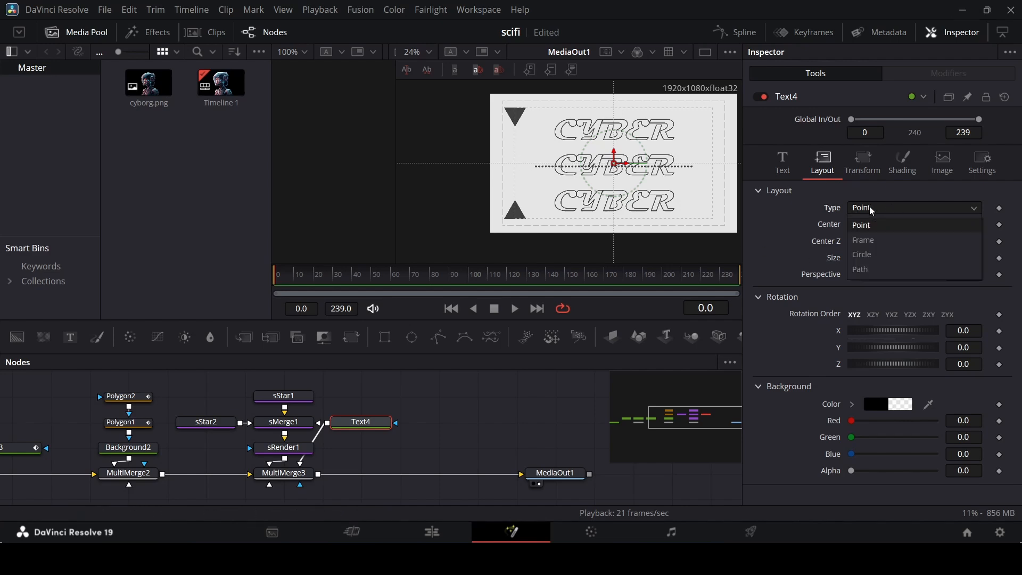
pyautogui.click(873, 270)
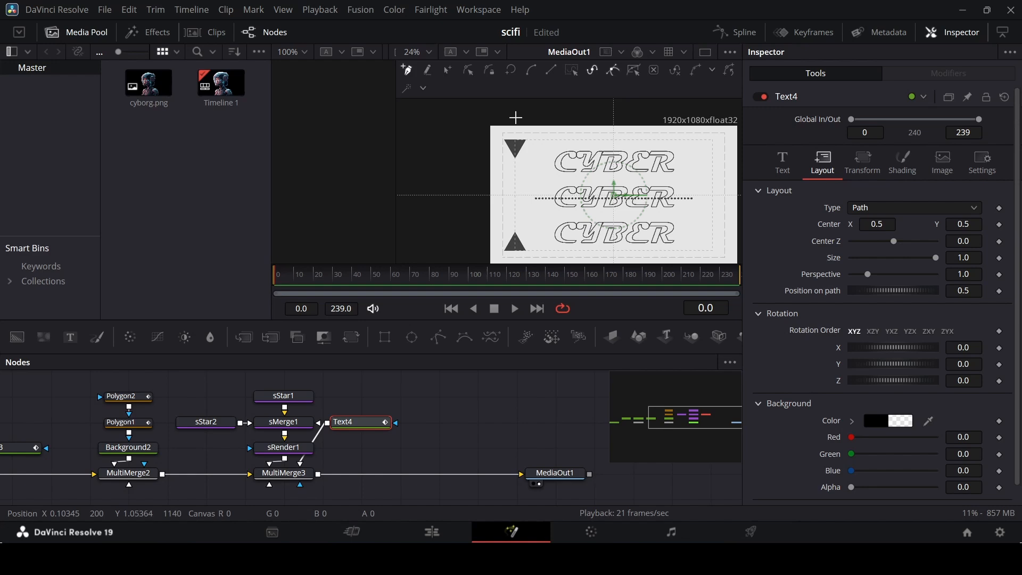
# - Draw a closed rectangular path running vertically through both triangles and around outside the canvas's left edge, with its Center X at 0.503
pyautogui.click(516, 117)
pyautogui.click(477, 117)
pyautogui.scroll(-1, 477, 245)
pyautogui.click(477, 249)
pyautogui.click(517, 250)
pyautogui.scroll(-1, 519, 248)
pyautogui.scroll(2, 542, 240)
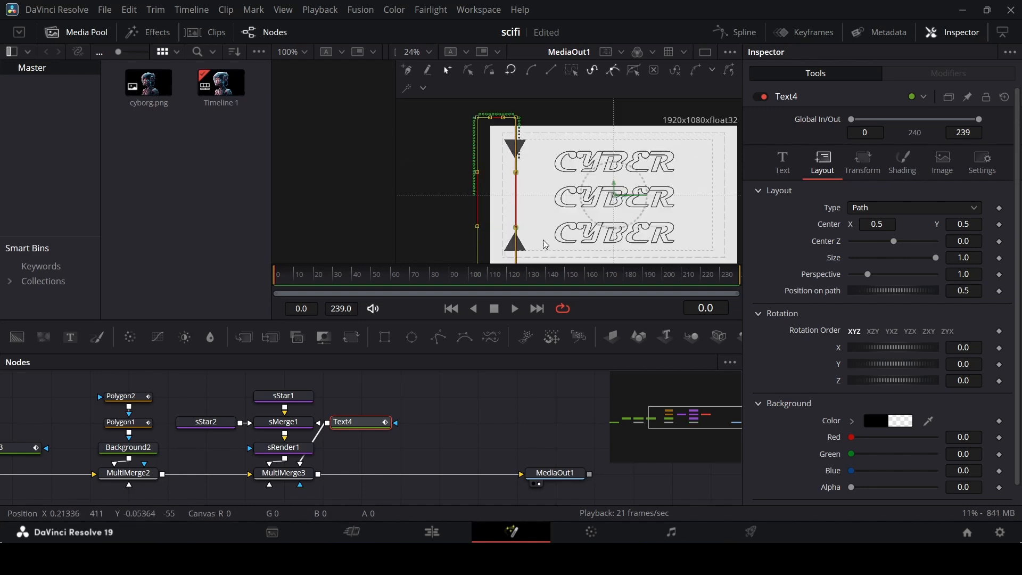
pyautogui.scroll(-1, 548, 220)
pyautogui.scroll(1, 548, 219)
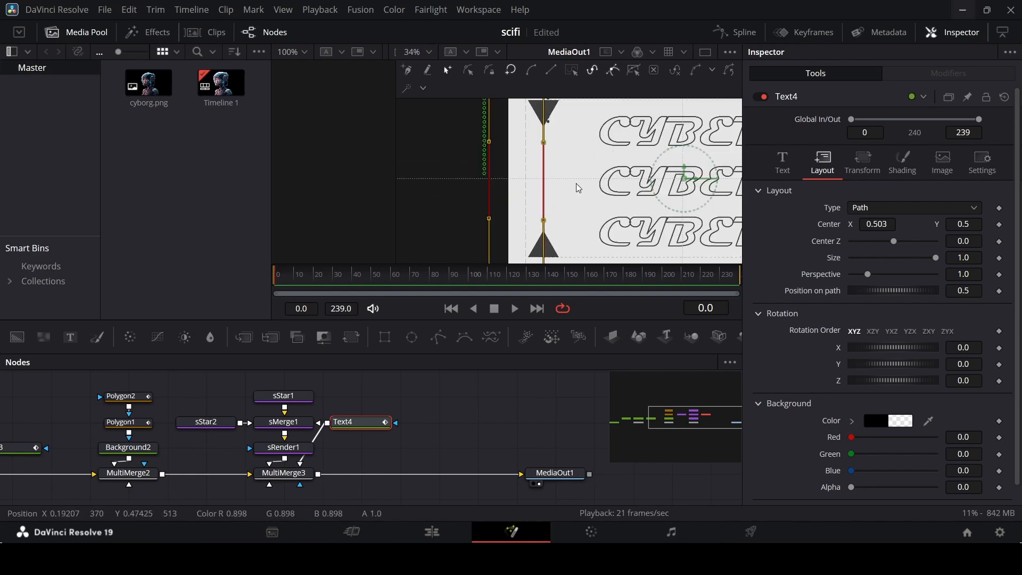
# - Extend Text4's row of dots until it fills the entire closed path, then deselect the node
pyautogui.click(793, 173)
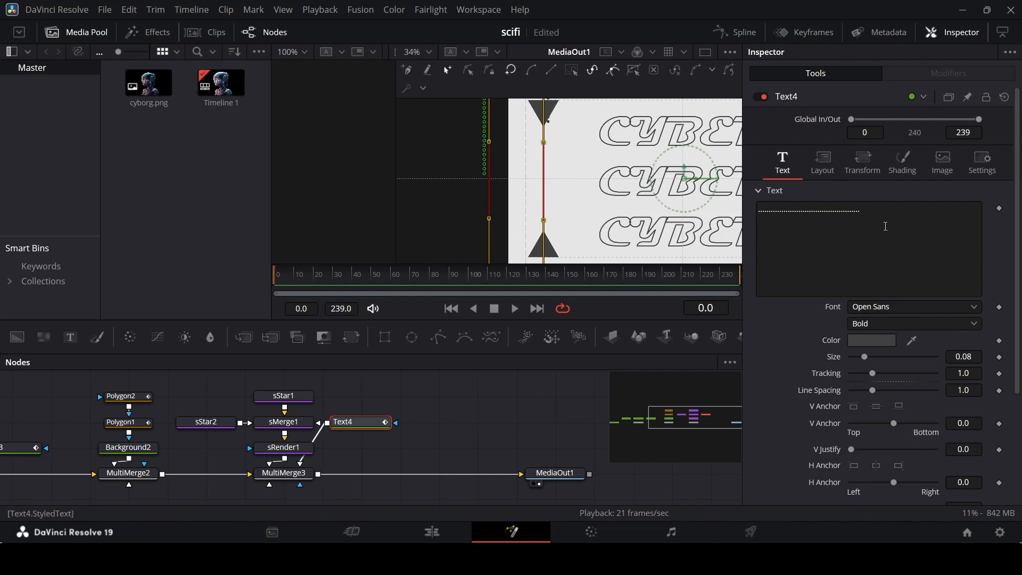
pyautogui.click(886, 226)
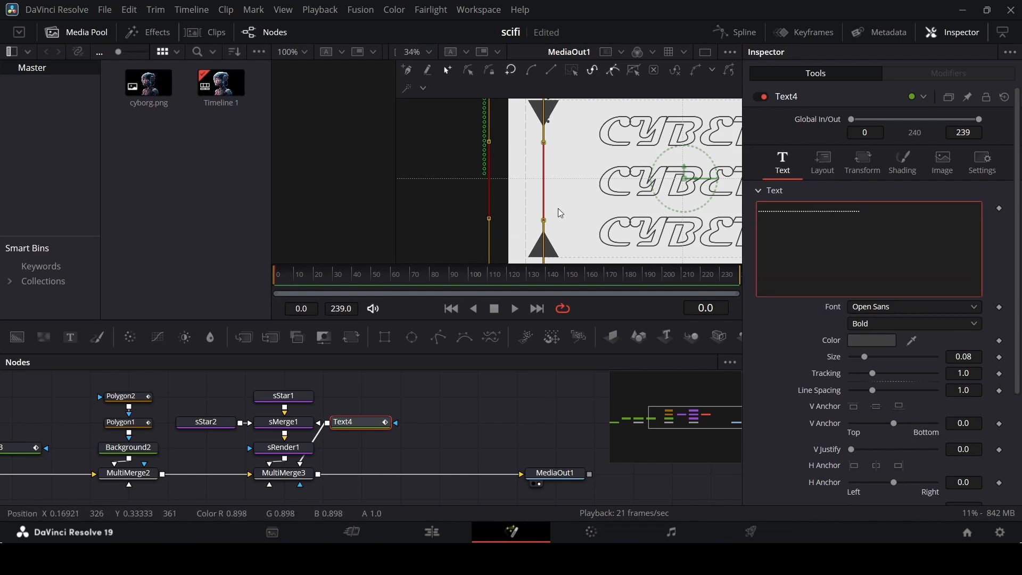
pyautogui.scroll(-2, 561, 212)
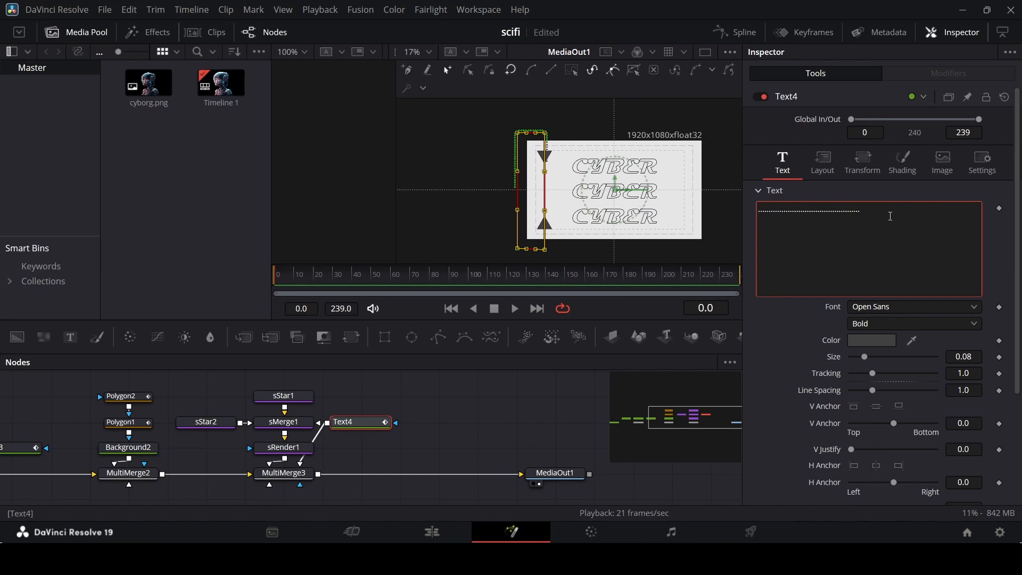
pyautogui.write('..................................................................................................................................')
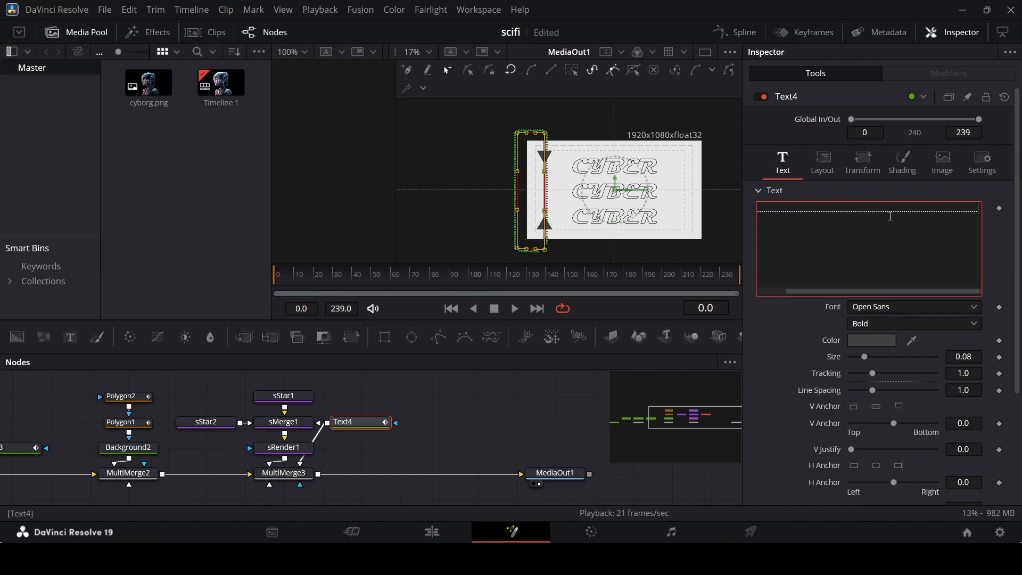
pyautogui.scroll(6, 591, 241)
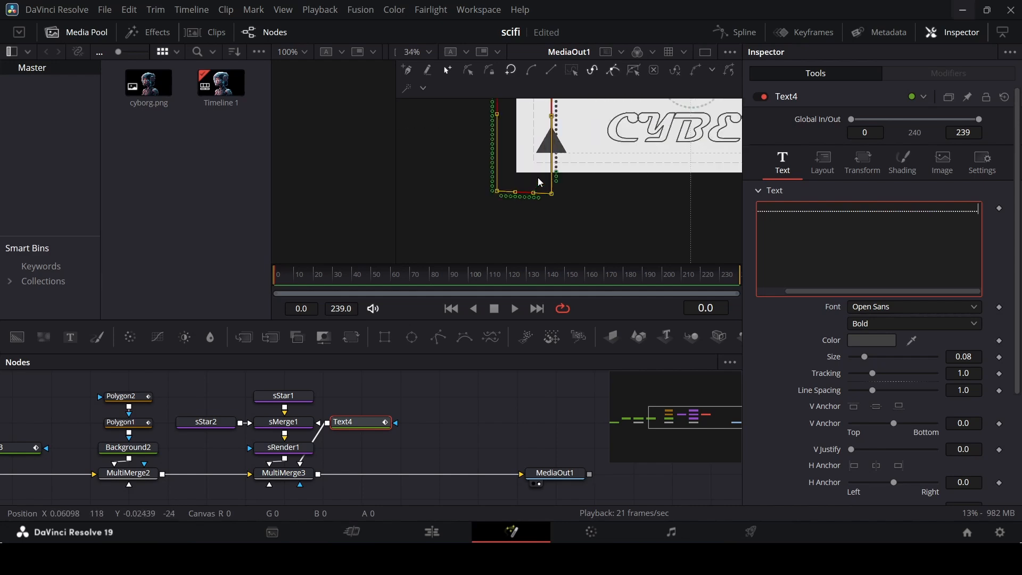
pyautogui.write('......')
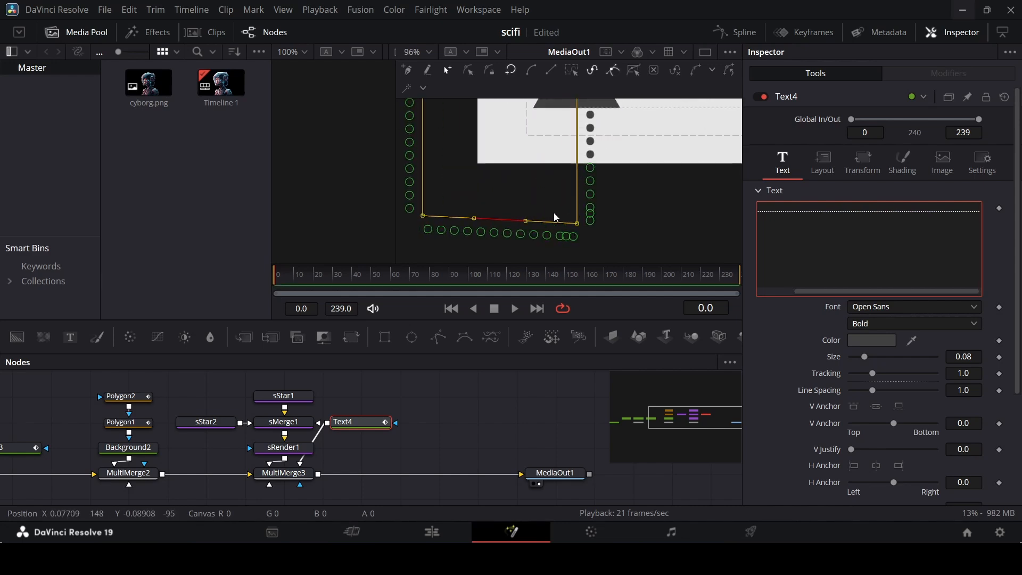
pyautogui.press('BackSpace')
pyautogui.press('BackSpace')
pyautogui.scroll(-6, 542, 174)
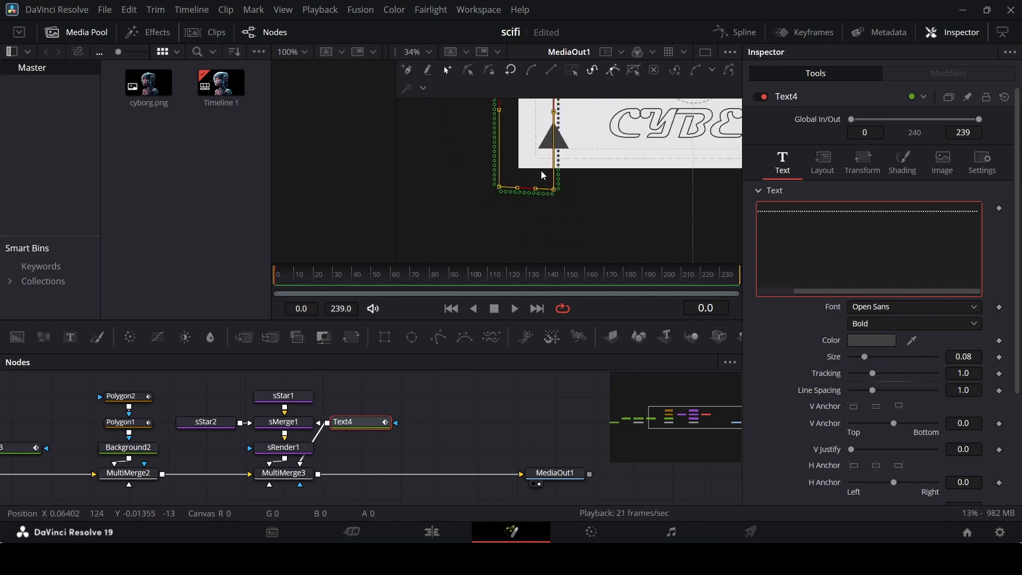
pyautogui.click(533, 429)
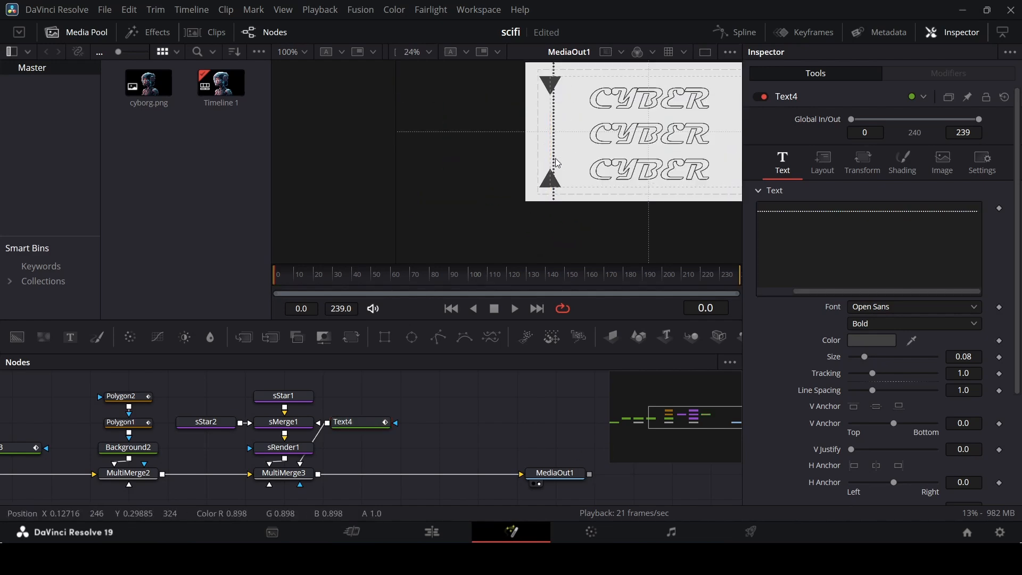
# - Align the dotted column with the triangle tips by setting Text4's layout Center X to 0.49, and check it across the timeline
pyautogui.click(823, 163)
pyautogui.scroll(2, 551, 112)
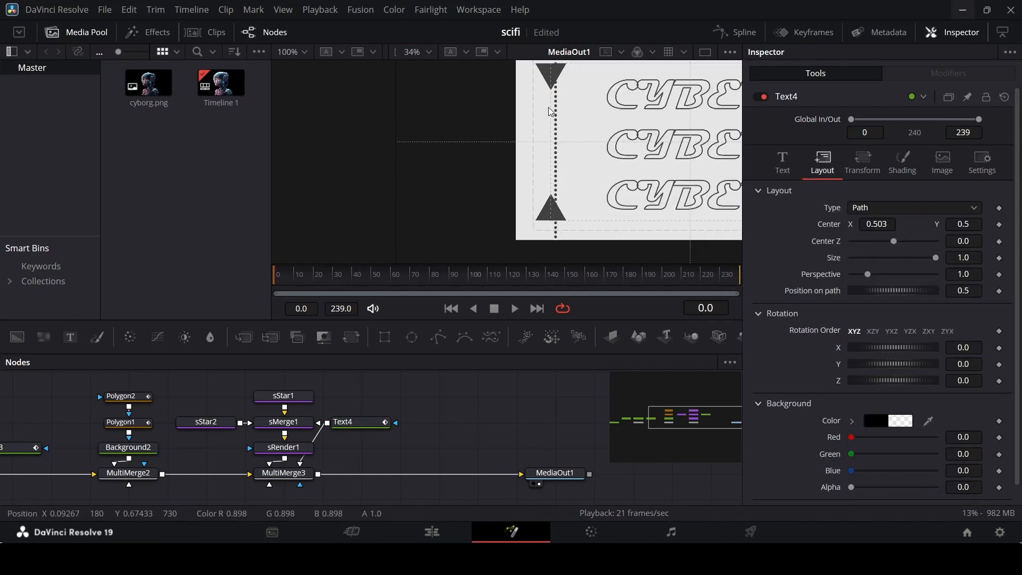
pyautogui.scroll(3, 551, 112)
pyautogui.scroll(-1, 551, 112)
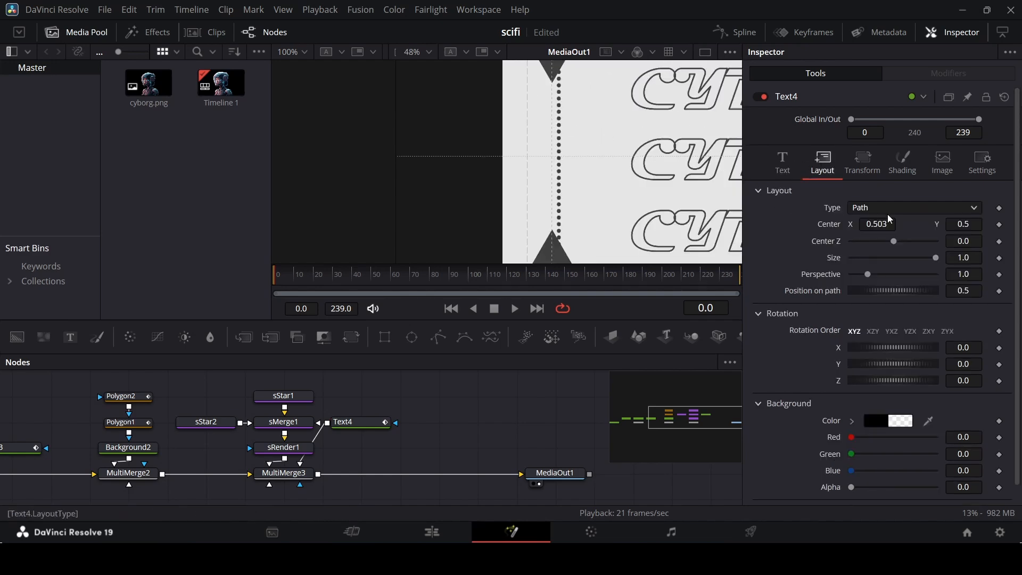
pyautogui.moveTo(890, 220); pyautogui.dragTo(884, 219)
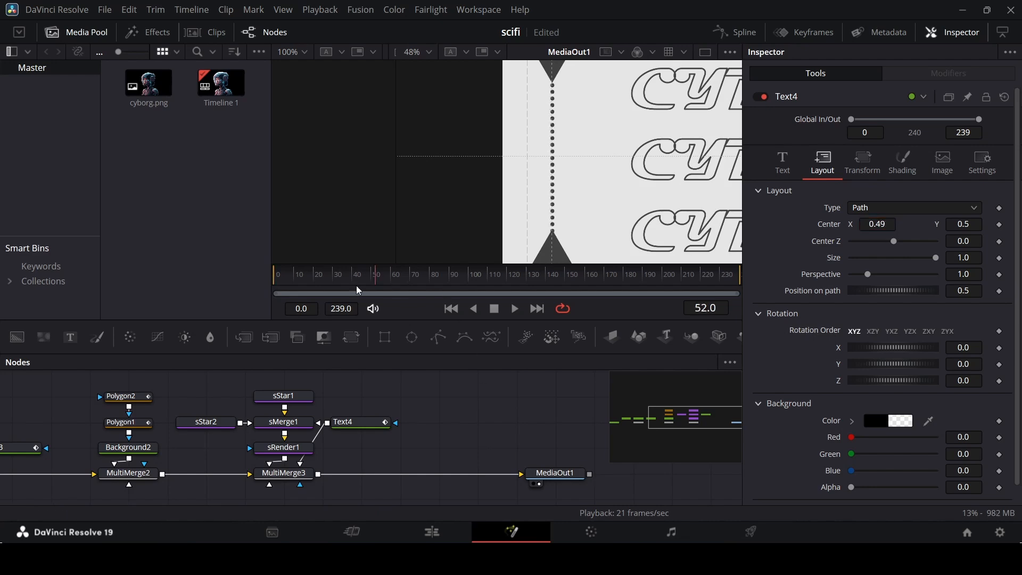
pyautogui.moveTo(359, 291); pyautogui.dragTo(527, 292)
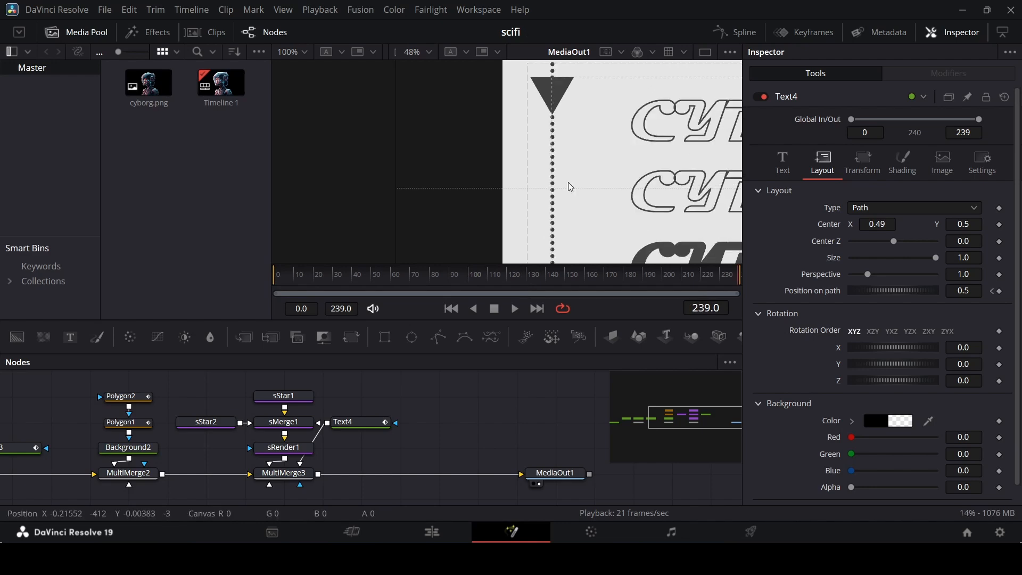
pyautogui.scroll(1, 570, 187)
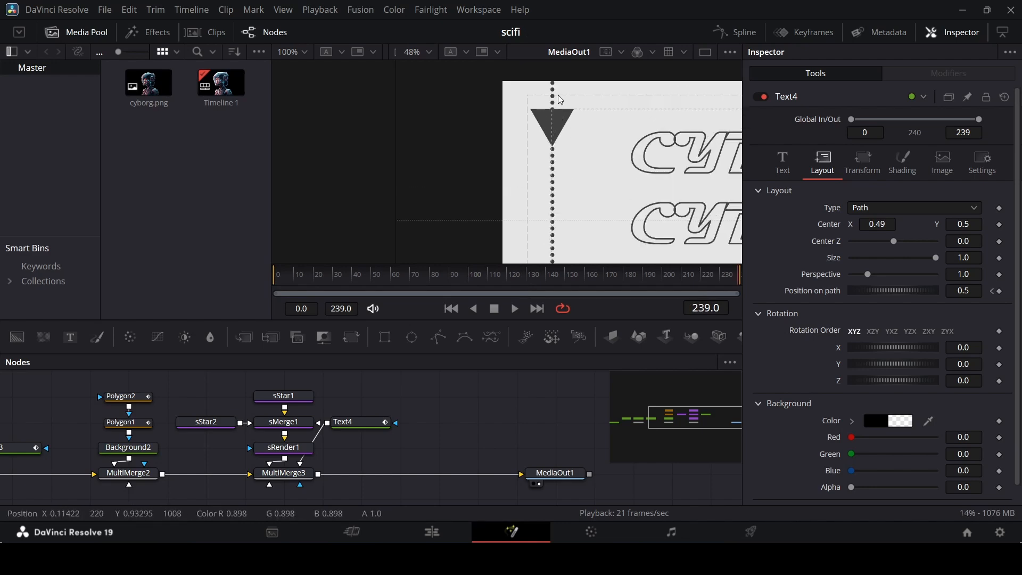
pyautogui.scroll(-2, 562, 154)
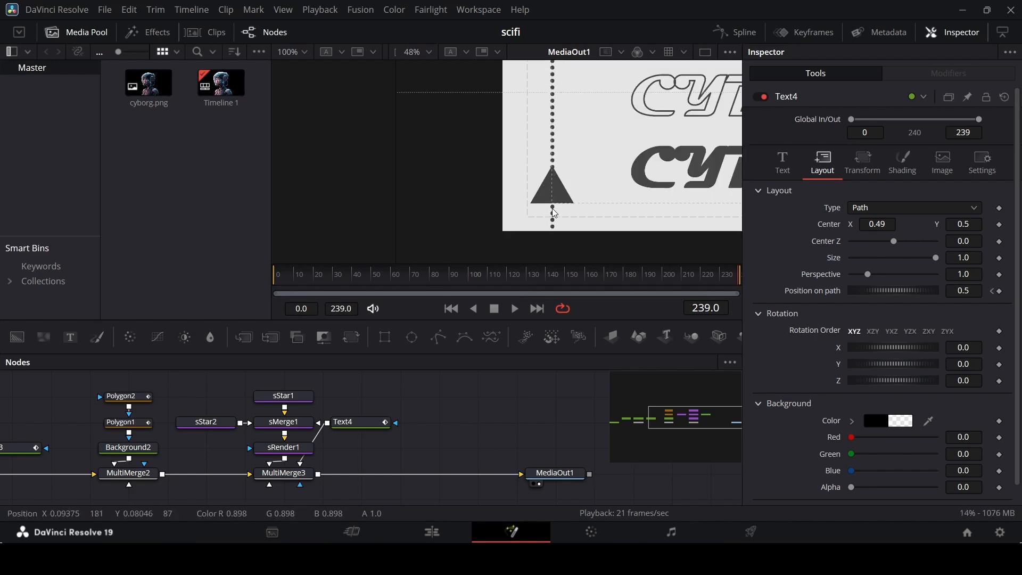
pyautogui.scroll(2, 554, 213)
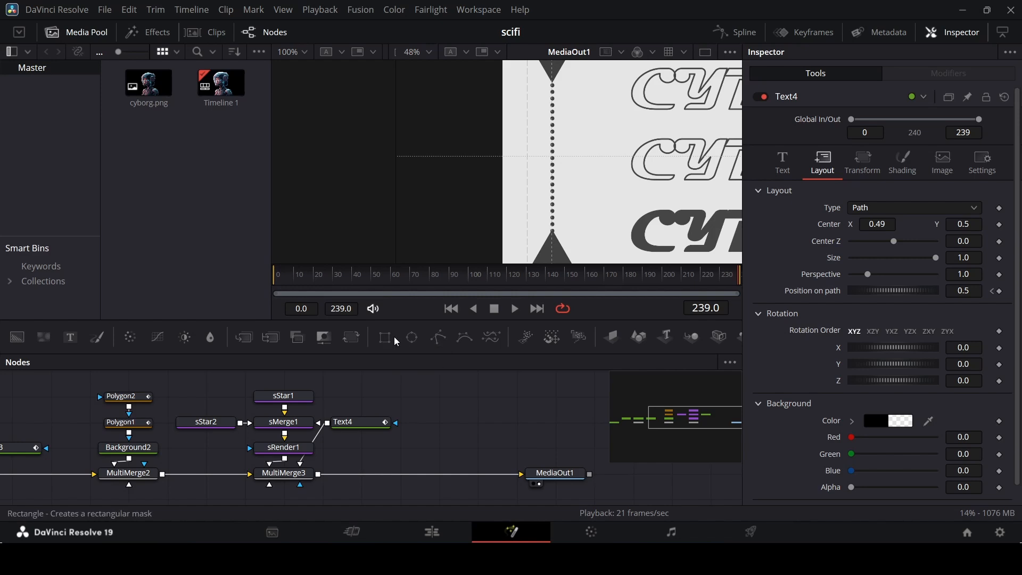
# - Mask Text4 with a Rectangle whose Center X is 0.127, height 0.52 and soft edge 0.0079, limiting the dots to between the triangles
pyautogui.moveTo(385, 337); pyautogui.dragTo(377, 426)
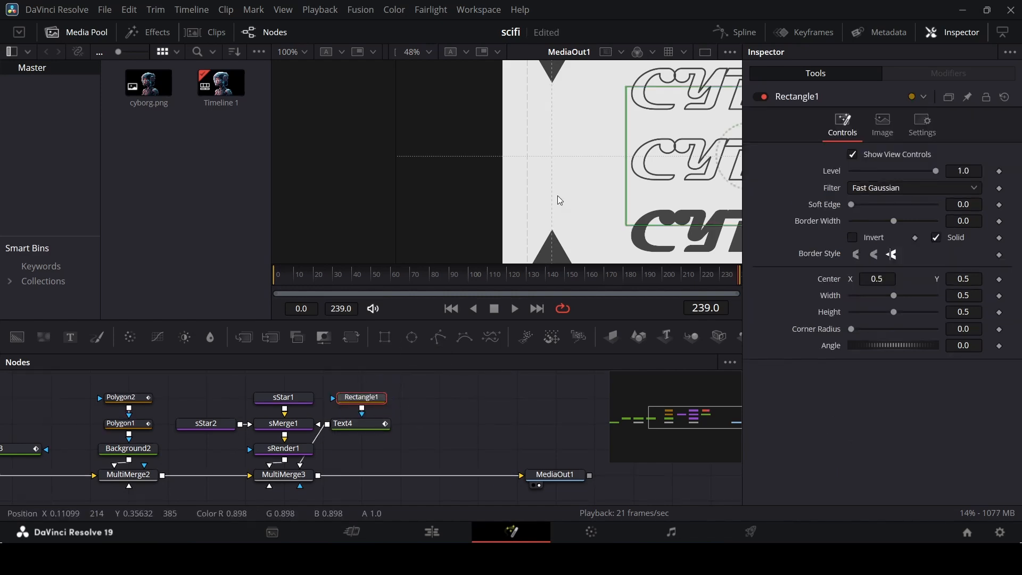
pyautogui.moveTo(877, 279); pyautogui.dragTo(838, 278)
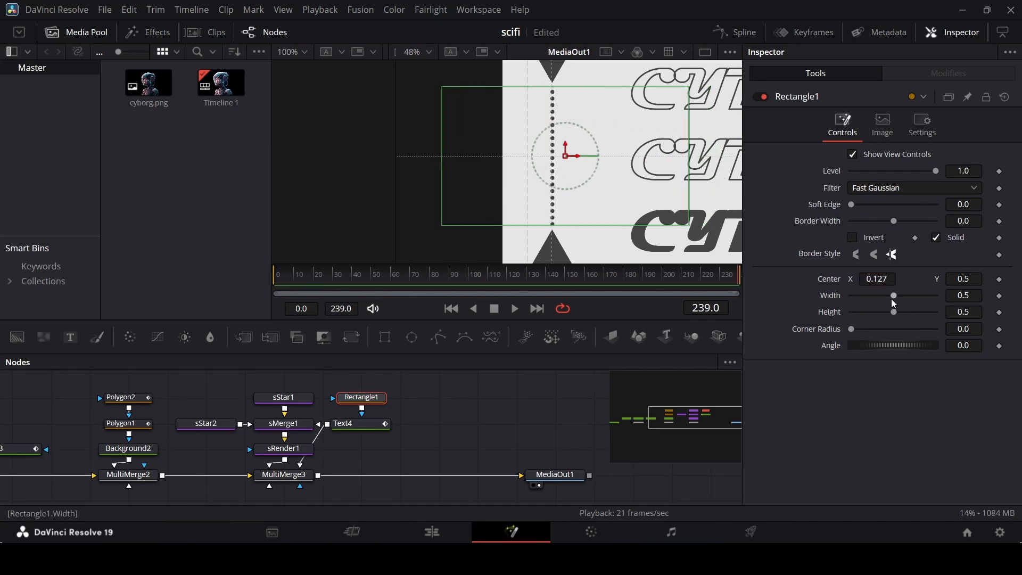
pyautogui.moveTo(895, 313); pyautogui.dragTo(898, 316)
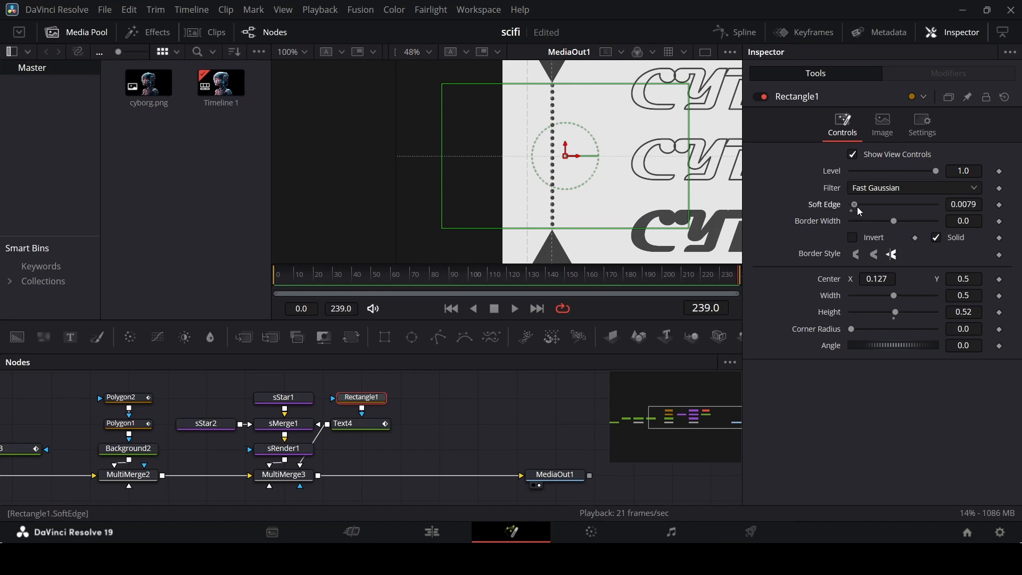
pyautogui.click(540, 395)
pyautogui.press('Home')
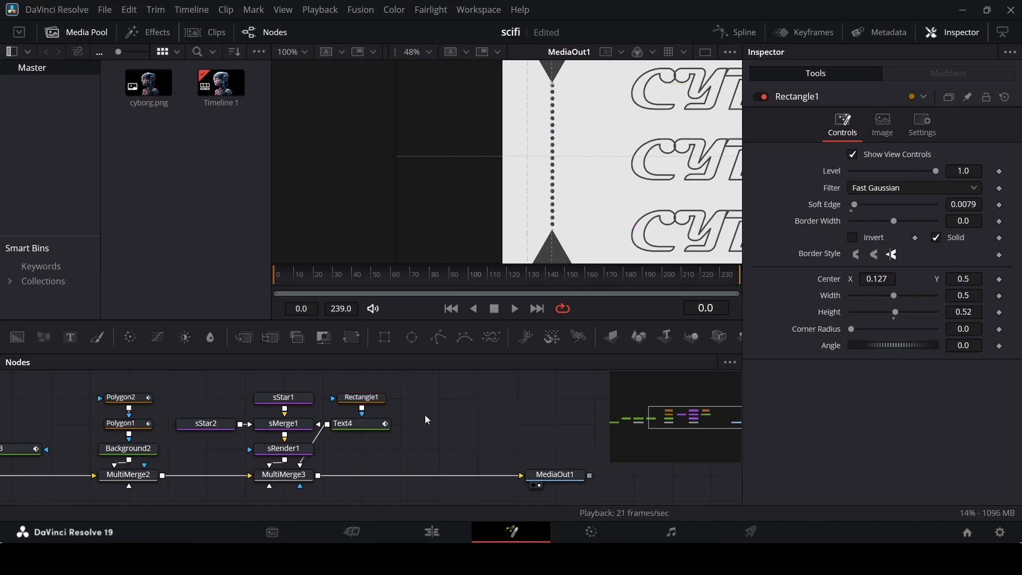
# - Keyframe Text4's position on path from 0.5 at frame 0 to 1.0 at frame 239, and play back the moving dots
pyautogui.click(374, 434)
pyautogui.click(326, 289)
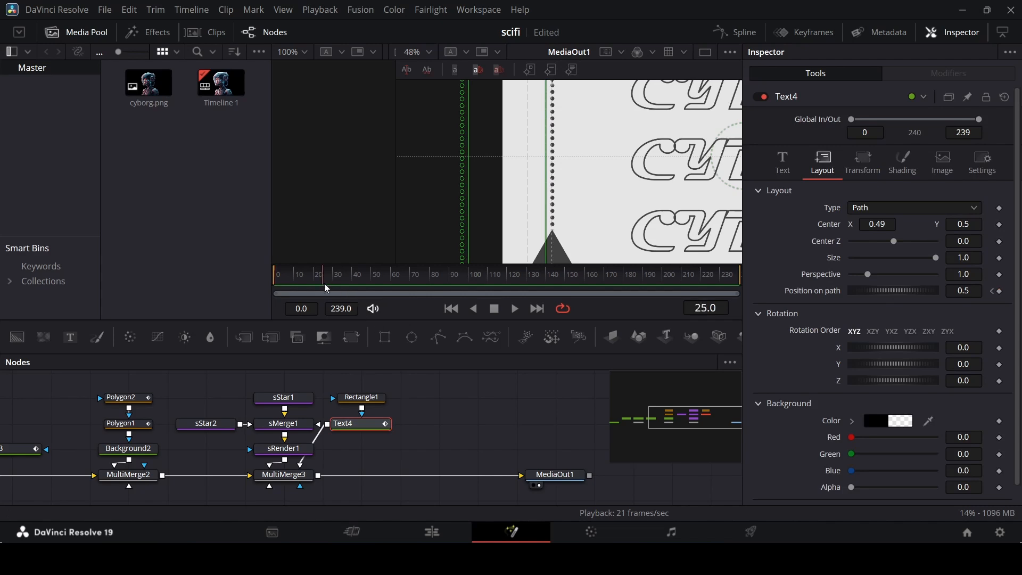
pyautogui.click(1000, 296)
pyautogui.press('End')
pyautogui.doubleClick(963, 292)
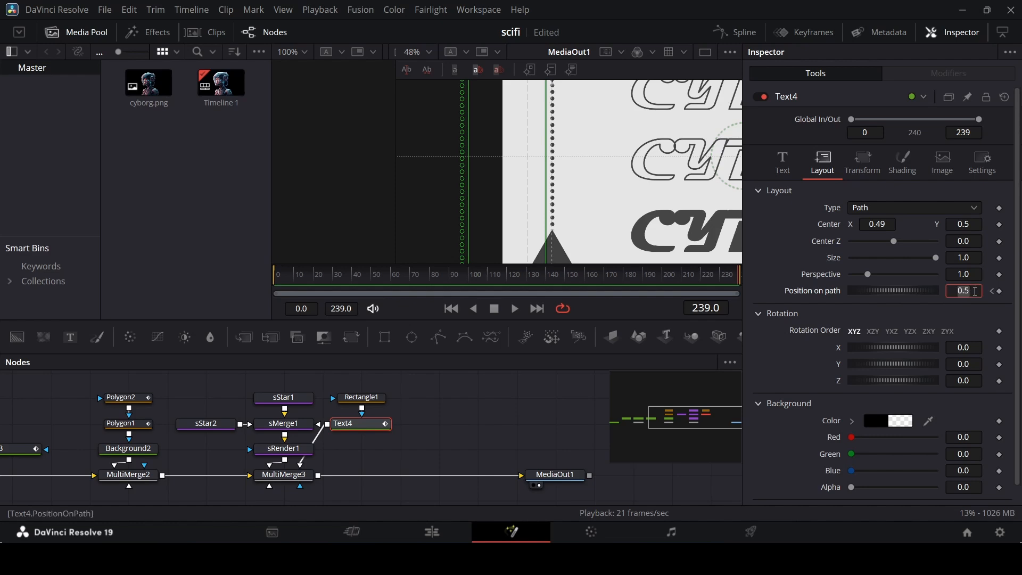
pyautogui.write('1')
pyautogui.press('Tab')
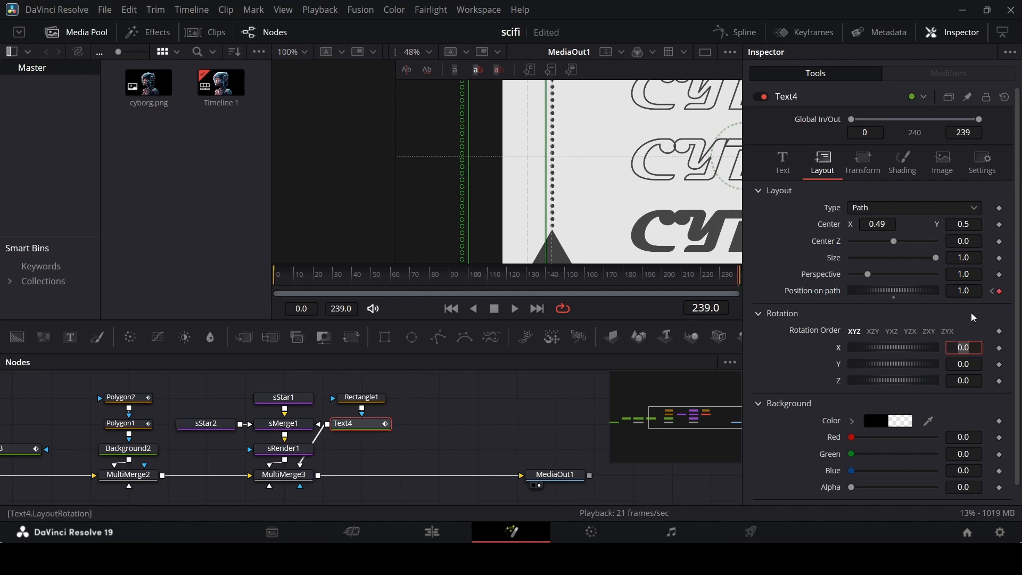
pyautogui.click(618, 376)
pyautogui.click(571, 396)
pyautogui.moveTo(636, 419); pyautogui.dragTo(702, 424)
pyautogui.press('space')
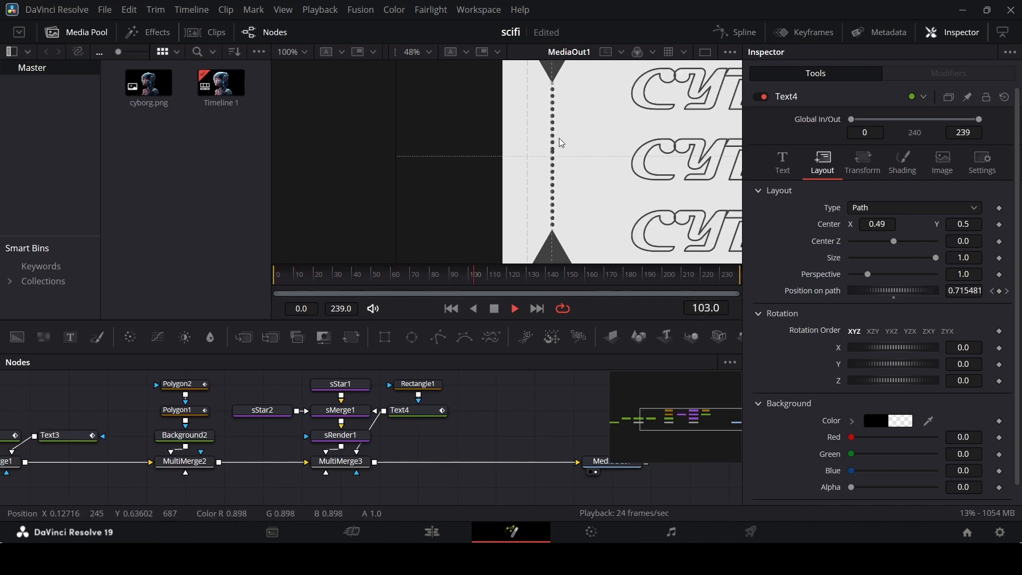
pyautogui.press('space')
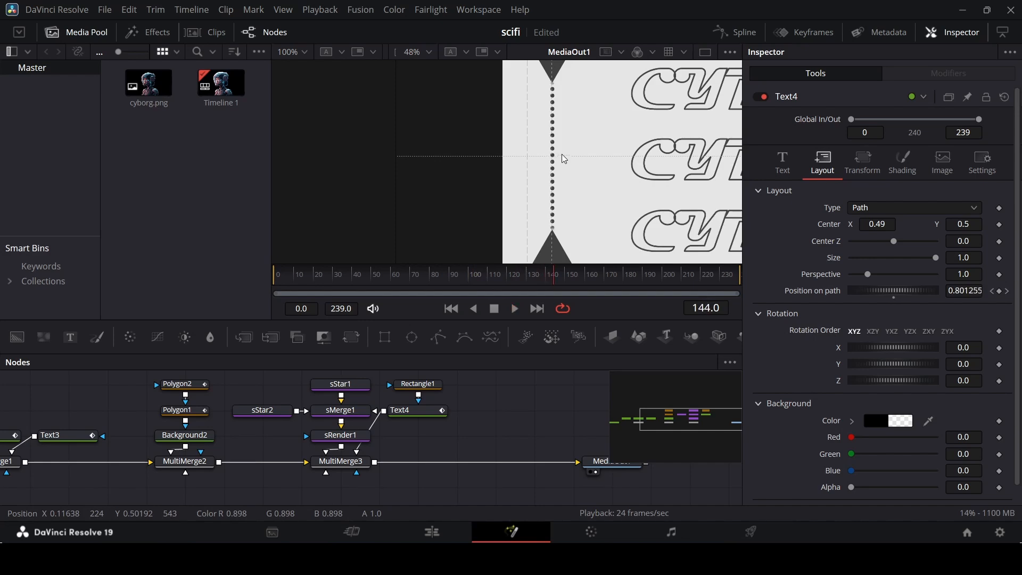
# - Close the gap in the dotted line around frame 118 by setting Text4's tracking to 1.002, and replay the animation
pyautogui.click(536, 277)
pyautogui.click(504, 277)
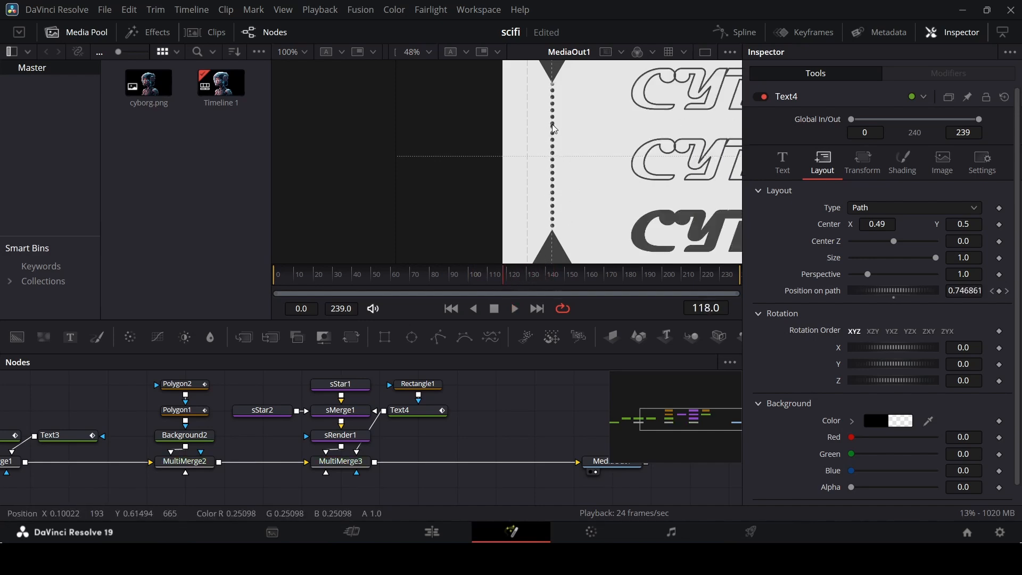
pyautogui.scroll(8, 554, 130)
pyautogui.click(784, 162)
pyautogui.click(937, 210)
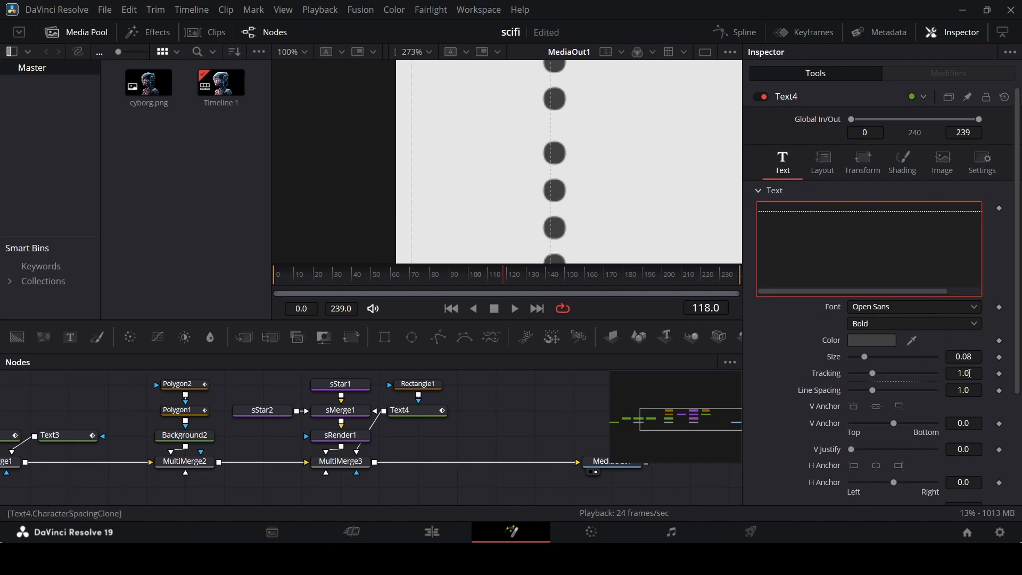
pyautogui.moveTo(969, 373); pyautogui.dragTo(969, 373)
pyautogui.scroll(-2, 586, 185)
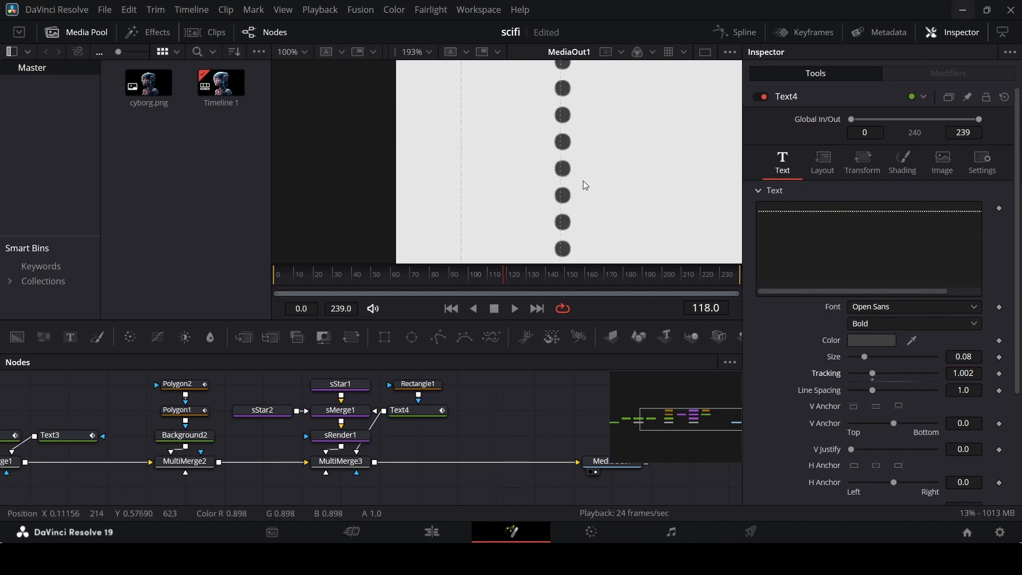
pyautogui.scroll(-9, 586, 186)
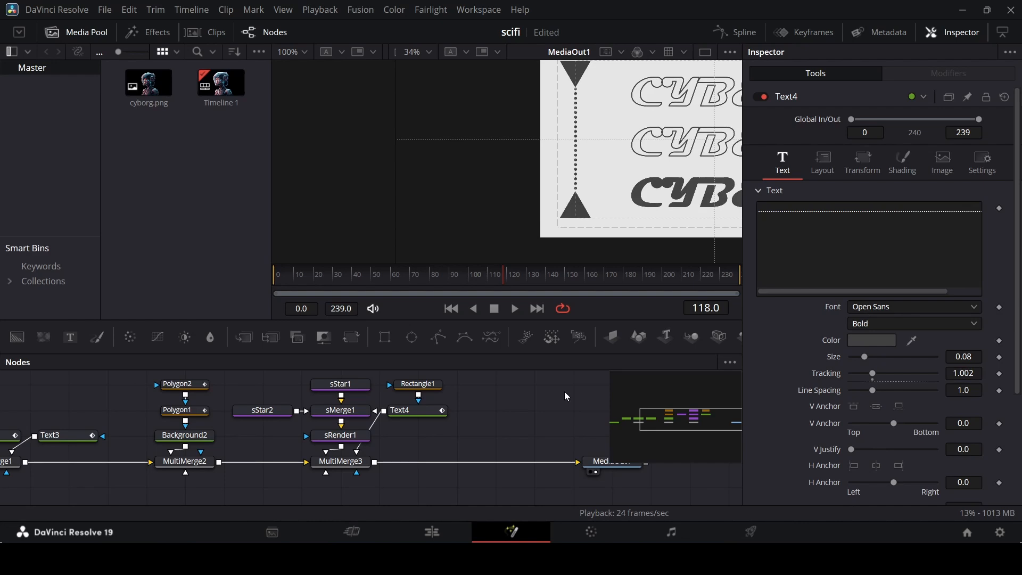
pyautogui.press('space')
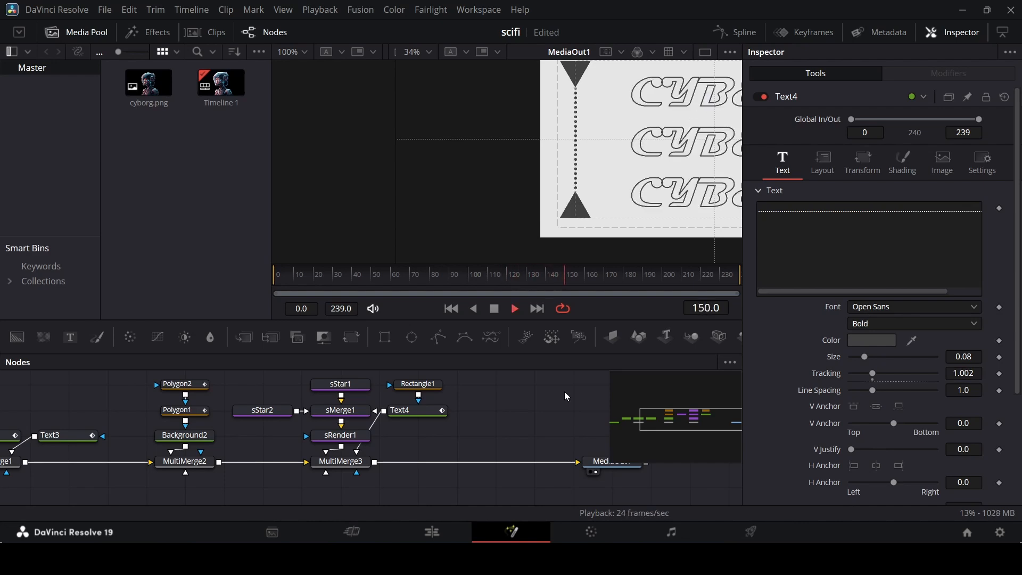
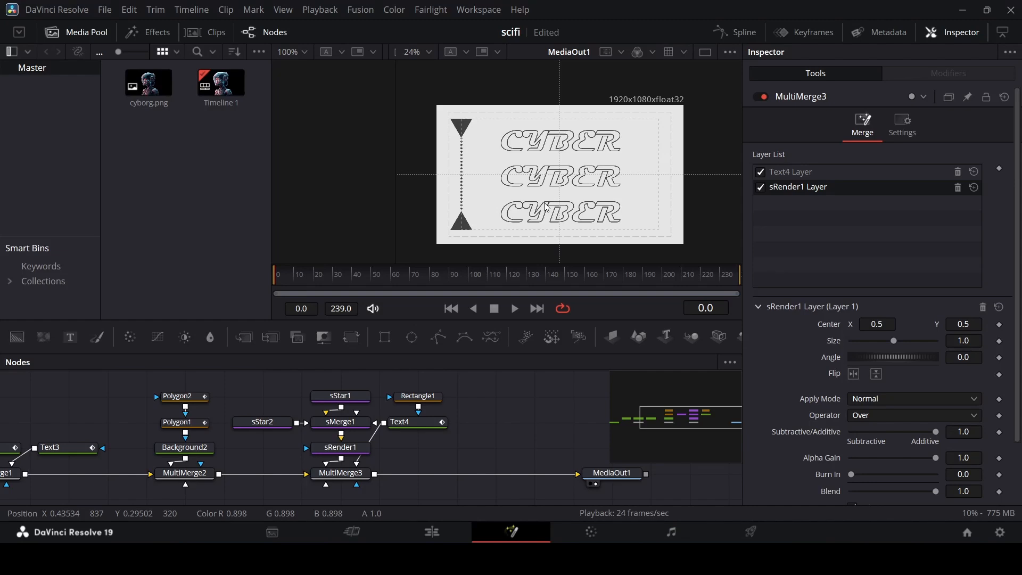
# - Add an sPolygon node above sStar2 and connect its output to sMerge1
pyautogui.scroll(3, 481, 433)
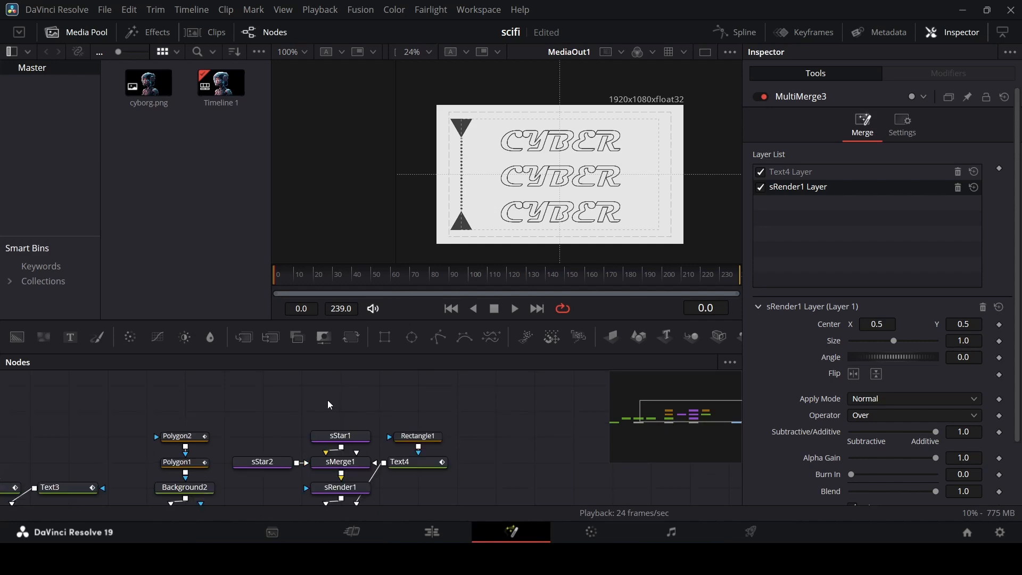
pyautogui.hotkey('shift', 'space')
pyautogui.write('spol')
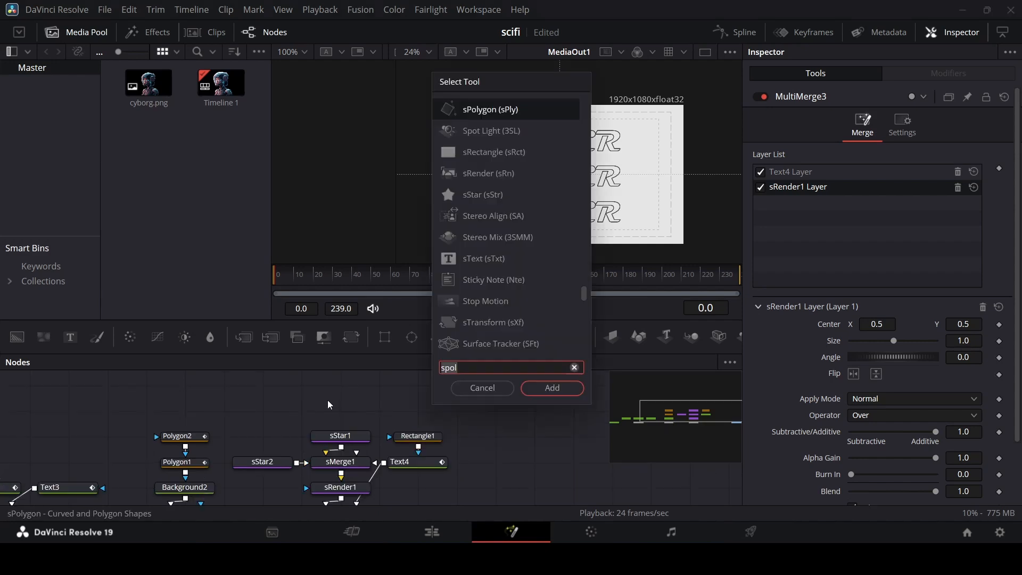
pyautogui.press('Return')
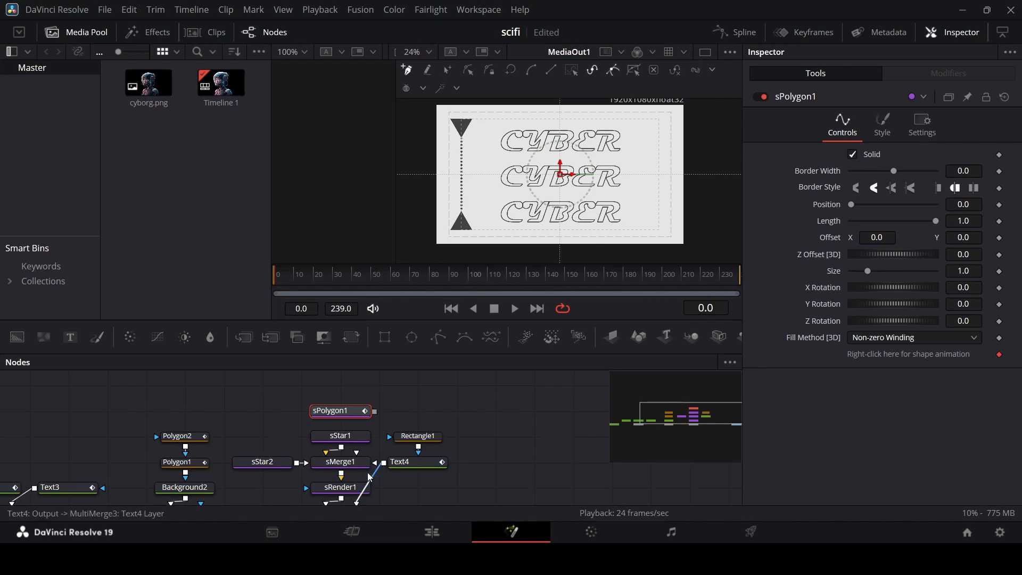
pyautogui.moveTo(346, 421); pyautogui.dragTo(268, 446)
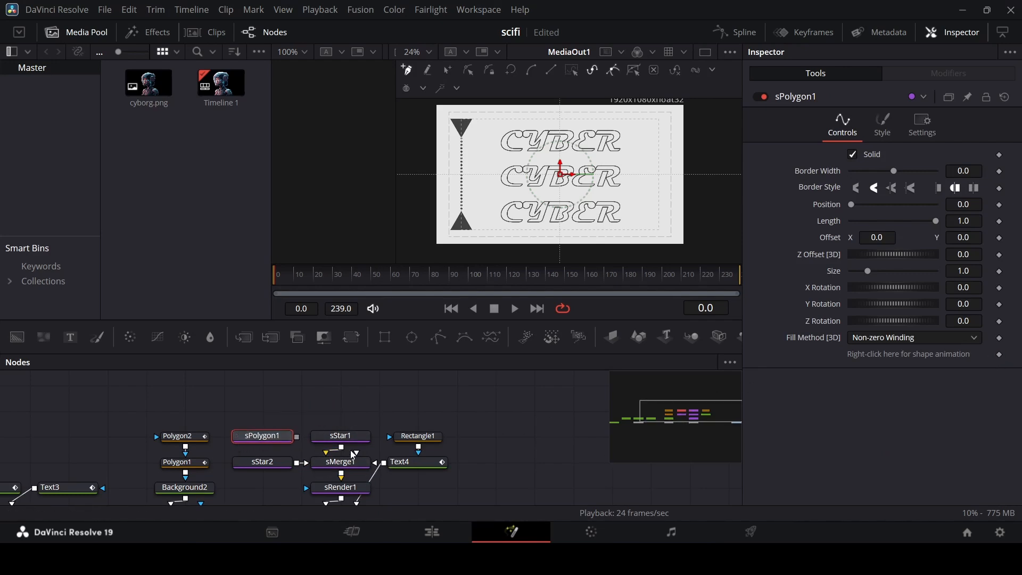
pyautogui.moveTo(297, 437); pyautogui.dragTo(325, 462)
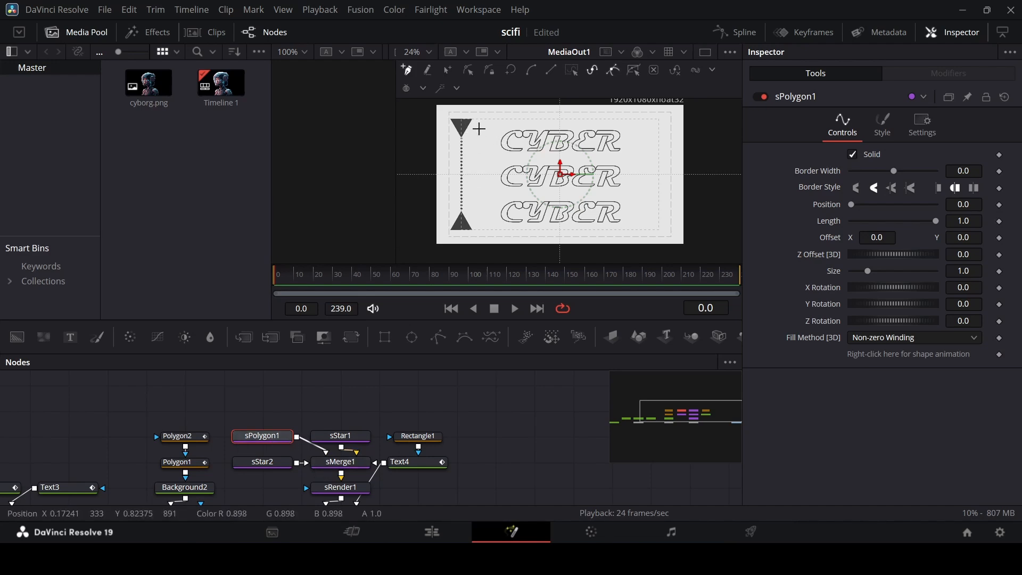
# - Draw a closed bracket-shaped polygon with a trapezoidal notch in its underside, just right of the upper triangle and above the first CYBER text
pyautogui.scroll(2, 479, 130)
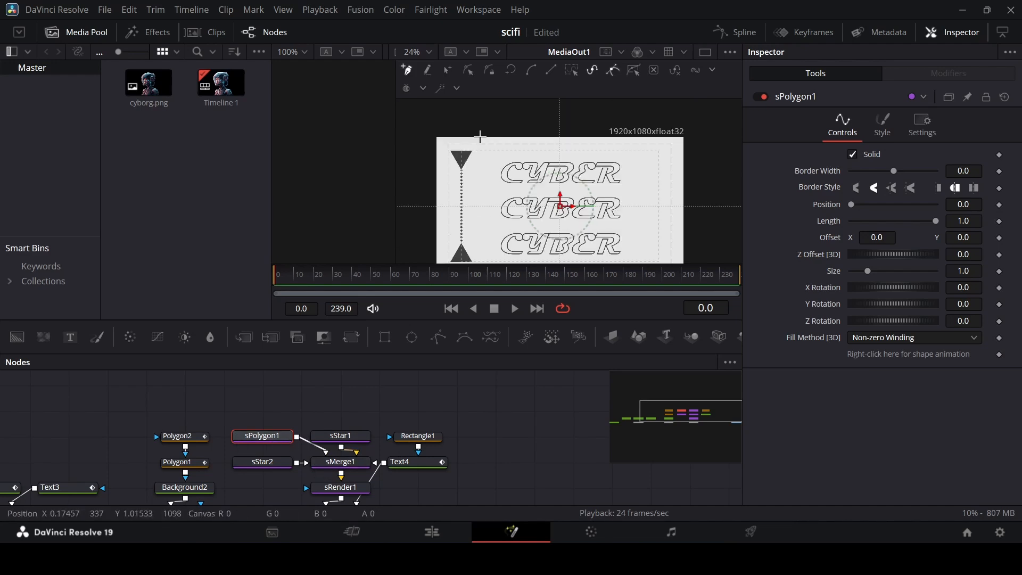
pyautogui.scroll(4, 479, 149)
pyautogui.click(474, 152)
pyautogui.click(605, 151)
pyautogui.click(605, 179)
pyautogui.click(581, 178)
pyautogui.hotkey('ctrl', 'z')
pyautogui.hotkey('ctrl', 'z')
pyautogui.click(605, 185)
pyautogui.click(582, 185)
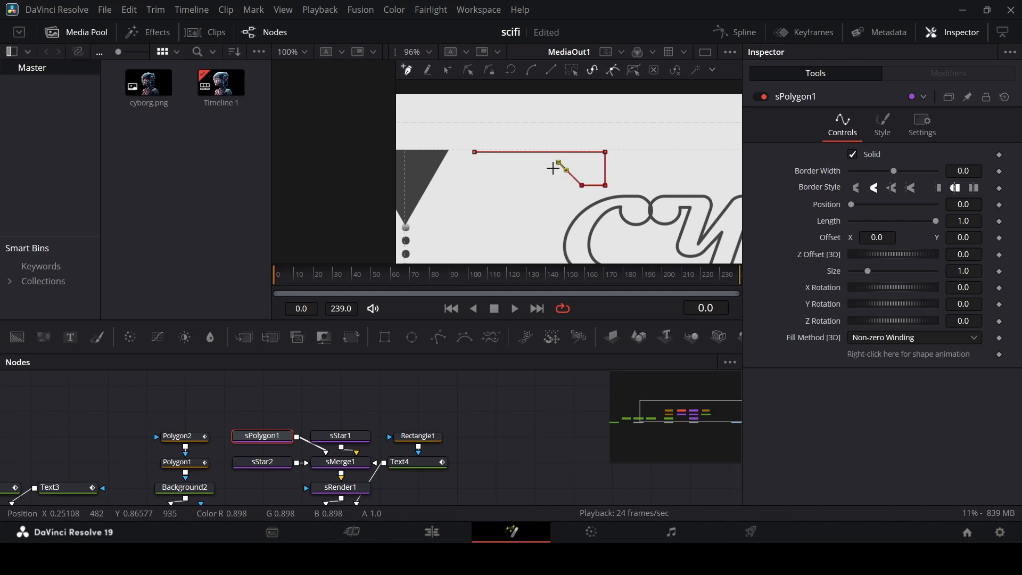
pyautogui.click(513, 162)
pyautogui.click(491, 184)
pyautogui.click(474, 183)
pyautogui.click(474, 152)
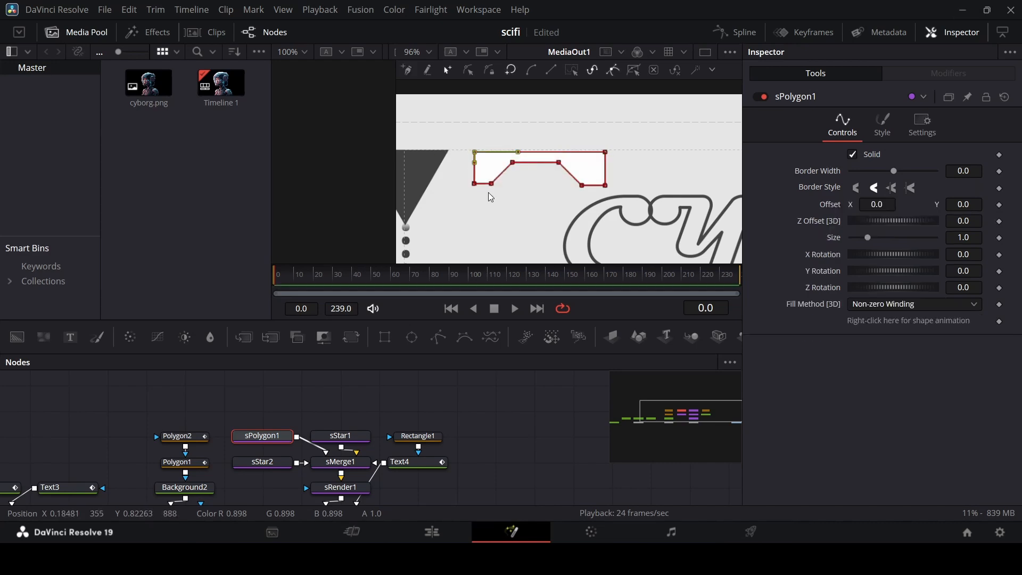
# - Color the bracket-shaped polygon dark gray, RGB 0.252, by sampling the upper triangle's color
pyautogui.click(887, 134)
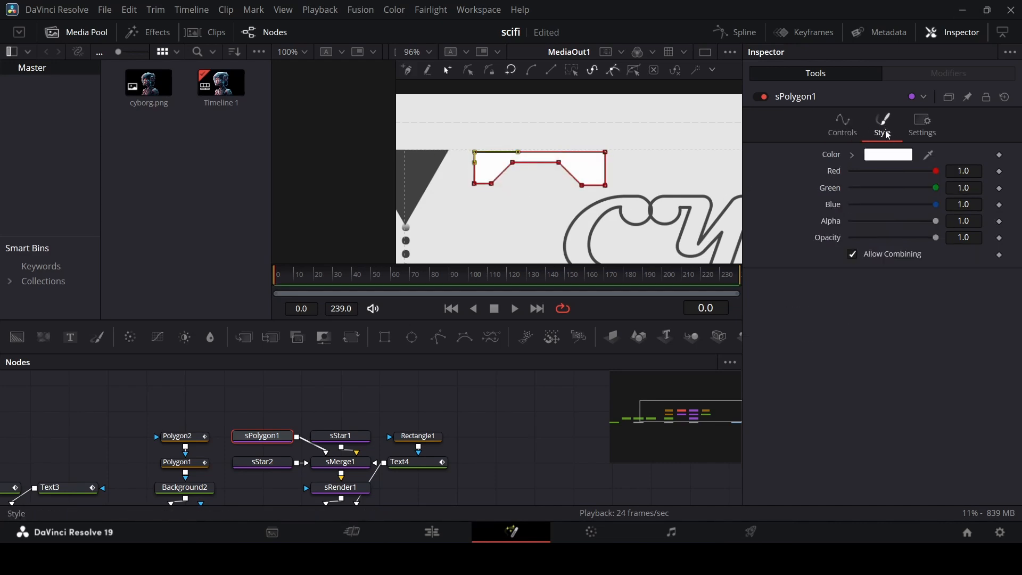
pyautogui.moveTo(930, 155); pyautogui.dragTo(430, 180)
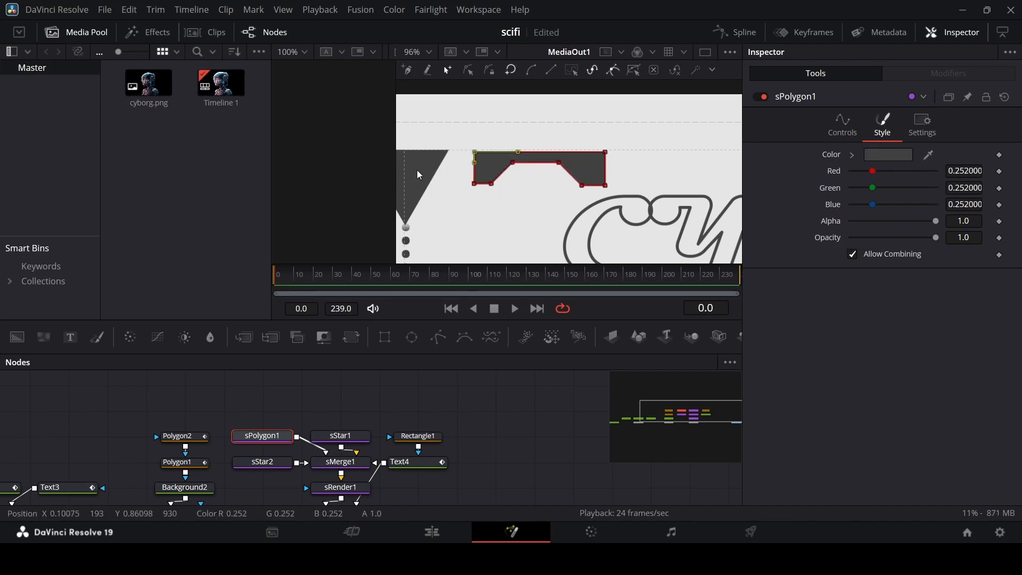
pyautogui.click(468, 411)
# - Lower the two inner notch corners of the polygon slightly to make the notch shallower, then deselect the node
pyautogui.scroll(3, 526, 173)
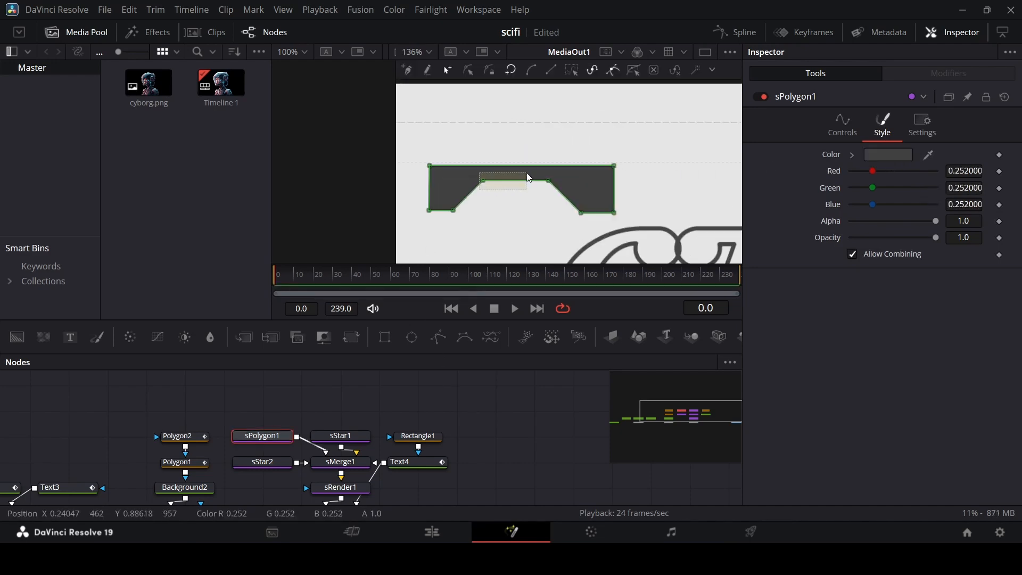
pyautogui.click(557, 174)
pyautogui.moveTo(554, 191); pyautogui.dragTo(554, 196)
pyautogui.click(498, 424)
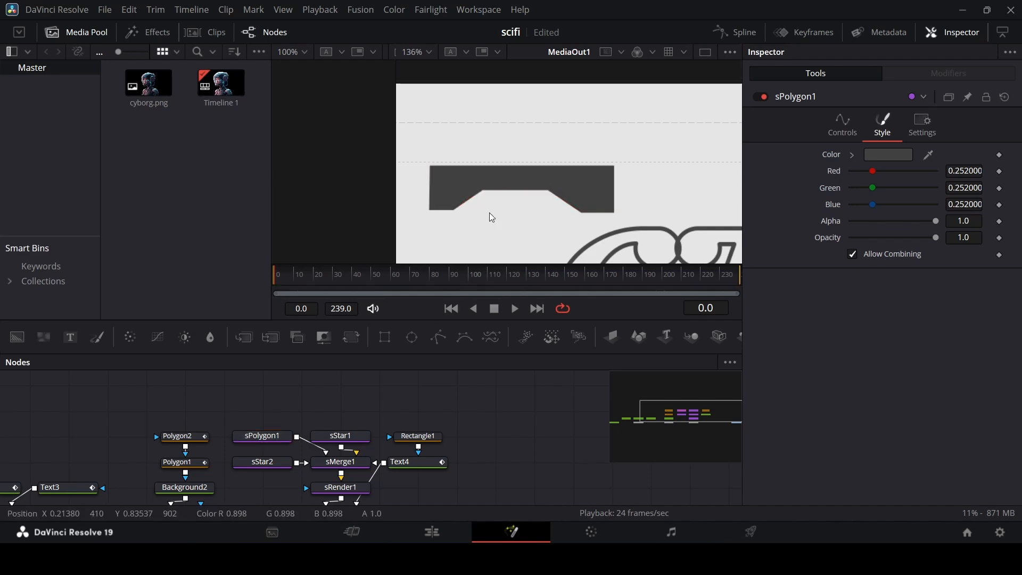
pyautogui.scroll(-5, 459, 184)
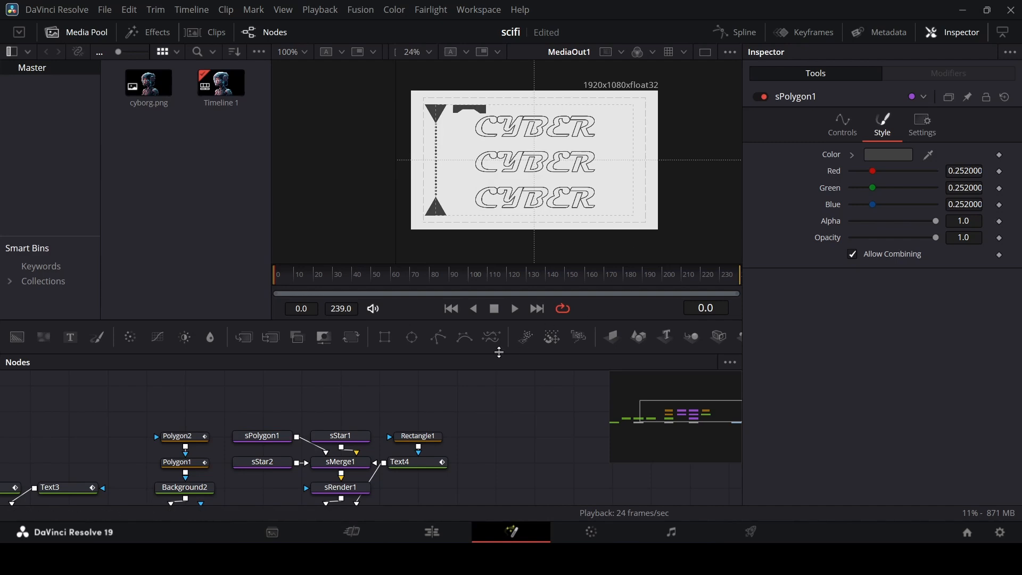
# - Add an sRectangle node, place it above sPolygon1 and connect its output to sMerge1
pyautogui.hotkey('shift', 'space')
pyautogui.write('sre')
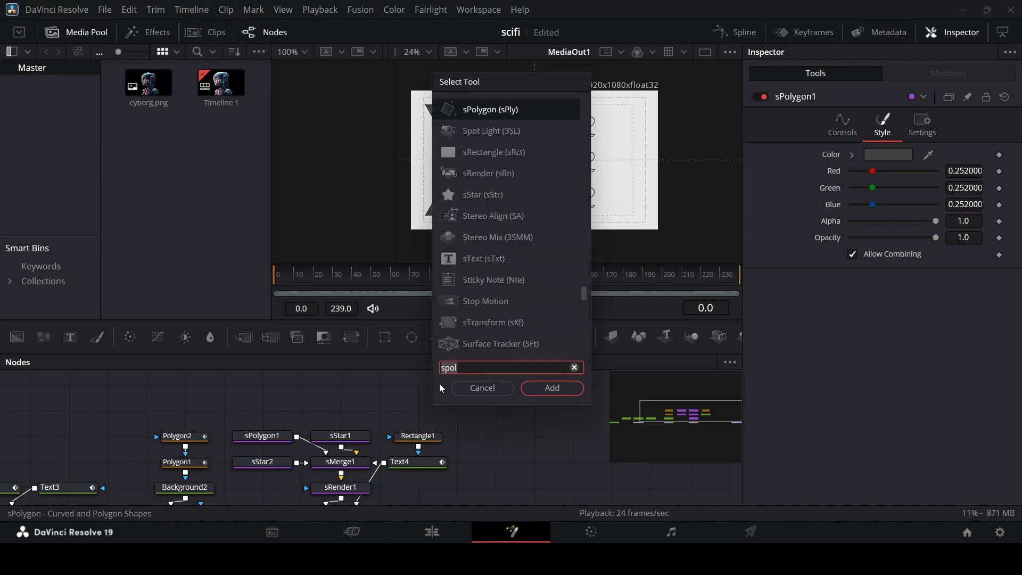
pyautogui.press('Return')
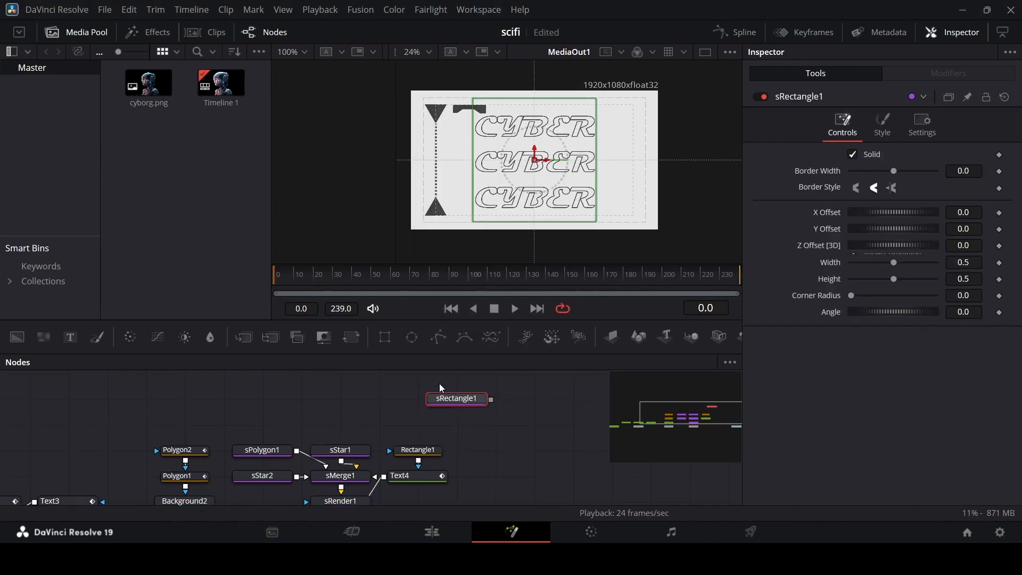
pyautogui.moveTo(452, 400); pyautogui.dragTo(341, 478)
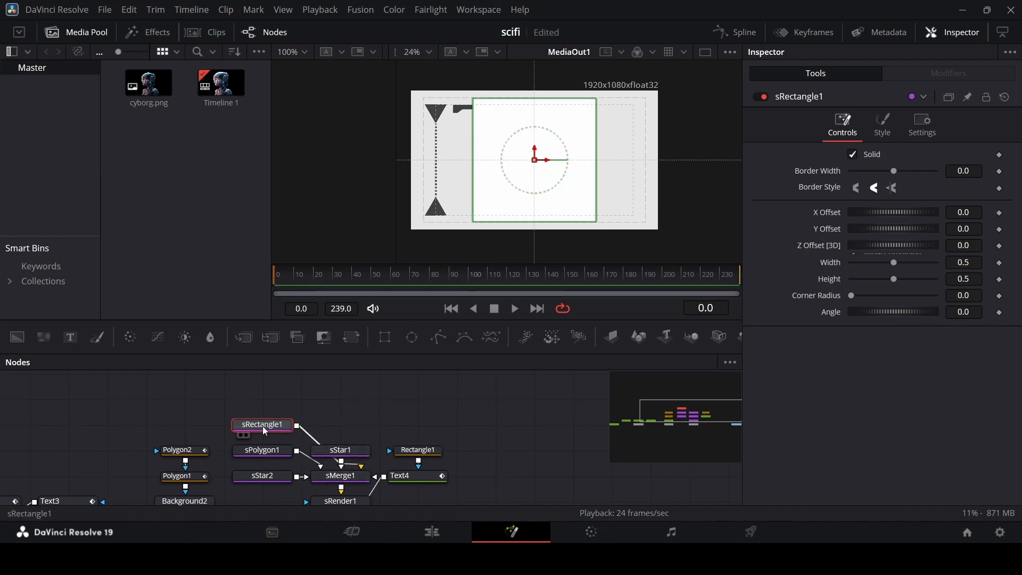
# - Turn the sRectangle1 shape into an unfilled outline with a border width of 0.001
pyautogui.click(877, 158)
pyautogui.click(967, 172)
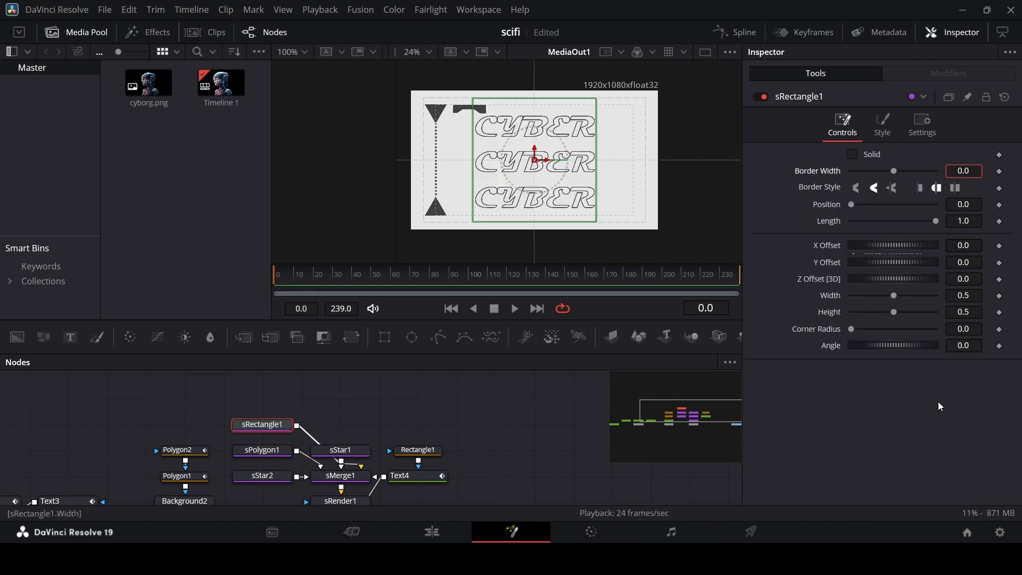
pyautogui.press('Tab')
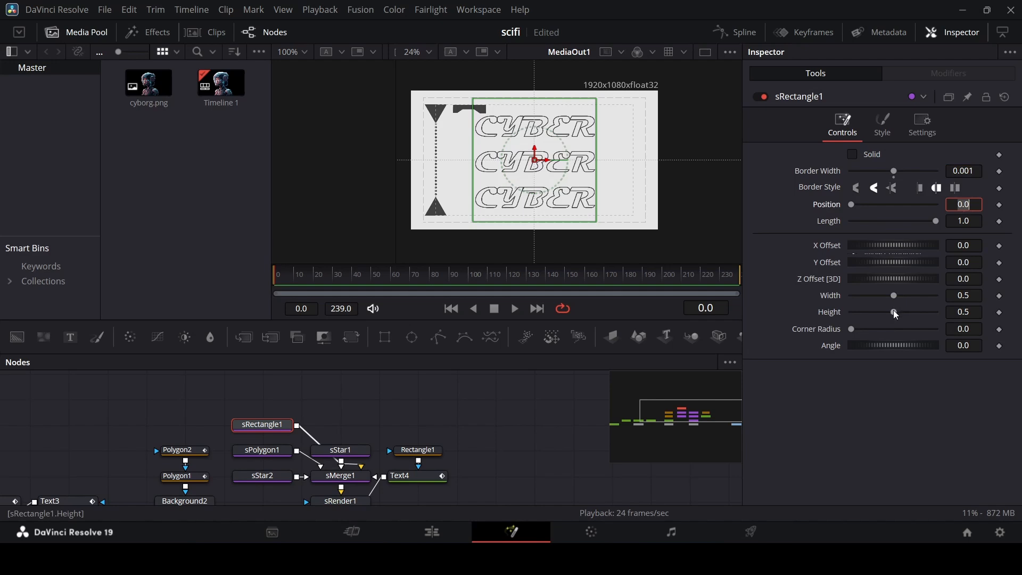
# - Narrow the rectangle outline to a width of about 0.079 and move it into the empty space beyond the end of the CYBER texts
pyautogui.moveTo(894, 312); pyautogui.dragTo(884, 313)
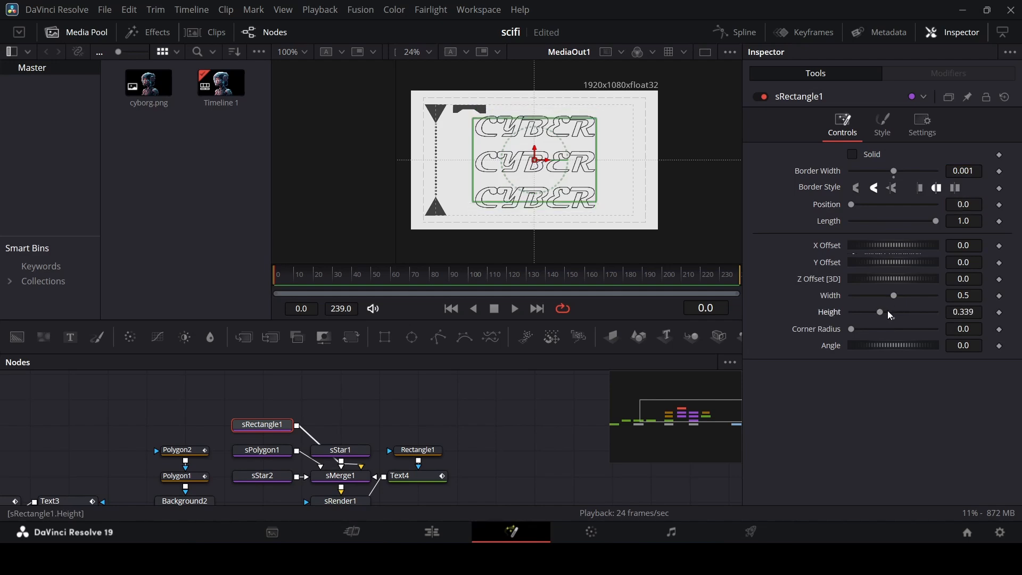
pyautogui.doubleClick(894, 313)
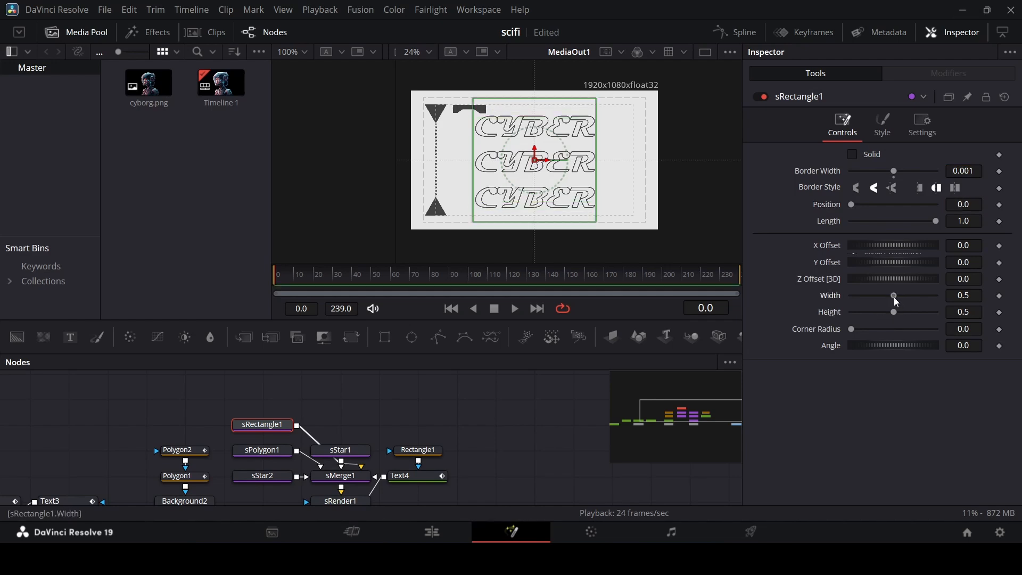
pyautogui.moveTo(893, 296); pyautogui.dragTo(858, 297)
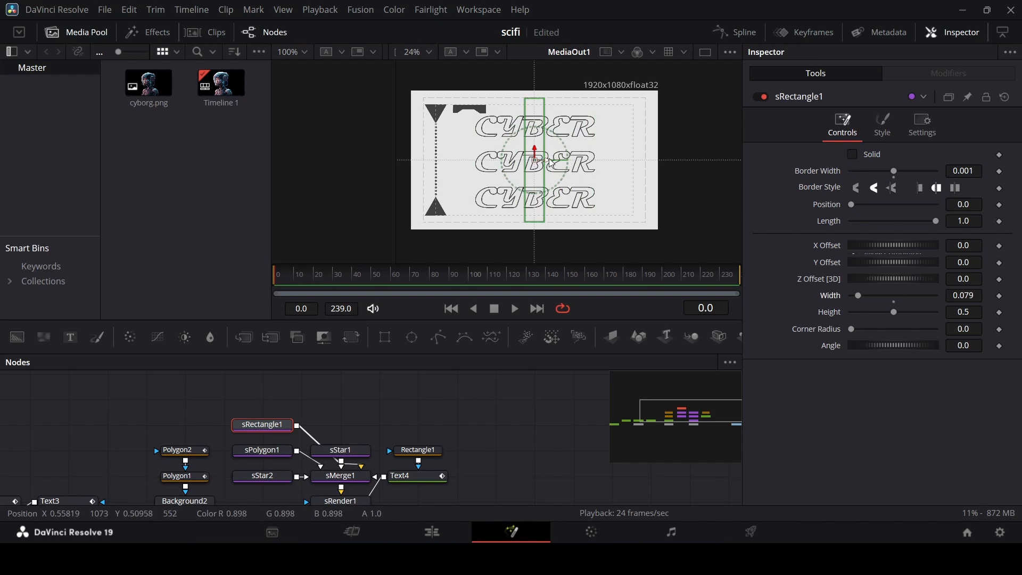
pyautogui.moveTo(554, 168); pyautogui.dragTo(646, 168)
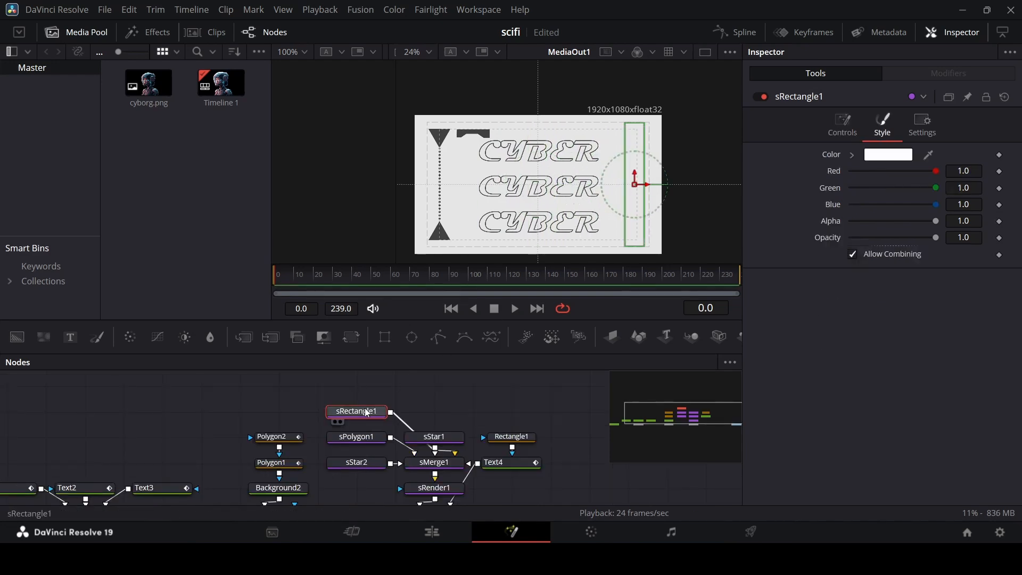
# - Shrink the rectangle outline to about 0.063 by 0.468 and color it dark gray by sampling the upper triangle, then deselect the node
pyautogui.rightClick(366, 420)
pyautogui.click(418, 100)
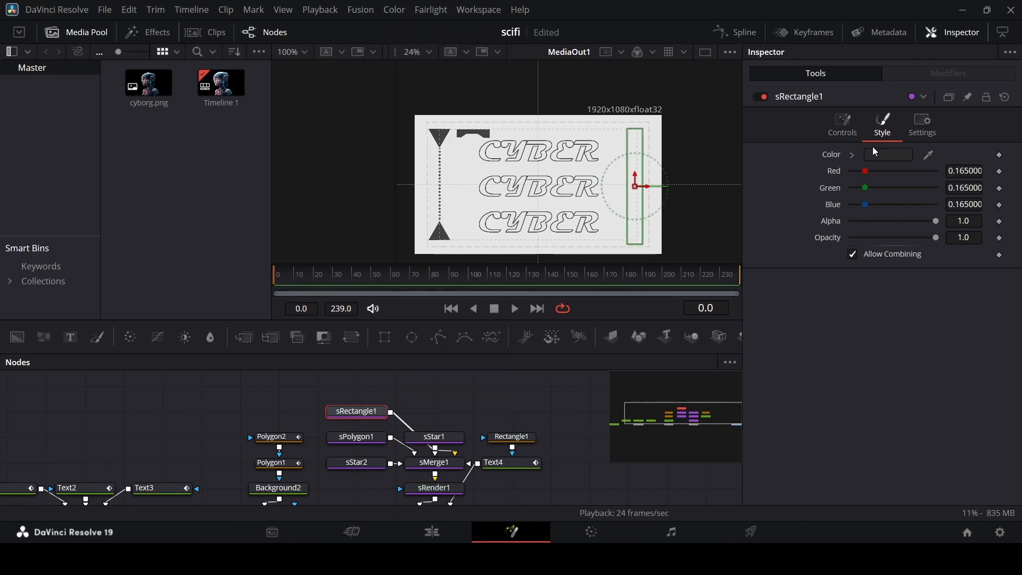
pyautogui.moveTo(927, 157); pyautogui.dragTo(448, 136)
pyautogui.click(844, 126)
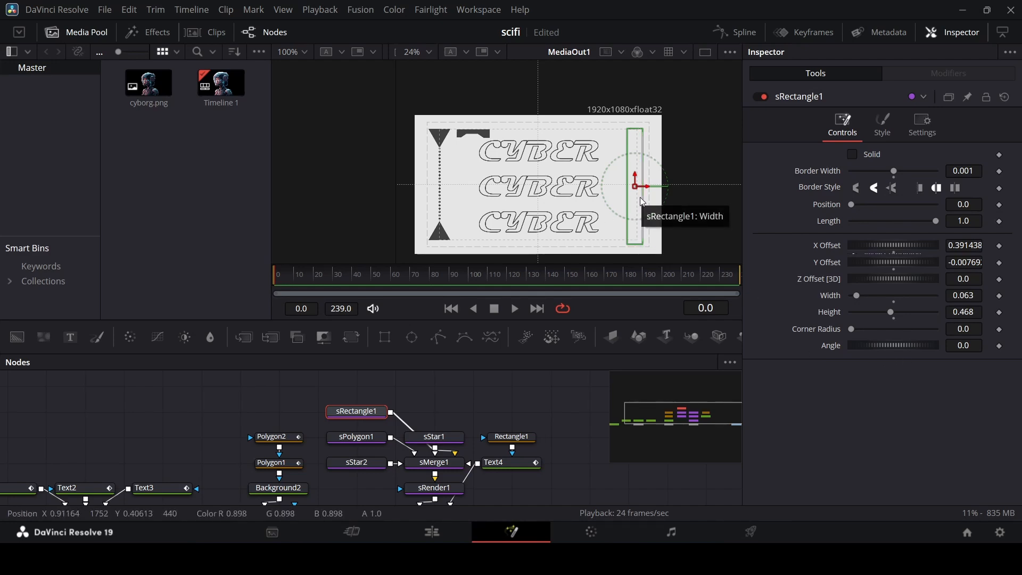
pyautogui.scroll(4, 641, 199)
pyautogui.click(591, 392)
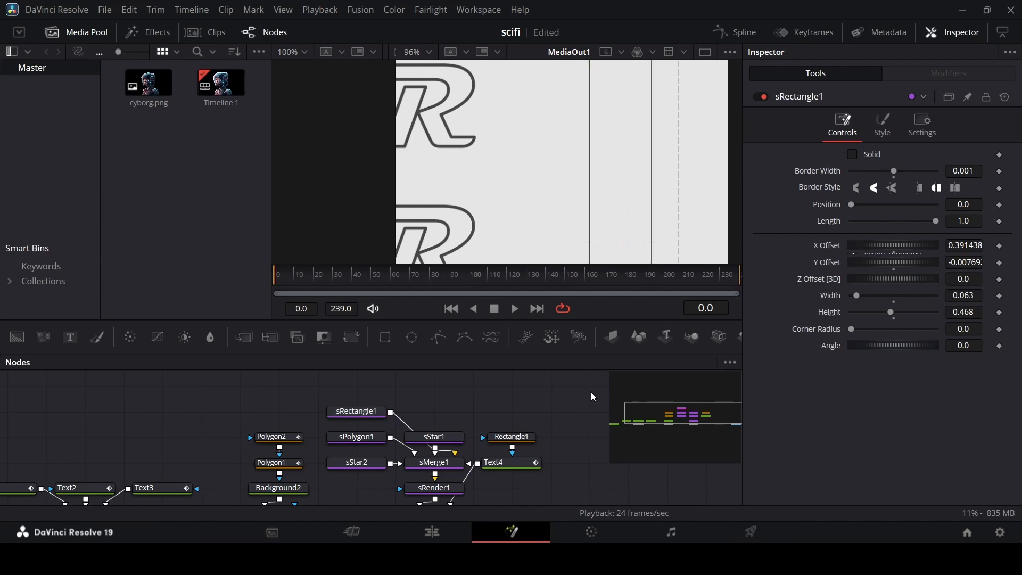
# - Copy the CYBER text node Text3 as the base for the texts inside the narrow rectangle
pyautogui.scroll(4, 607, 241)
pyautogui.scroll(-11, 622, 219)
pyautogui.scroll(8, 623, 217)
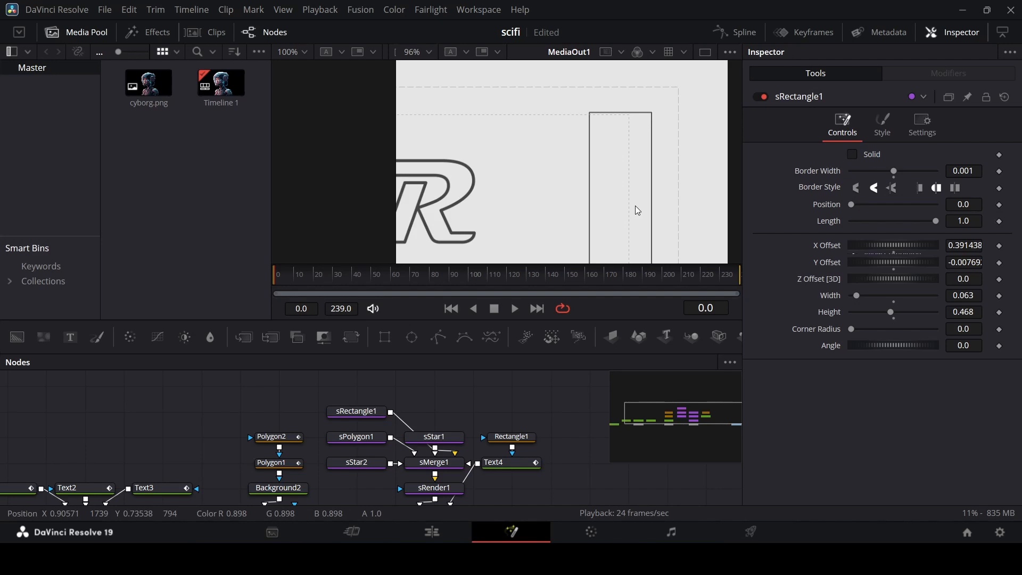
pyautogui.click(461, 192)
pyautogui.scroll(-1, 536, 398)
pyautogui.click(566, 404)
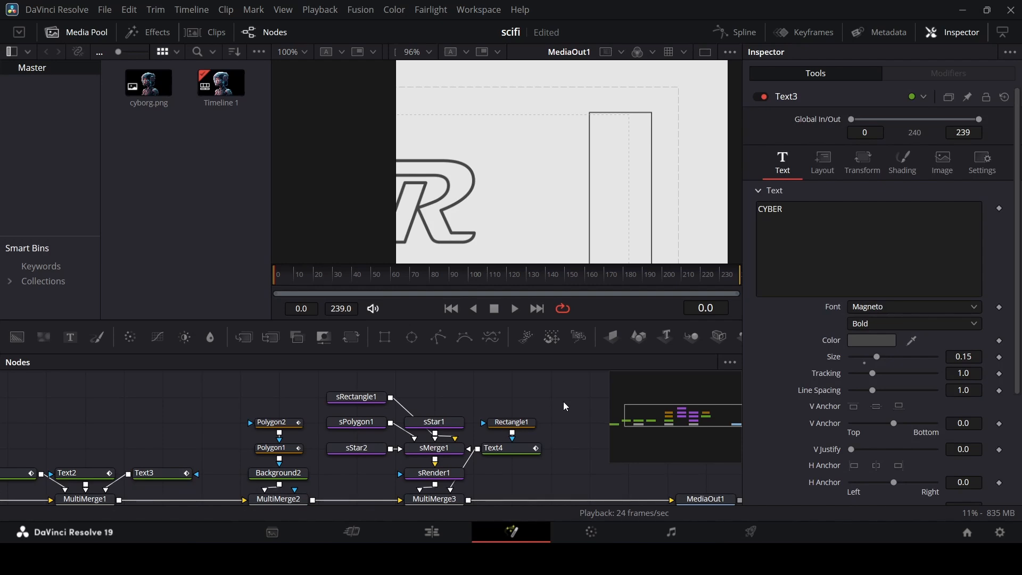
pyautogui.scroll(-2, 616, 198)
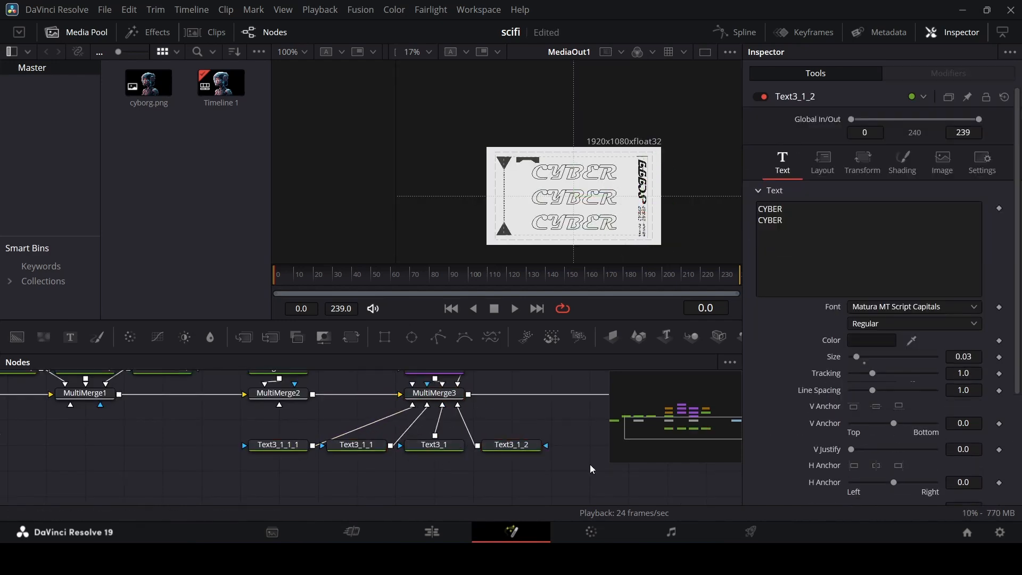
# - Examine the vertical texts inside the narrow rectangle outline beside the CYBER titles
pyautogui.scroll(3, 658, 218)
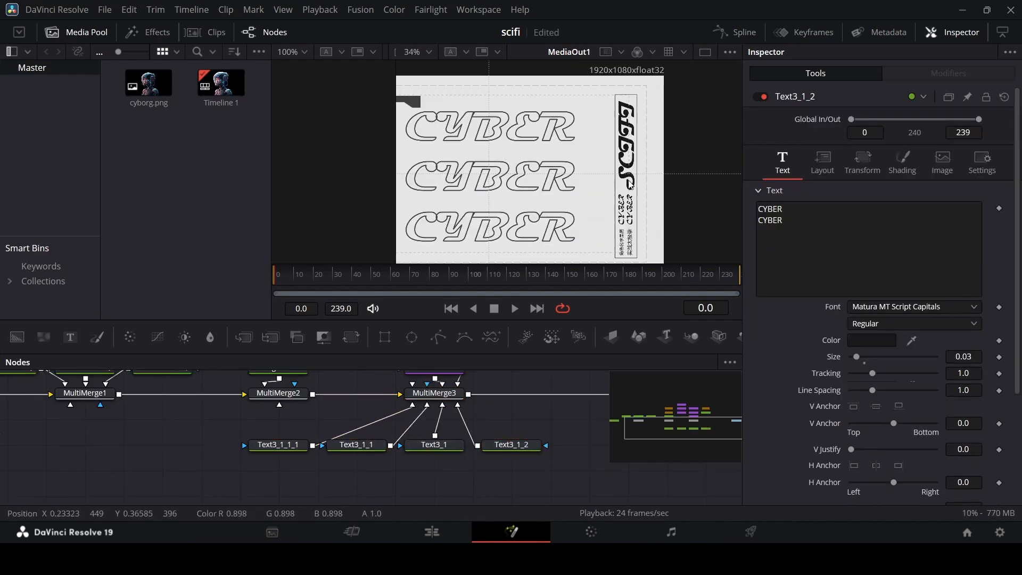
pyautogui.scroll(-2, 637, 199)
pyautogui.scroll(1, 639, 225)
pyautogui.scroll(1, 639, 192)
pyautogui.scroll(-1, 651, 197)
pyautogui.scroll(1, 650, 197)
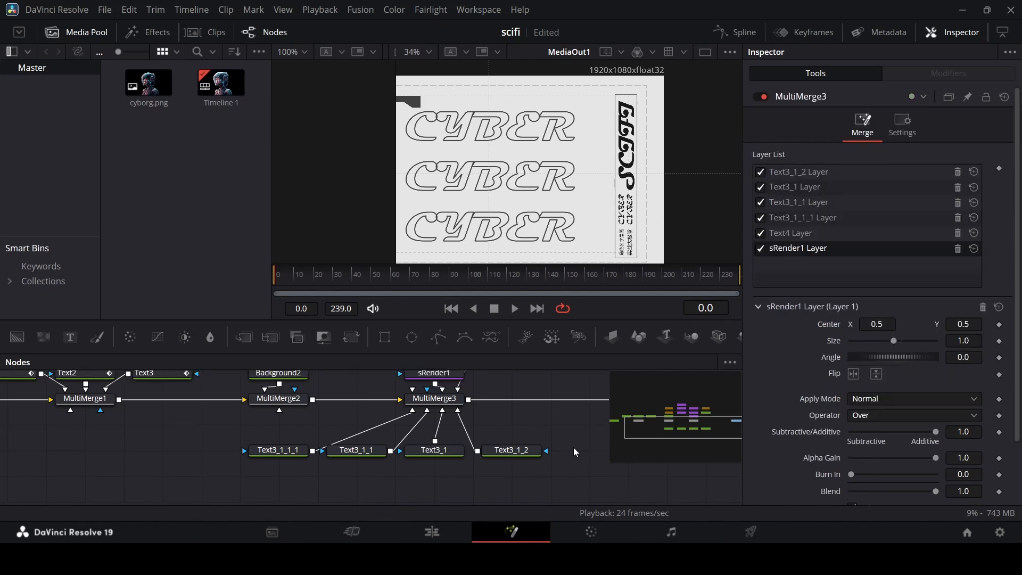
# - Paste the copied Text4 node, connect it to MultiMerge3, and nudge its small Russian text slightly up and right beside the lower triangle
pyautogui.hotkey('ctrl', 'v')
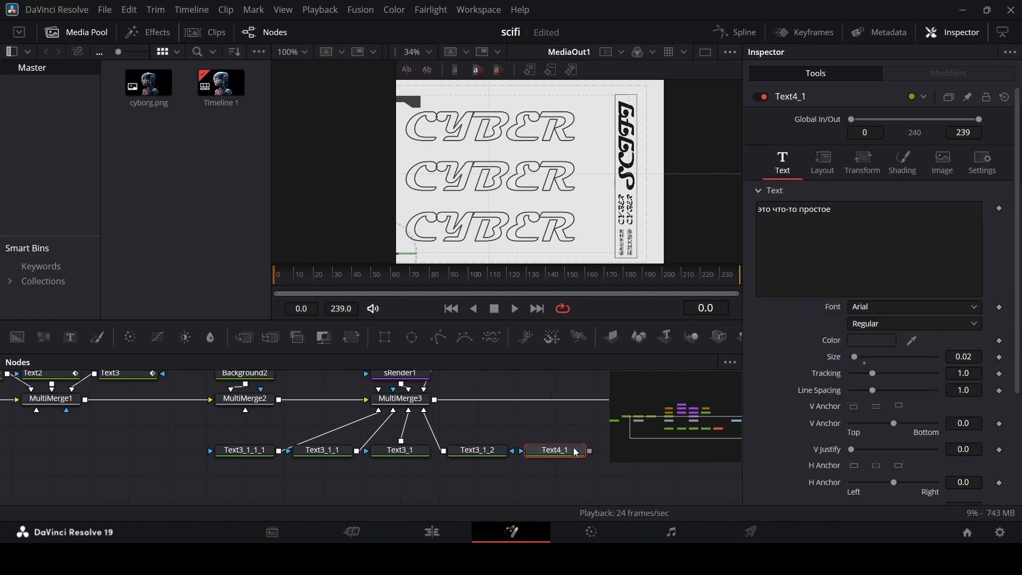
pyautogui.moveTo(589, 451); pyautogui.dragTo(426, 409)
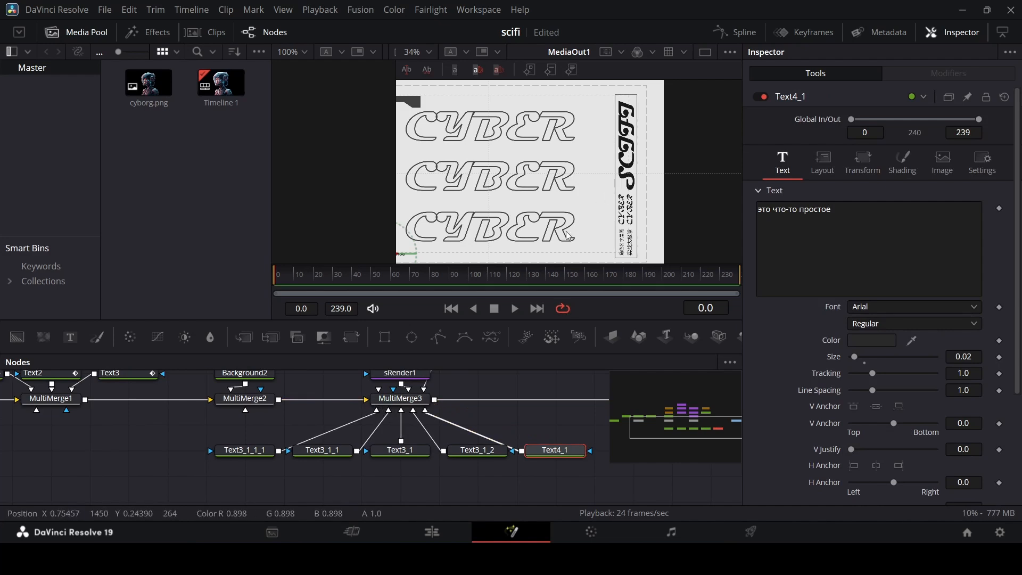
pyautogui.scroll(-2, 618, 215)
pyautogui.scroll(2, 470, 238)
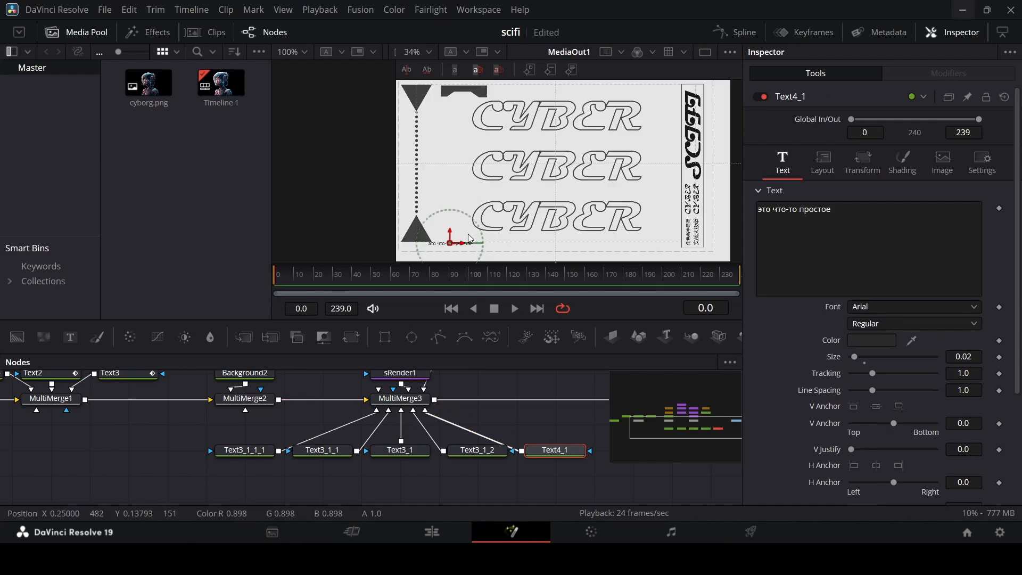
pyautogui.scroll(1, 472, 239)
pyautogui.scroll(-2, 616, 230)
pyautogui.scroll(1, 548, 234)
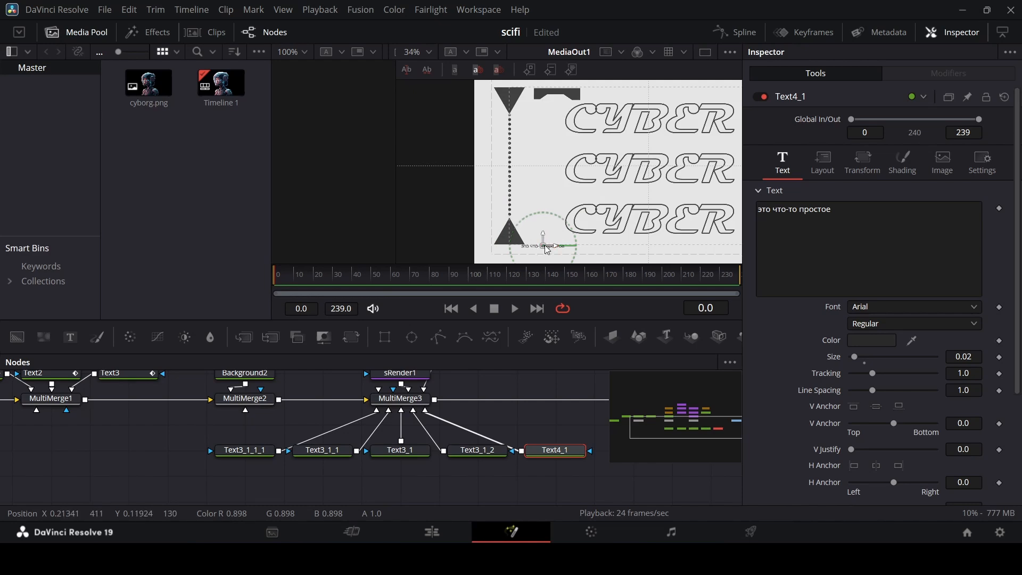
pyautogui.moveTo(547, 249); pyautogui.dragTo(555, 245)
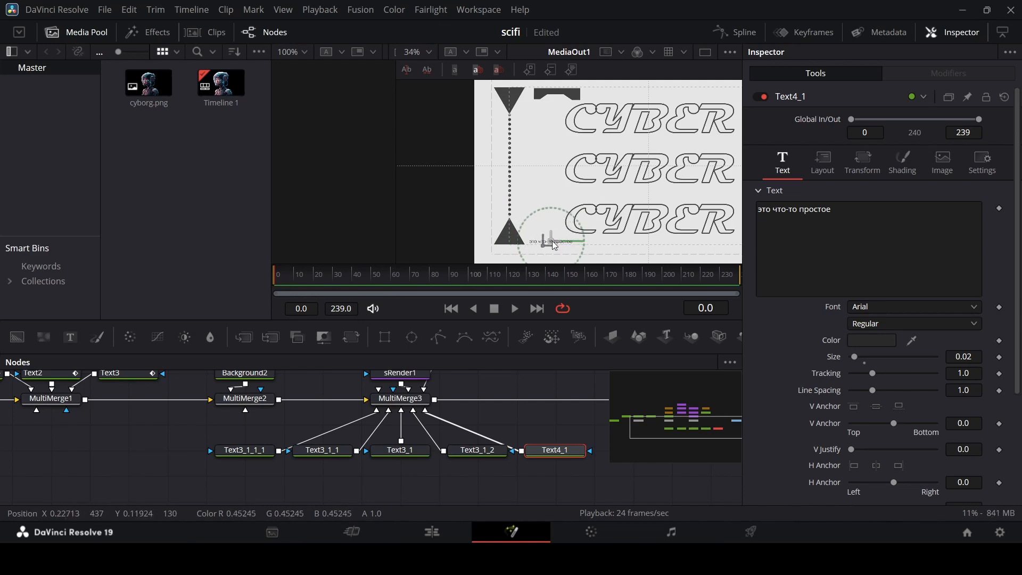
pyautogui.click(547, 388)
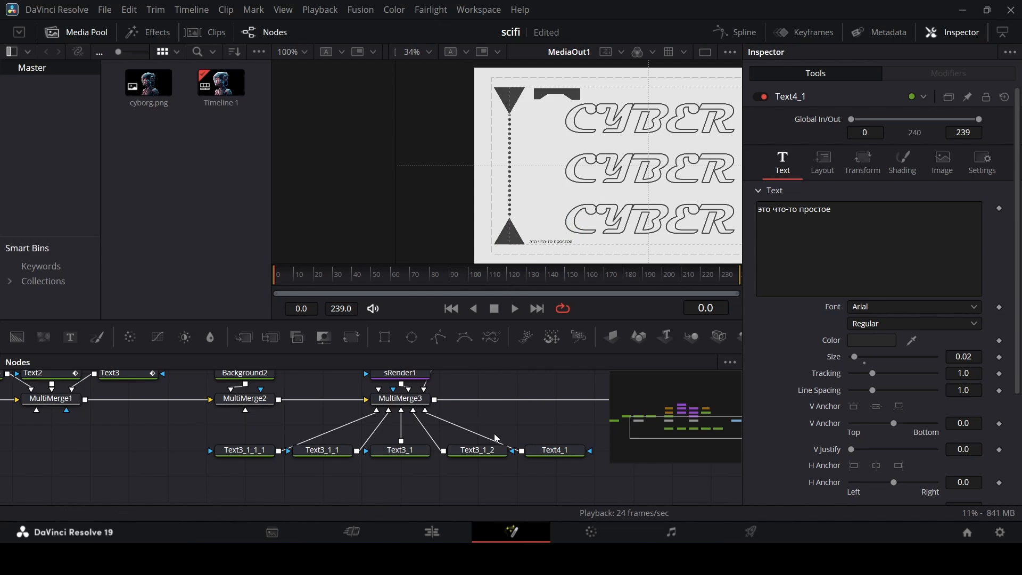
# - Insert a new MultiMerge node between MultiMerge3 and MediaOut1, and spread the nodes apart to make room
pyautogui.scroll(6, 495, 435)
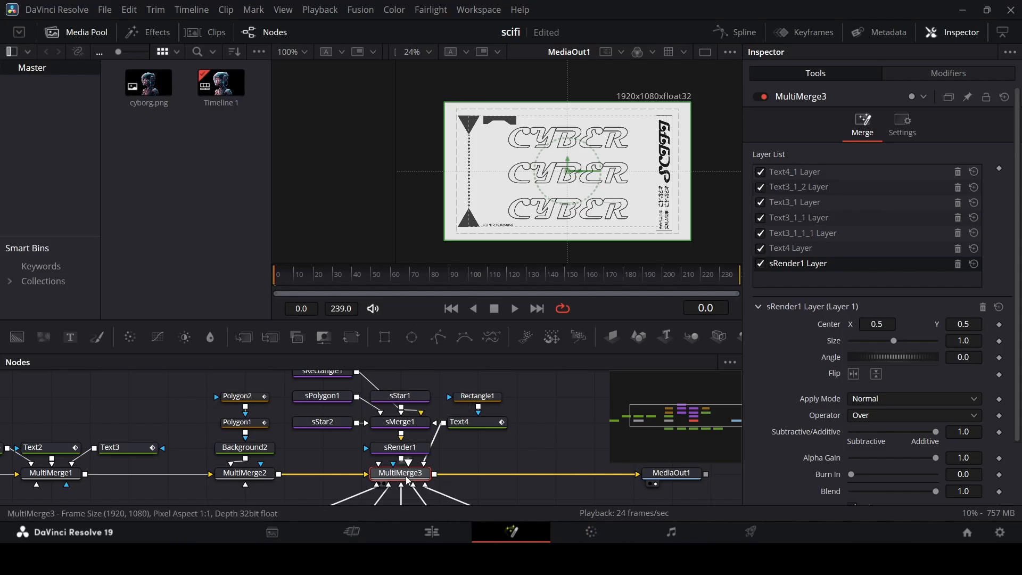
pyautogui.click(271, 337)
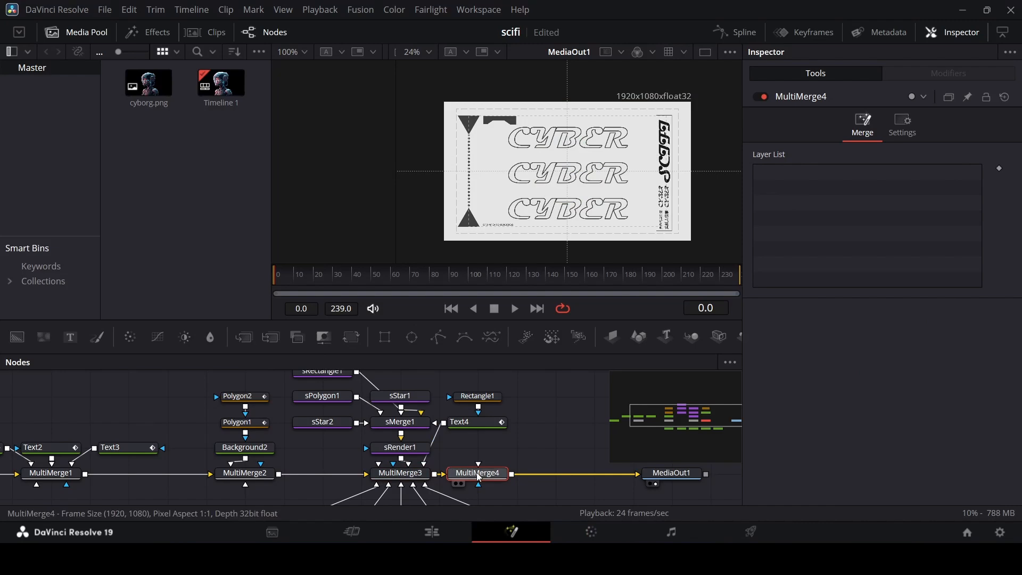
pyautogui.moveTo(481, 475); pyautogui.dragTo(561, 474)
pyautogui.moveTo(691, 415); pyautogui.dragTo(724, 420)
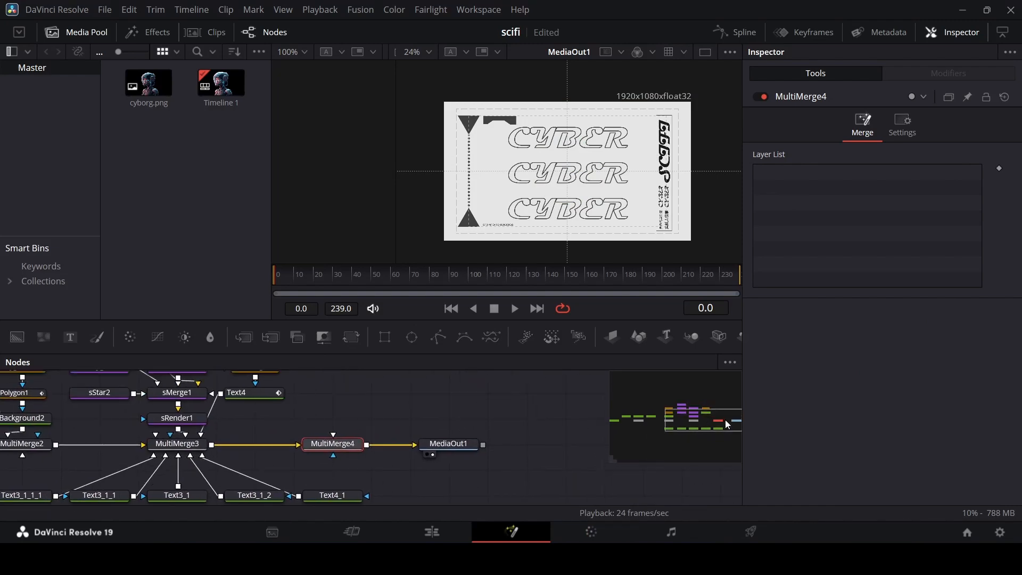
pyautogui.moveTo(467, 451); pyautogui.dragTo(544, 451)
pyautogui.moveTo(333, 444); pyautogui.dragTo(372, 444)
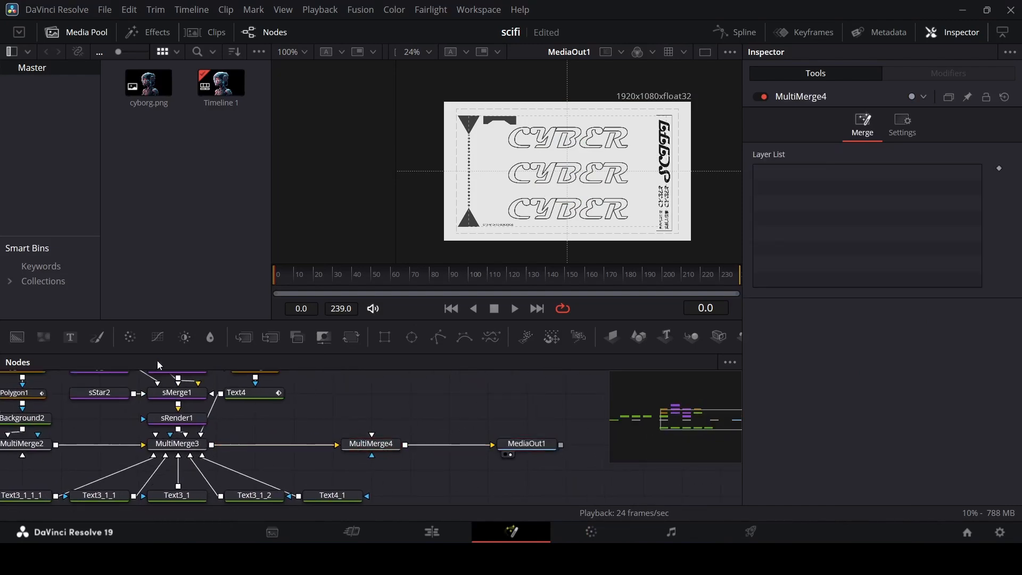
# - Add a Background node above MultiMerge4 and color it dark gray, RGB 0.252, by sampling an existing shape
pyautogui.moveTo(23, 337); pyautogui.dragTo(357, 418)
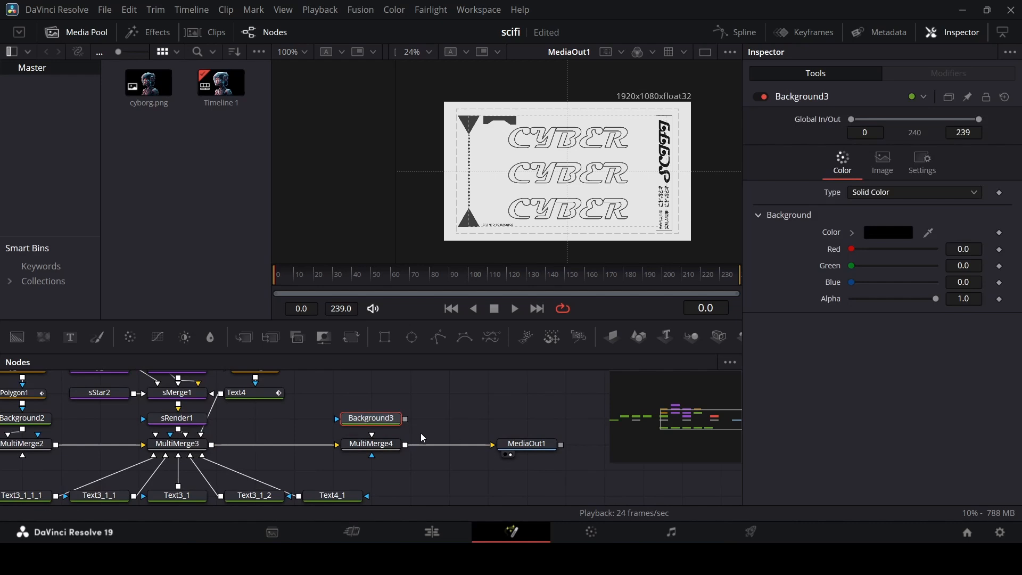
pyautogui.moveTo(928, 231); pyautogui.dragTo(497, 299)
pyautogui.scroll(3, 433, 424)
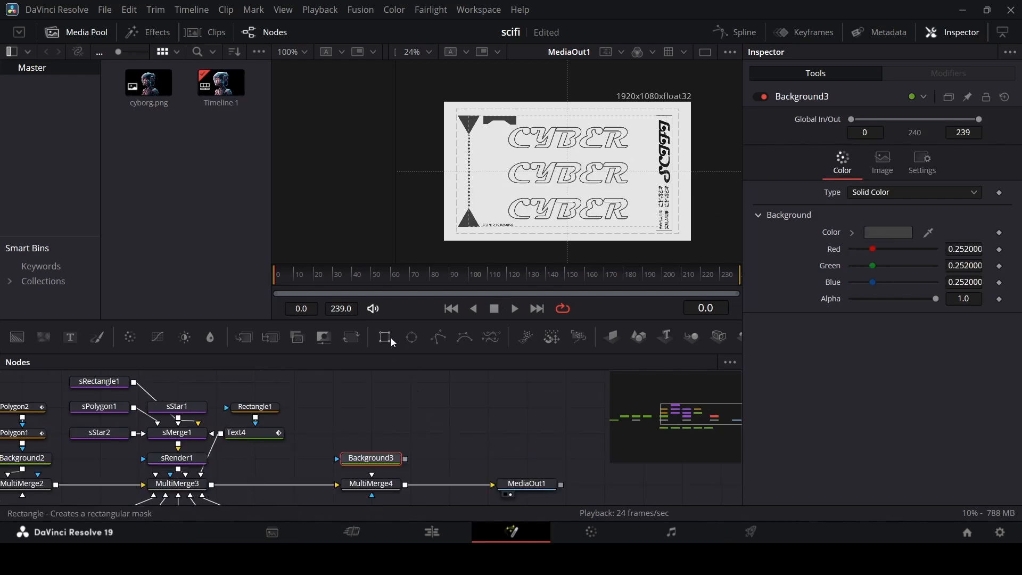
# - Connect Background3 to MultiMerge4 and mask it with a Rectangle of width 0.02 and height 0.04
pyautogui.moveTo(389, 337); pyautogui.dragTo(372, 459)
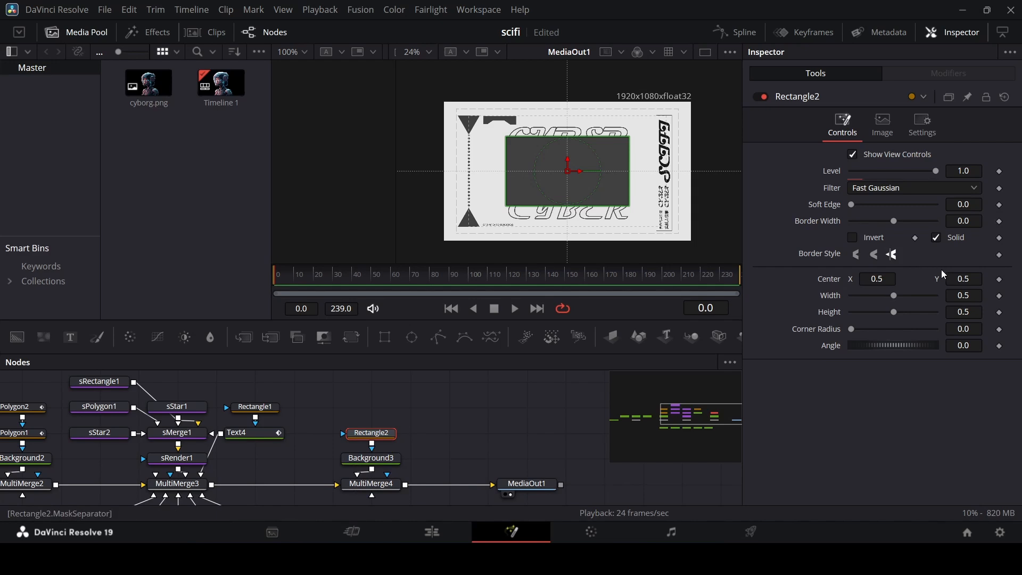
pyautogui.click(973, 296)
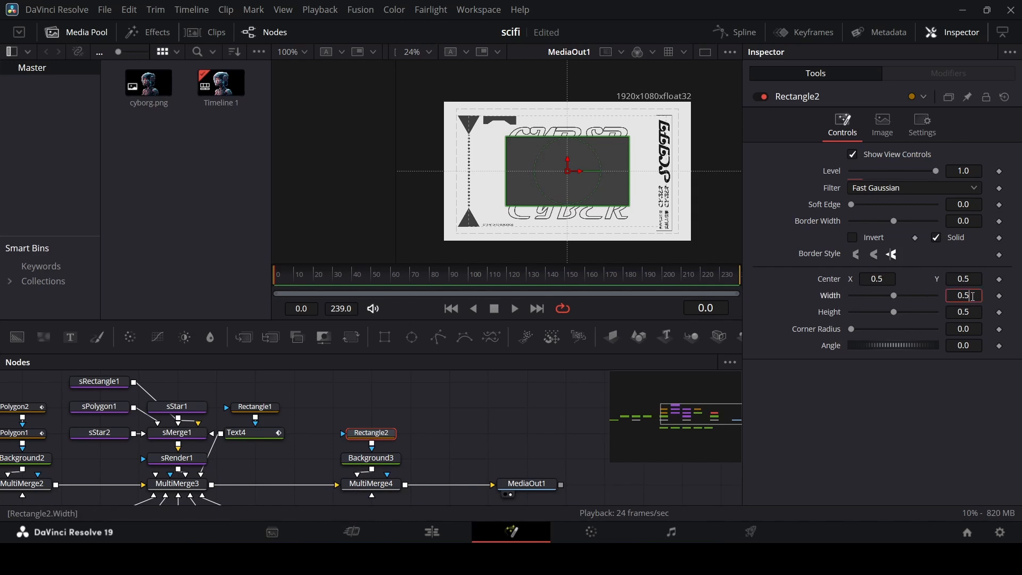
pyautogui.press('BackSpace')
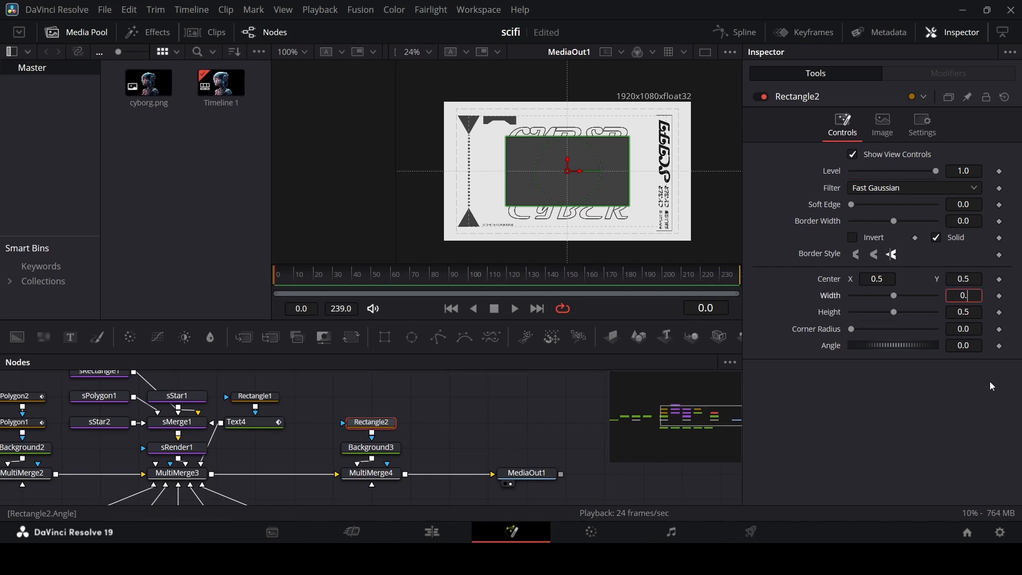
pyautogui.write('02')
pyautogui.press('Tab')
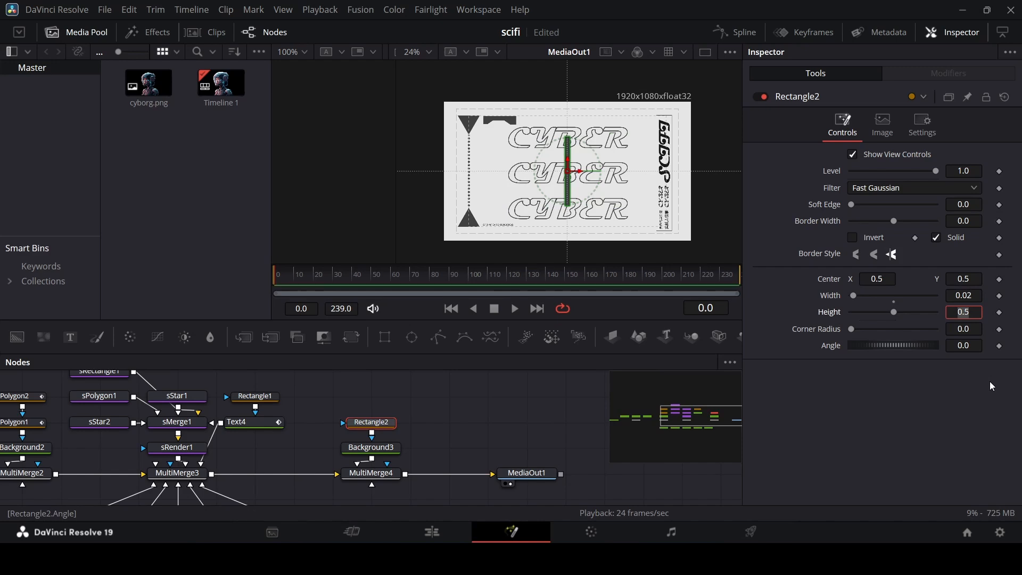
pyautogui.press('BackSpace')
pyautogui.write('04')
pyautogui.press('Tab')
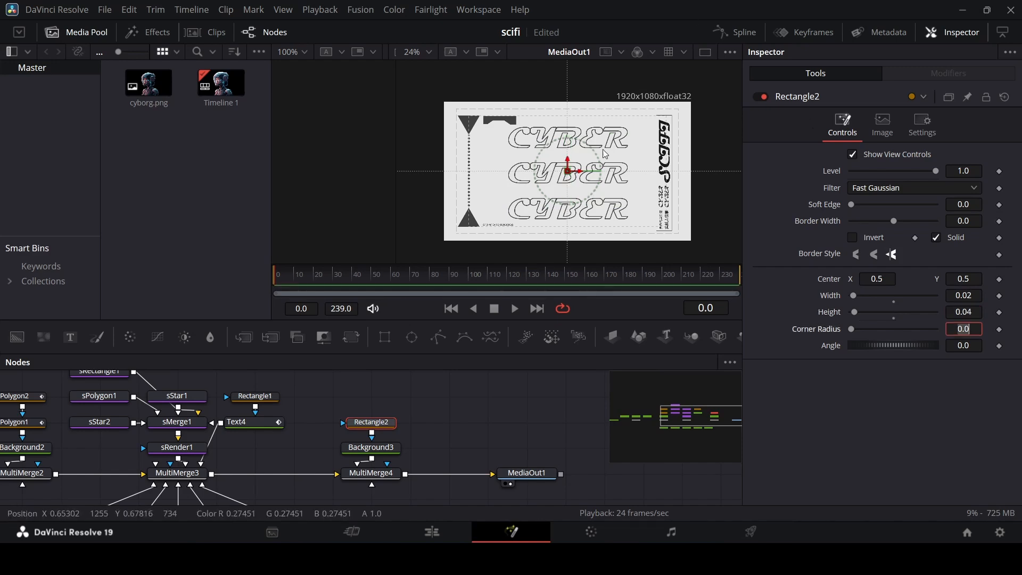
pyautogui.scroll(8, 585, 162)
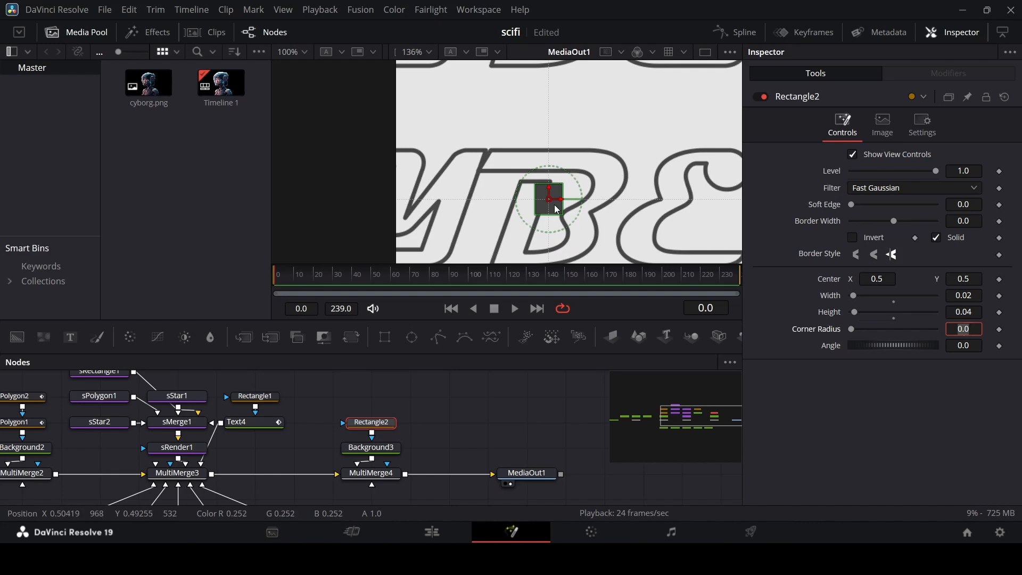
# - Move the small square mask Rectangle2 flush against the outside upper-left corner of the vertical strip's frame, about center 0.85, 0.88
pyautogui.moveTo(551, 204); pyautogui.dragTo(713, 106)
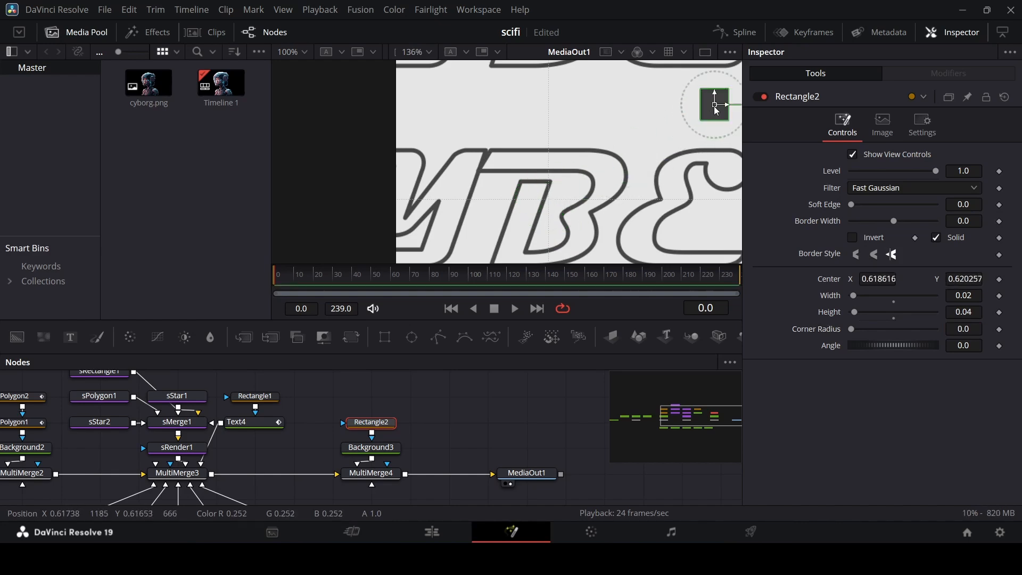
pyautogui.scroll(-5, 610, 133)
pyautogui.moveTo(610, 133); pyautogui.dragTo(590, 131)
pyautogui.scroll(5, 637, 87)
pyautogui.moveTo(544, 140); pyautogui.dragTo(568, 145)
pyautogui.moveTo(571, 142)
pyautogui.mouseDown()
pyautogui.moveTo(584, 141)
pyautogui.moveTo(571, 135)
pyautogui.mouseUp()
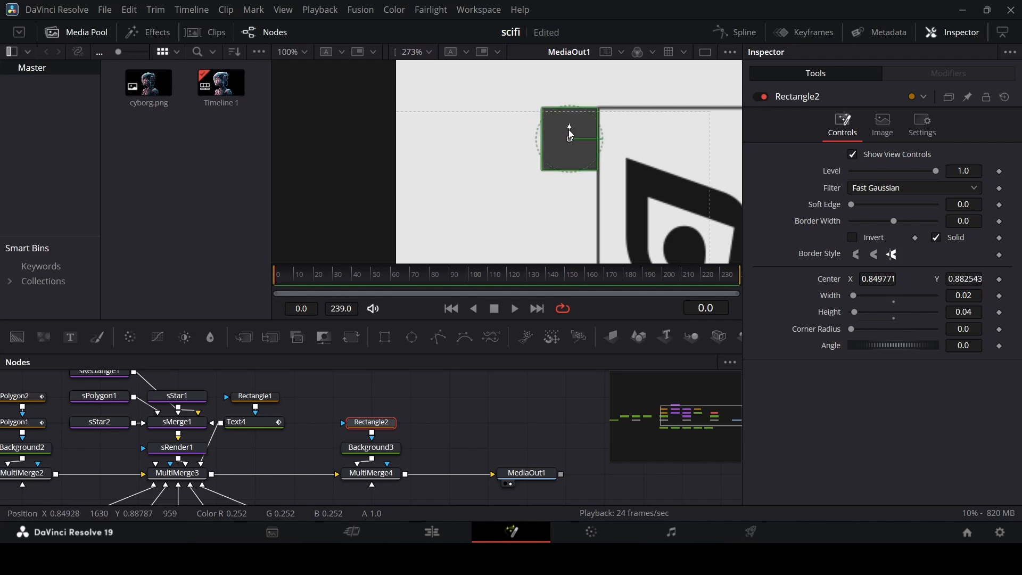
# - Turn Rectangle2 into an outline by disabling Solid and setting its Border Width to 0.001
pyautogui.click(960, 241)
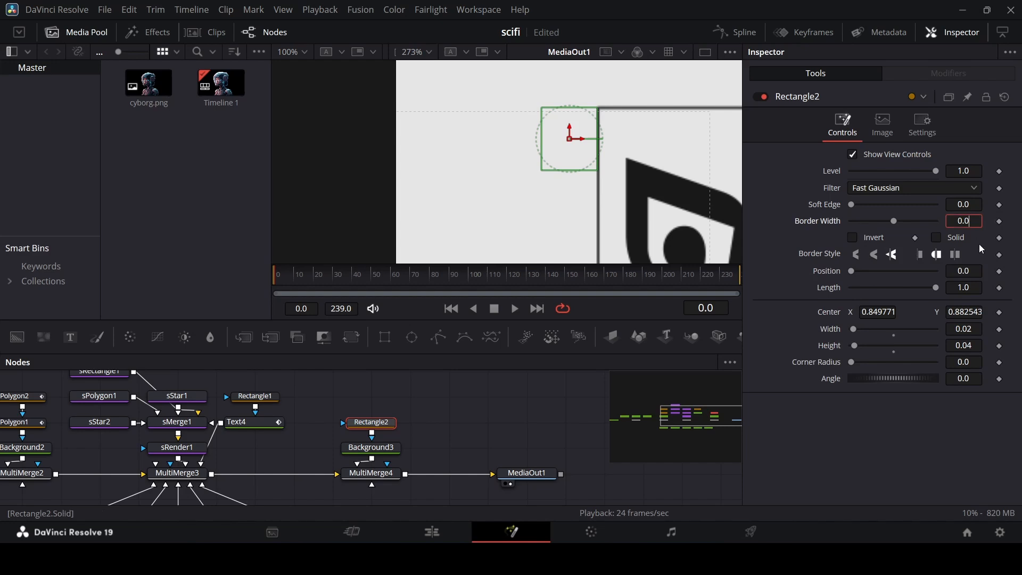
pyautogui.write('0.001')
pyautogui.press('Tab')
pyautogui.click(573, 393)
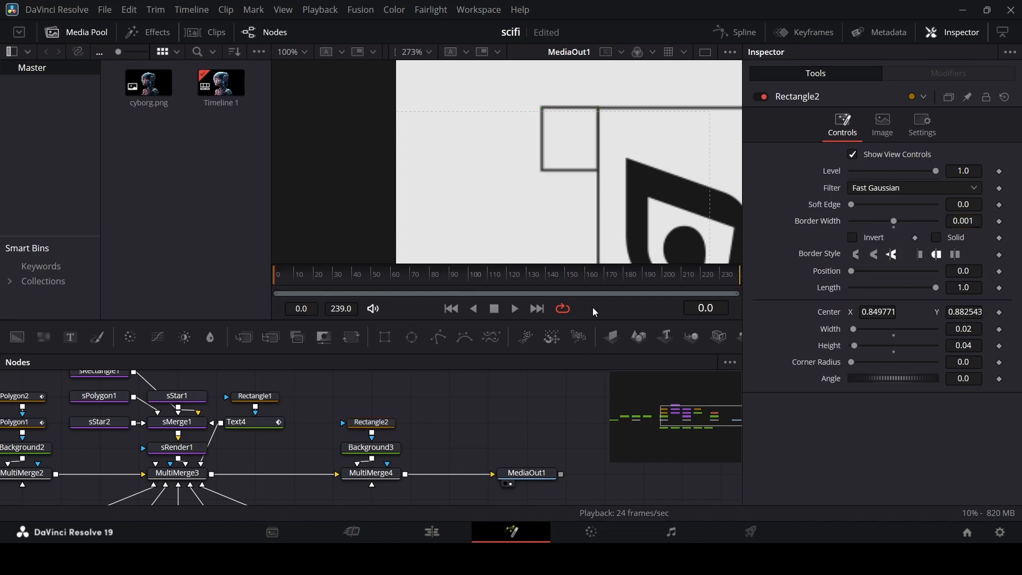
# - Shift the outlined square slightly left to Center X 0.843340, leaving a gap beside the strip's frame
pyautogui.click(394, 424)
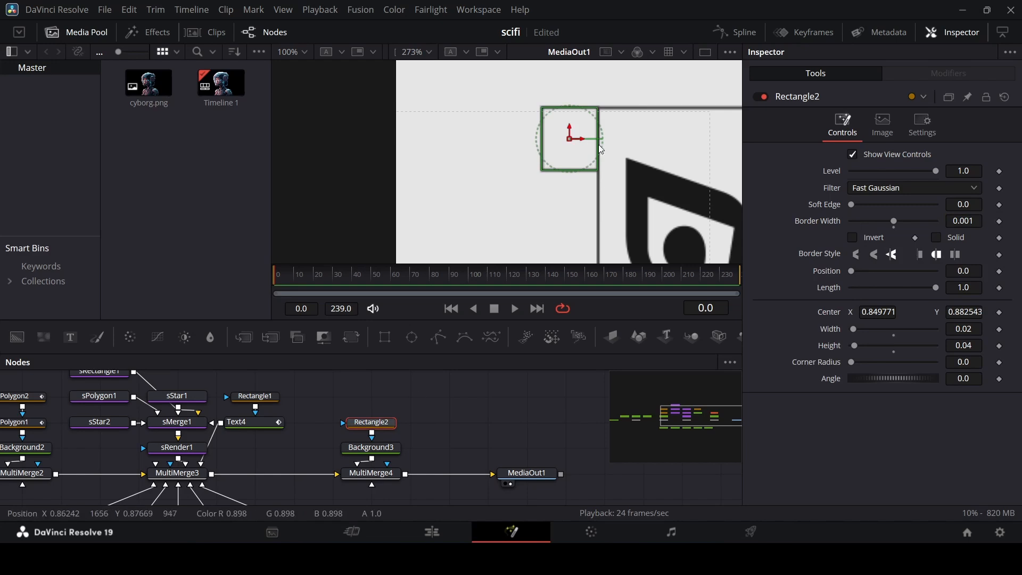
pyautogui.moveTo(580, 139); pyautogui.dragTo(565, 142)
pyautogui.click(547, 413)
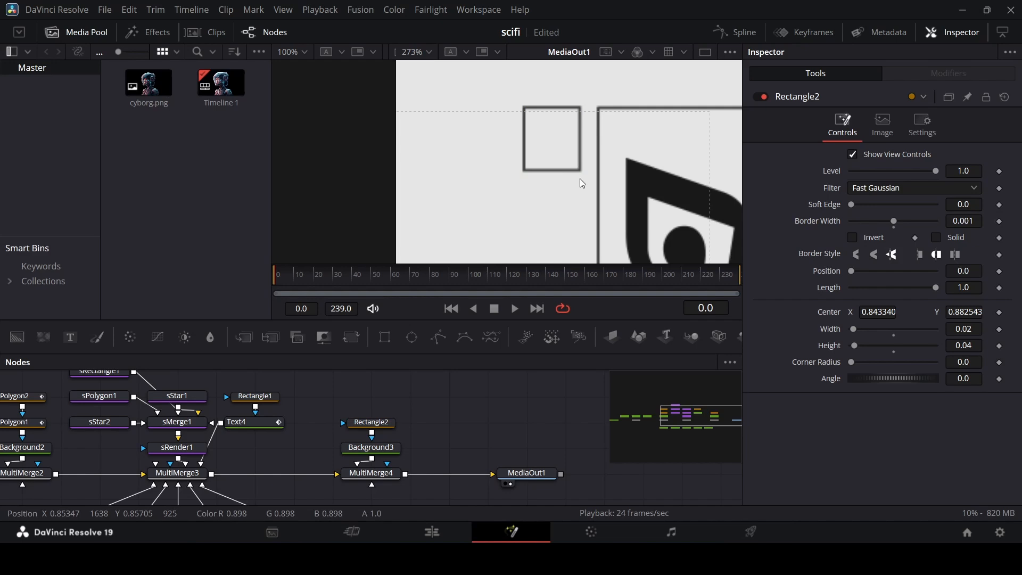
pyautogui.scroll(2, 610, 195)
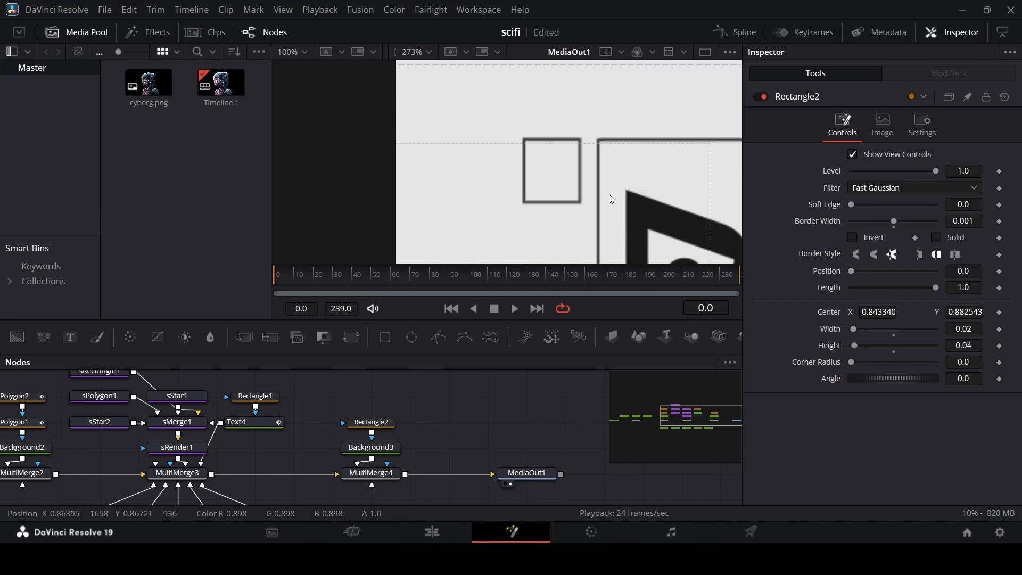
# - Keyframe Rectangle2's Solid option off at frames 0 and 5, and on at frame 6
pyautogui.click(384, 428)
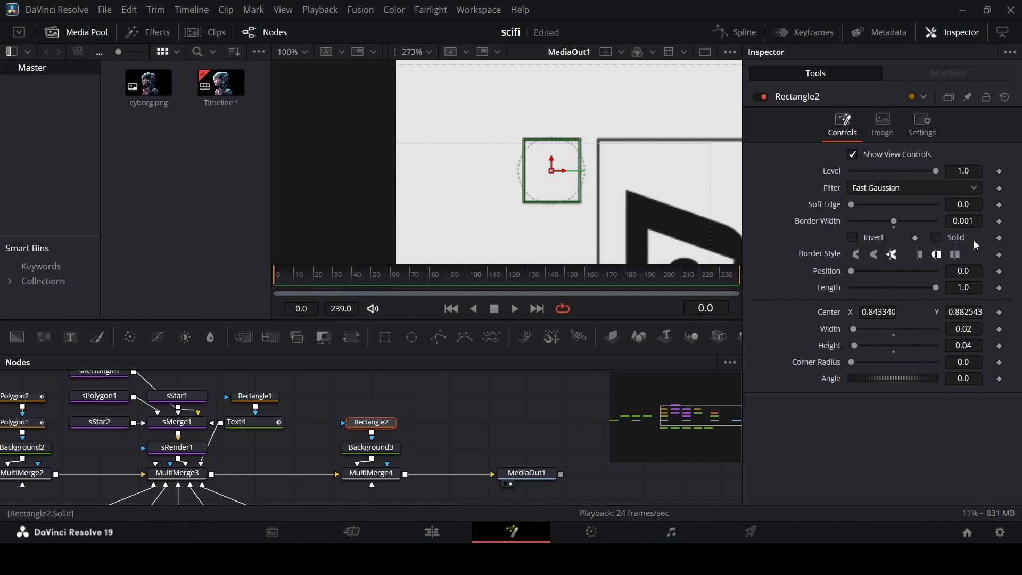
pyautogui.click(999, 238)
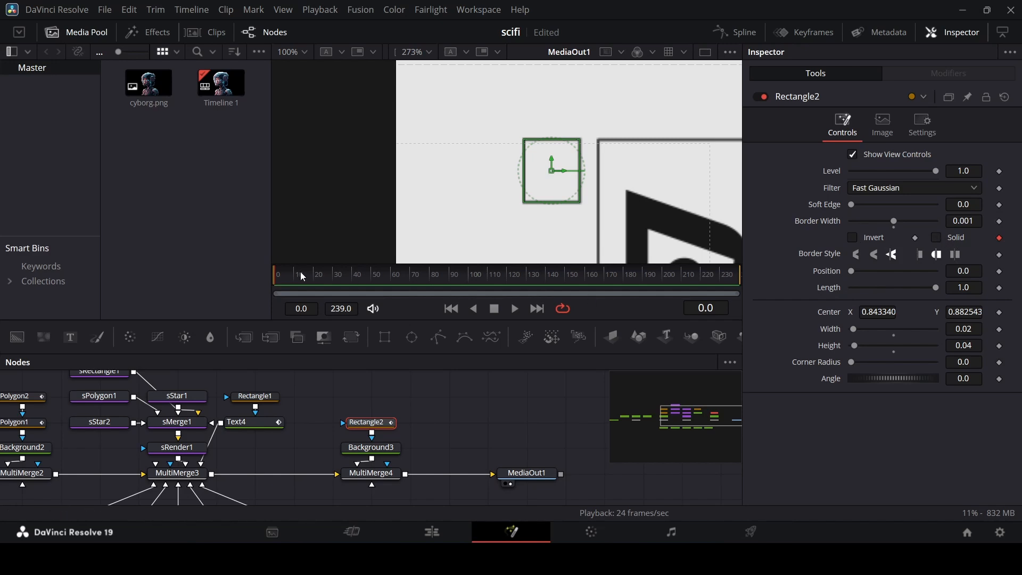
pyautogui.moveTo(286, 277); pyautogui.dragTo(288, 282)
pyautogui.click(1000, 238)
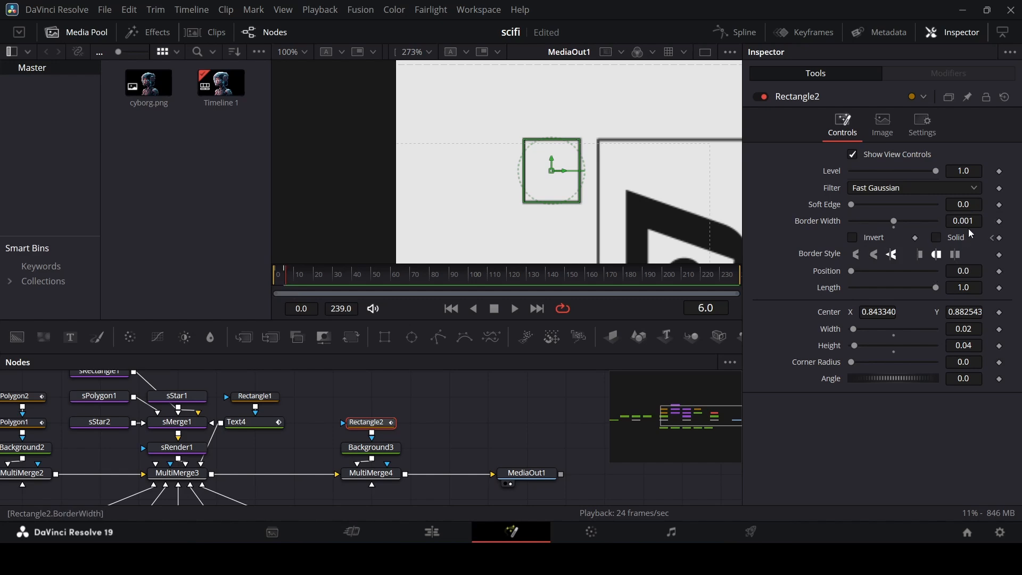
pyautogui.click(956, 238)
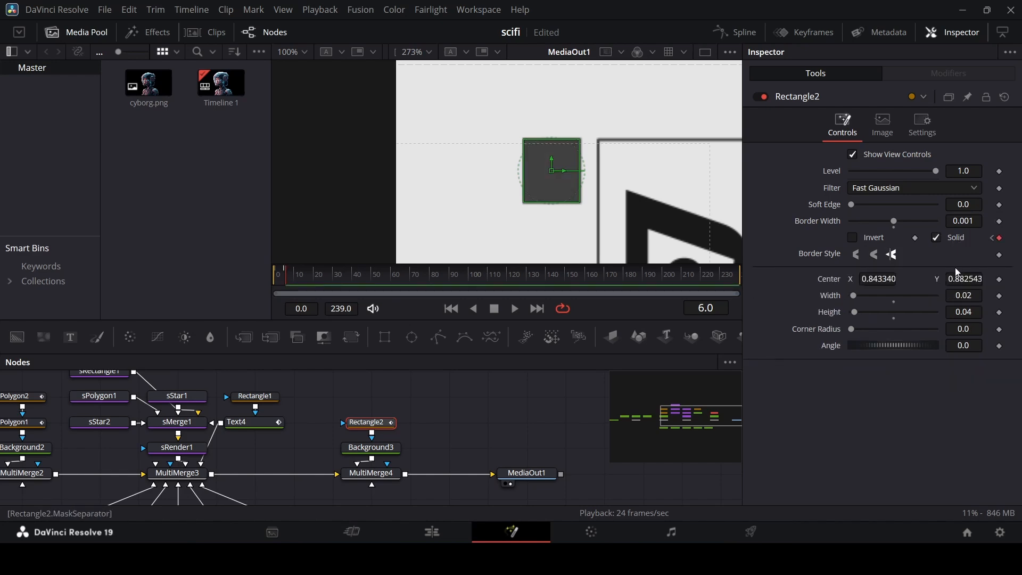
# - Keyframe Rectangle2's Solid option on at frame 9 and off at frame 10
pyautogui.press('Right')
pyautogui.press('Right')
pyautogui.click(1002, 239)
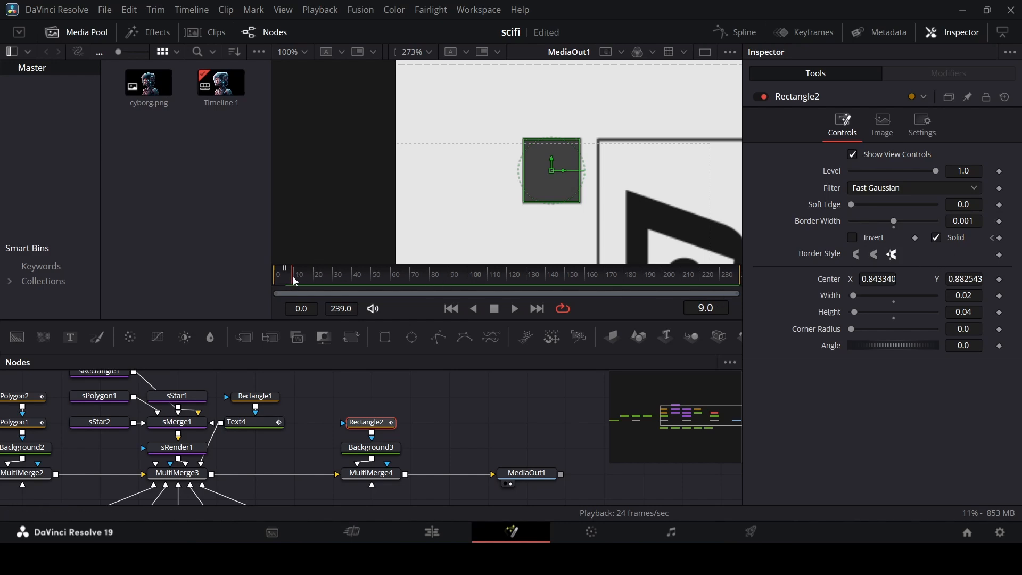
pyautogui.moveTo(293, 276); pyautogui.dragTo(289, 282)
pyautogui.click(1000, 238)
pyautogui.press('Right')
pyautogui.click(946, 237)
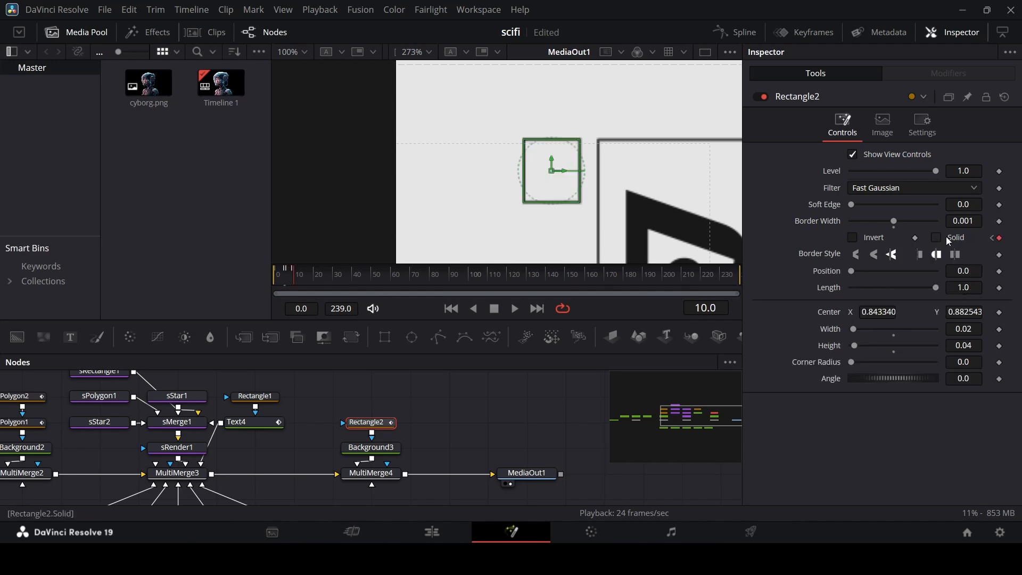
# - Add a keyframe at frame 20 with Rectangle2's Solid option off
pyautogui.click(315, 285)
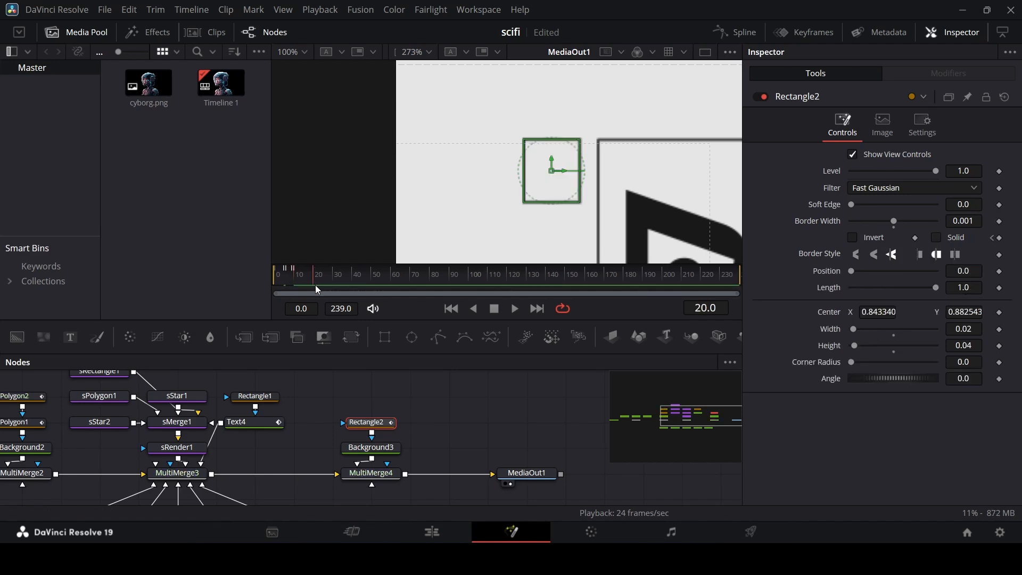
pyautogui.click(955, 243)
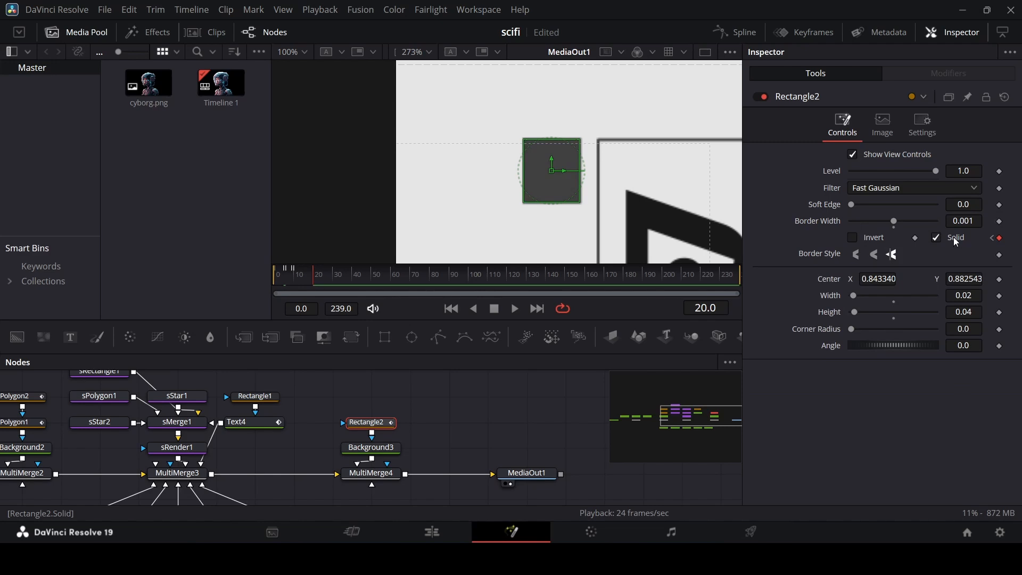
pyautogui.click(955, 242)
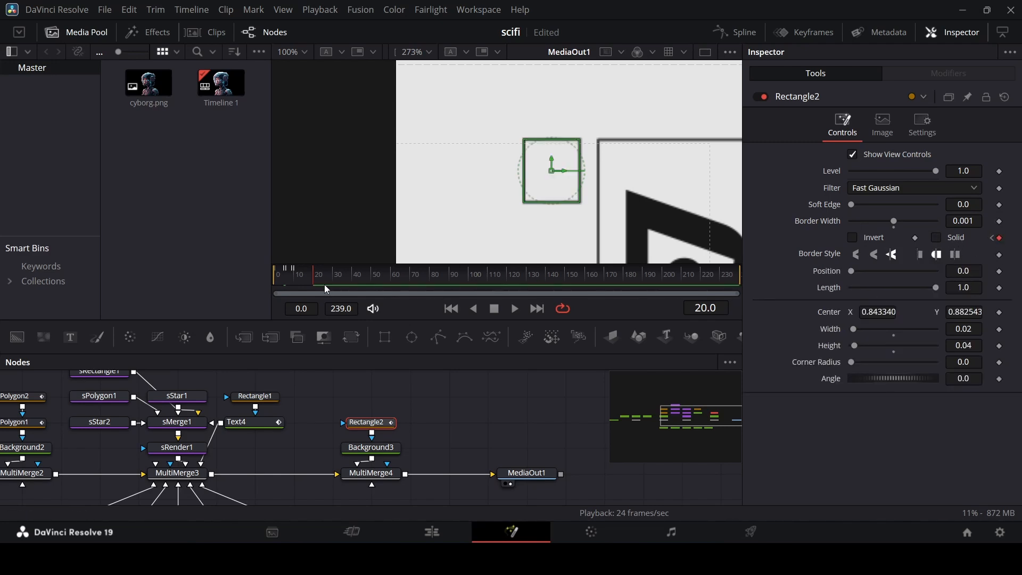
# - Play back the square's flicker from frame 0, return to the start, and save the project
pyautogui.moveTo(325, 285); pyautogui.dragTo(276, 282)
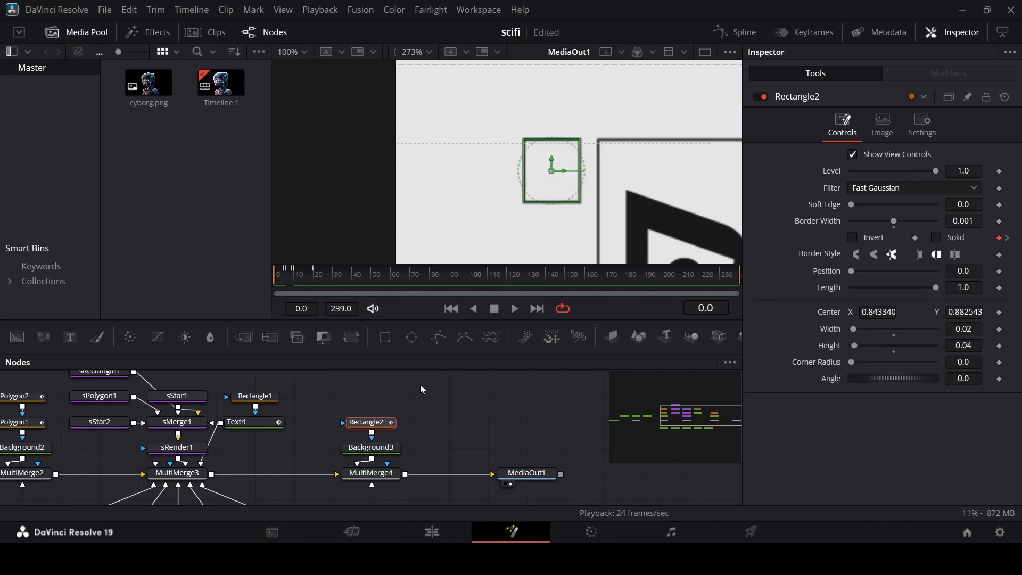
pyautogui.click(461, 414)
pyautogui.press('space')
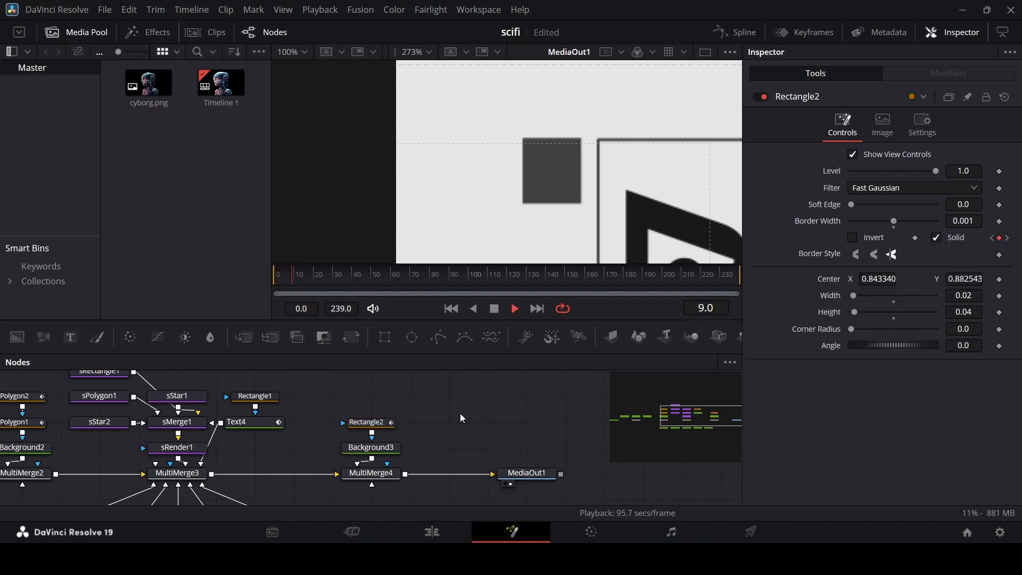
pyautogui.press('space')
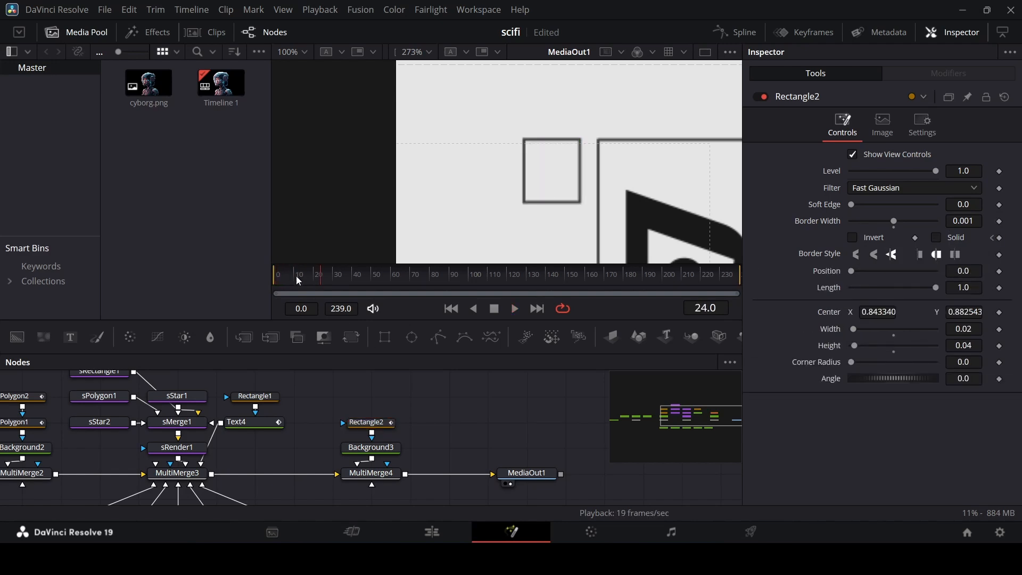
pyautogui.moveTo(296, 276); pyautogui.dragTo(276, 287)
pyautogui.scroll(2, 472, 417)
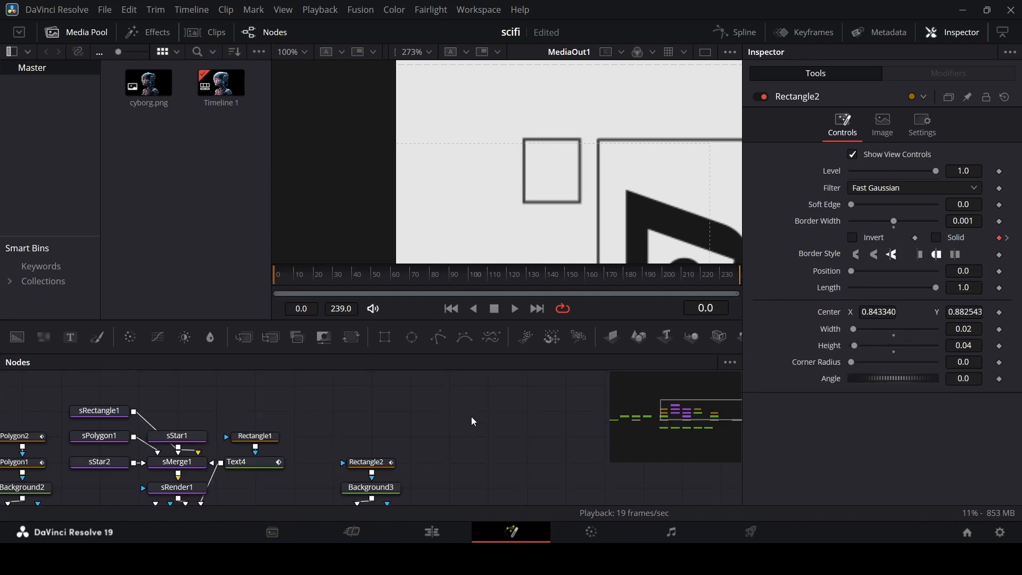
pyautogui.hotkey('ctrl', 's')
# - Paste a copy of Rectangle2, chain it above the original, and move it left to Center X 0.818341
pyautogui.click(381, 464)
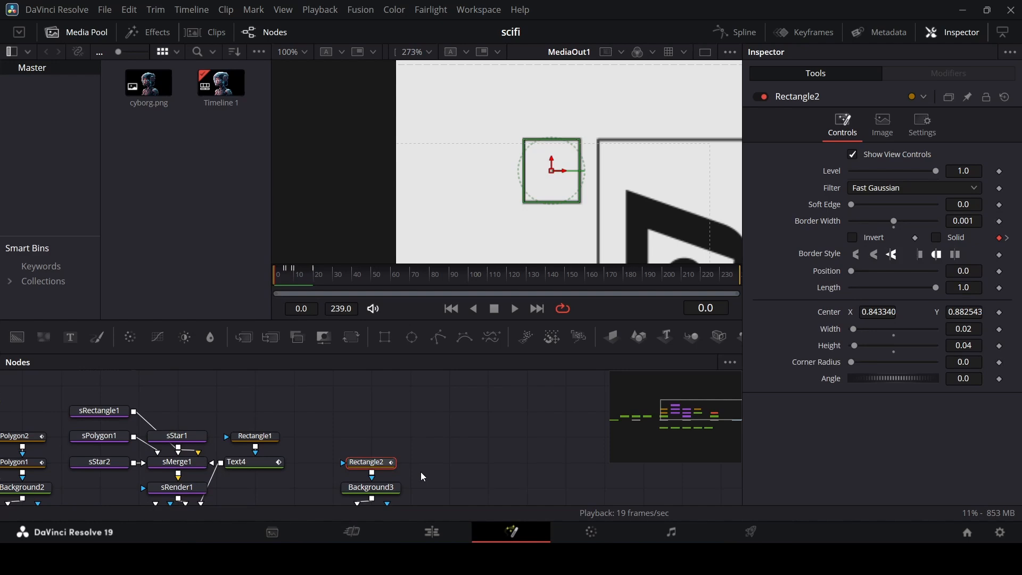
pyautogui.click(436, 437)
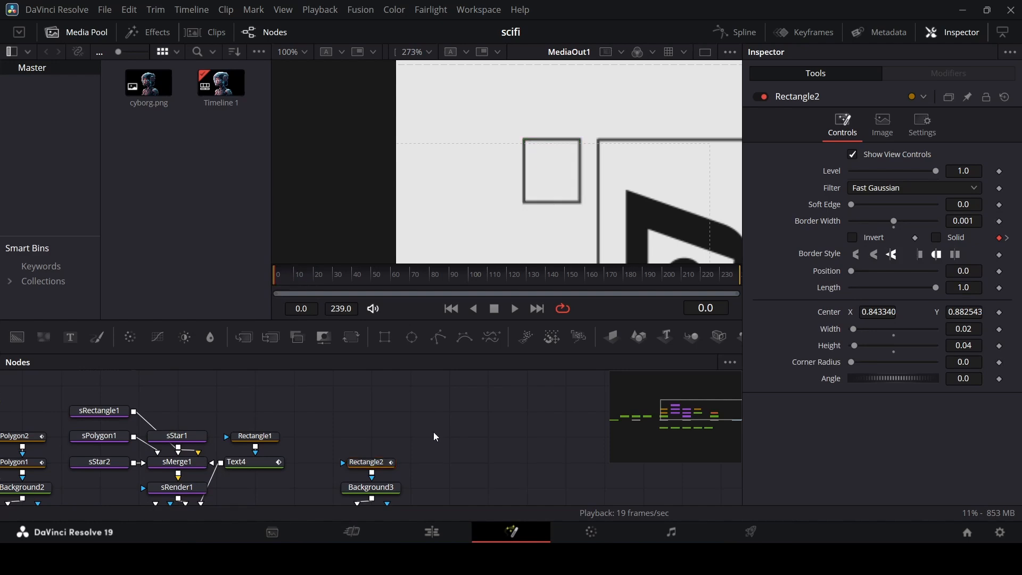
pyautogui.hotkey('ctrl', 'v')
pyautogui.moveTo(436, 436); pyautogui.dragTo(350, 439)
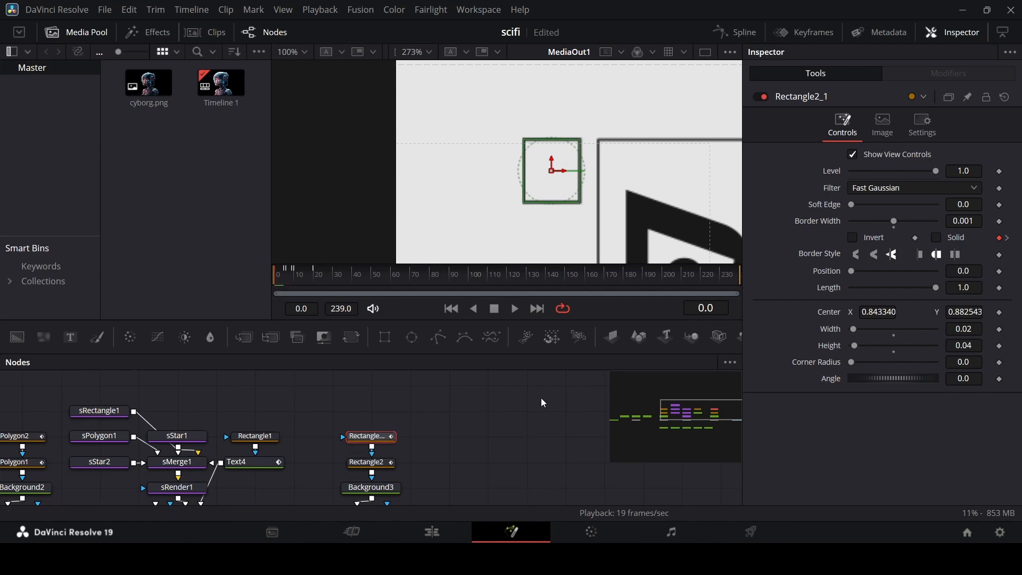
pyautogui.moveTo(876, 311); pyautogui.dragTo(863, 311)
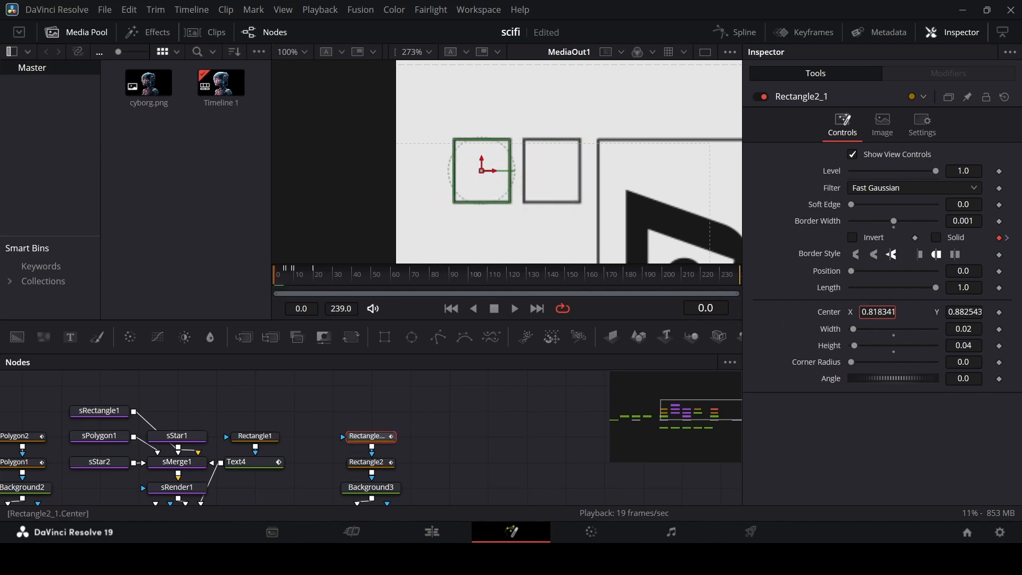
pyautogui.moveTo(288, 282)
pyautogui.mouseDown()
pyautogui.moveTo(301, 282)
pyautogui.moveTo(280, 287)
pyautogui.mouseUp()
# - Paste a second Rectangle2 copy, chain it above Rectangle2_1, and place its square left of the other two
pyautogui.click(445, 432)
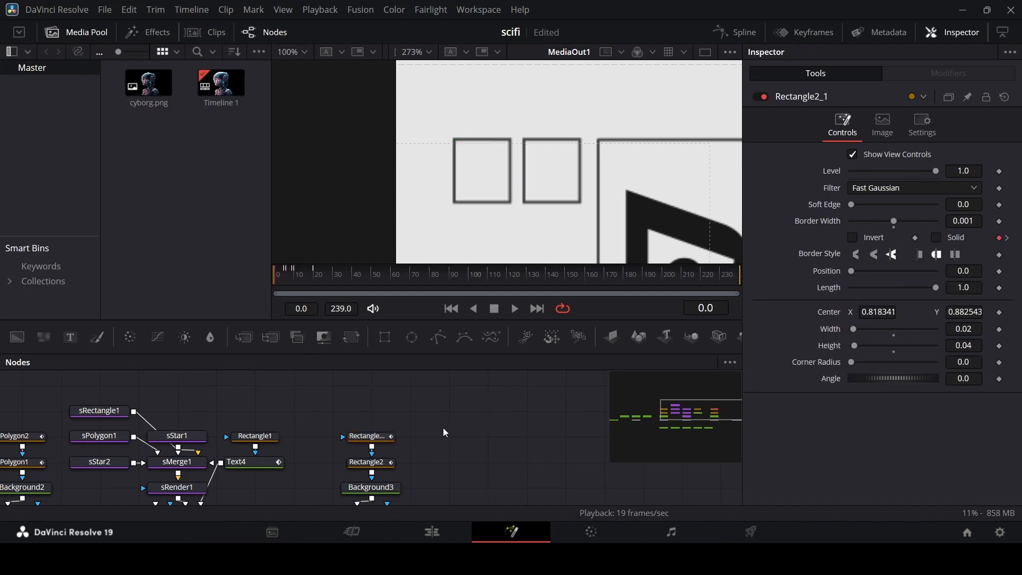
pyautogui.hotkey('ctrl', 'v')
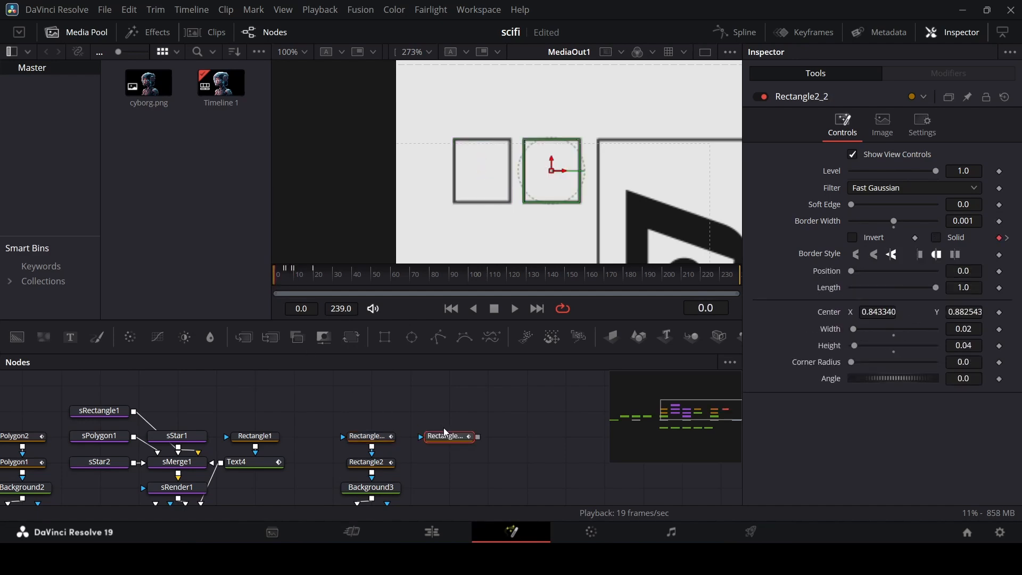
pyautogui.moveTo(441, 432); pyautogui.dragTo(370, 411)
pyautogui.moveTo(440, 439); pyautogui.dragTo(371, 438)
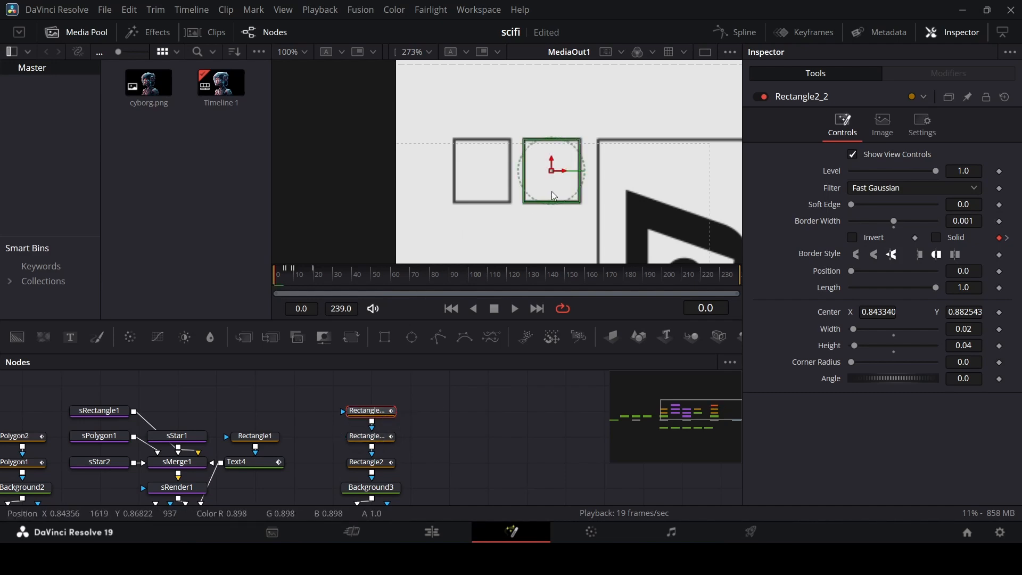
pyautogui.moveTo(554, 170); pyautogui.dragTo(417, 182)
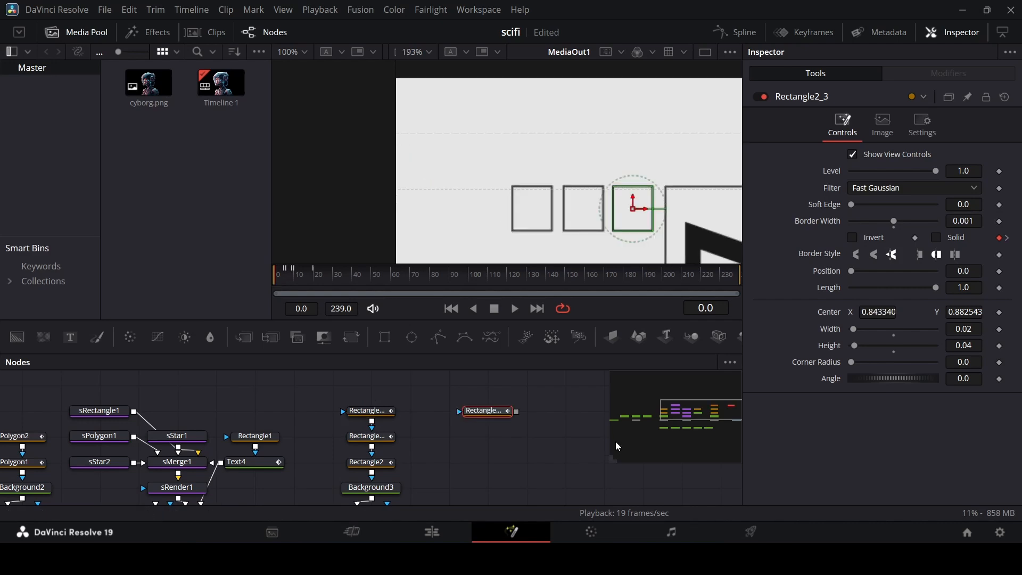
# - Chain a third copy, Rectangle2_3, atop the mask stack, move it to Center X 0.766205, and play back the four squares
pyautogui.moveTo(492, 412); pyautogui.dragTo(376, 412)
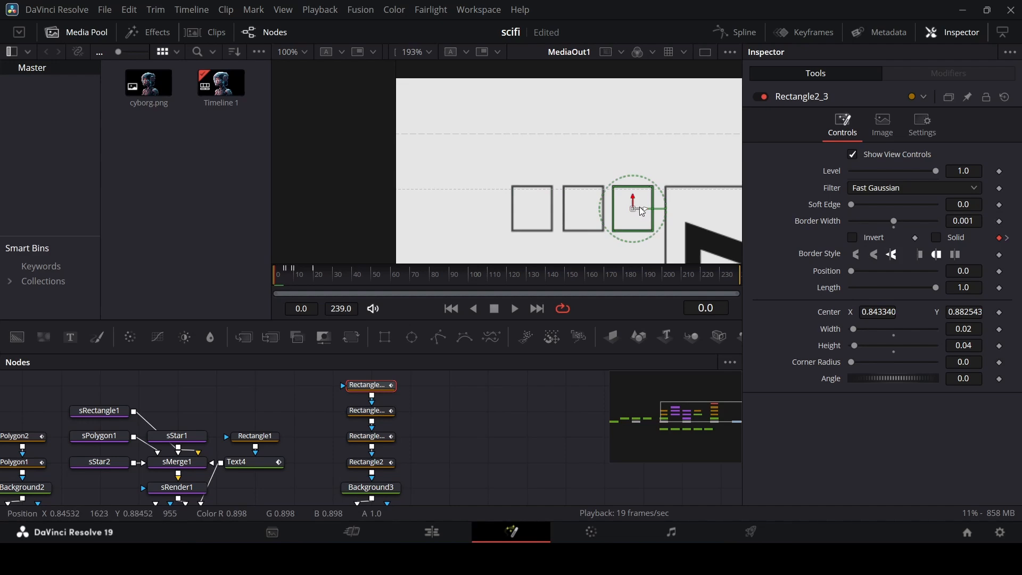
pyautogui.moveTo(641, 207); pyautogui.dragTo(489, 211)
pyautogui.press('space')
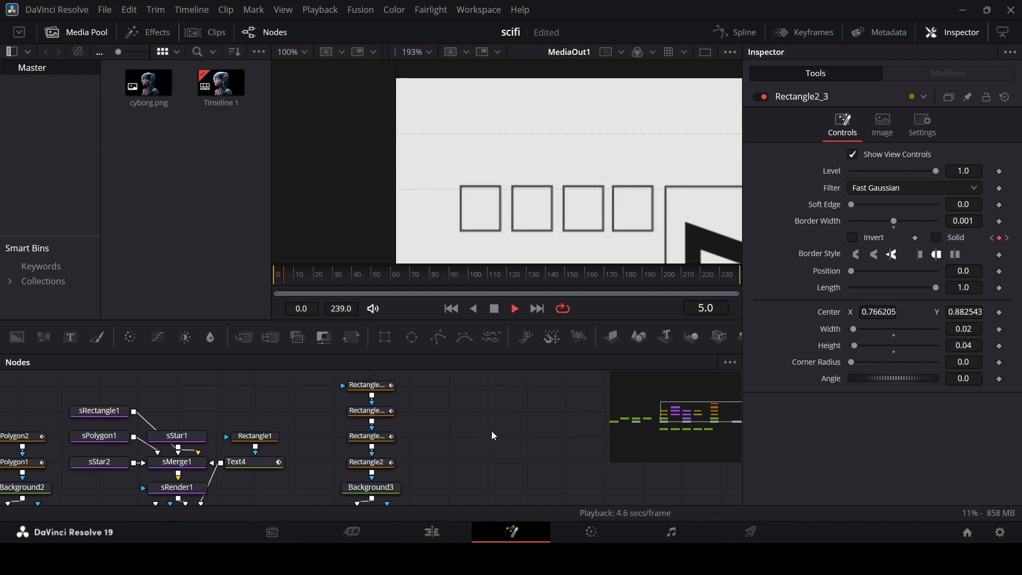
pyautogui.press('space')
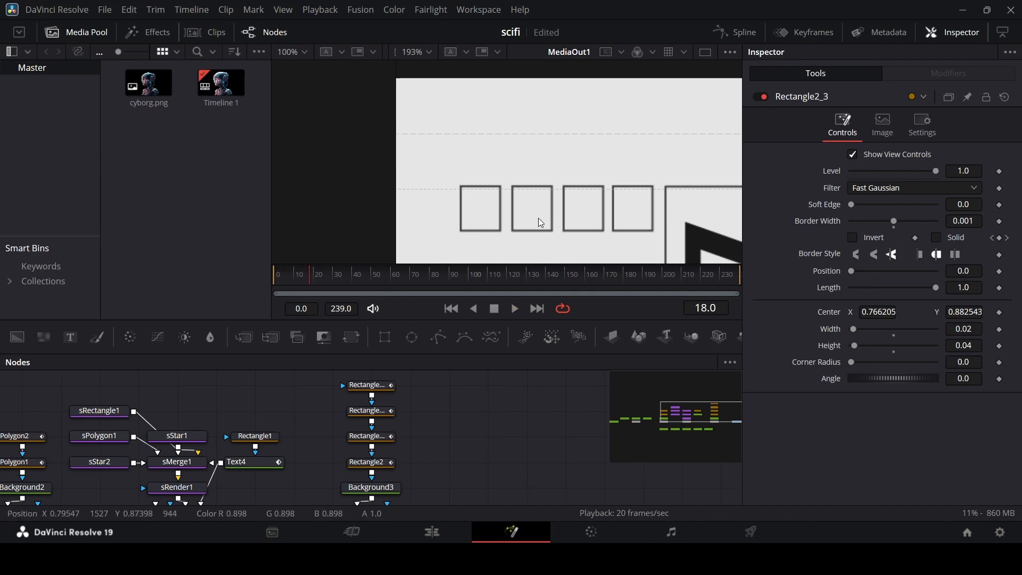
# - Show the Keyframes editor, expand Rectangle2_1 to its Solid track, and fit the keyframes in view
pyautogui.click(385, 444)
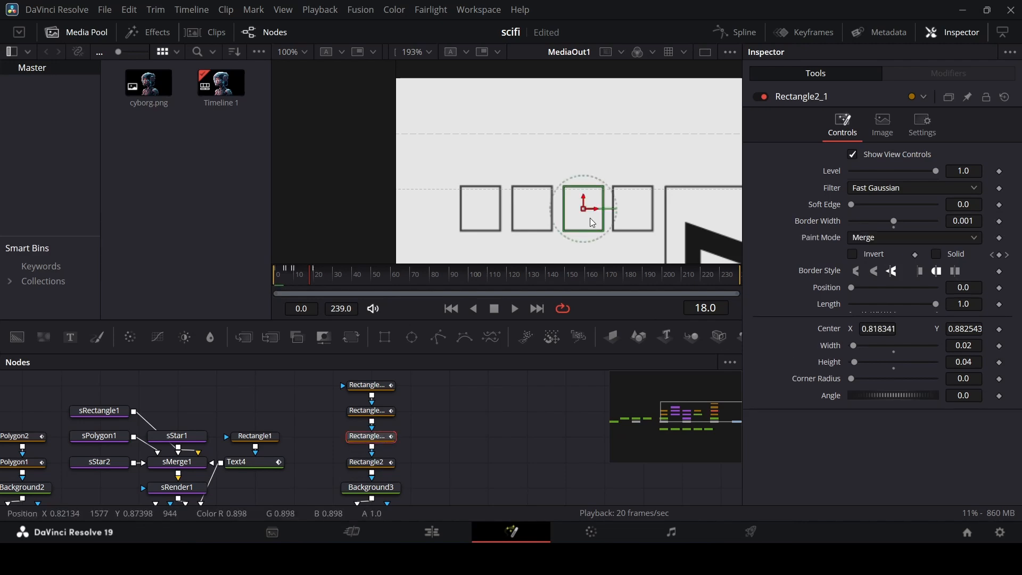
pyautogui.click(782, 33)
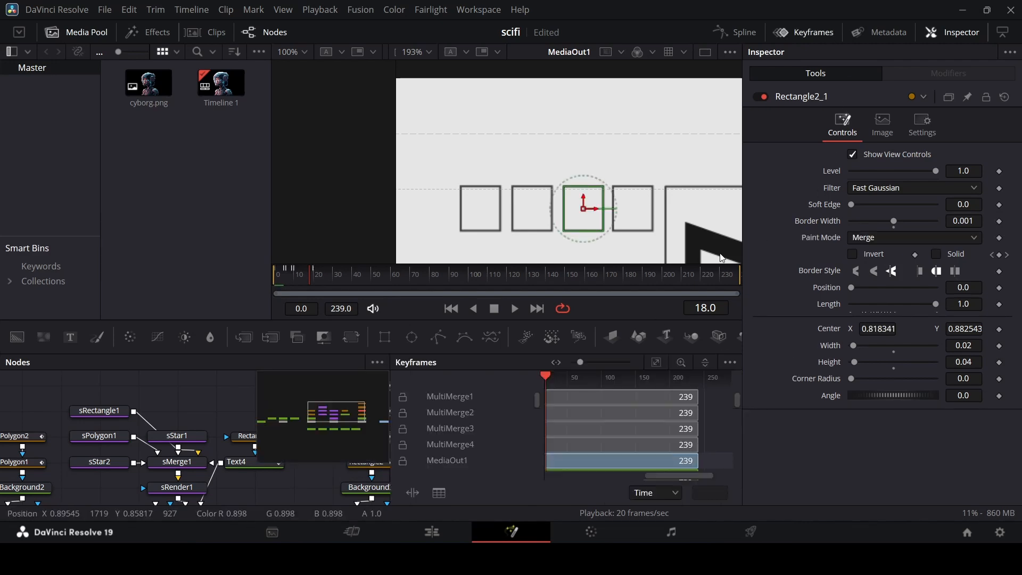
pyautogui.moveTo(338, 411); pyautogui.dragTo(369, 413)
pyautogui.click(205, 451)
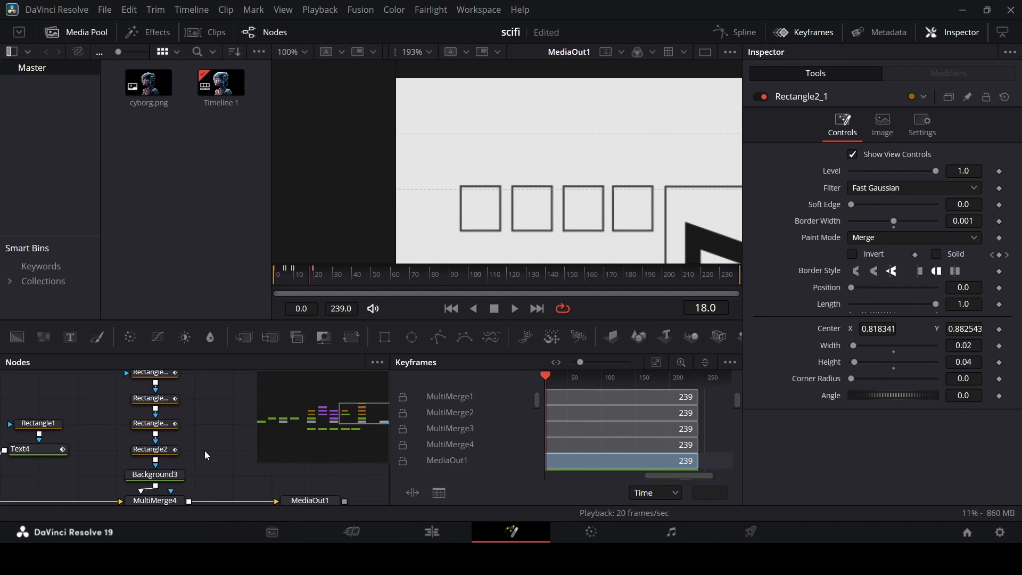
pyautogui.click(169, 430)
pyautogui.scroll(-3, 477, 448)
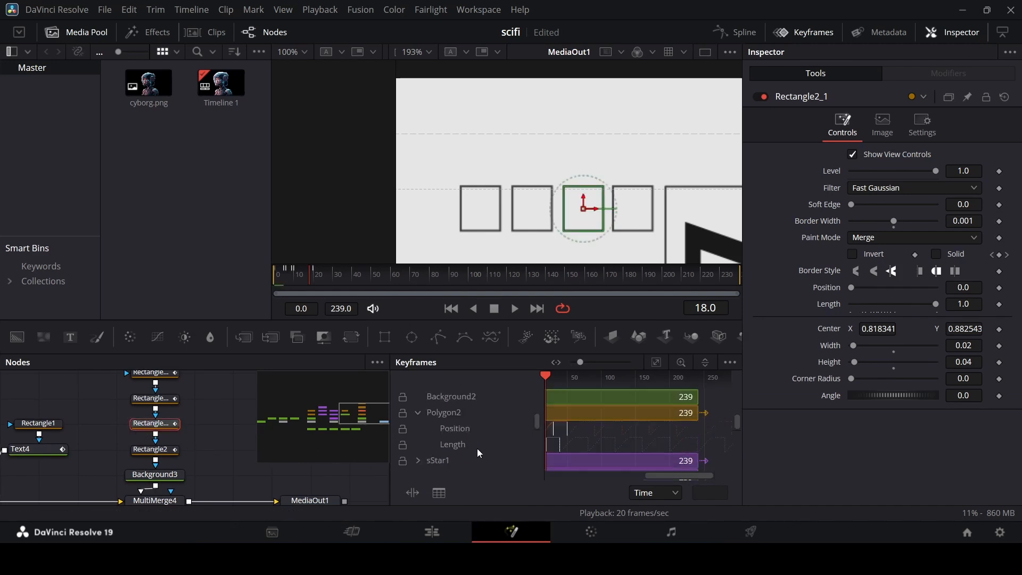
pyautogui.scroll(-10, 445, 429)
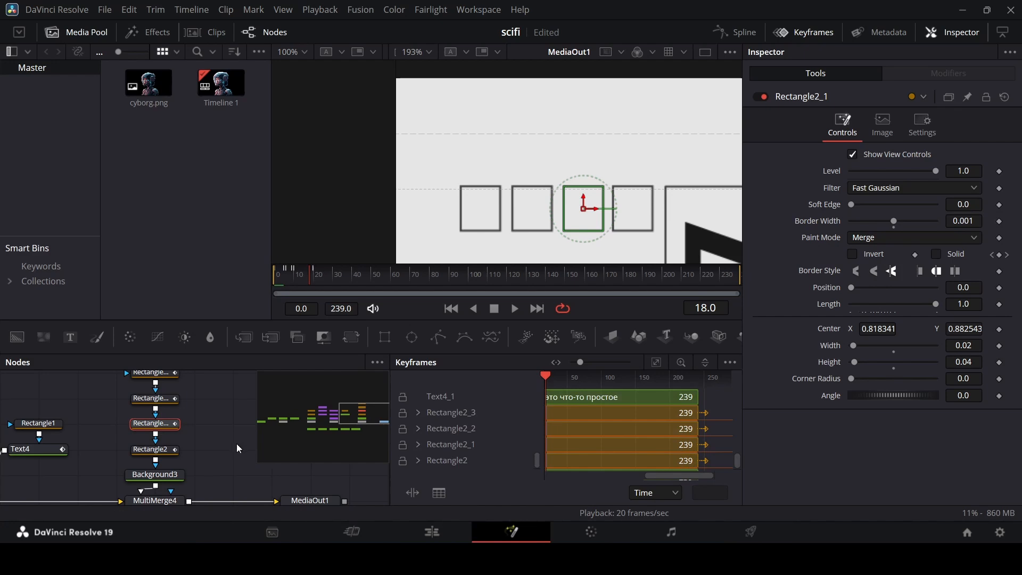
pyautogui.click(175, 436)
pyautogui.click(452, 446)
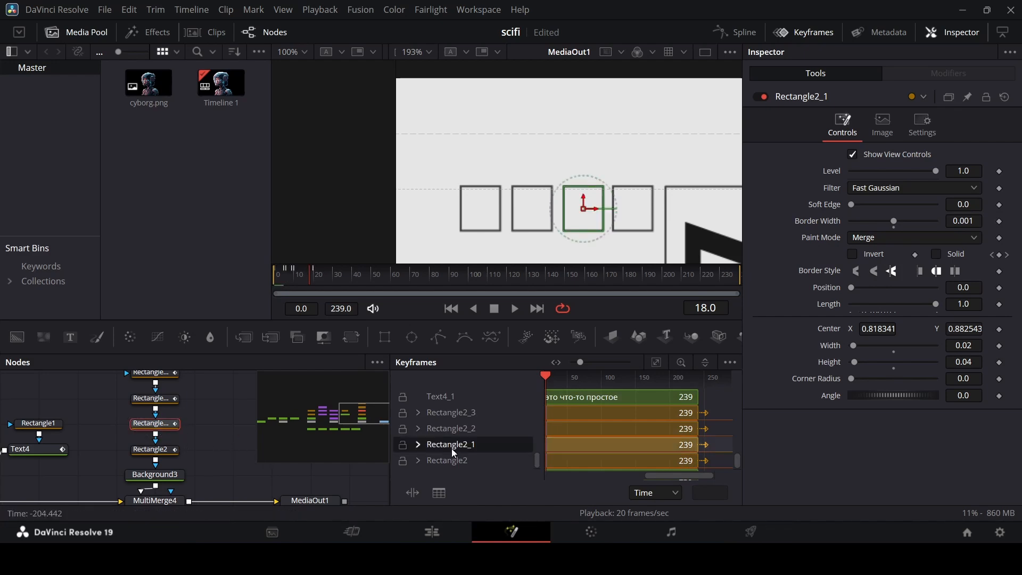
pyautogui.click(418, 445)
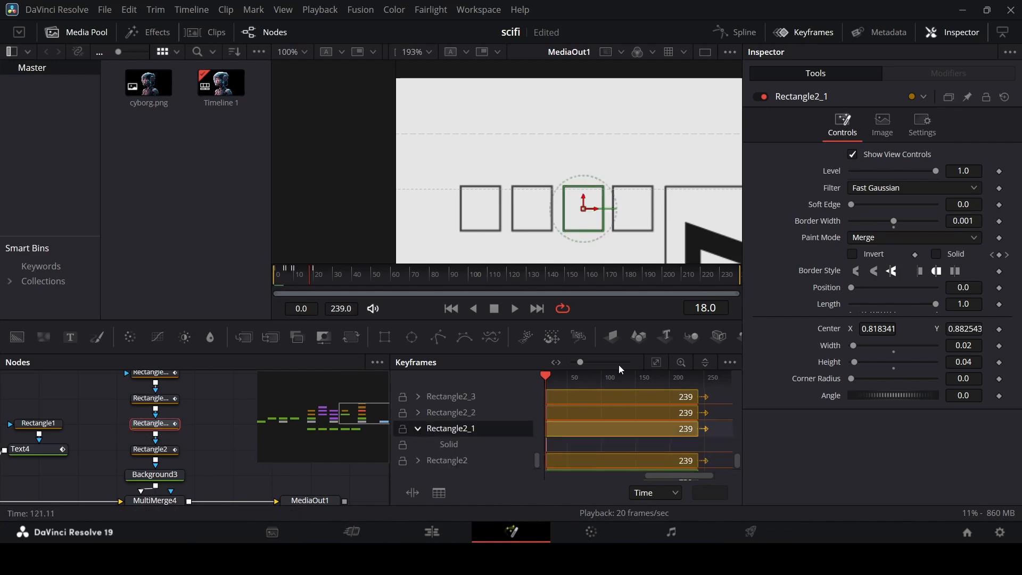
pyautogui.click(656, 363)
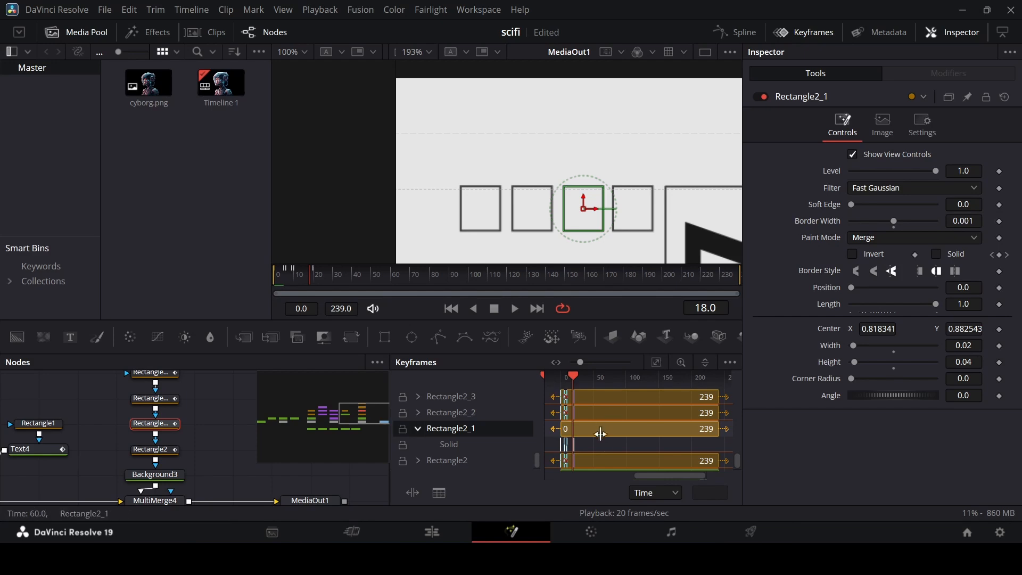
# - Shift all of Rectangle2_1's Solid keyframes forward in time to start just after frame 5, and play back the squares
pyautogui.click(296, 290)
pyautogui.click(285, 291)
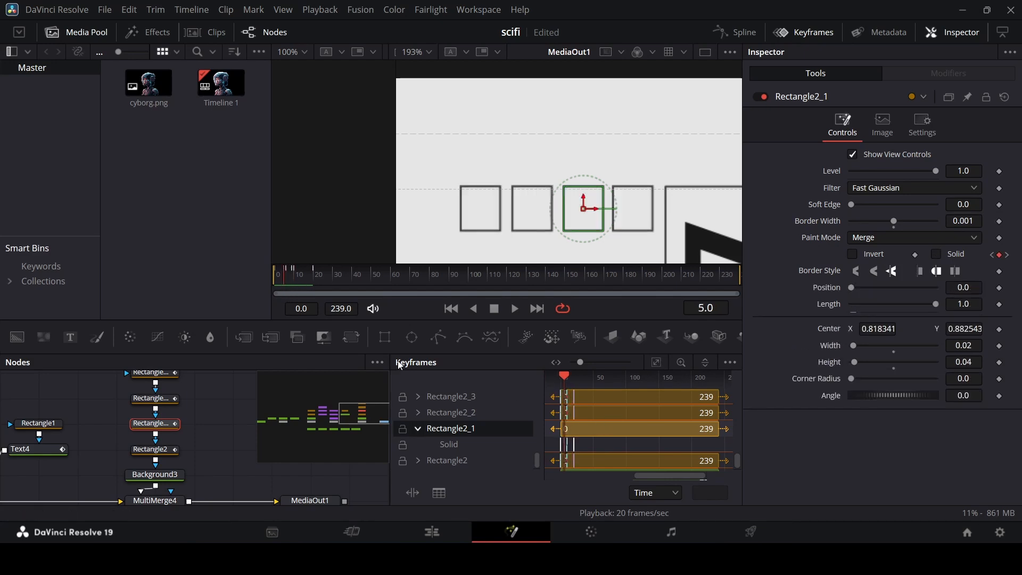
pyautogui.moveTo(563, 442)
pyautogui.mouseDown()
pyautogui.moveTo(555, 440)
pyautogui.moveTo(564, 443)
pyautogui.mouseUp()
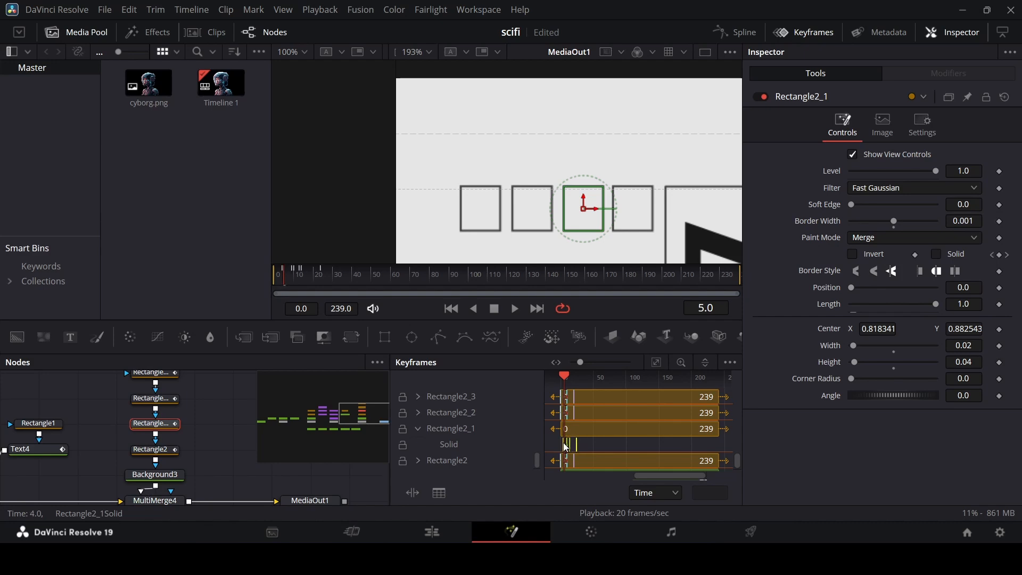
pyautogui.moveTo(563, 443); pyautogui.dragTo(566, 445)
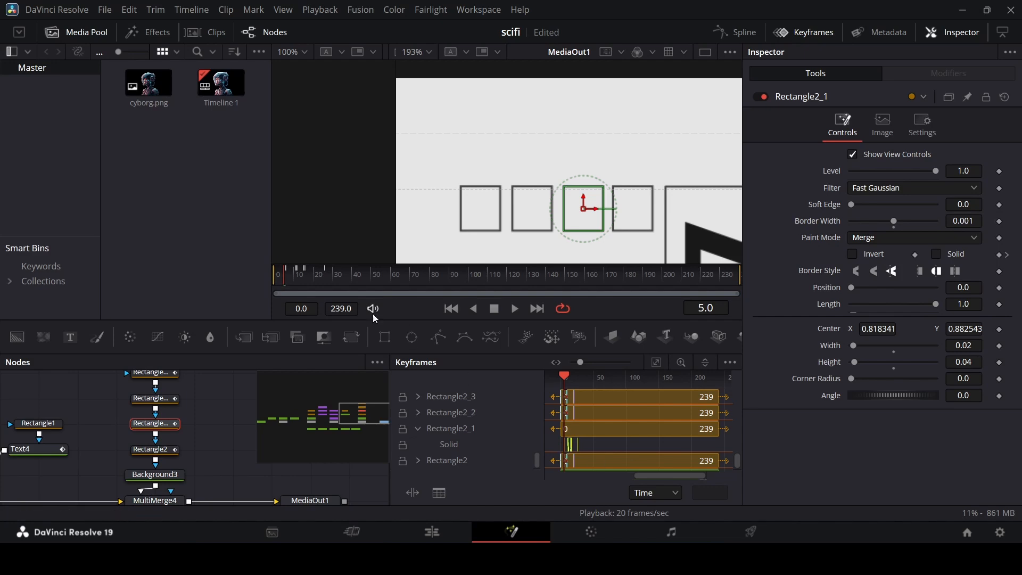
pyautogui.click(275, 280)
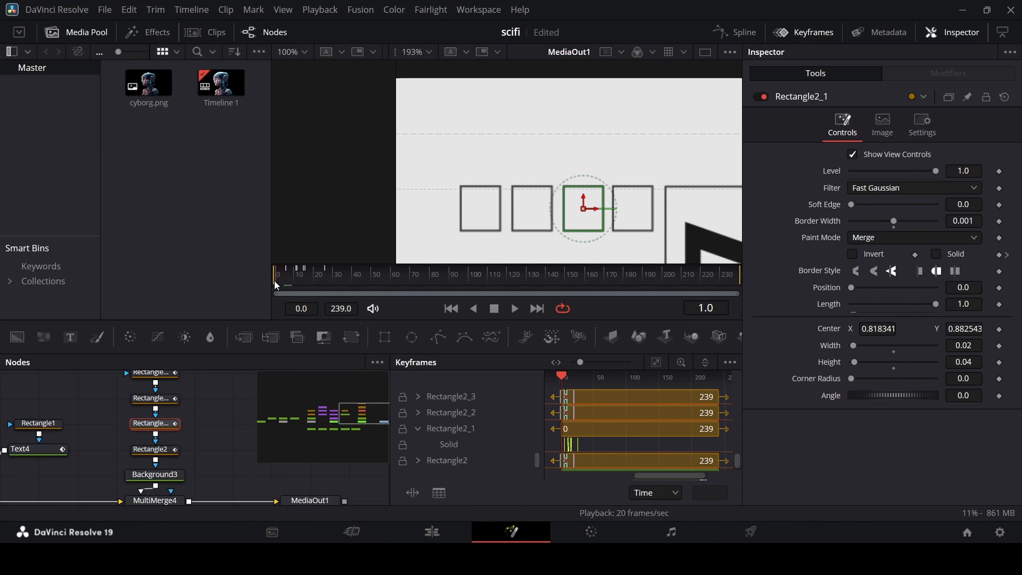
pyautogui.click(216, 426)
pyautogui.press('space')
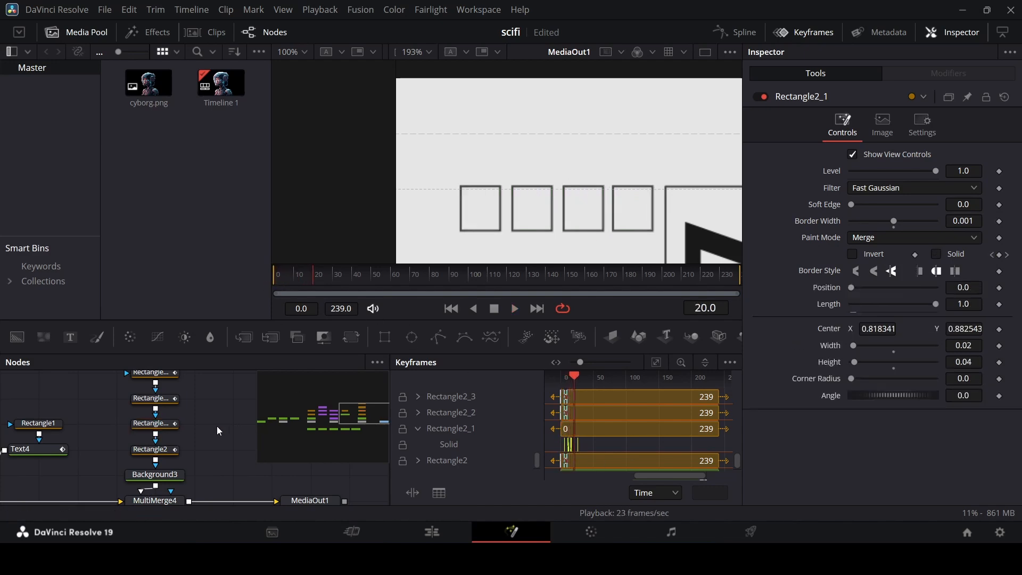
# - Expand Rectangle2_2's Solid track and shift all of its keyframes forward in time to start at frame 10
pyautogui.click(170, 399)
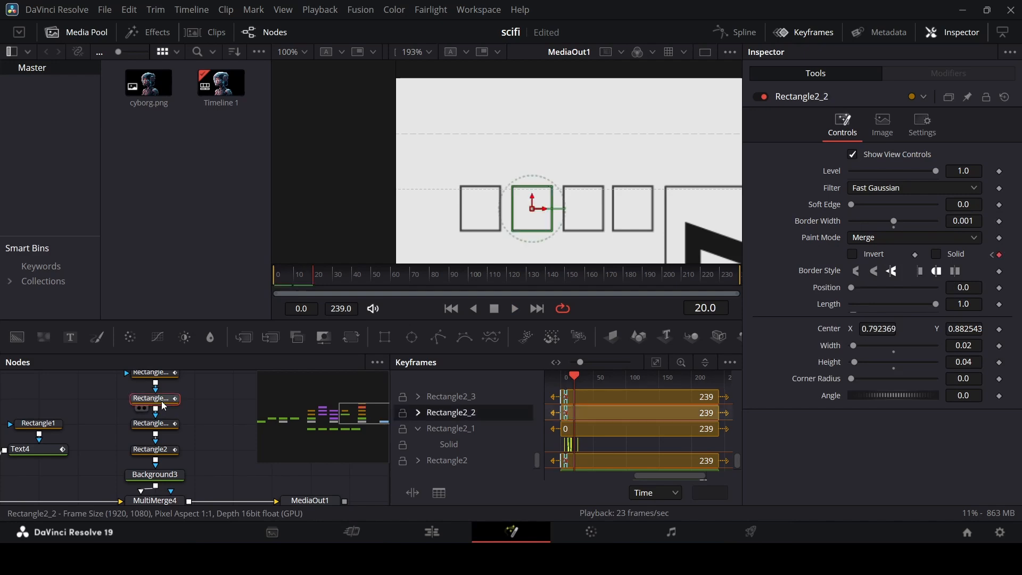
pyautogui.click(418, 413)
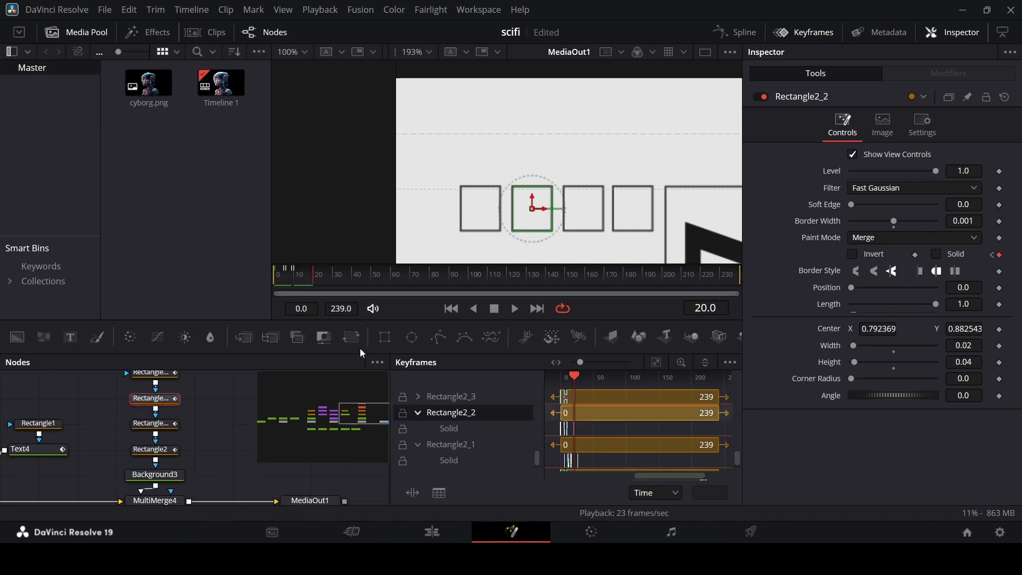
pyautogui.click(295, 282)
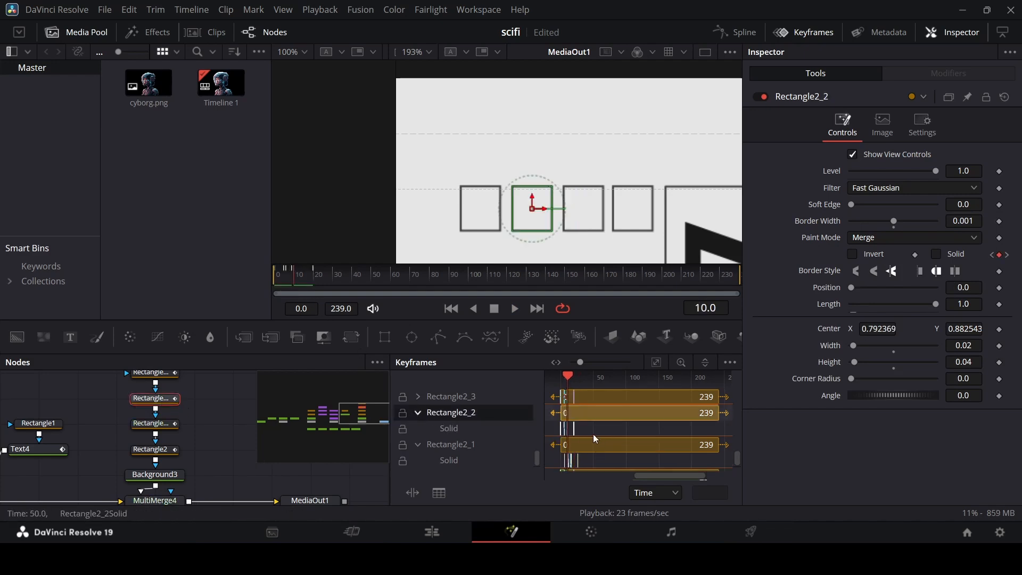
pyautogui.moveTo(592, 427); pyautogui.dragTo(559, 433)
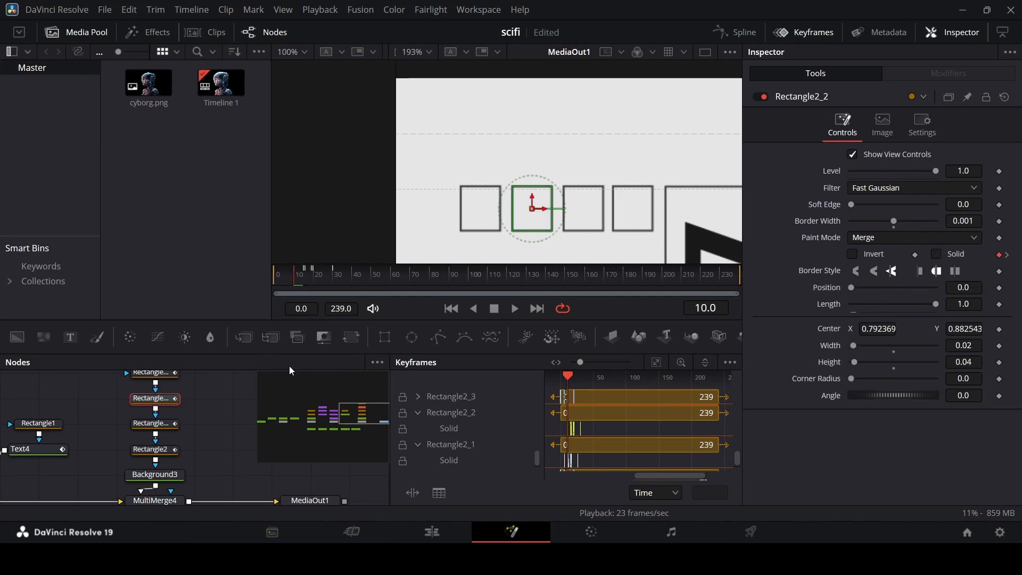
# - Expand Rectangle2_3's Solid track and shift all of its keyframes forward in time to start at frame 15
pyautogui.scroll(1, 230, 417)
pyautogui.click(155, 415)
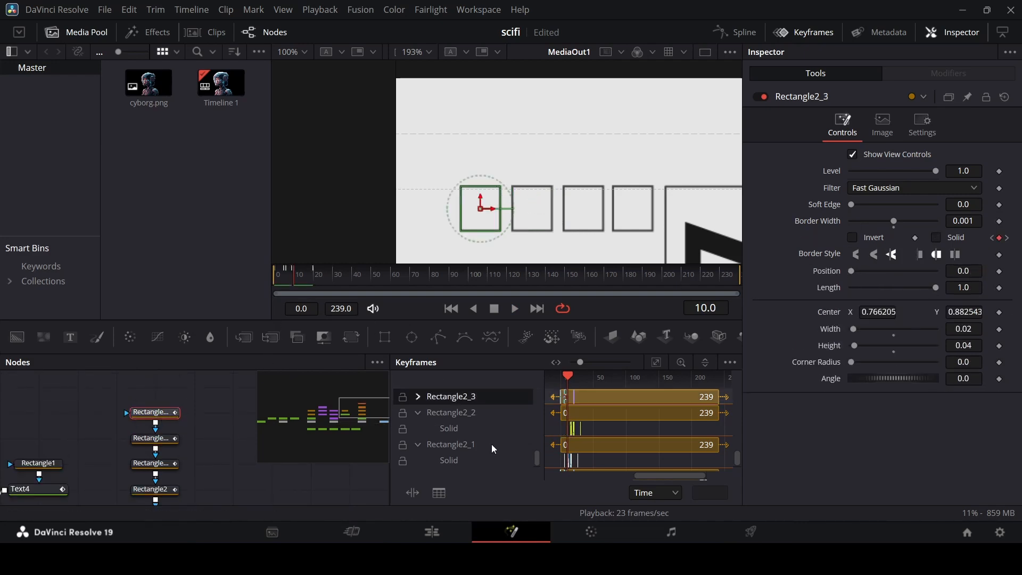
pyautogui.moveTo(297, 280); pyautogui.dragTo(305, 283)
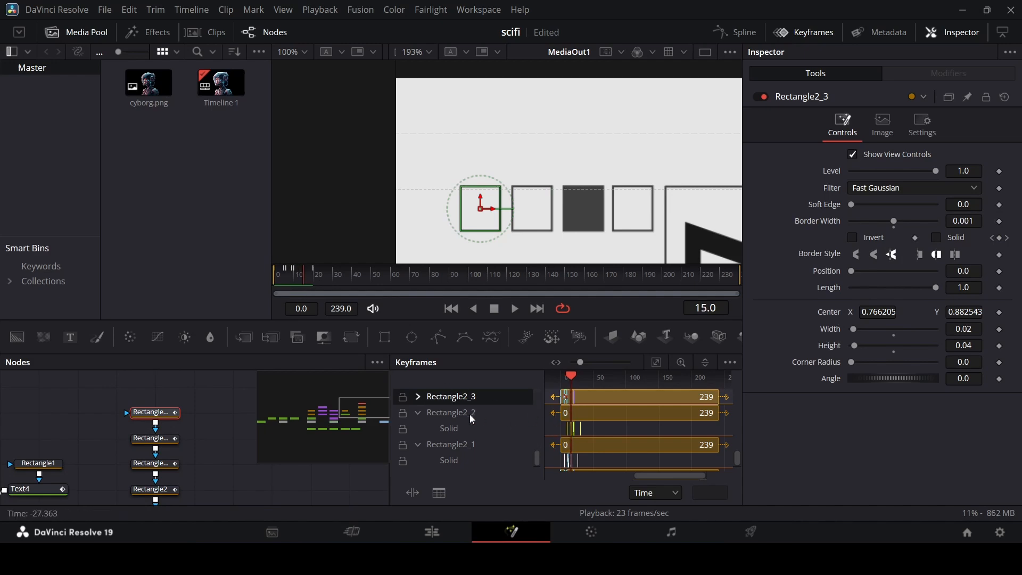
pyautogui.click(418, 396)
pyautogui.click(549, 412)
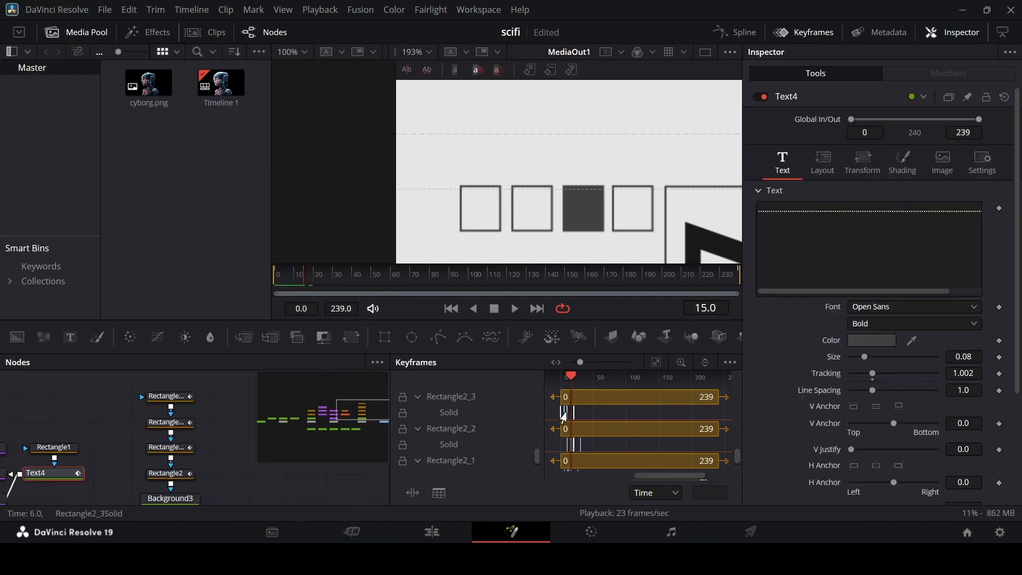
pyautogui.moveTo(581, 414)
pyautogui.mouseDown()
pyautogui.moveTo(554, 408)
pyautogui.moveTo(572, 413)
pyautogui.mouseUp()
pyautogui.click(451, 397)
# - Close the Keyframes editor and play back the staggered flicker of the four squares from frame 0
pyautogui.press('Home')
pyautogui.click(804, 32)
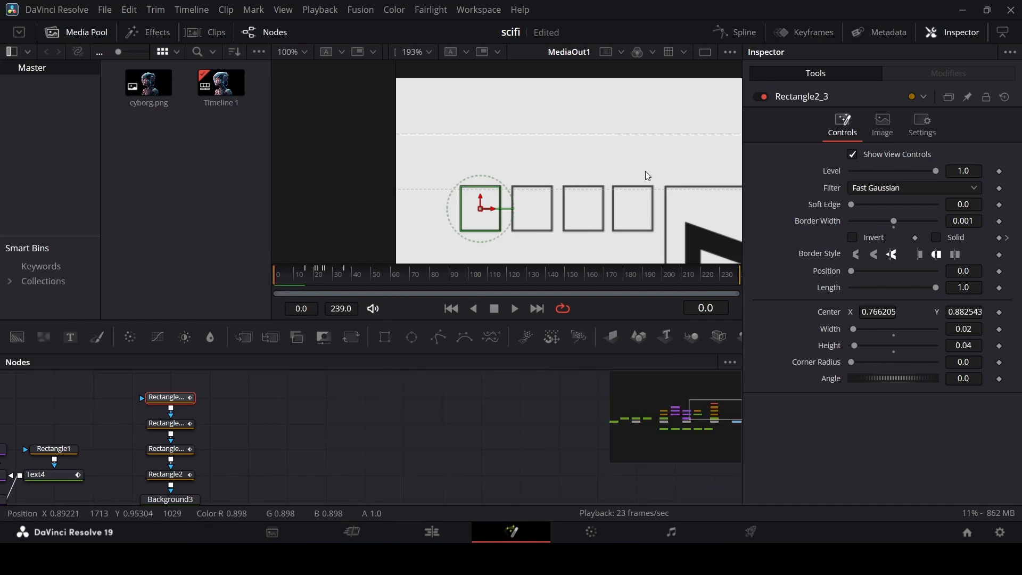
pyautogui.click(333, 417)
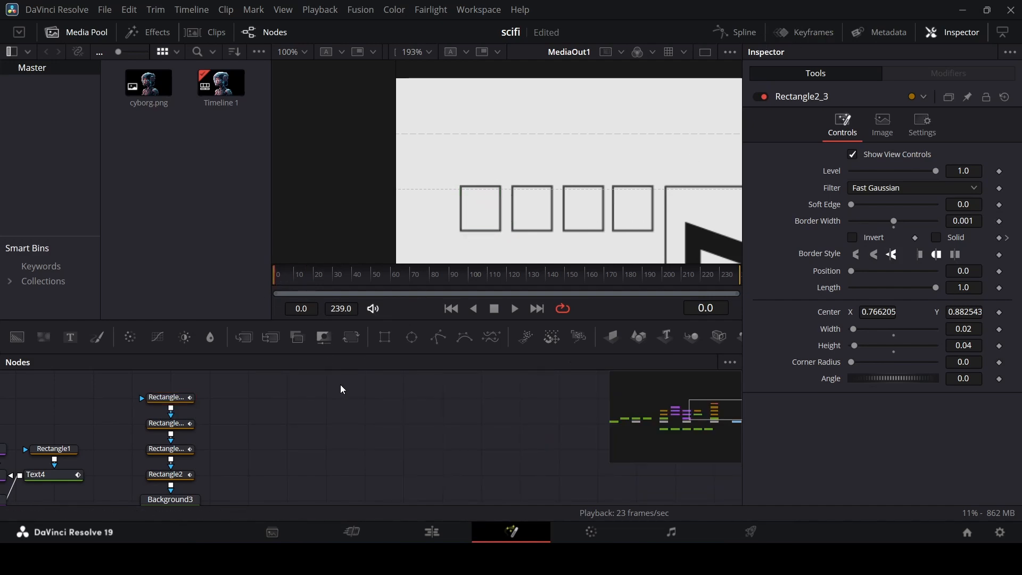
pyautogui.press('space')
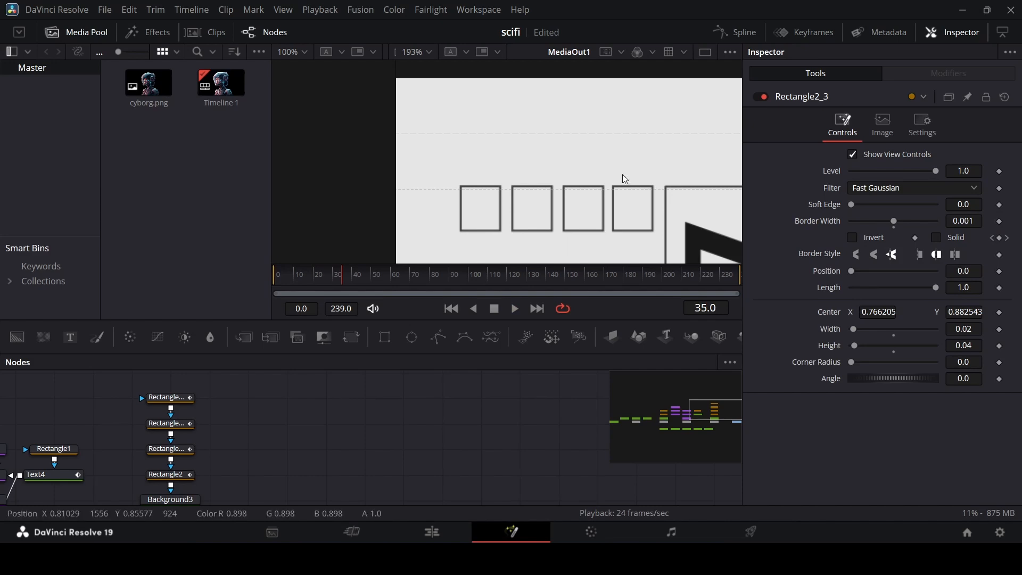
# - Show the Spline editor, collapse the Polygon1, star and Text4 entries, and hide the curves of Polygon1 and Text4
pyautogui.click(745, 31)
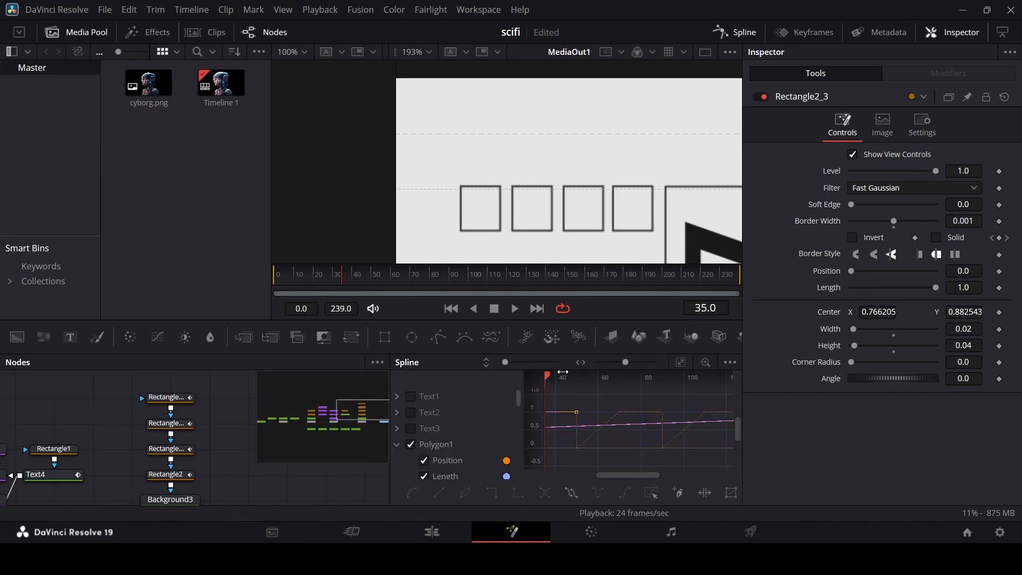
pyautogui.click(396, 446)
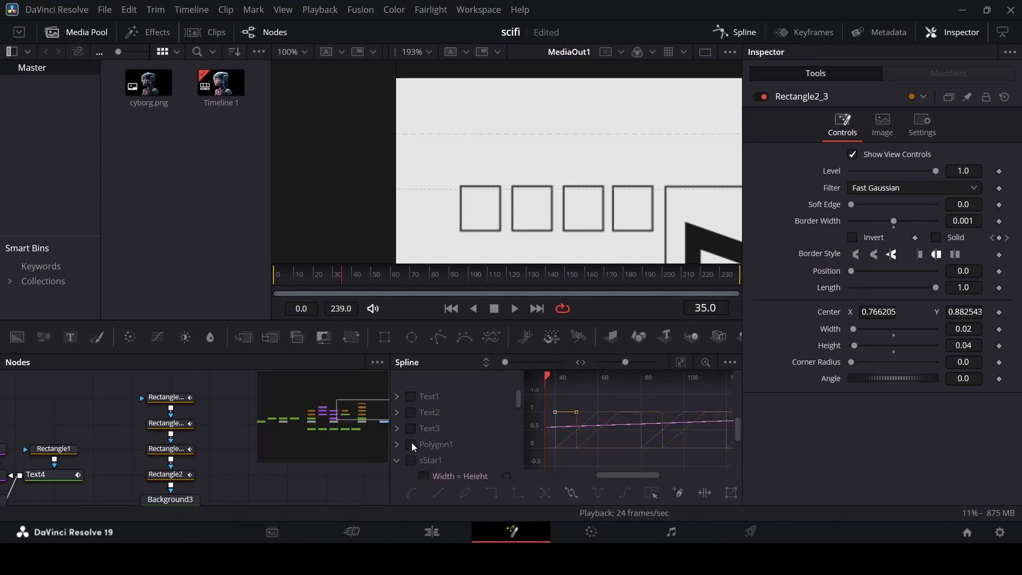
pyautogui.scroll(-5, 410, 463)
pyautogui.scroll(3, 418, 461)
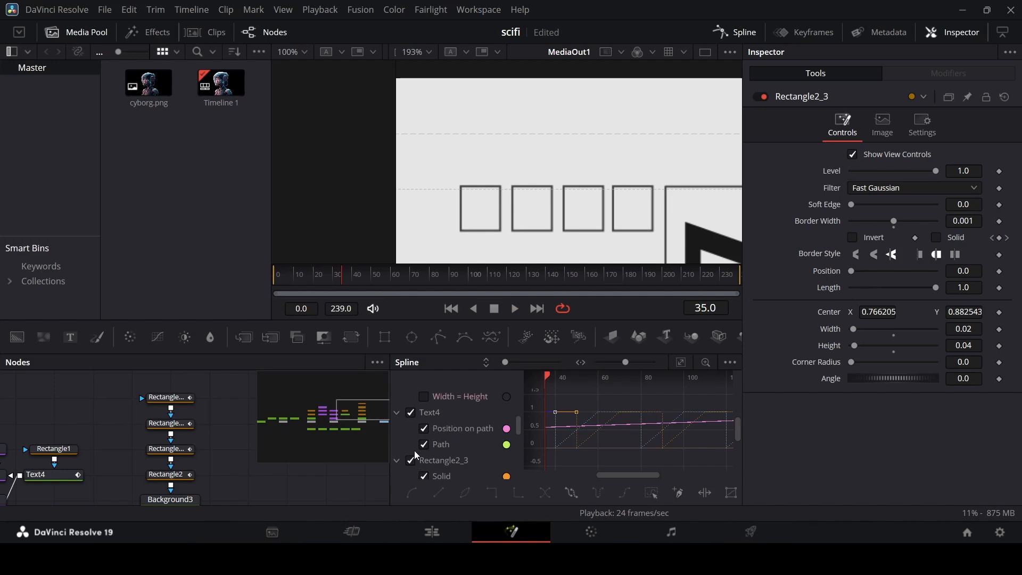
pyautogui.click(416, 412)
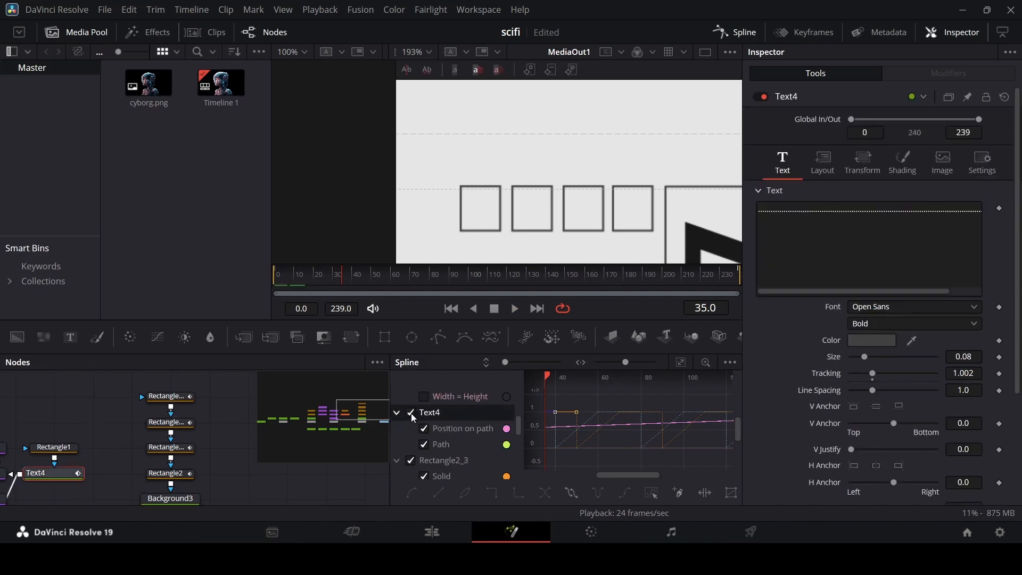
pyautogui.click(411, 413)
pyautogui.scroll(1, 440, 435)
pyautogui.click(395, 431)
pyautogui.click(397, 444)
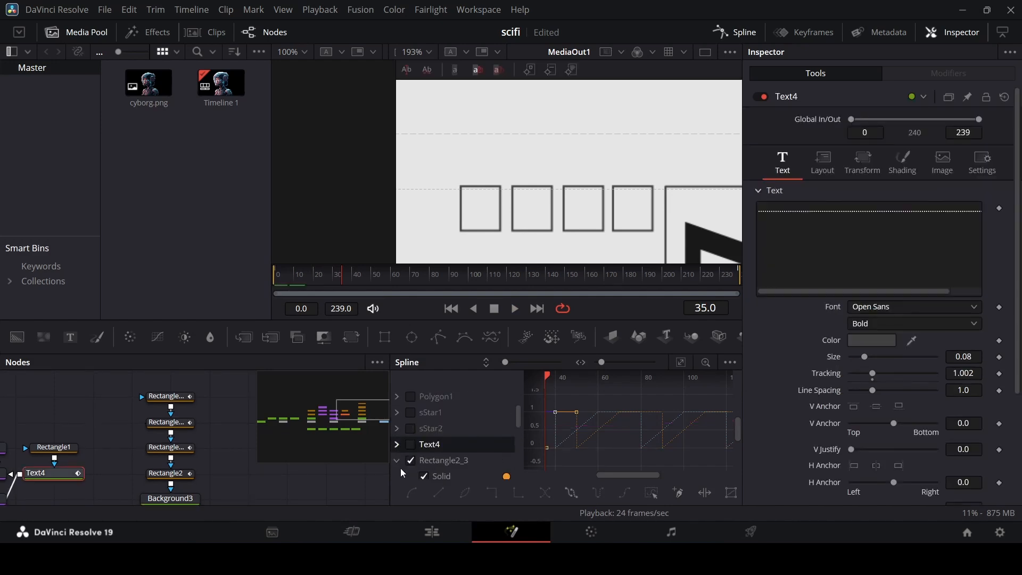
# - Collapse the four Rectangle2 entries in the Spline editor and hide Polygon2's curves, leaving only the squares' curves enabled
pyautogui.click(398, 461)
pyautogui.scroll(-2, 432, 473)
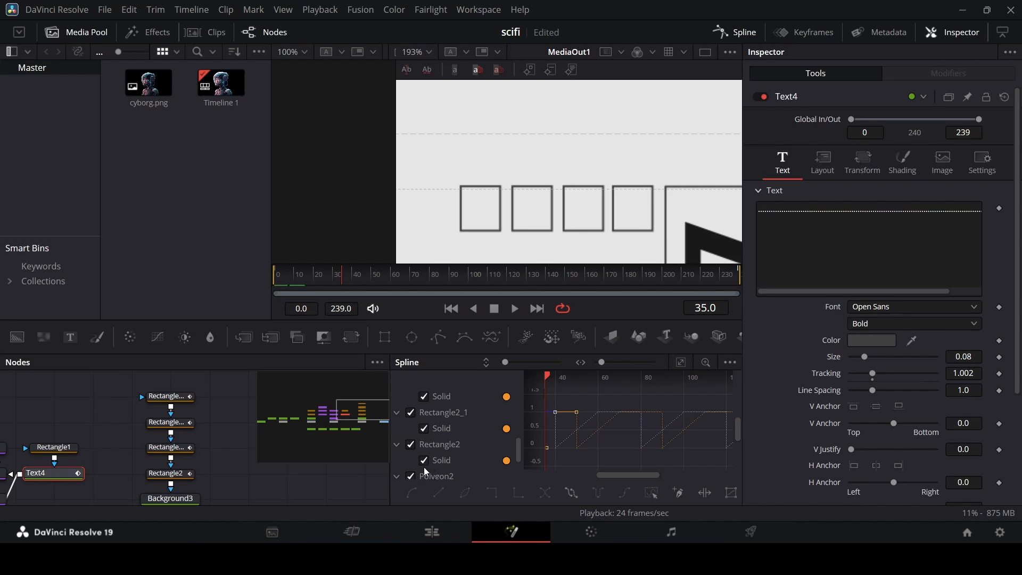
pyautogui.scroll(2, 432, 458)
pyautogui.click(398, 428)
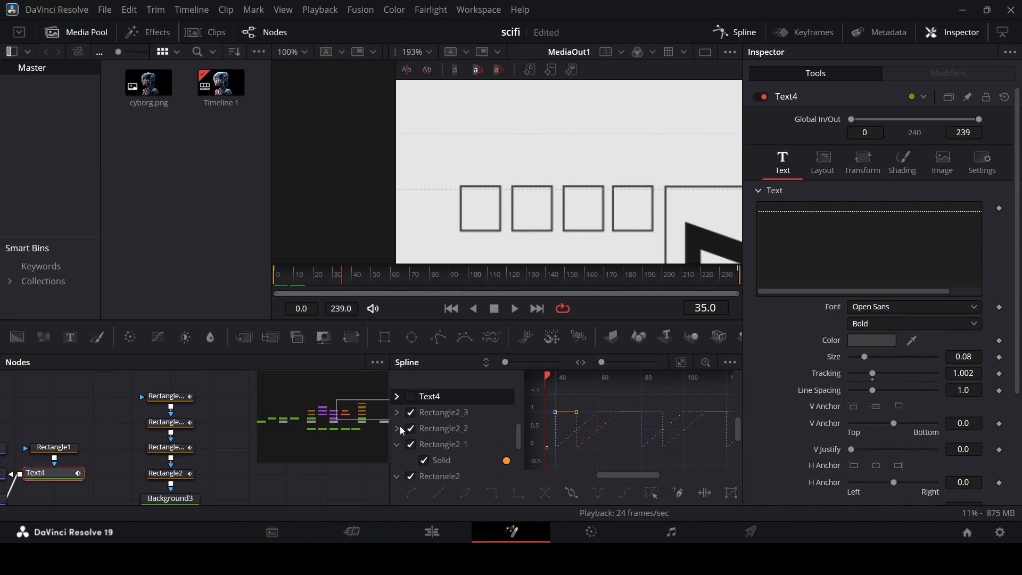
pyautogui.click(398, 446)
pyautogui.click(399, 460)
pyautogui.click(410, 460)
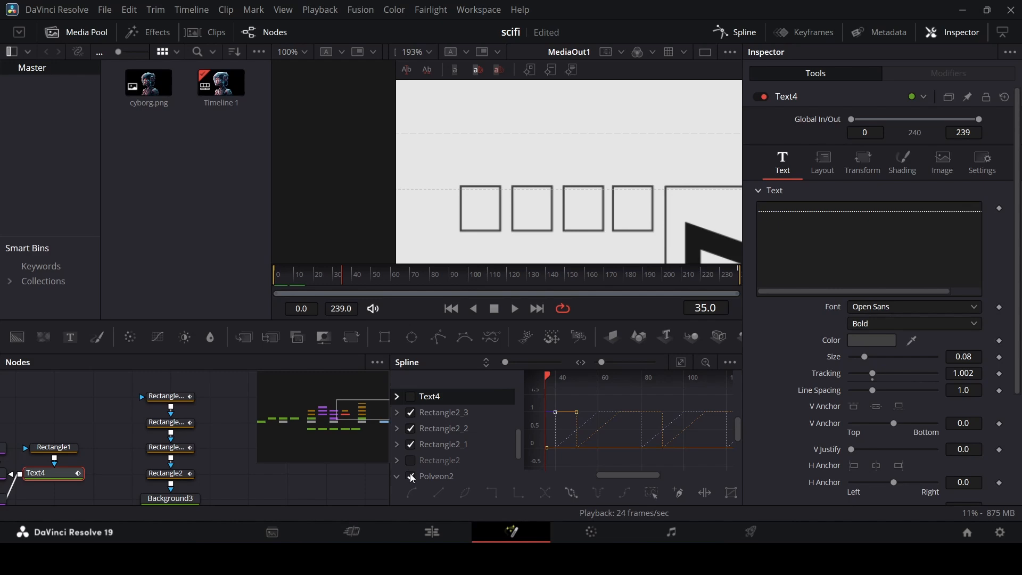
pyautogui.click(411, 477)
pyautogui.click(413, 461)
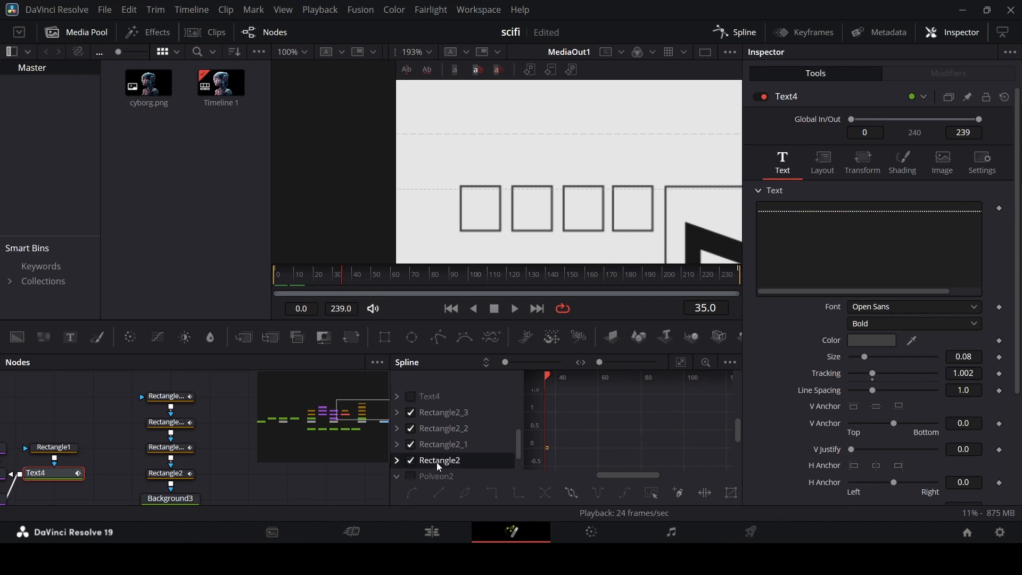
# - Select the squares' entries up to Rectangle2_3 in the Spline editor and fit their Solid curves in the graph
pyautogui.click(436, 446)
pyautogui.click(445, 431)
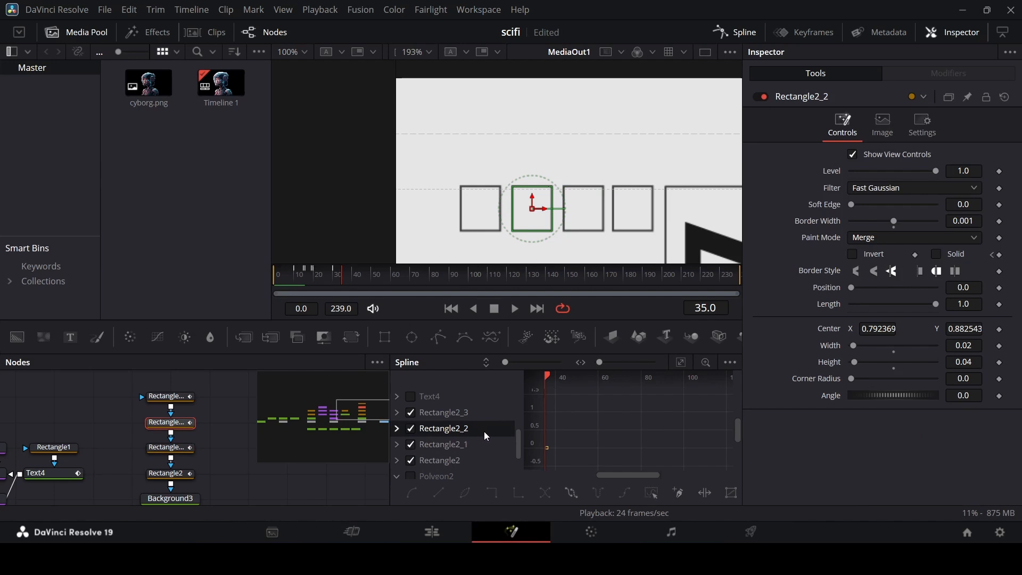
pyautogui.click(472, 414)
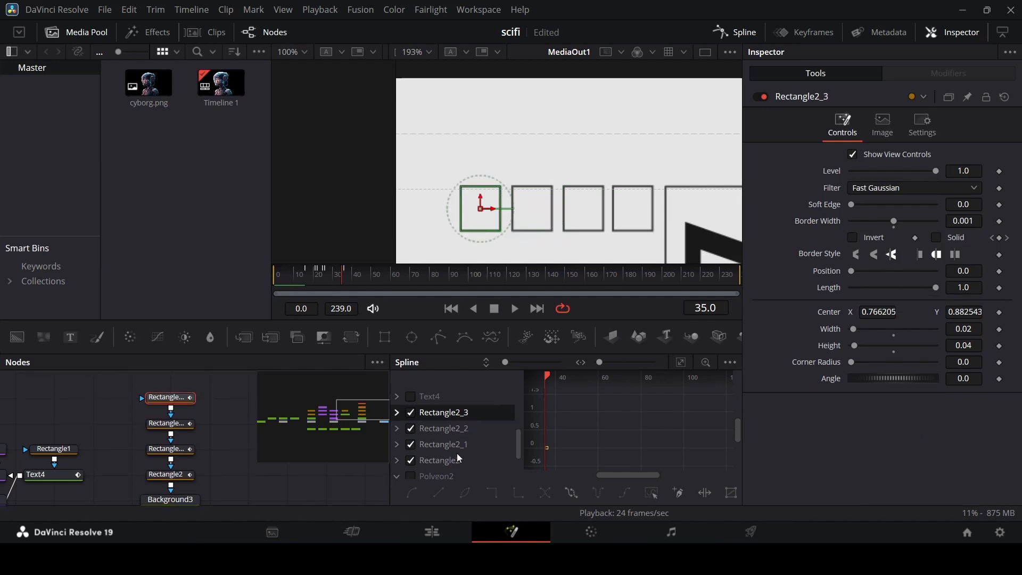
pyautogui.click(681, 362)
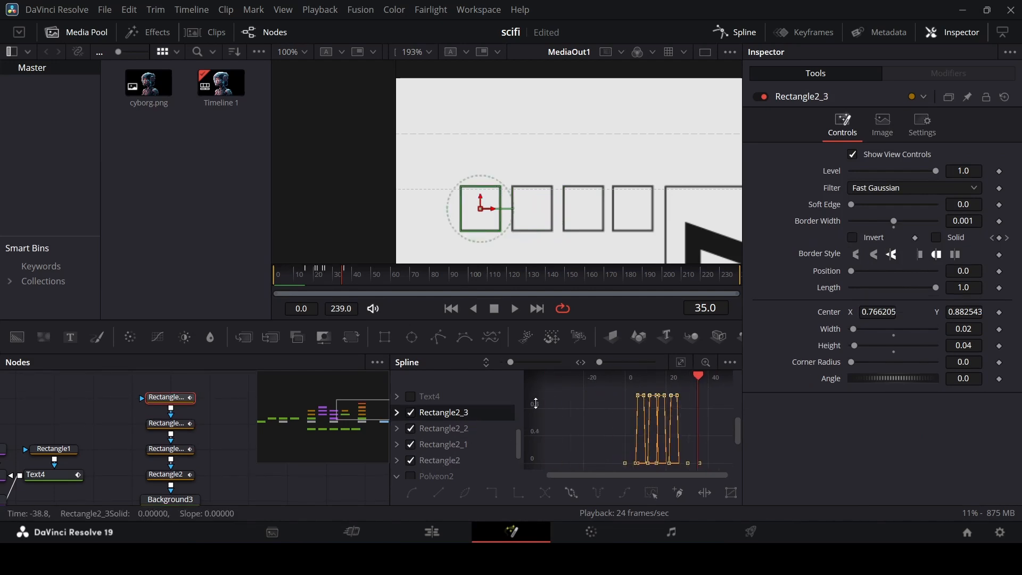
# - Select all keyframes of the four squares' Solid curves, set them to loop, and play back the flicker from frame 0
pyautogui.moveTo(535, 401); pyautogui.dragTo(730, 376)
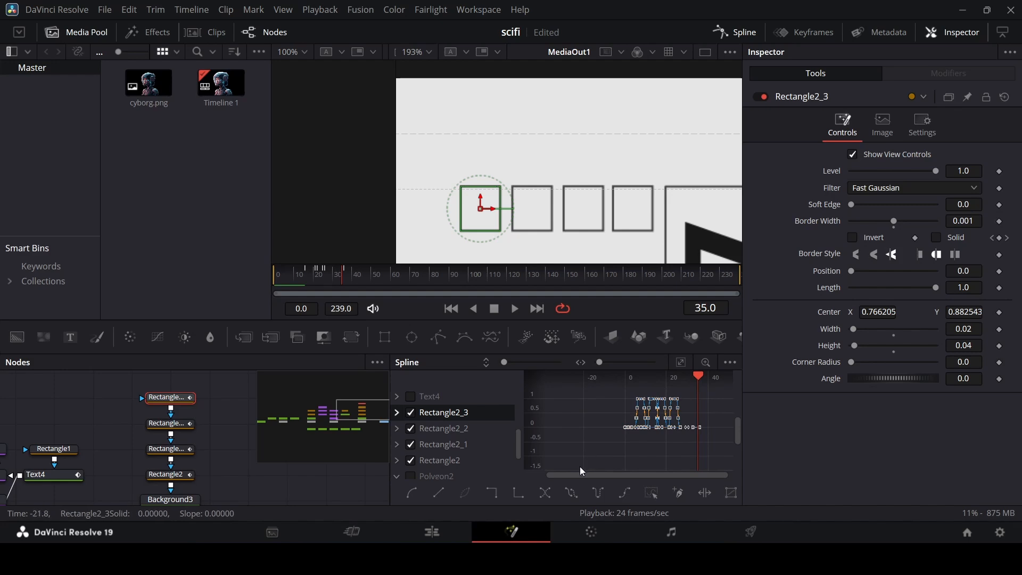
pyautogui.click(573, 494)
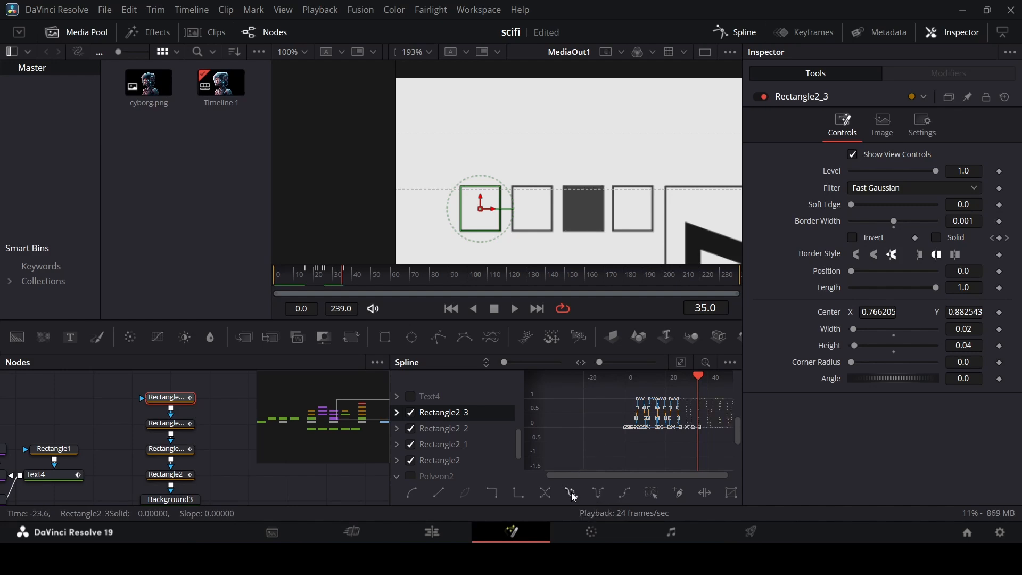
pyautogui.press('Home')
pyautogui.click(250, 460)
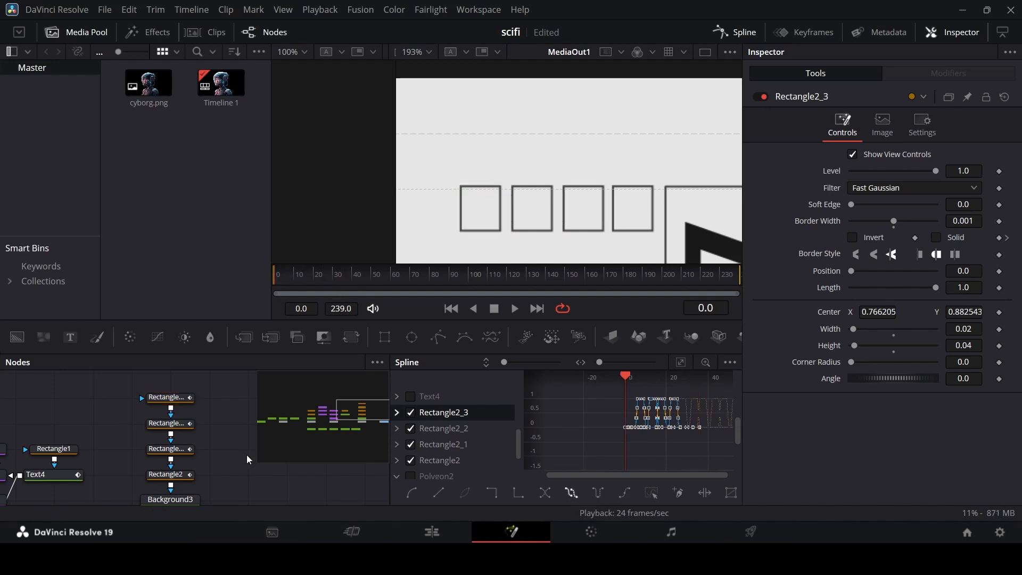
pyautogui.press('space')
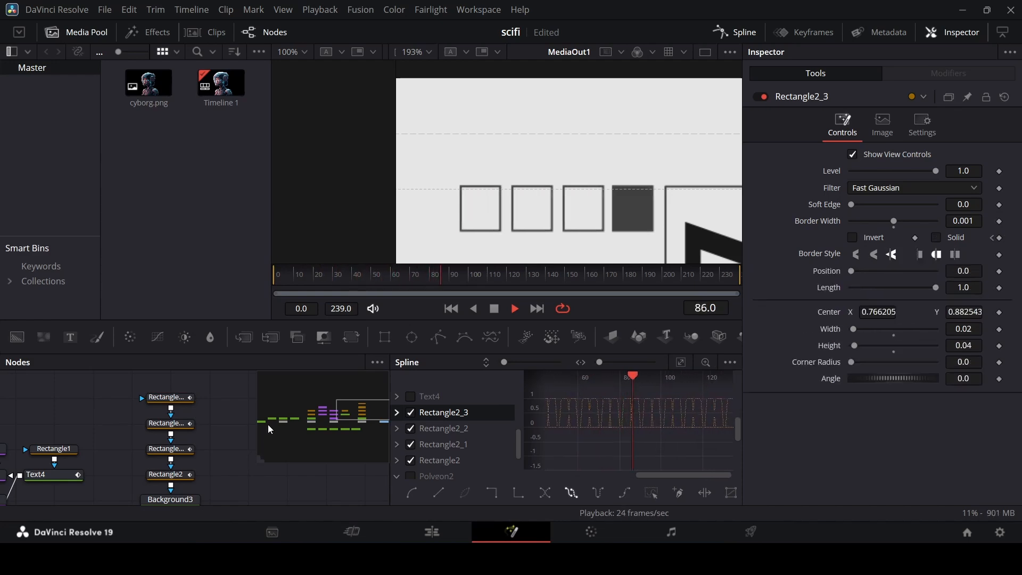
# - Close the Spline editor and switch to the Edit page, with the playhead at the start of the second Fusion Composition, 00:00:12:03
pyautogui.click(742, 33)
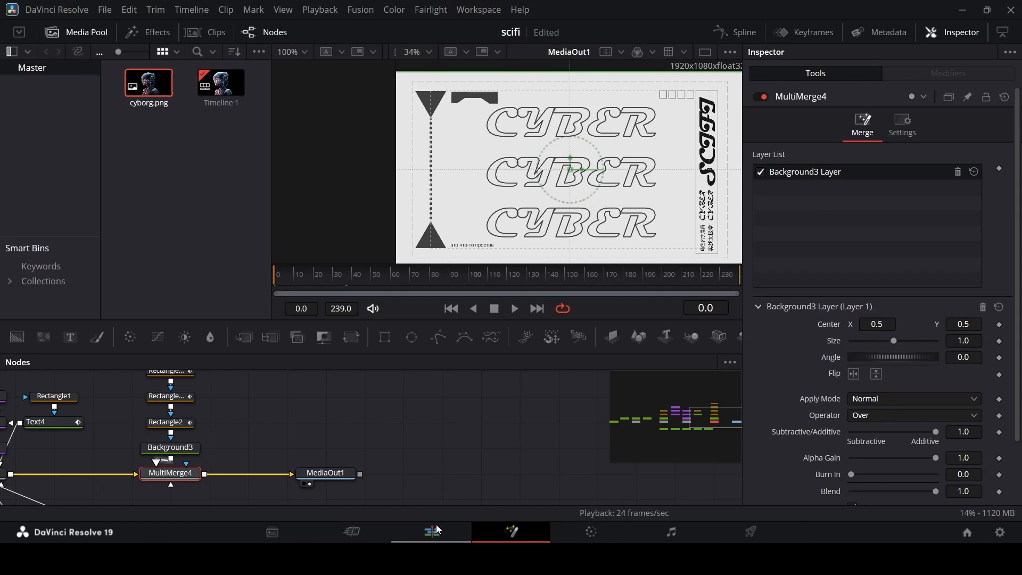
pyautogui.click(432, 532)
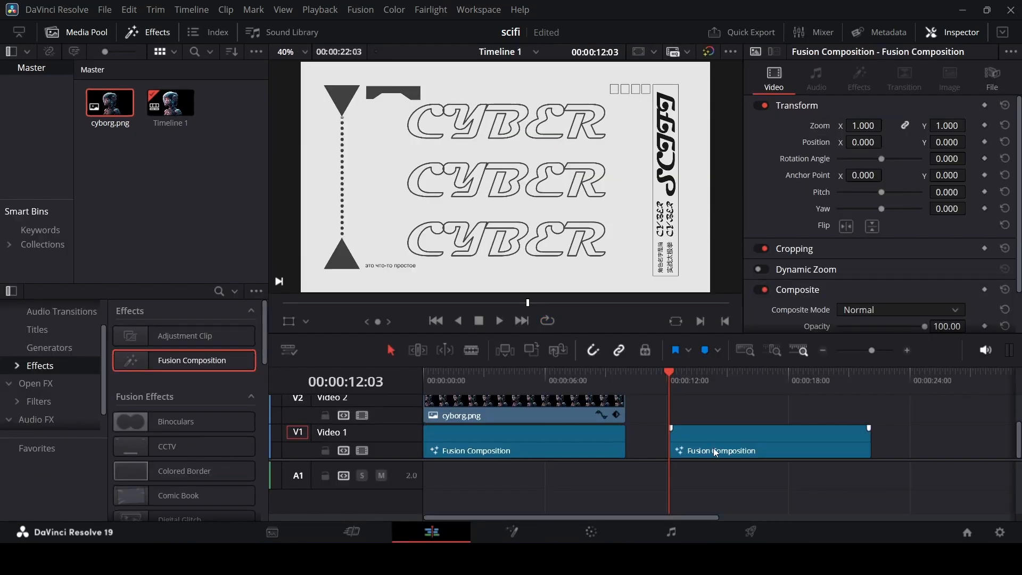
pyautogui.click(682, 377)
pyautogui.moveTo(691, 378); pyautogui.dragTo(670, 392)
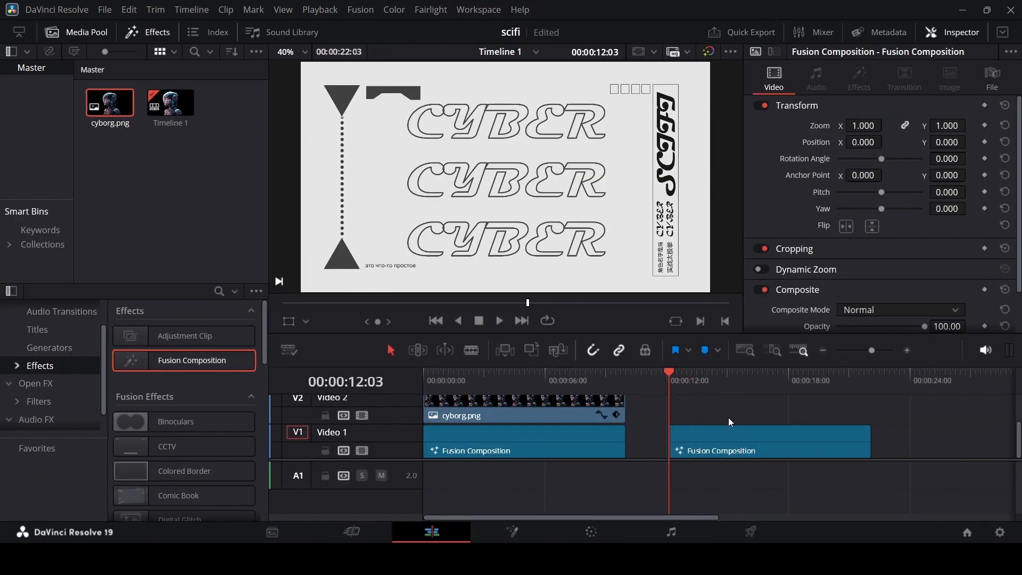
pyautogui.click(405, 463)
pyautogui.scroll(1, 397, 464)
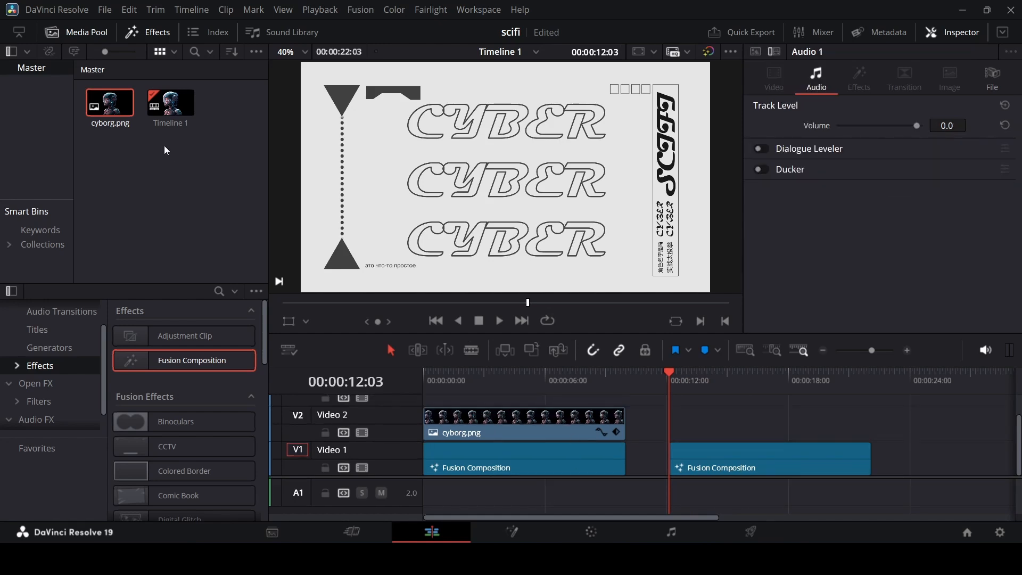
# - Place cyborg.png on Video 2 above the second Fusion Composition, extend it to the composition's end, and preview the result
pyautogui.moveTo(110, 103); pyautogui.dragTo(702, 419)
pyautogui.moveTo(771, 426); pyautogui.dragTo(871, 429)
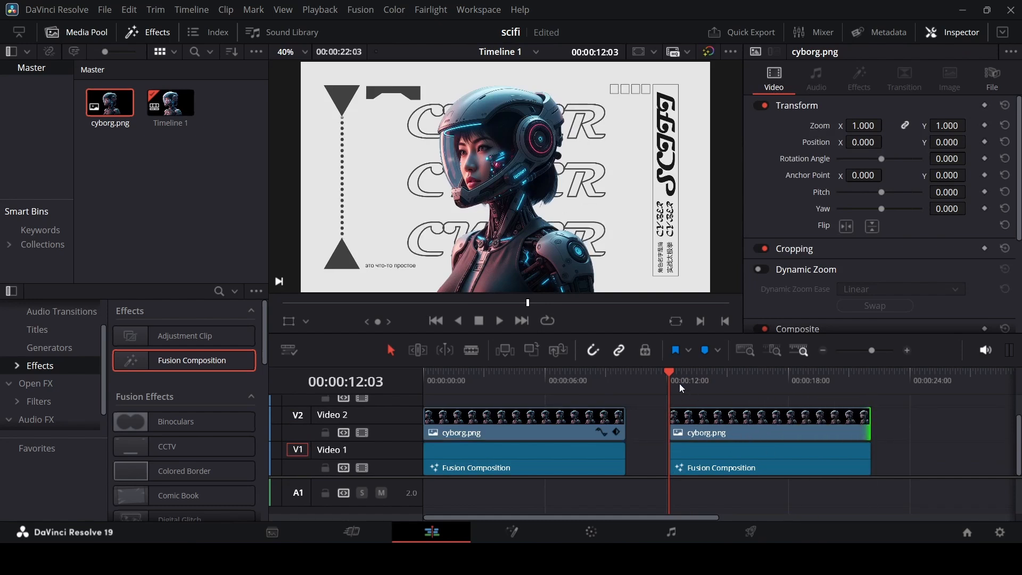
pyautogui.press('space')
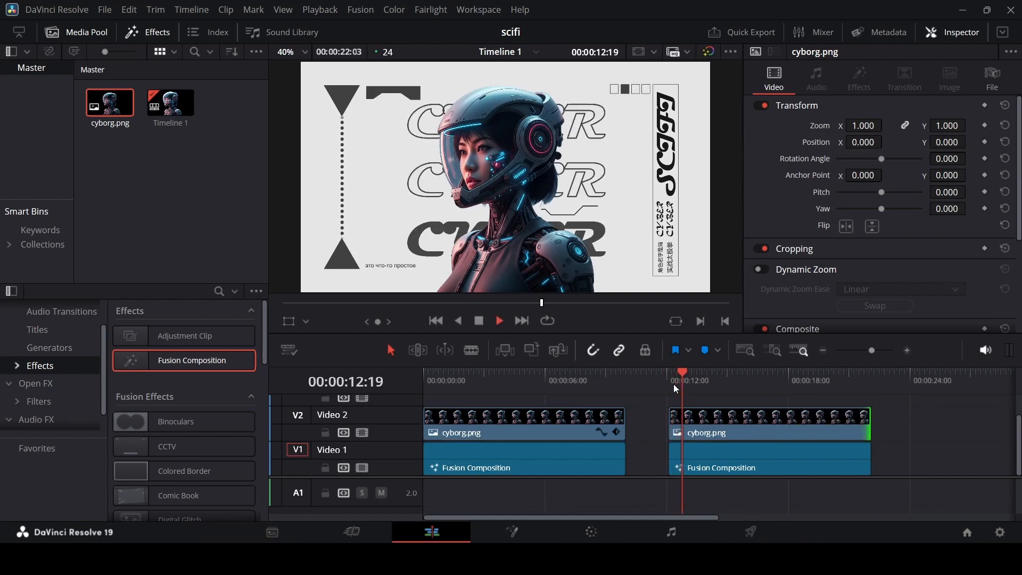
pyautogui.press('space')
# - Set the second cyborg.png clip's Zoom to 1.040 and Position X to 101, and scrub through it to 00:00:15:20
pyautogui.click(745, 423)
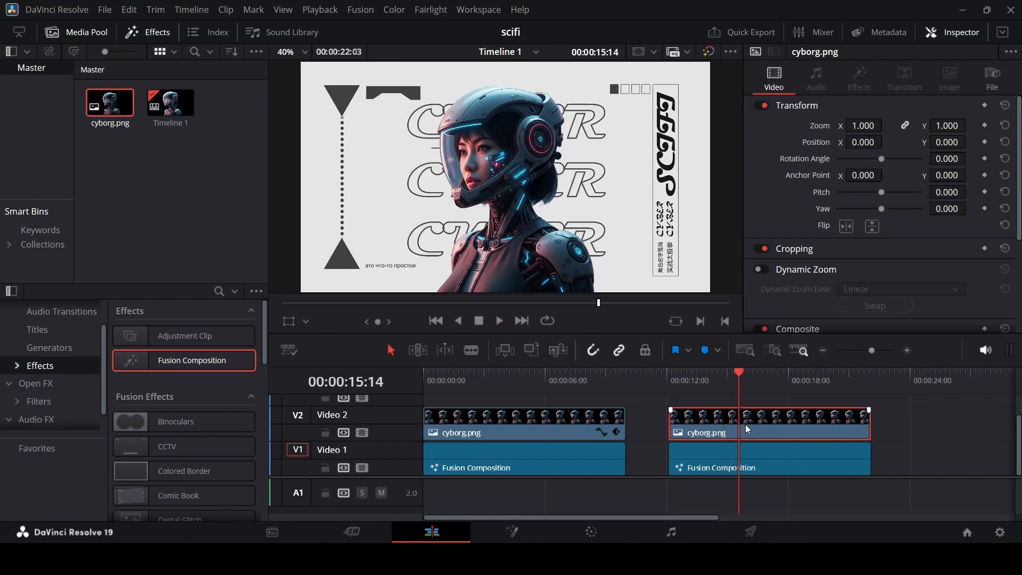
pyautogui.moveTo(863, 142); pyautogui.dragTo(886, 125)
pyautogui.moveTo(681, 385); pyautogui.dragTo(745, 384)
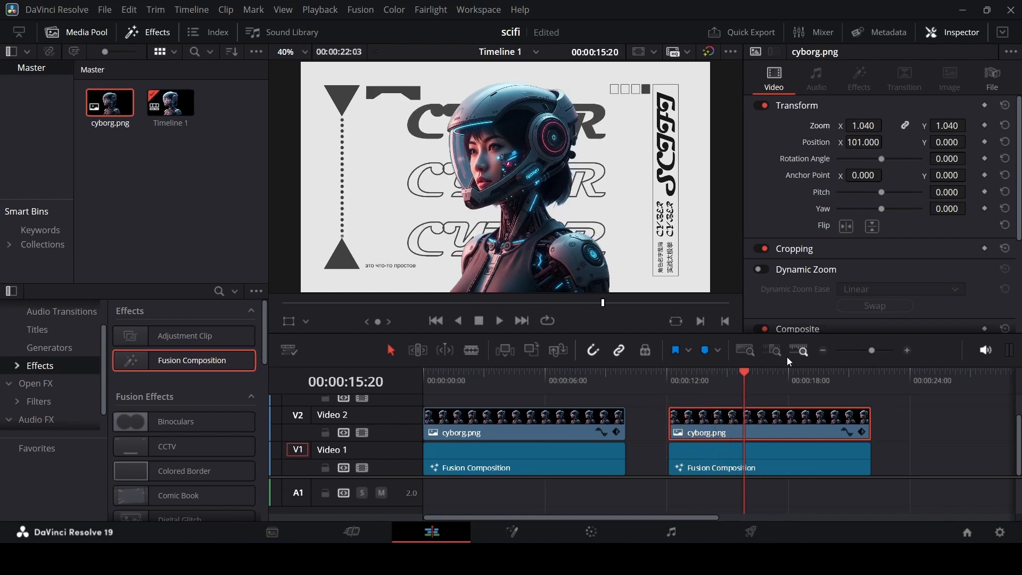
# - Enable Dynamic Zoom with Linear ease on the second cyborg.png clip and swap its start and end framing
pyautogui.scroll(-5, 812, 247)
pyautogui.scroll(3, 788, 218)
pyautogui.click(764, 203)
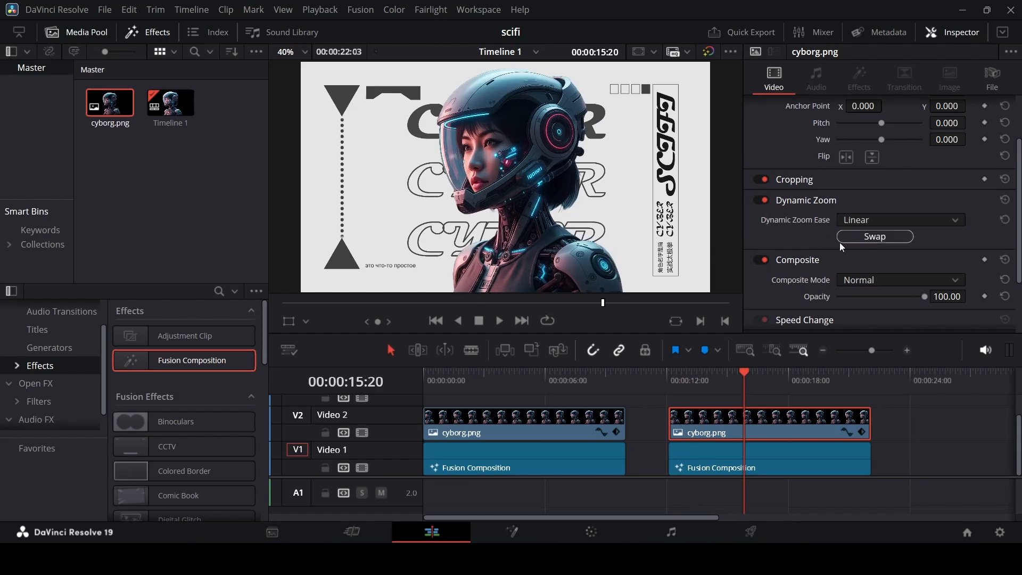
pyautogui.click(869, 237)
# - Play back the second composition with the zooming cyborg image from 00:00:12:03, and replay it from its start
pyautogui.click(670, 380)
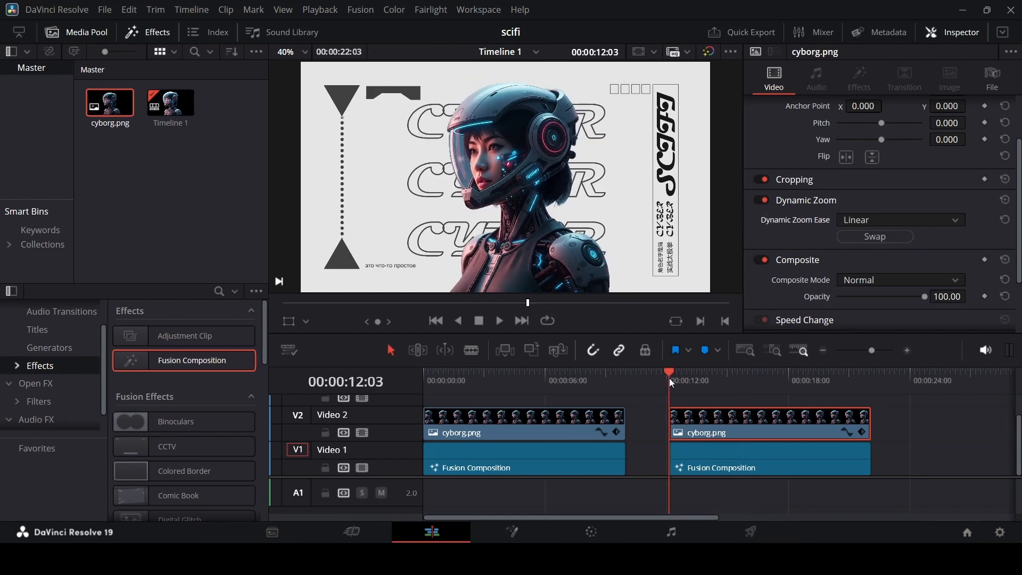
pyautogui.press('space')
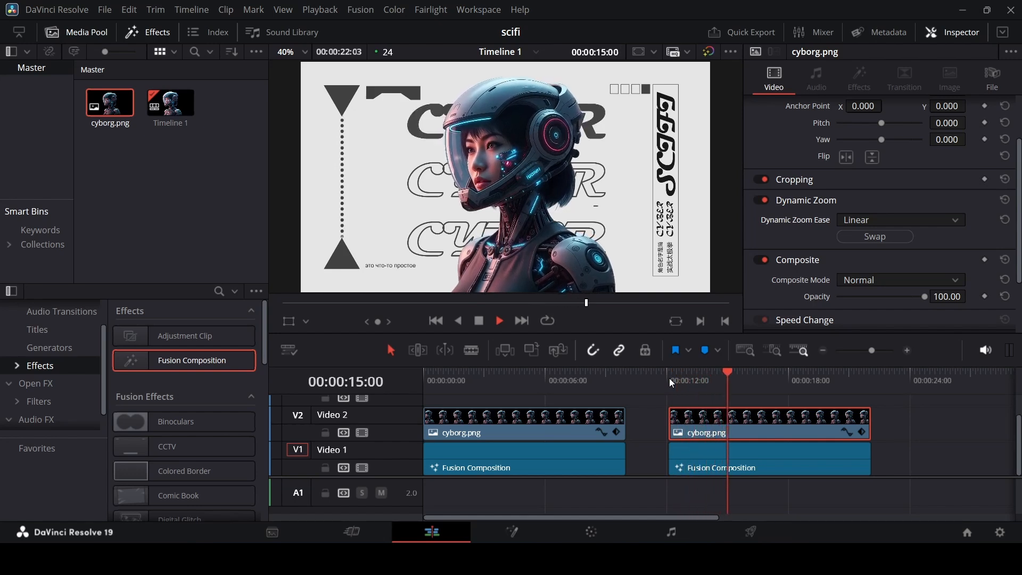
pyautogui.click(672, 382)
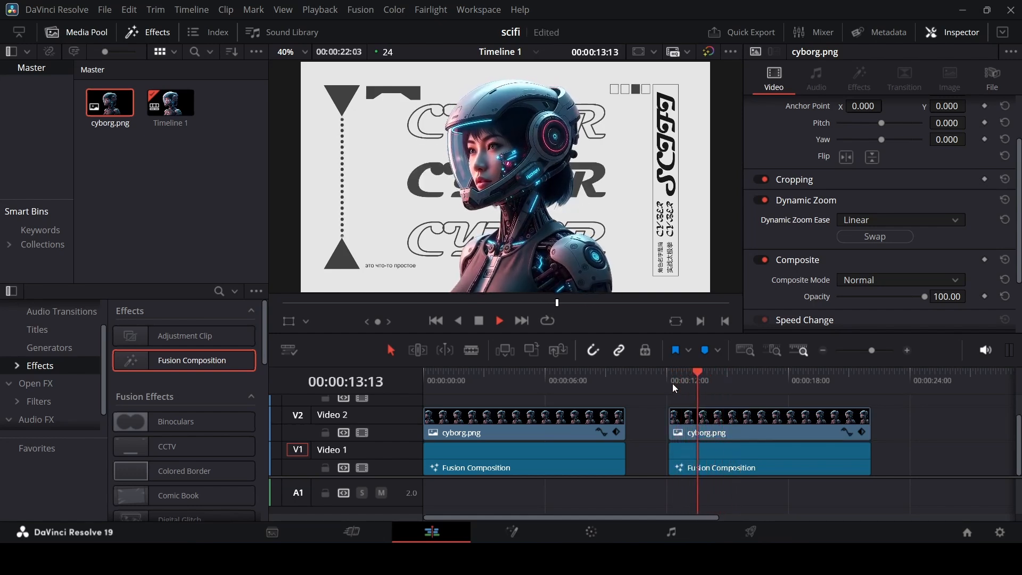